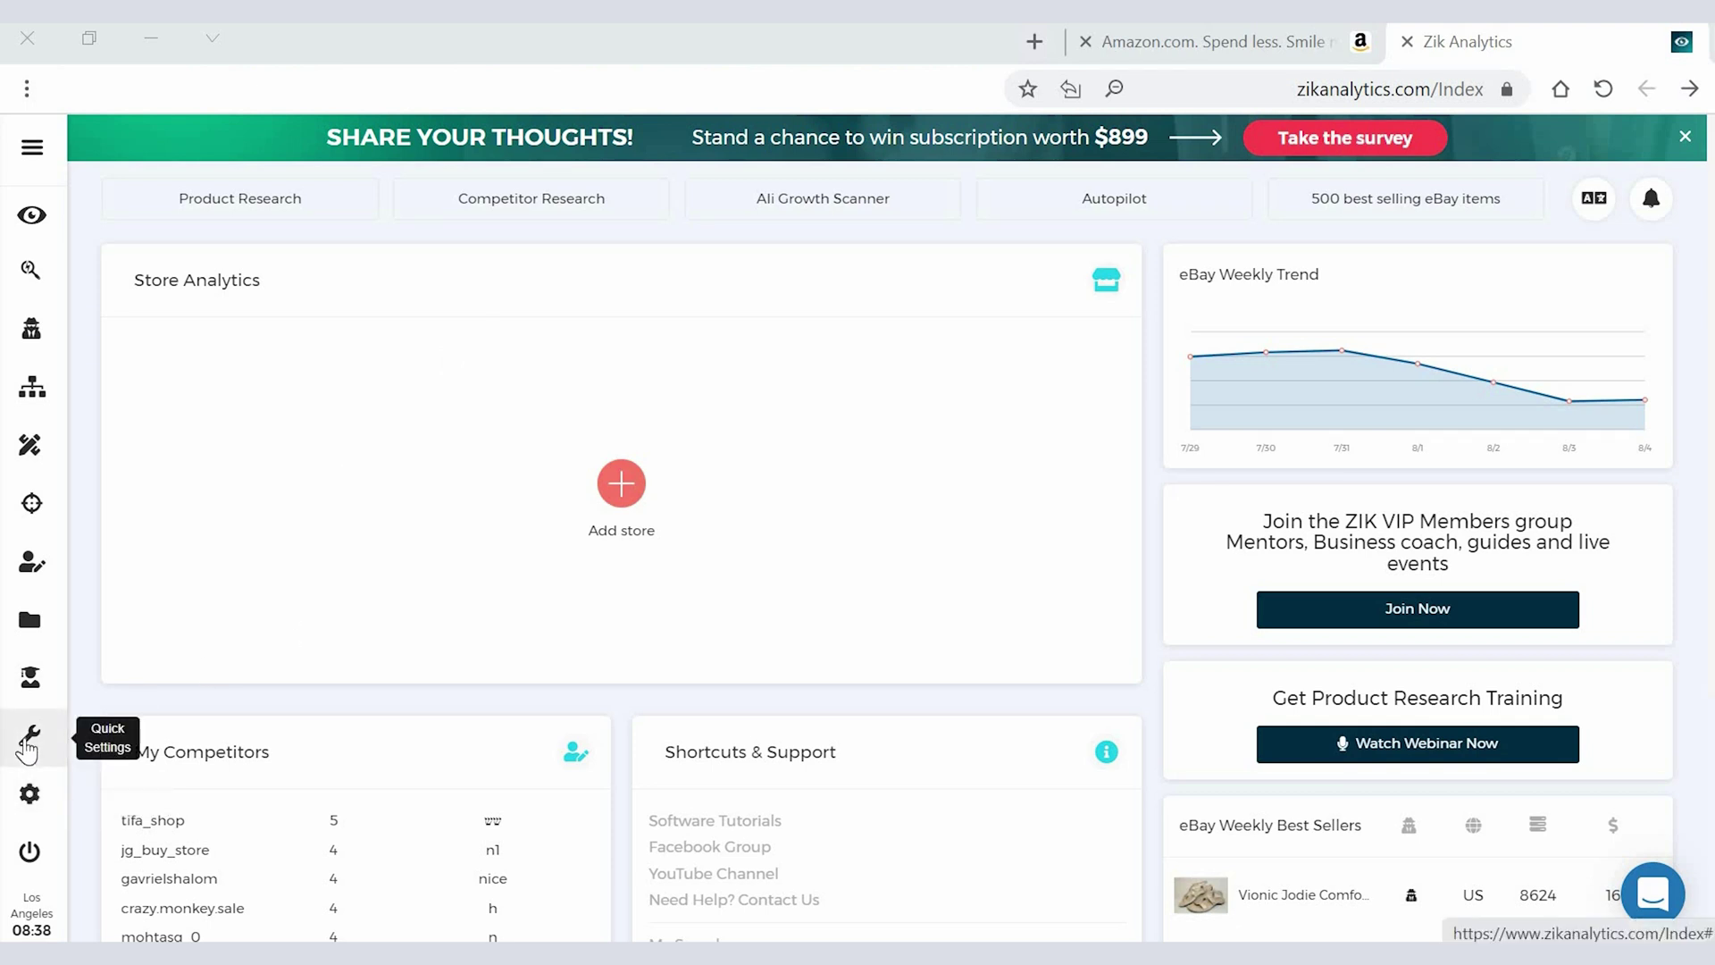
# Step: Apply Quick Settings of United States shipping and Amazon.com source, then go to eBay Product Research
pyautogui.click(28, 742)
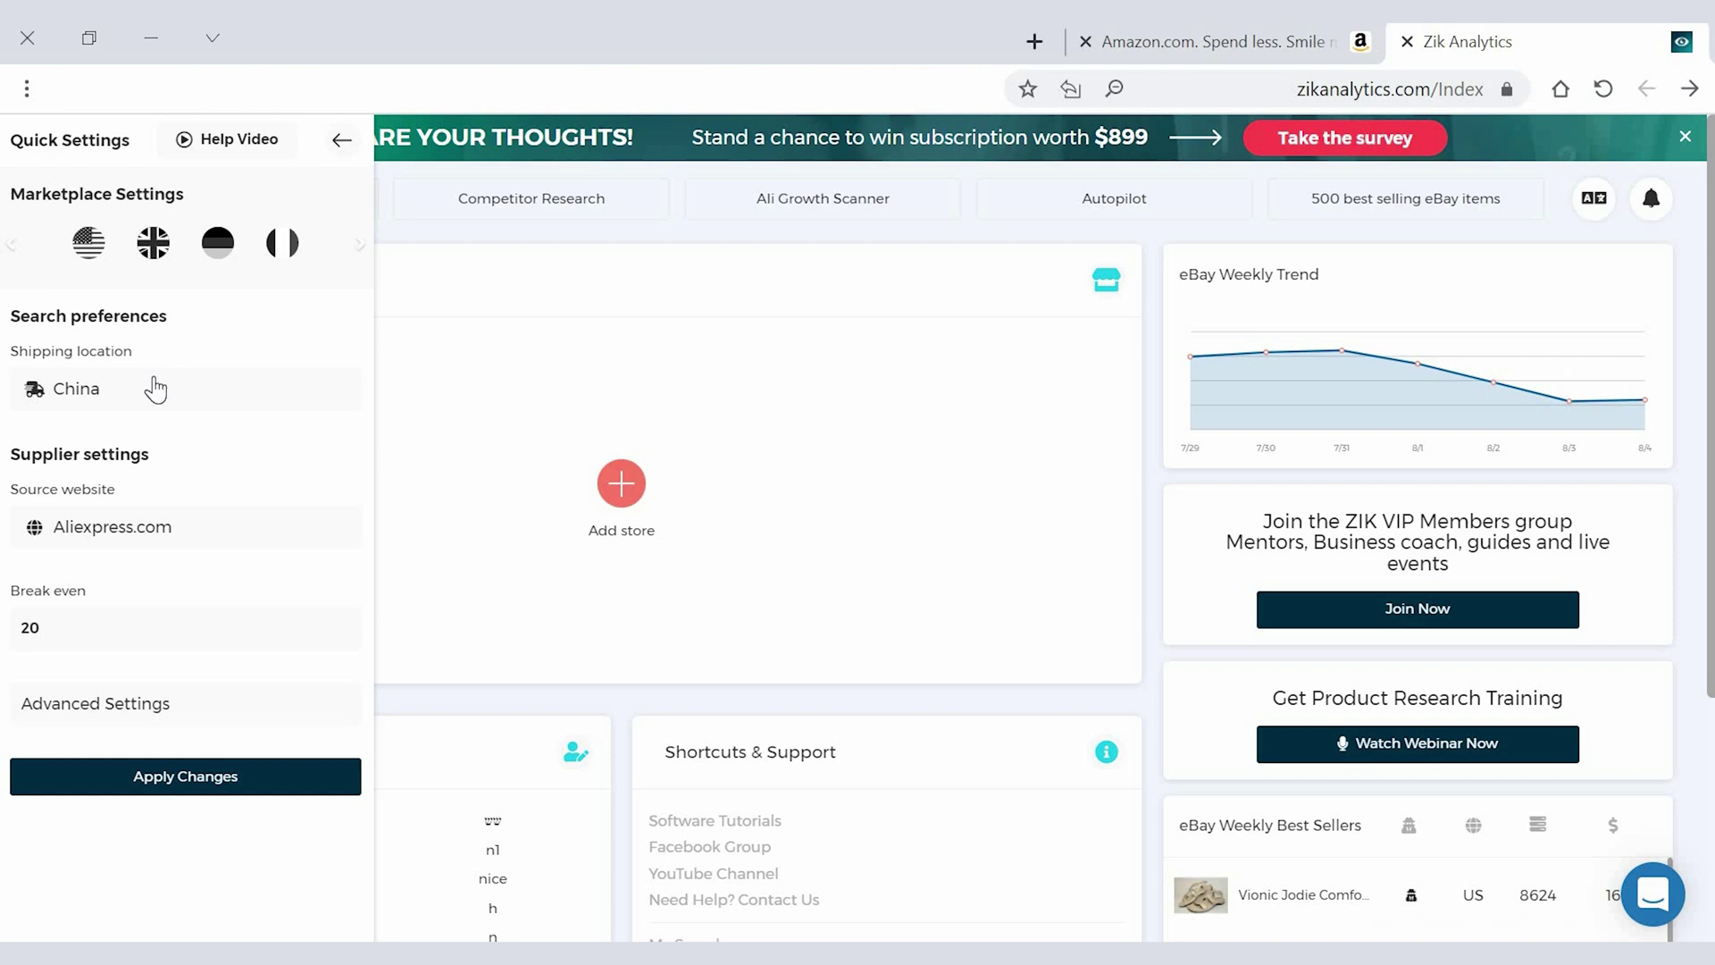
pyautogui.click(155, 389)
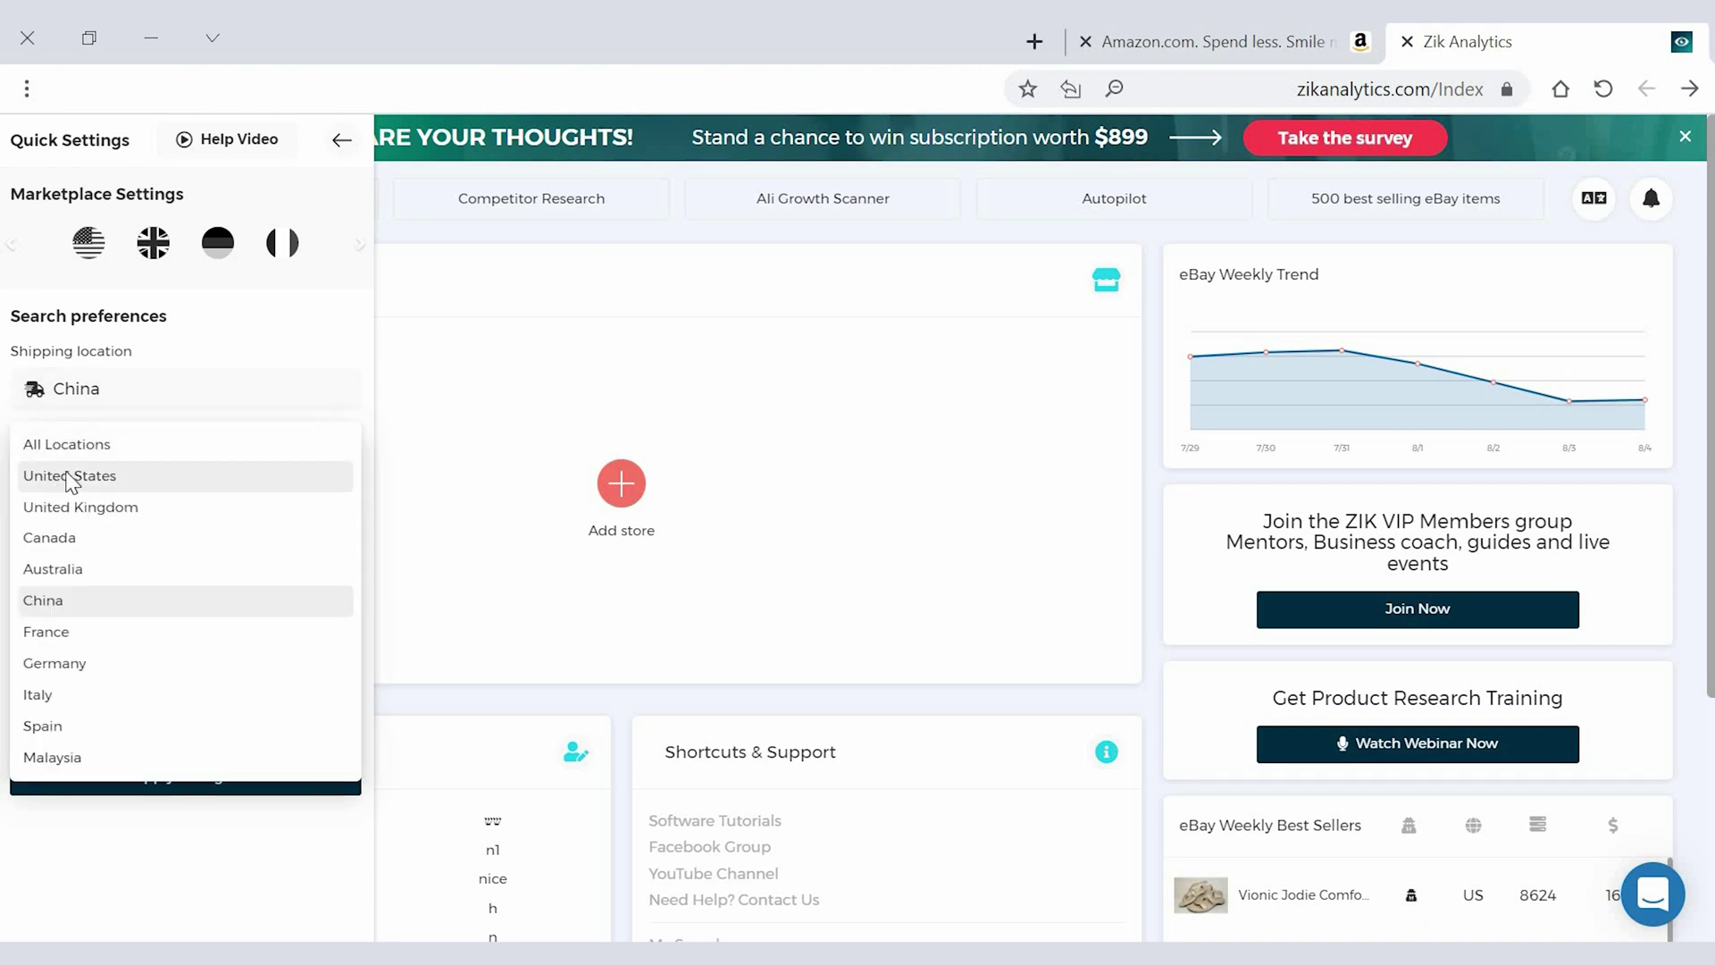
pyautogui.click(71, 478)
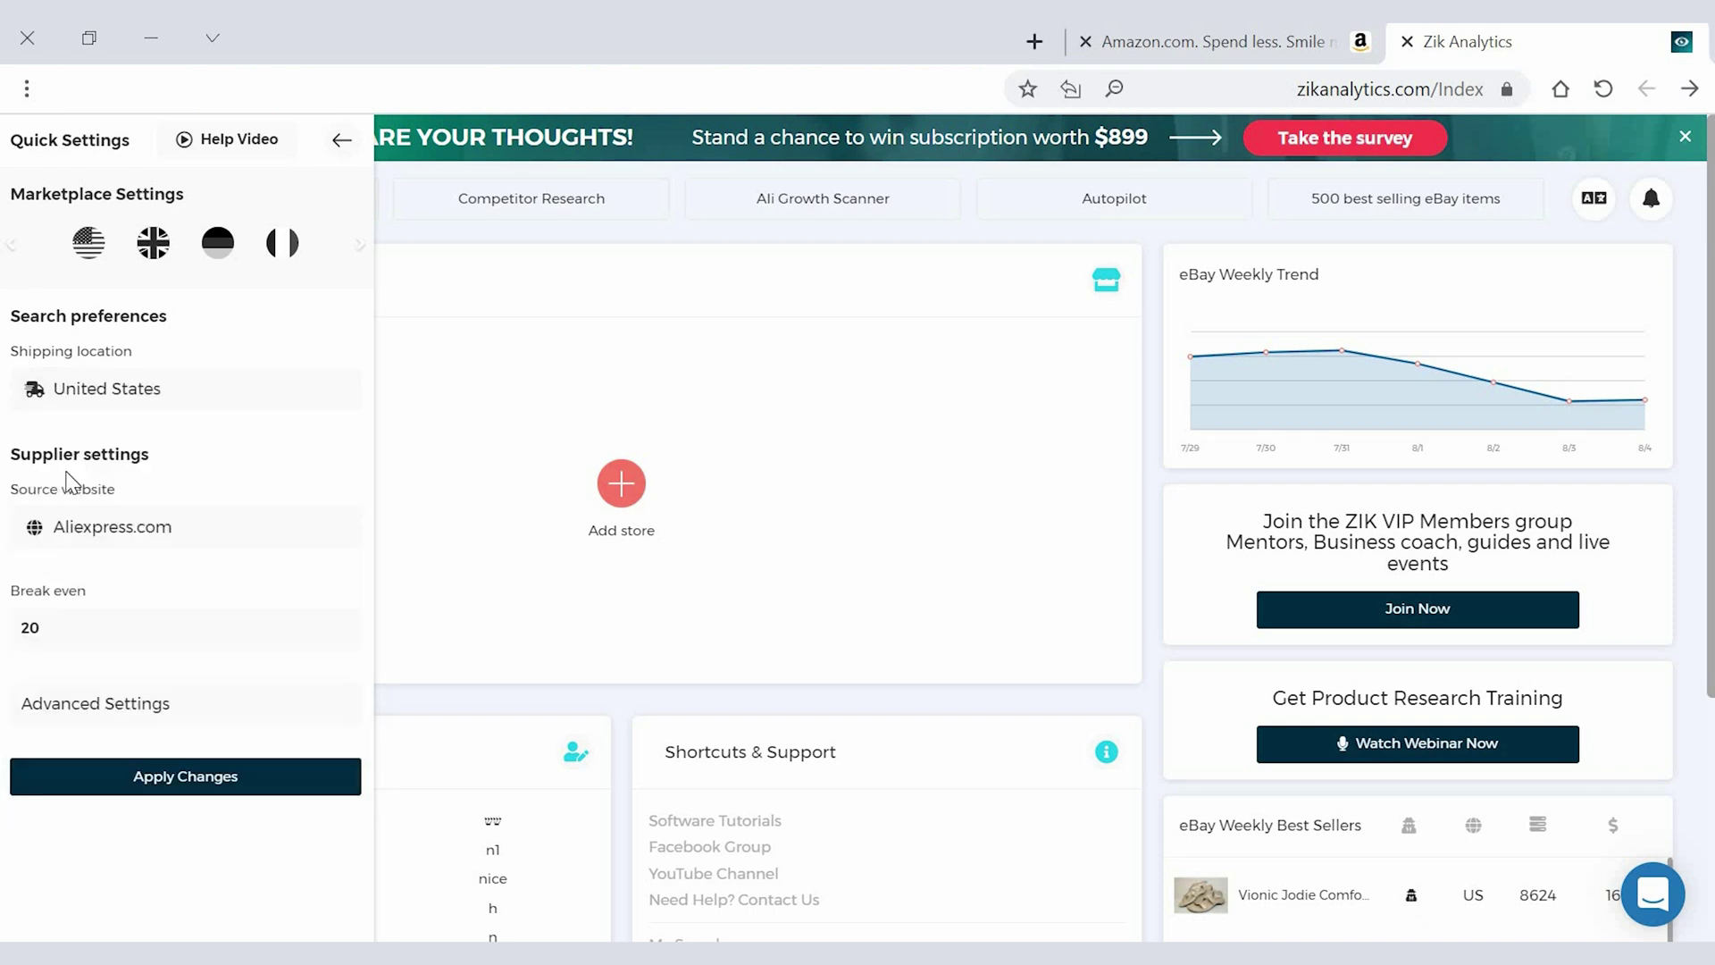
pyautogui.click(124, 532)
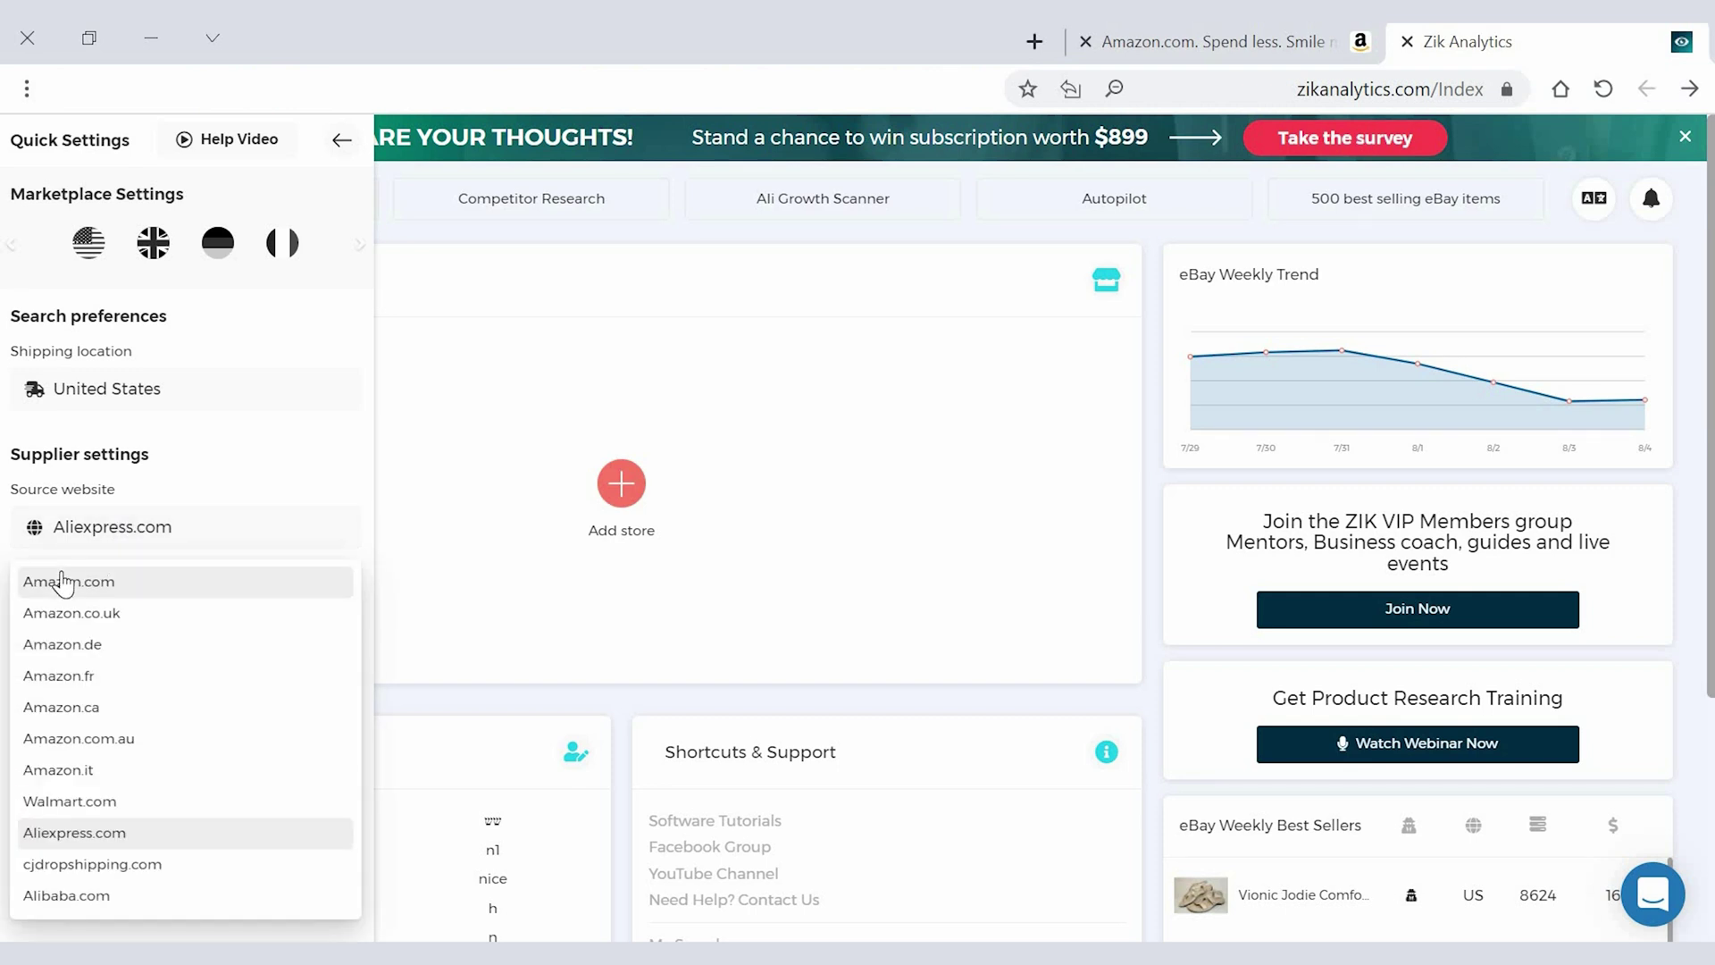
pyautogui.click(65, 582)
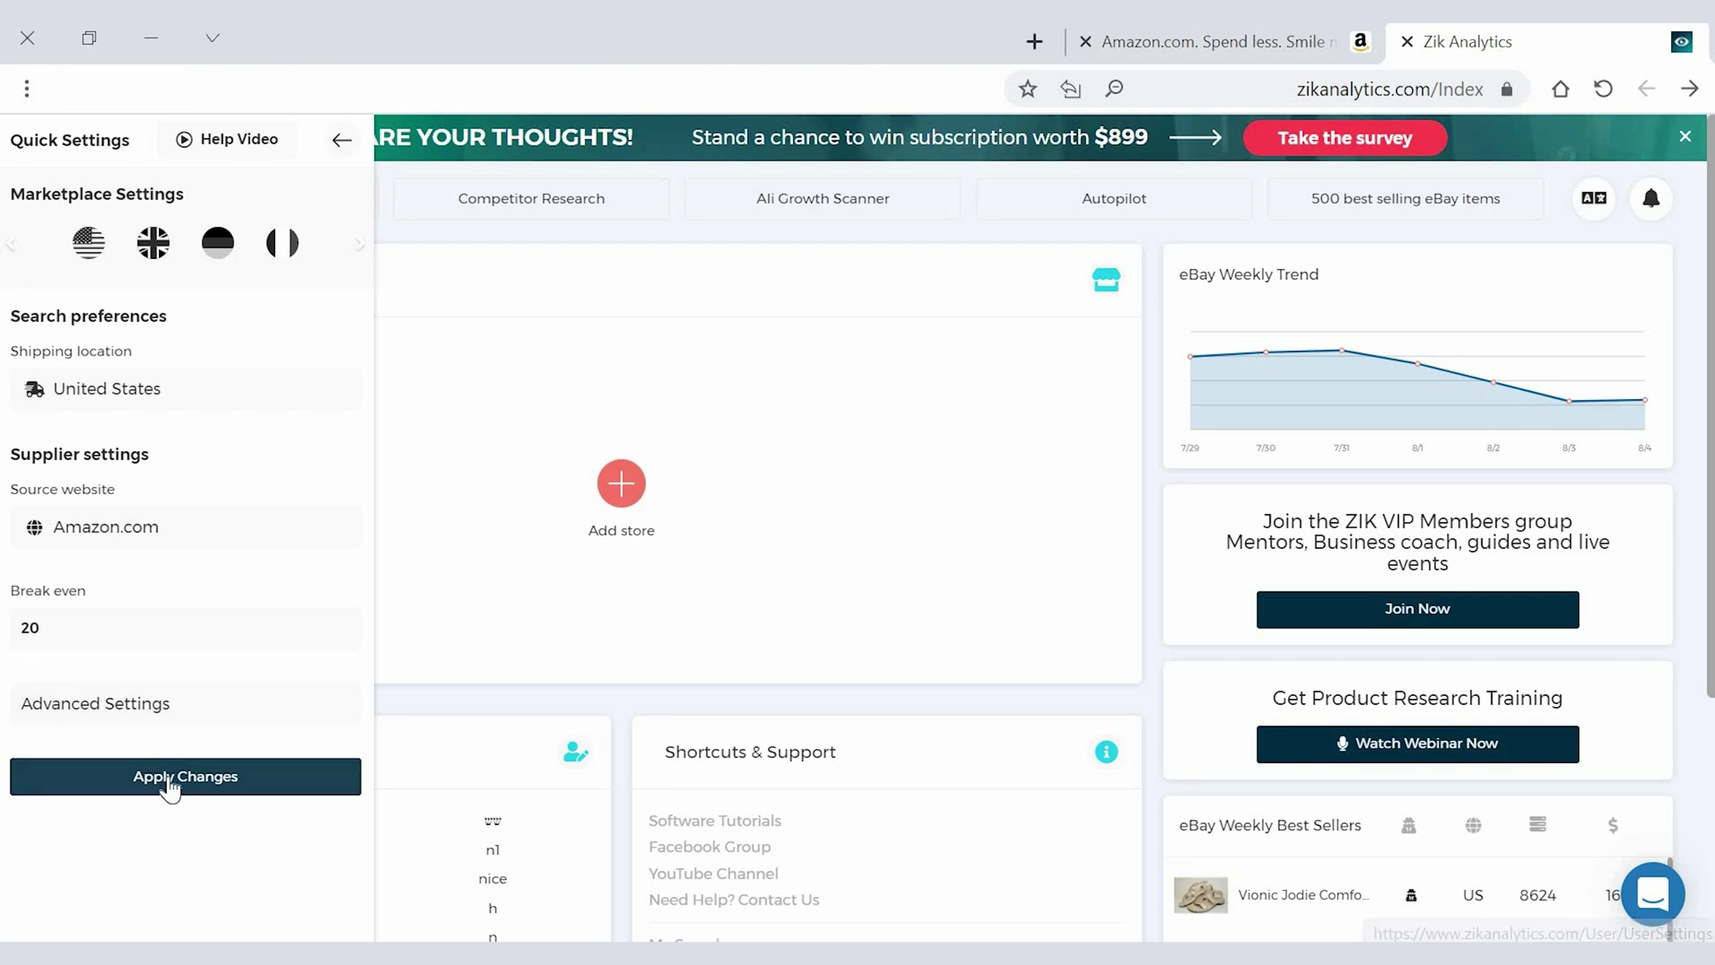
pyautogui.click(169, 777)
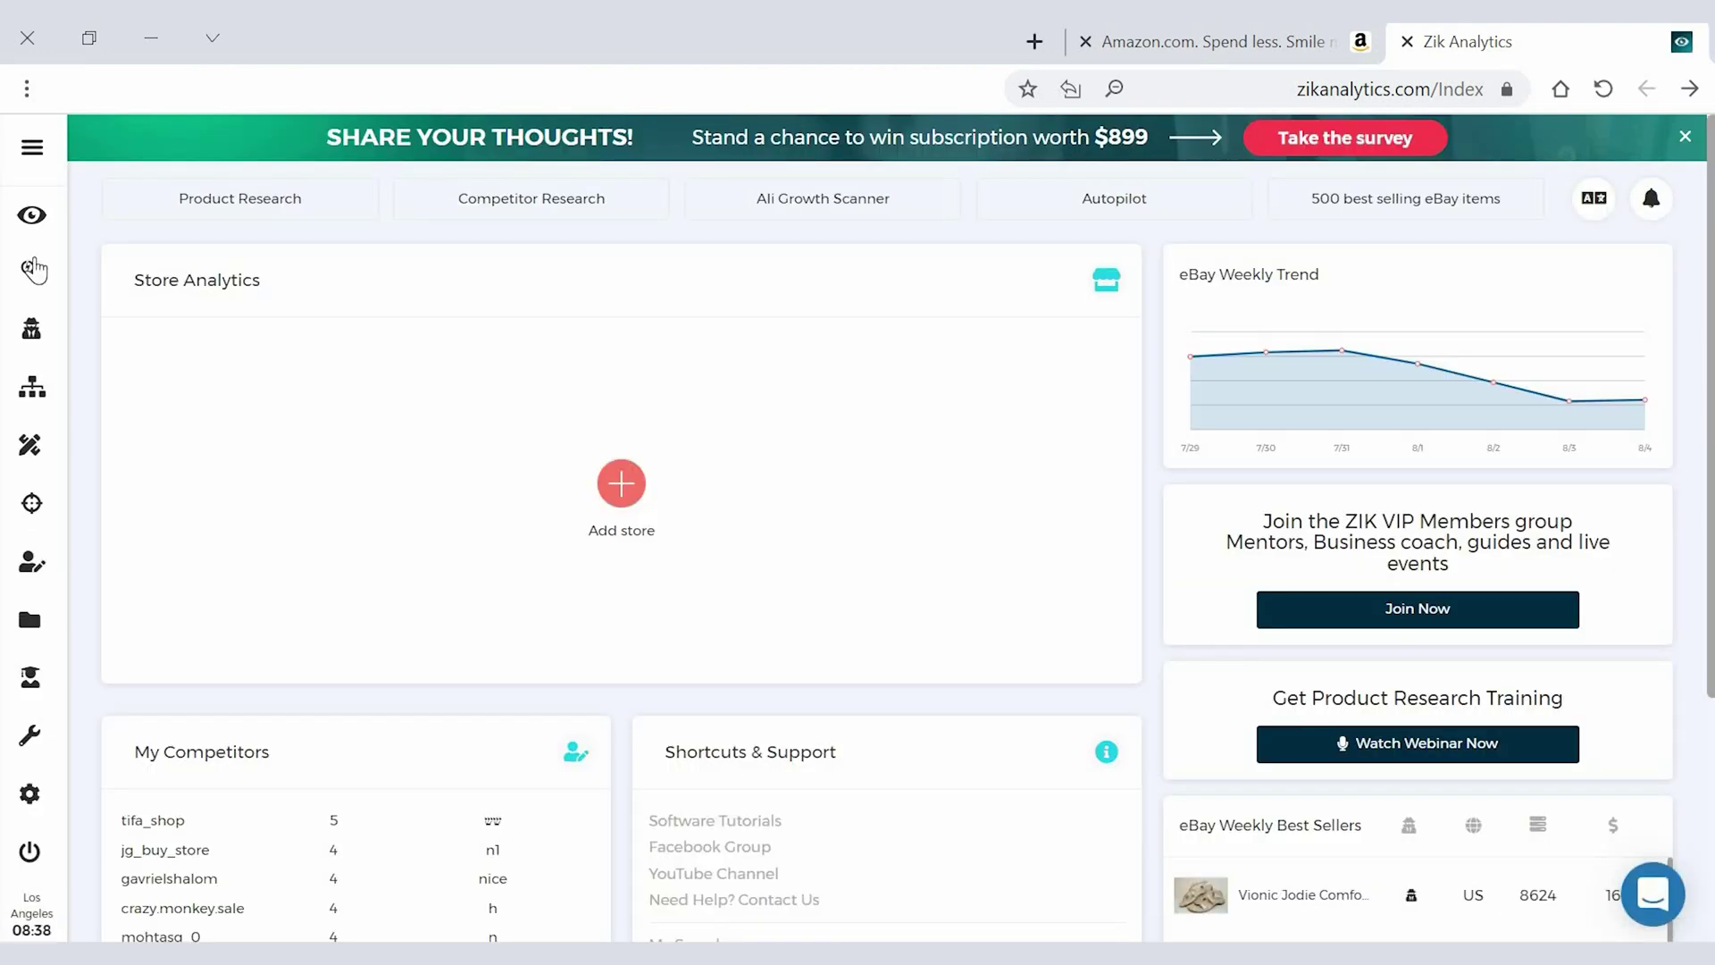
pyautogui.click(29, 273)
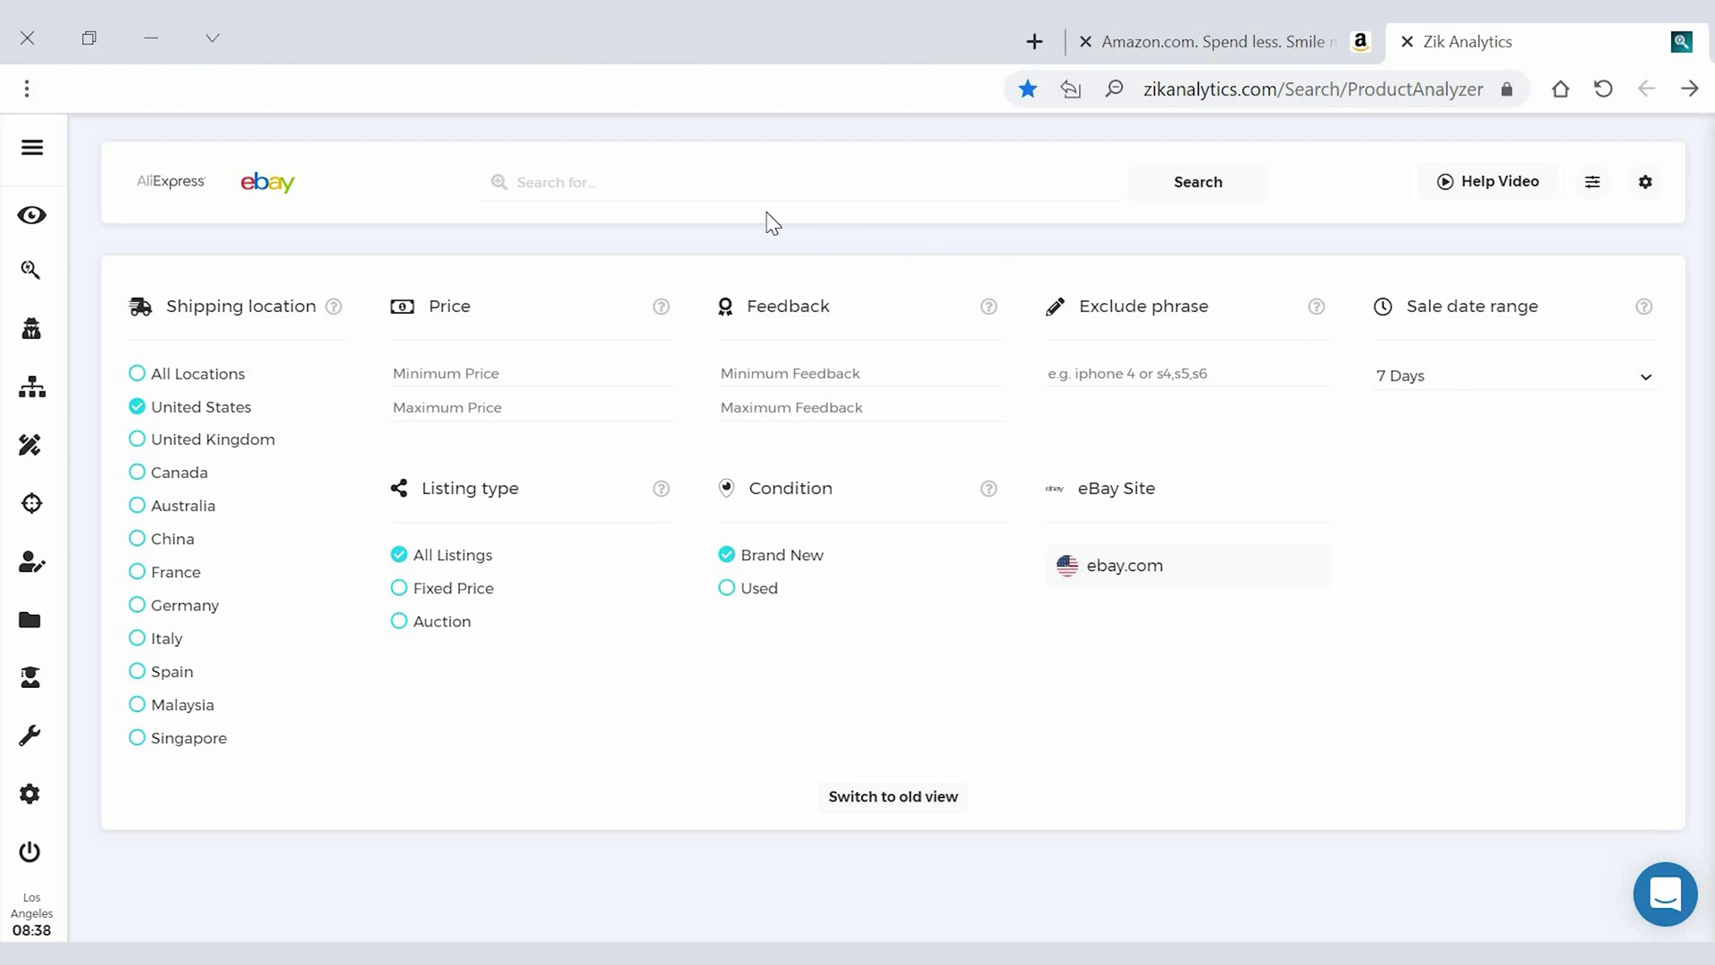
# Step: Search Amazon for 'tattoo sticker'
pyautogui.click(1208, 55)
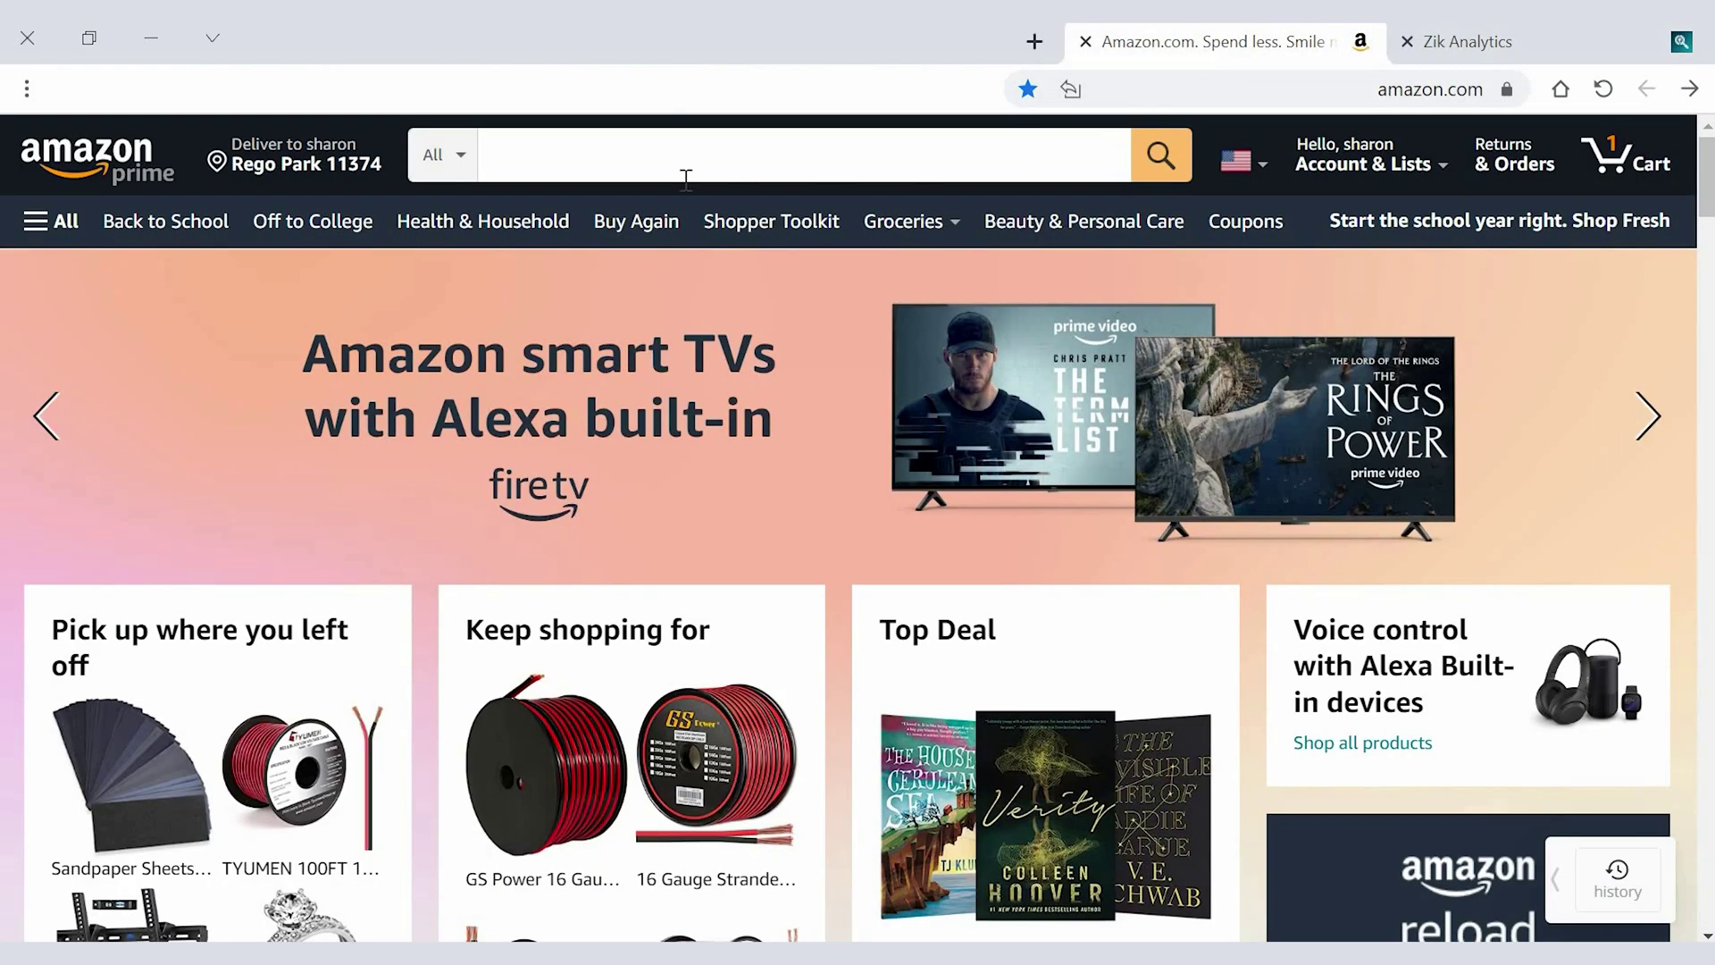
pyautogui.click(653, 158)
pyautogui.write('tatto')
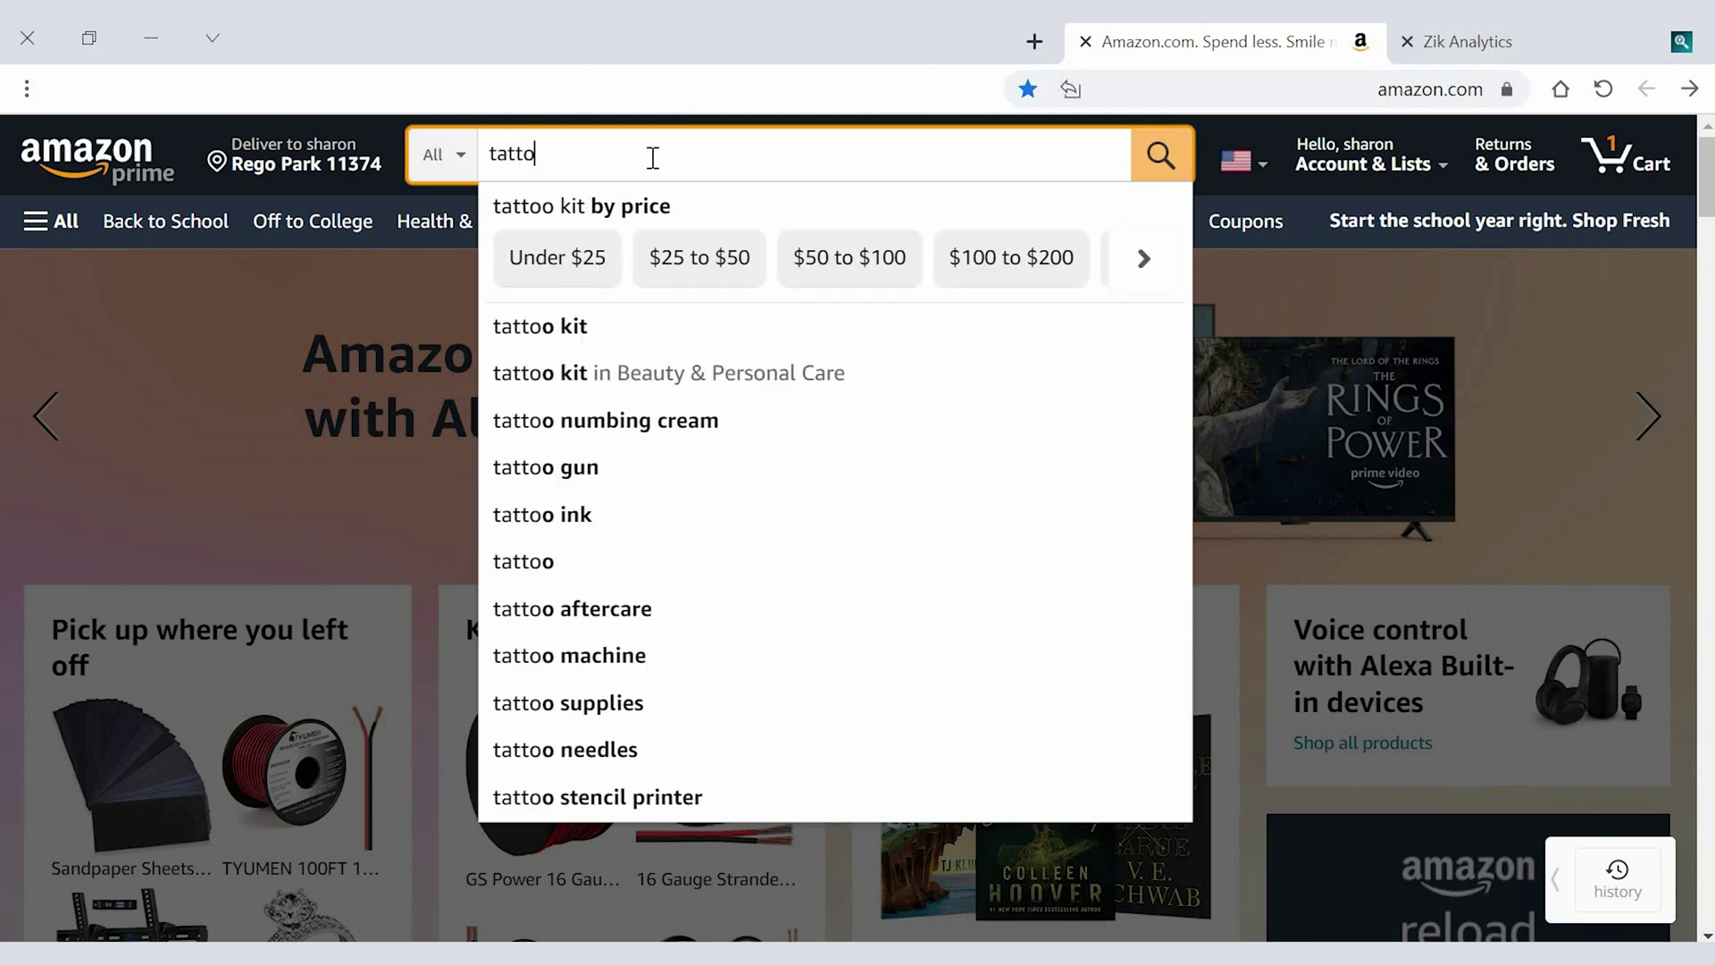
pyautogui.write('o sticker')
pyautogui.press('Return')
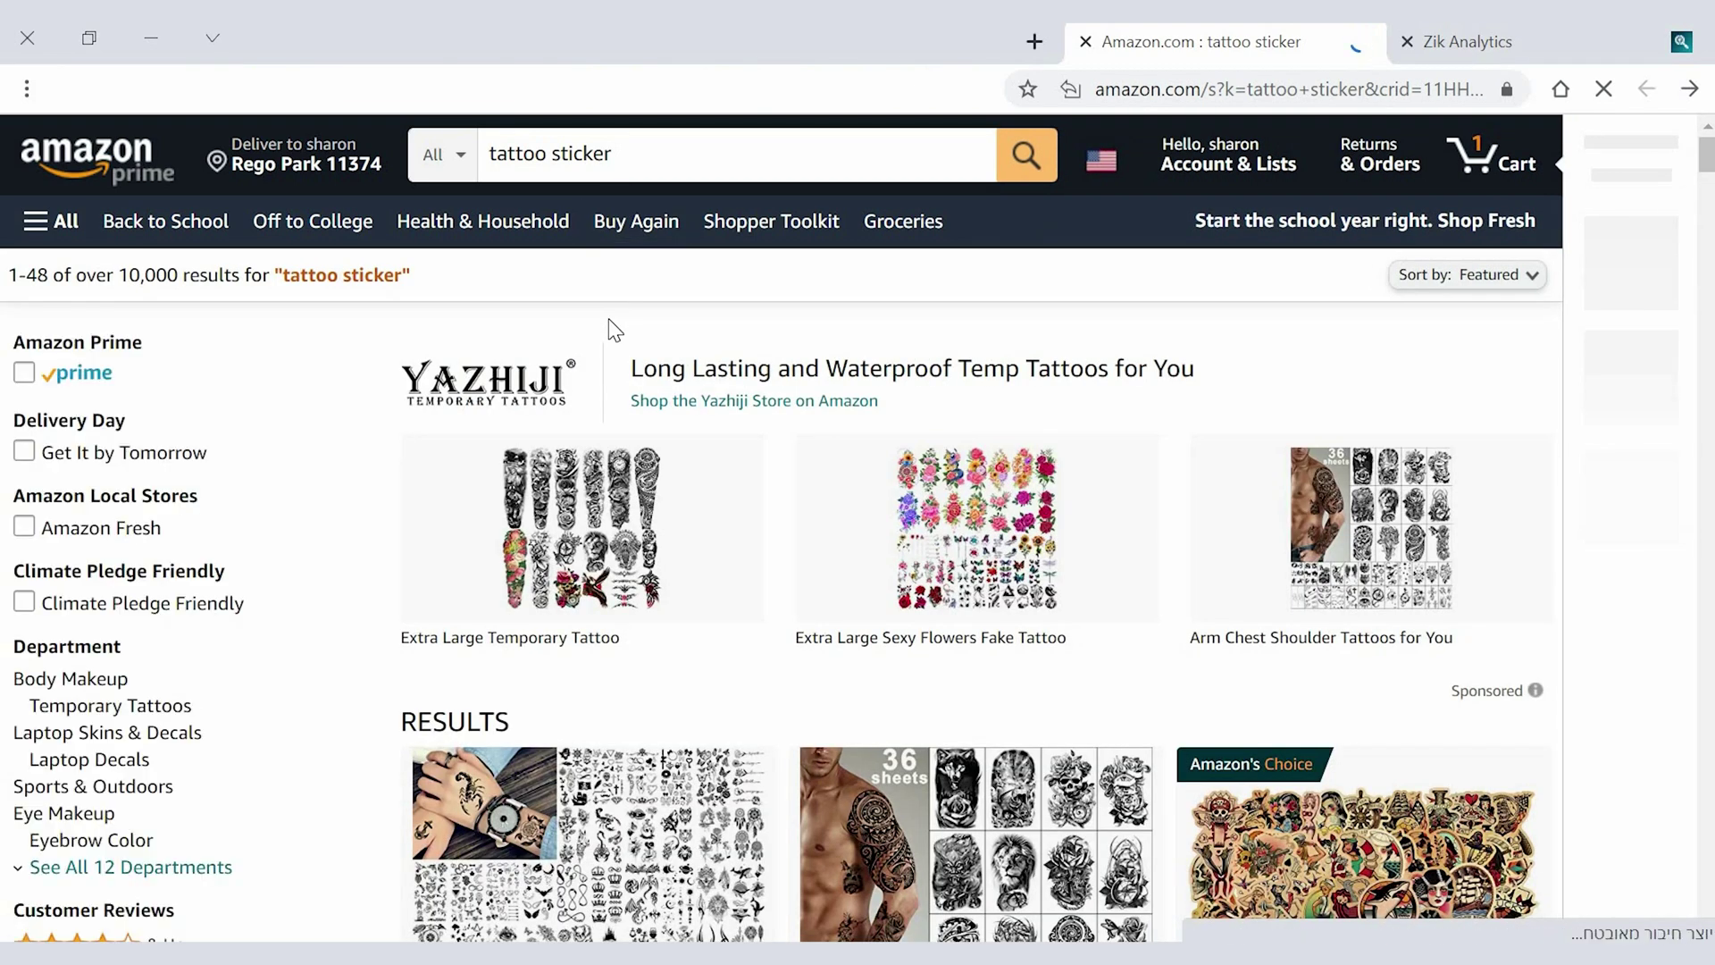
# Step: Open the Yazhiji 36 Sheets temporary tattoos listing and select its product title
pyautogui.scroll(-5, 610, 329)
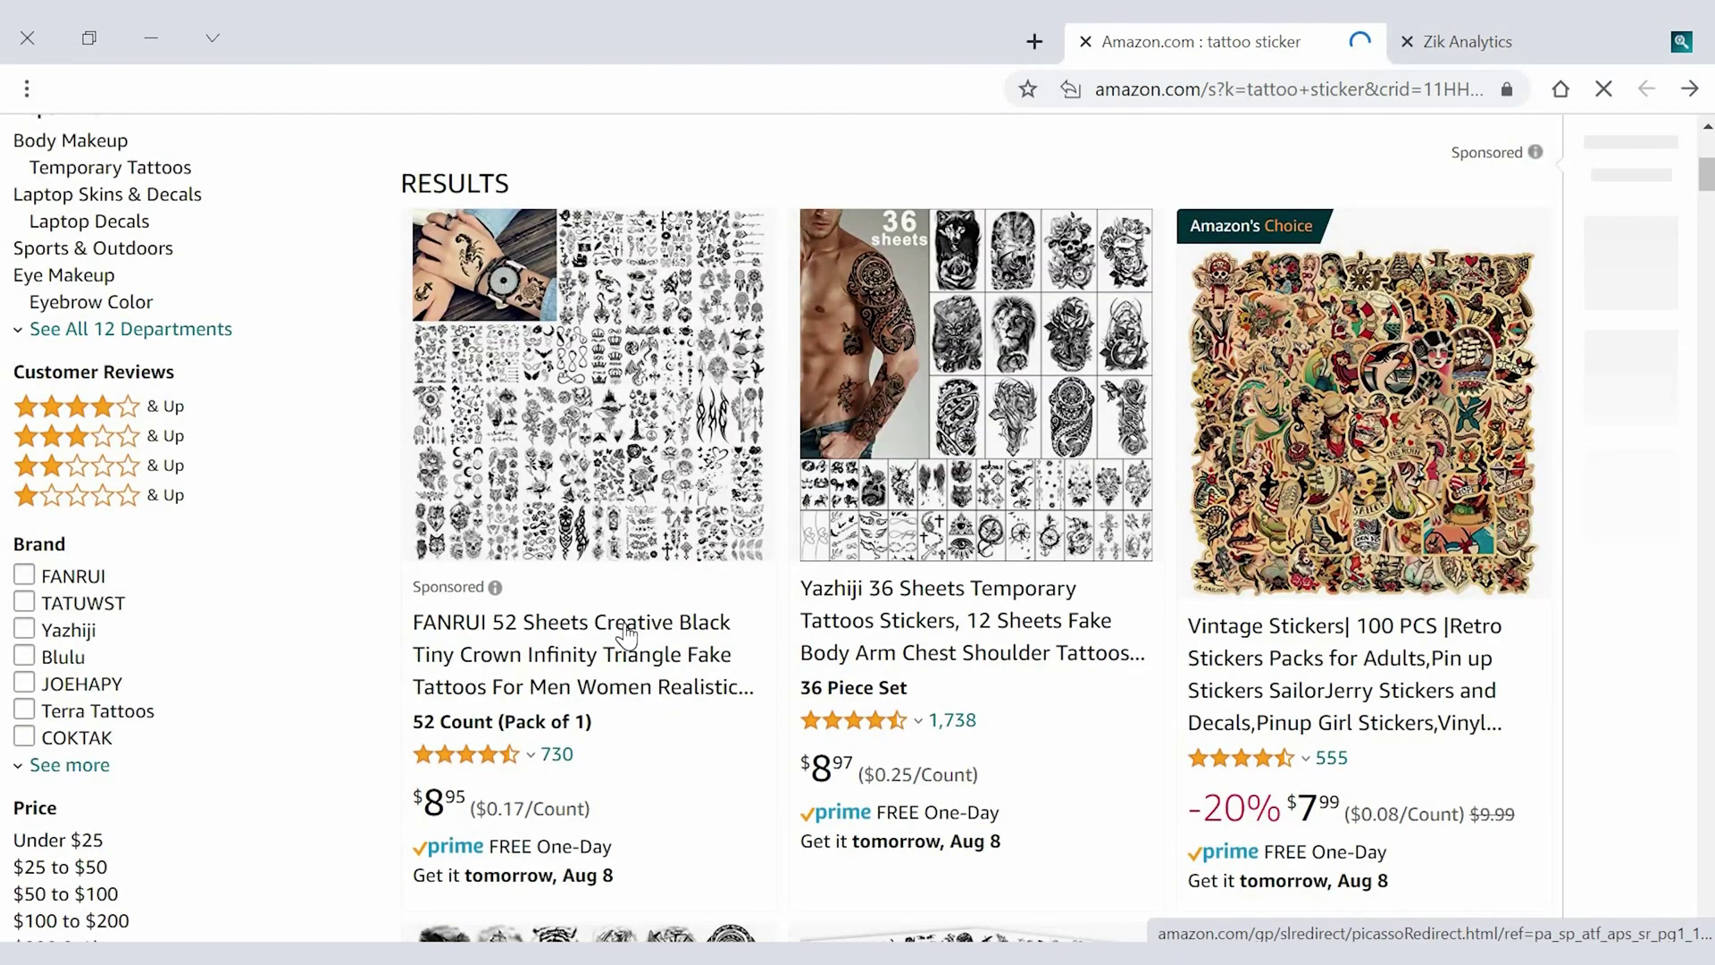
pyautogui.scroll(-2, 940, 511)
pyautogui.click(939, 511)
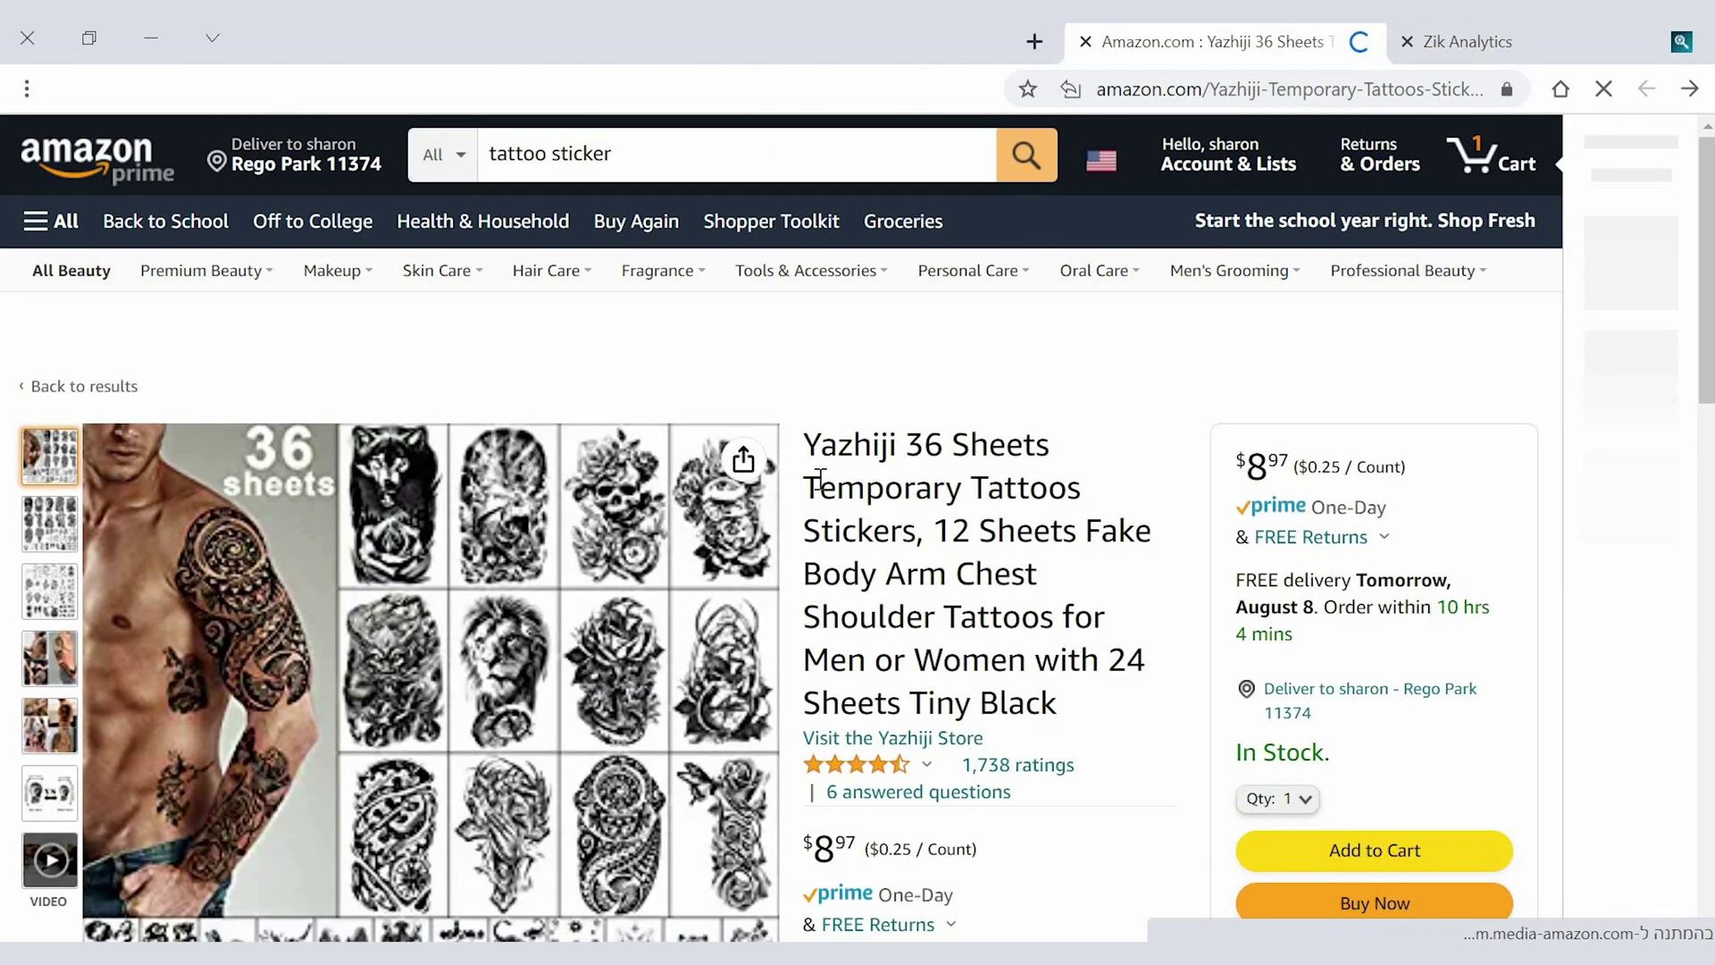
pyautogui.moveTo(1004, 497); pyautogui.dragTo(1121, 665)
# Step: Paste the full Amazon tattoo title into the Product Analyzer and search eBay
pyautogui.hotkey('ctrl', 'Tab')
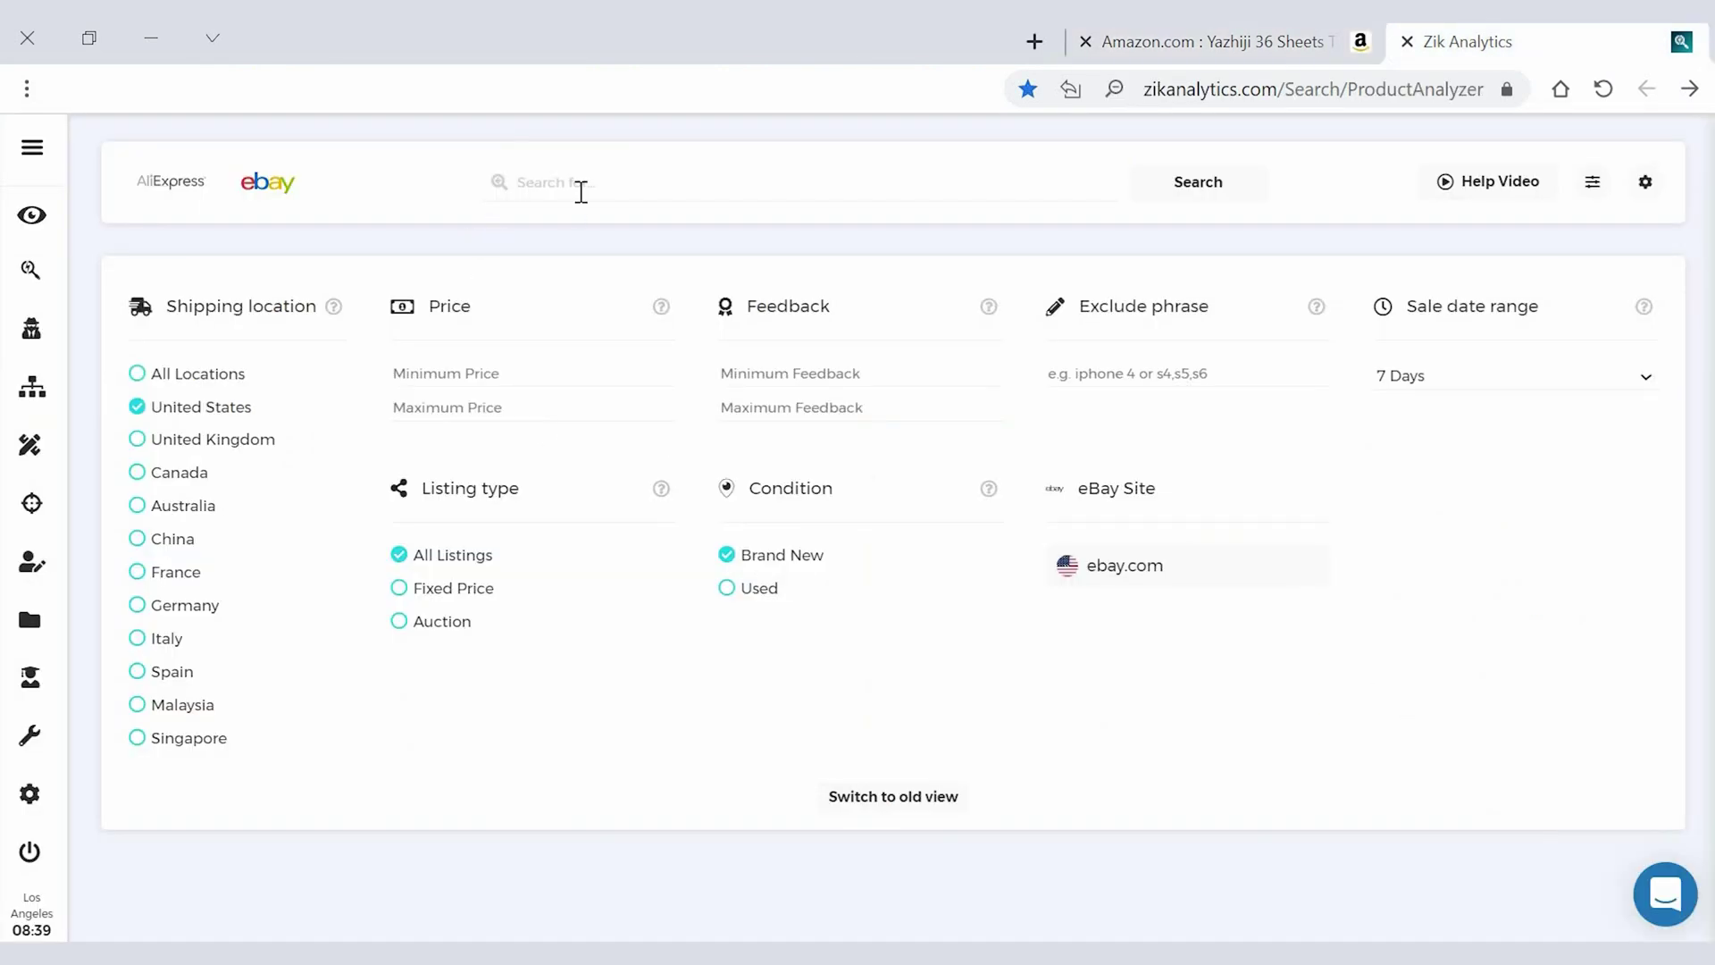
pyautogui.click(580, 192)
pyautogui.hotkey('ctrl', 'v')
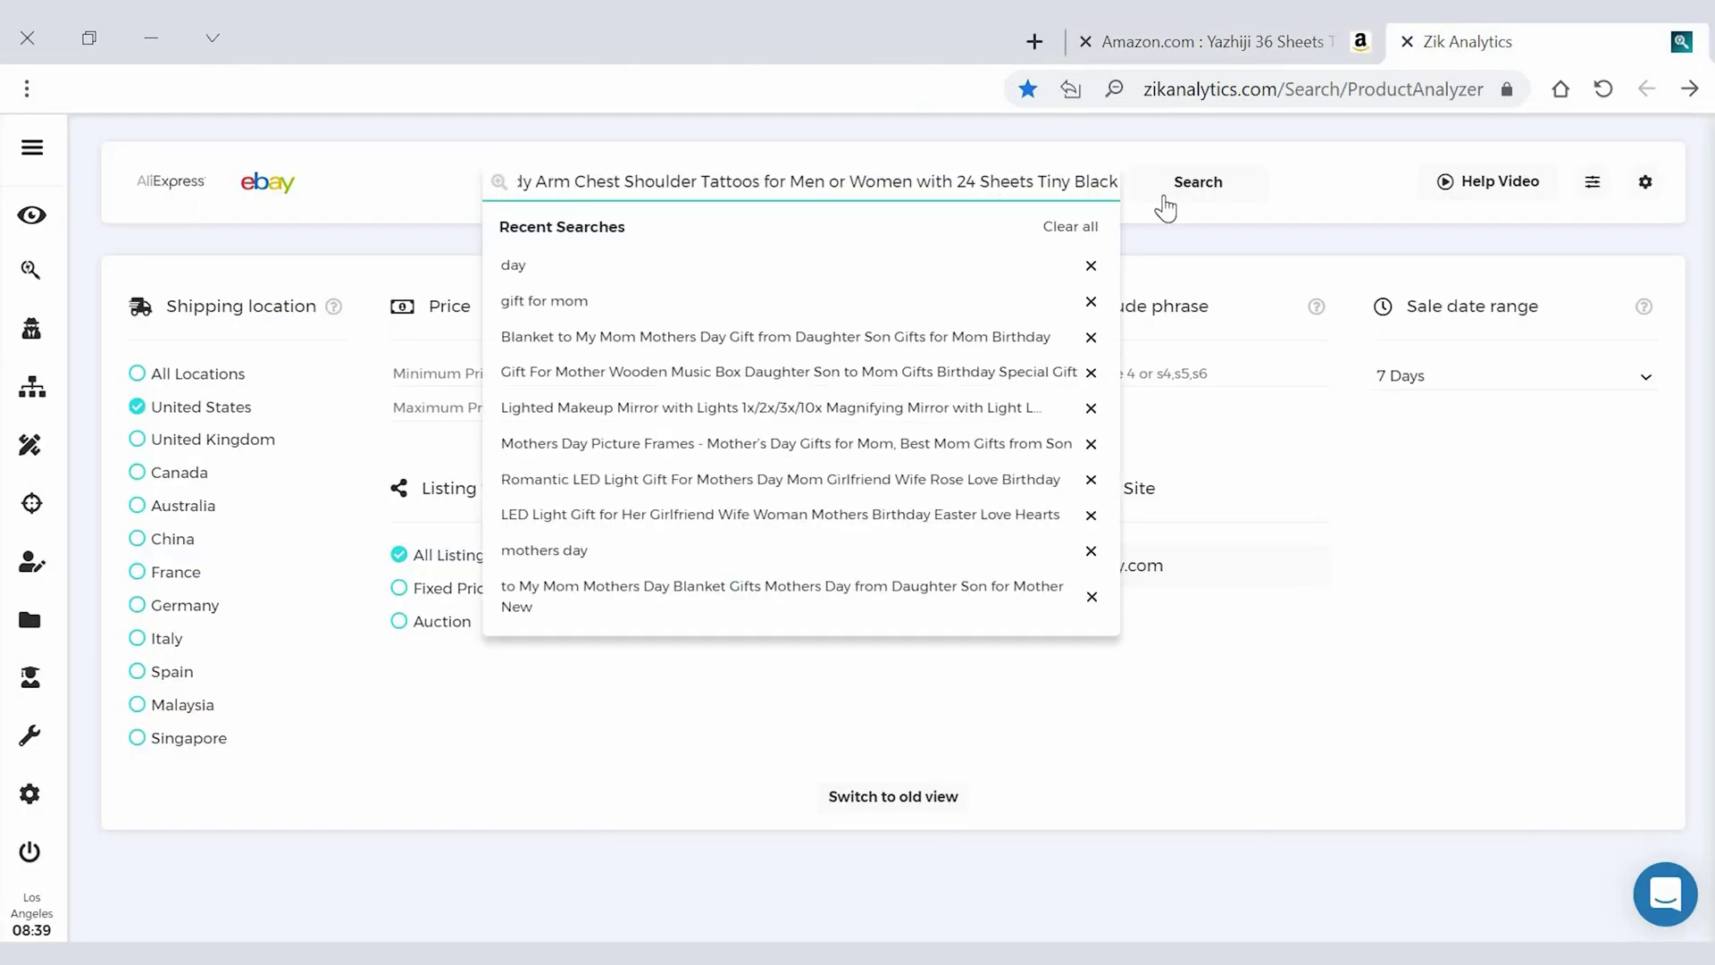
pyautogui.click(1186, 202)
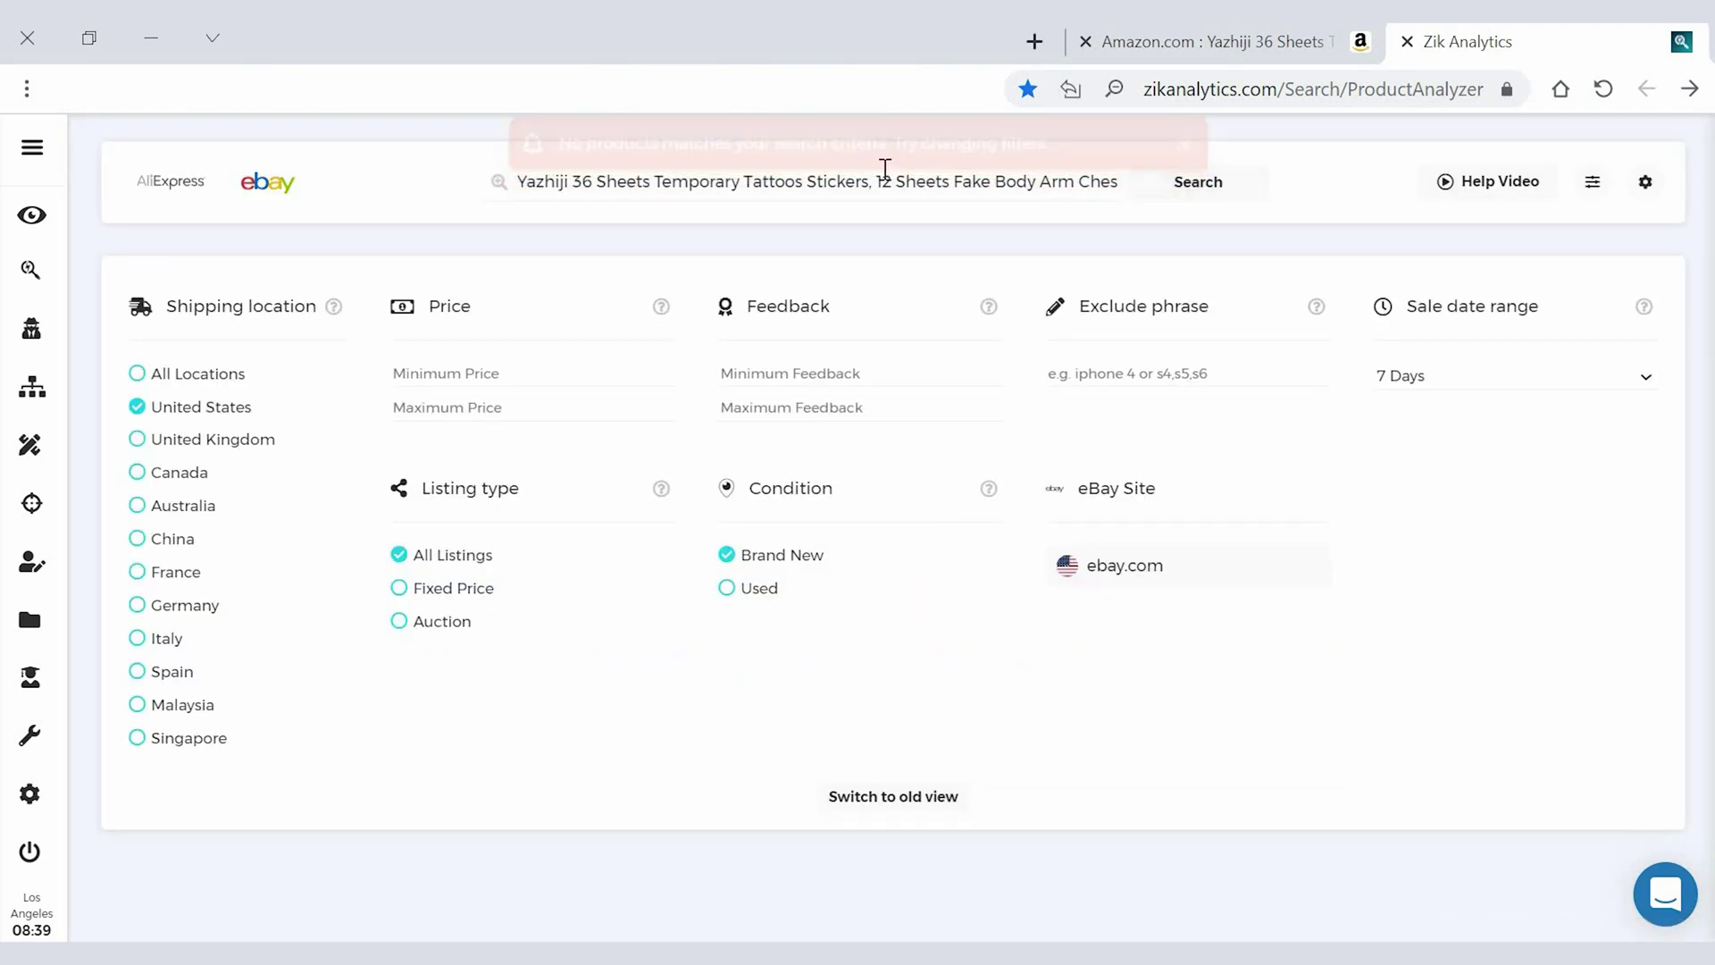
# Step: Trim the search to 'Yazhiji 36 Sheets Temporary Tattoos Stickers', re-run it, and browse the results
pyautogui.moveTo(884, 179); pyautogui.dragTo(1235, 212)
pyautogui.press('BackSpace')
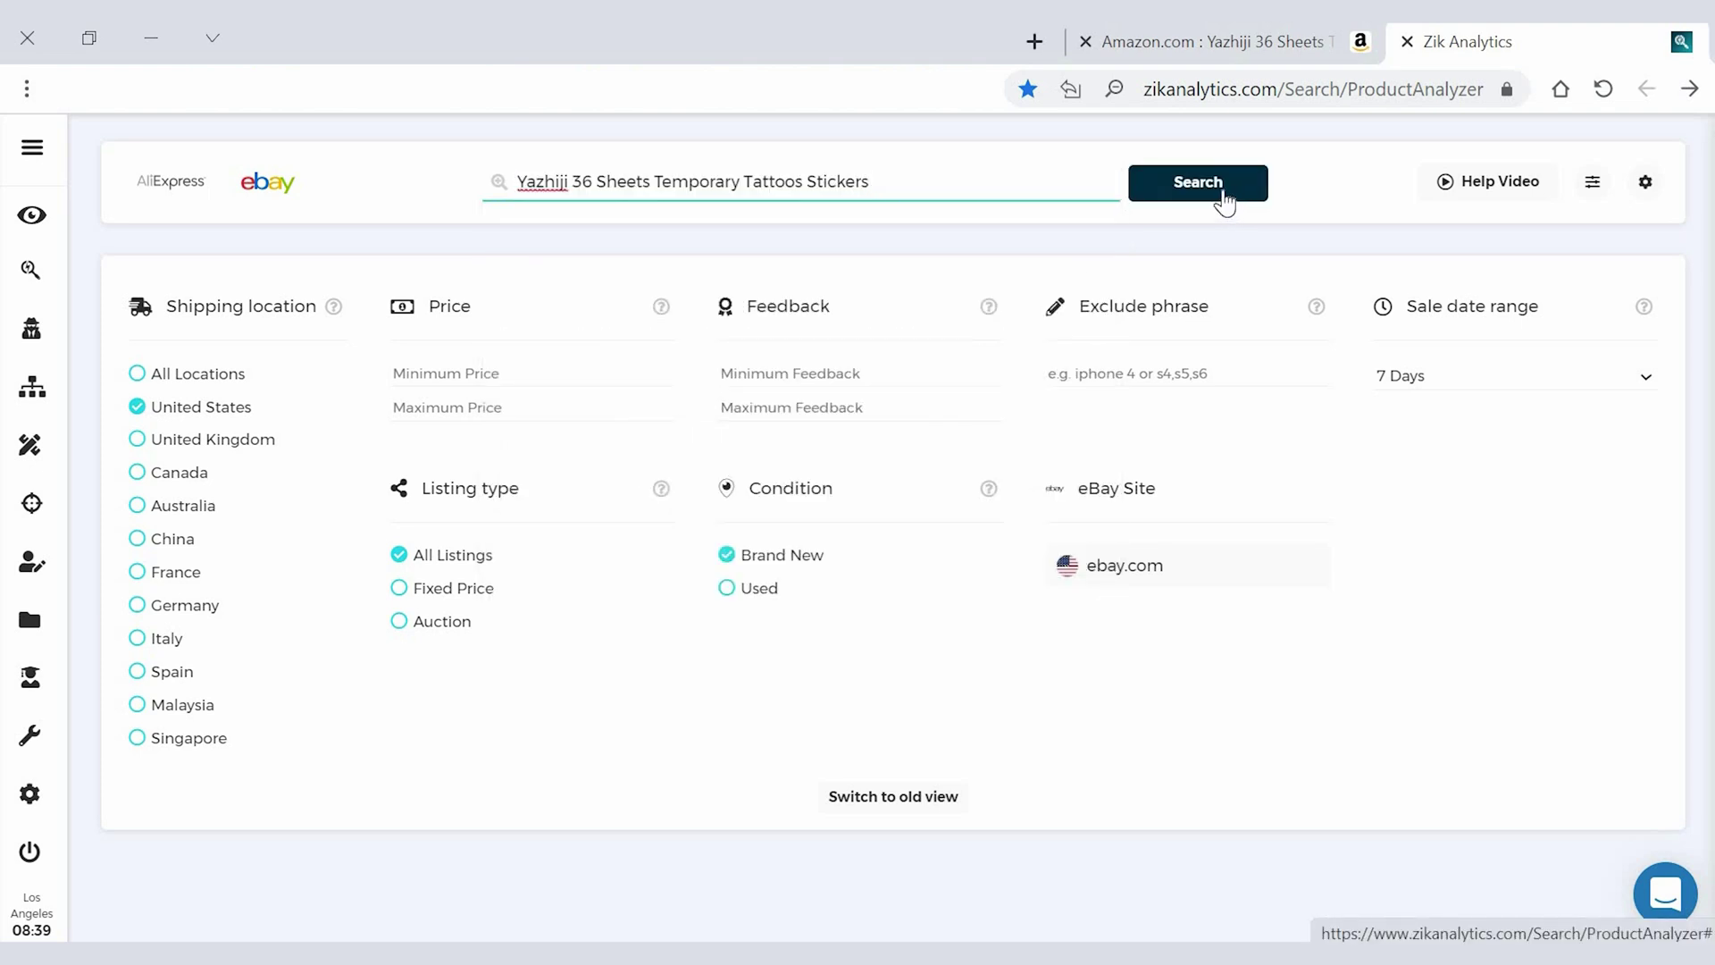
pyautogui.click(1225, 192)
pyautogui.scroll(-10, 293, 522)
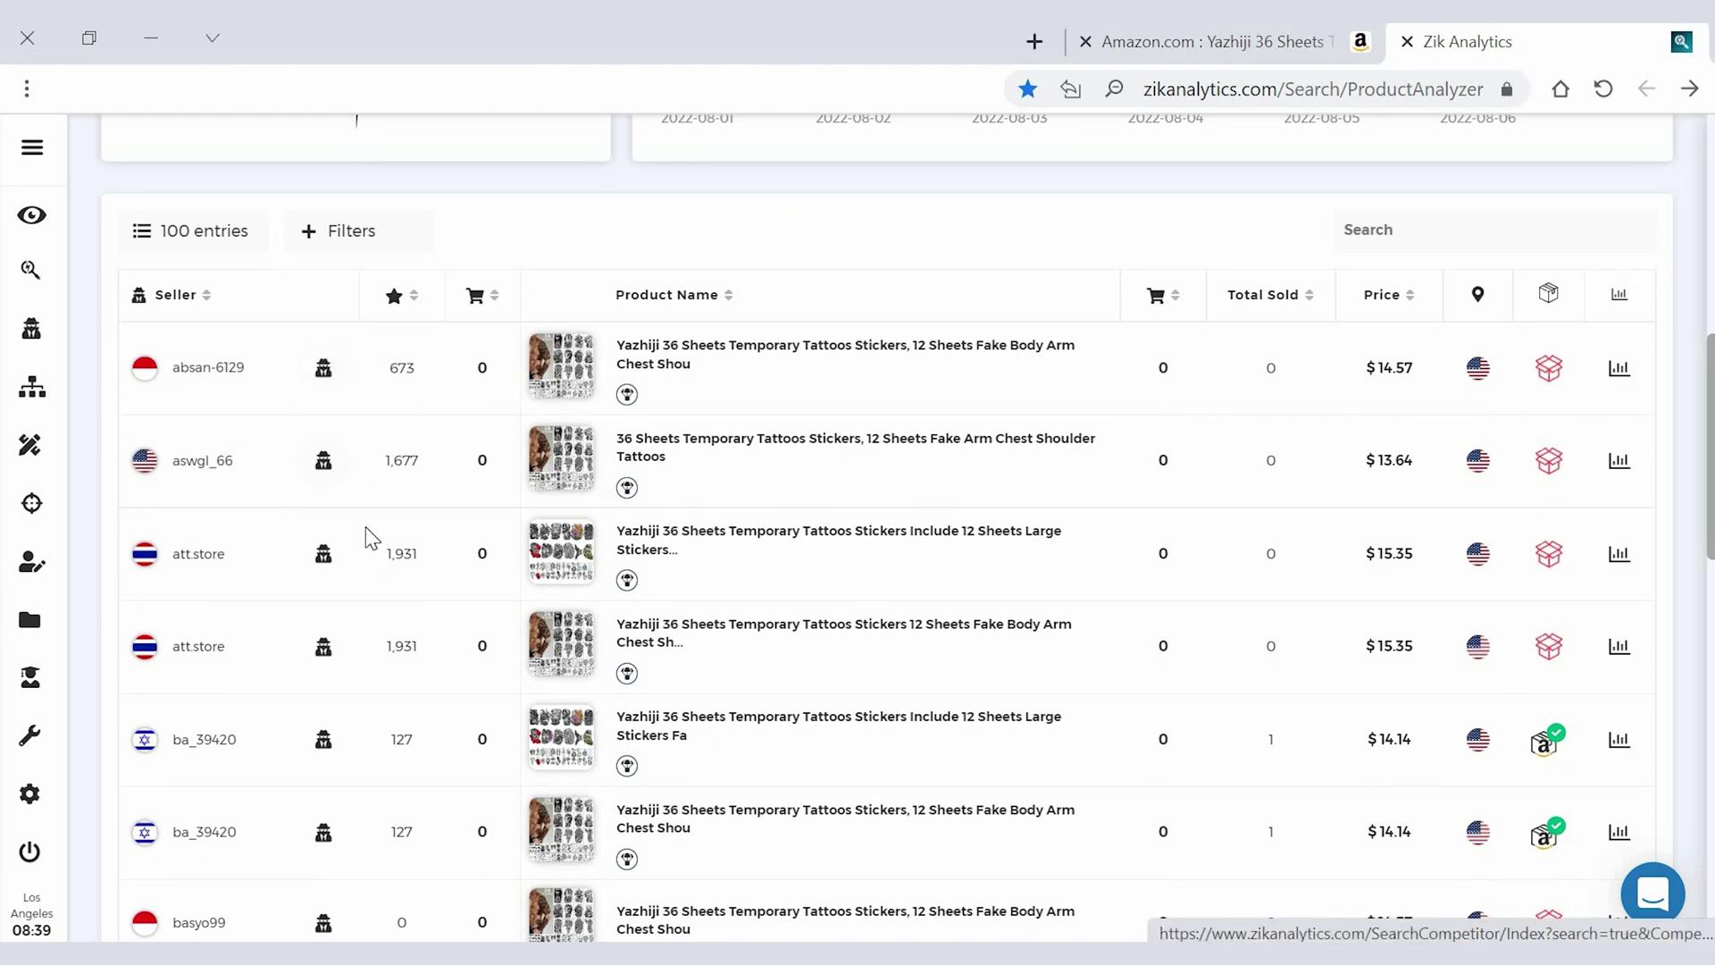
pyautogui.scroll(-1, 1373, 681)
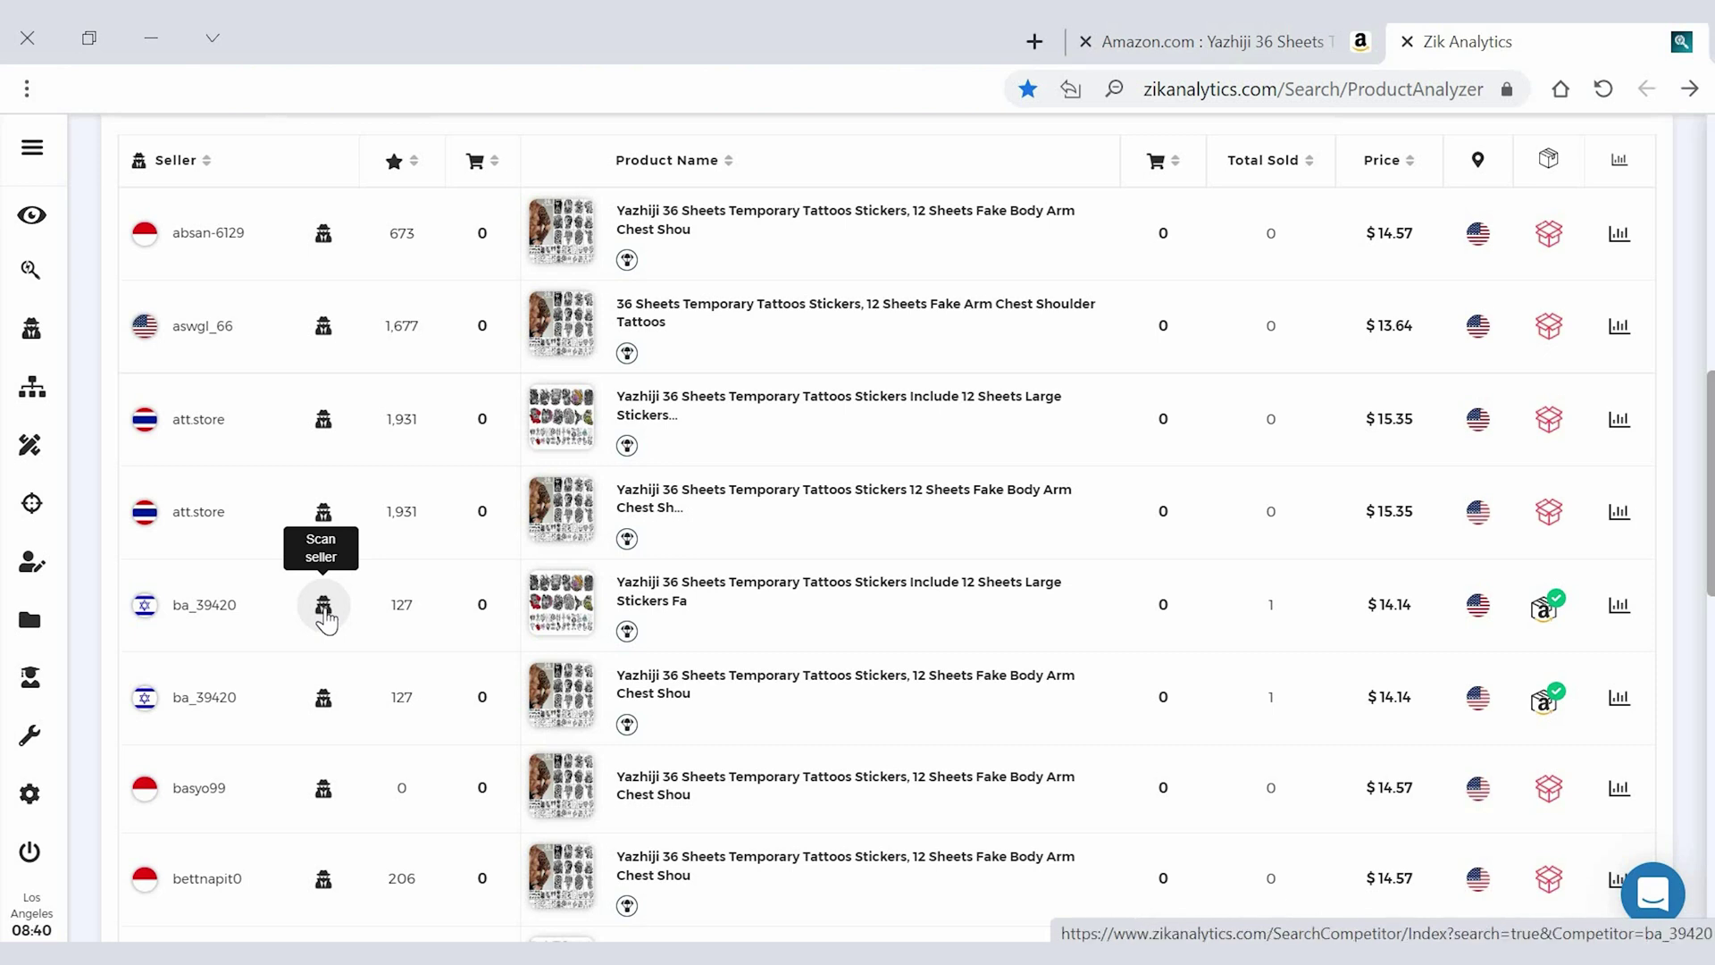
# Step: Open seller store scans in new tabs and switch to the seller with 1,392 active listings
pyautogui.middleClick(324, 699)
pyautogui.scroll(-7, 290, 722)
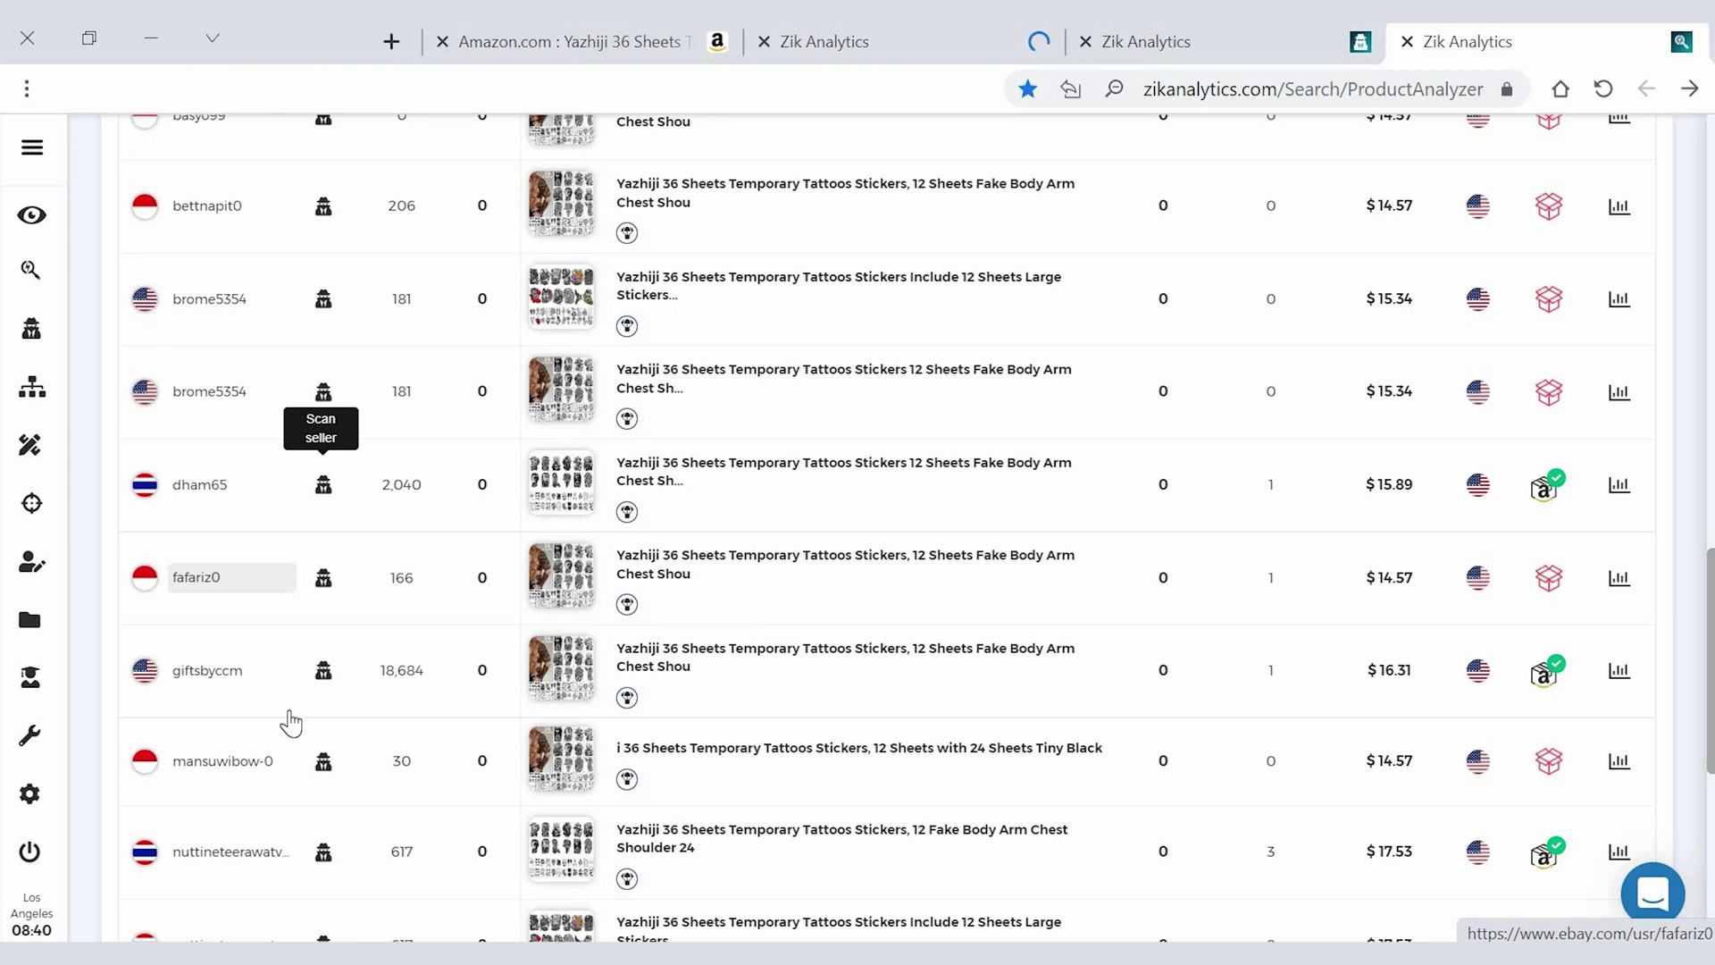
pyautogui.scroll(-1, 284, 746)
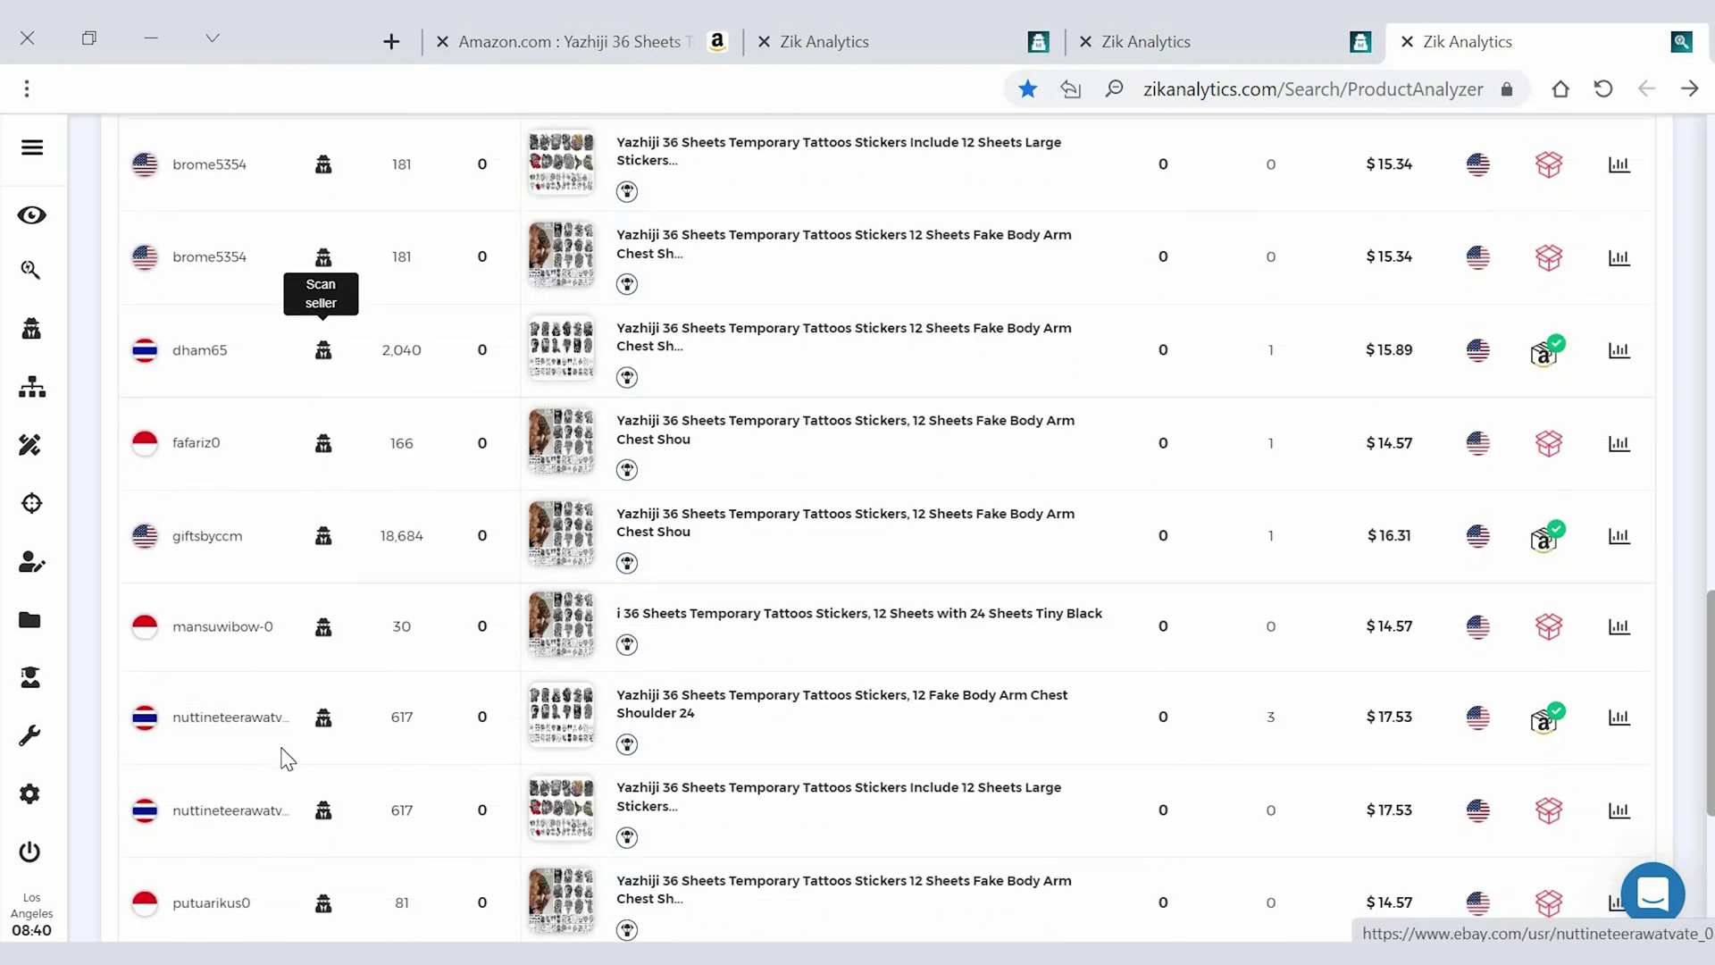
pyautogui.click(324, 540)
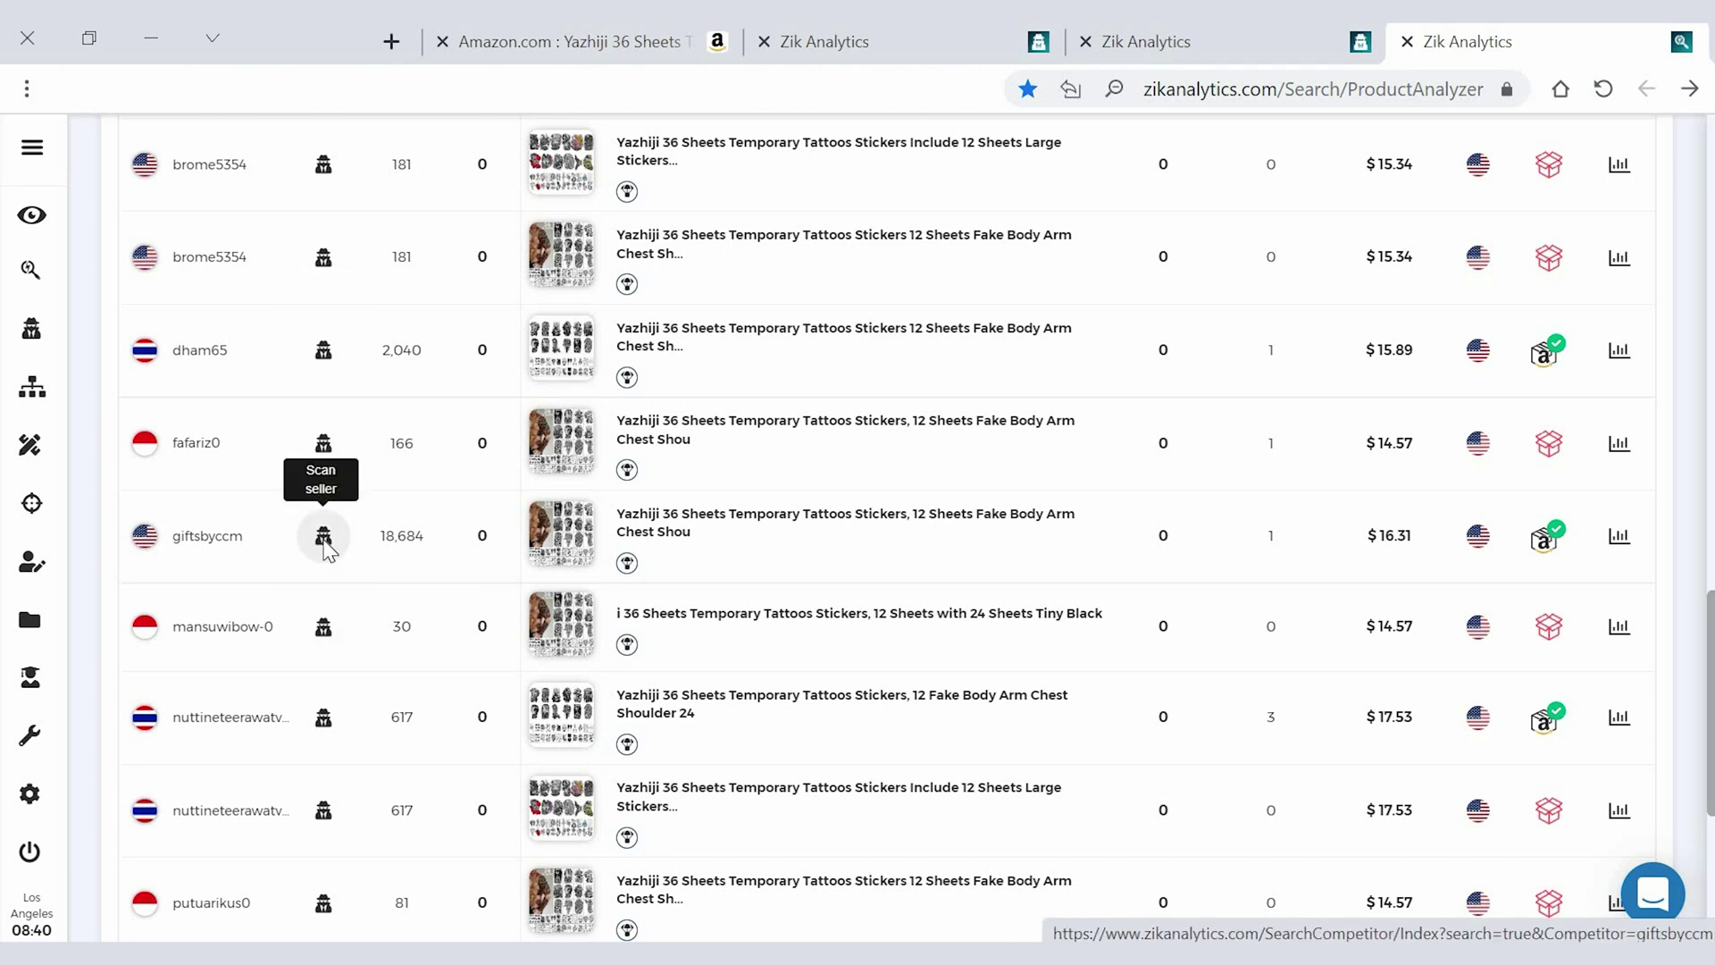
pyautogui.click(1298, 40)
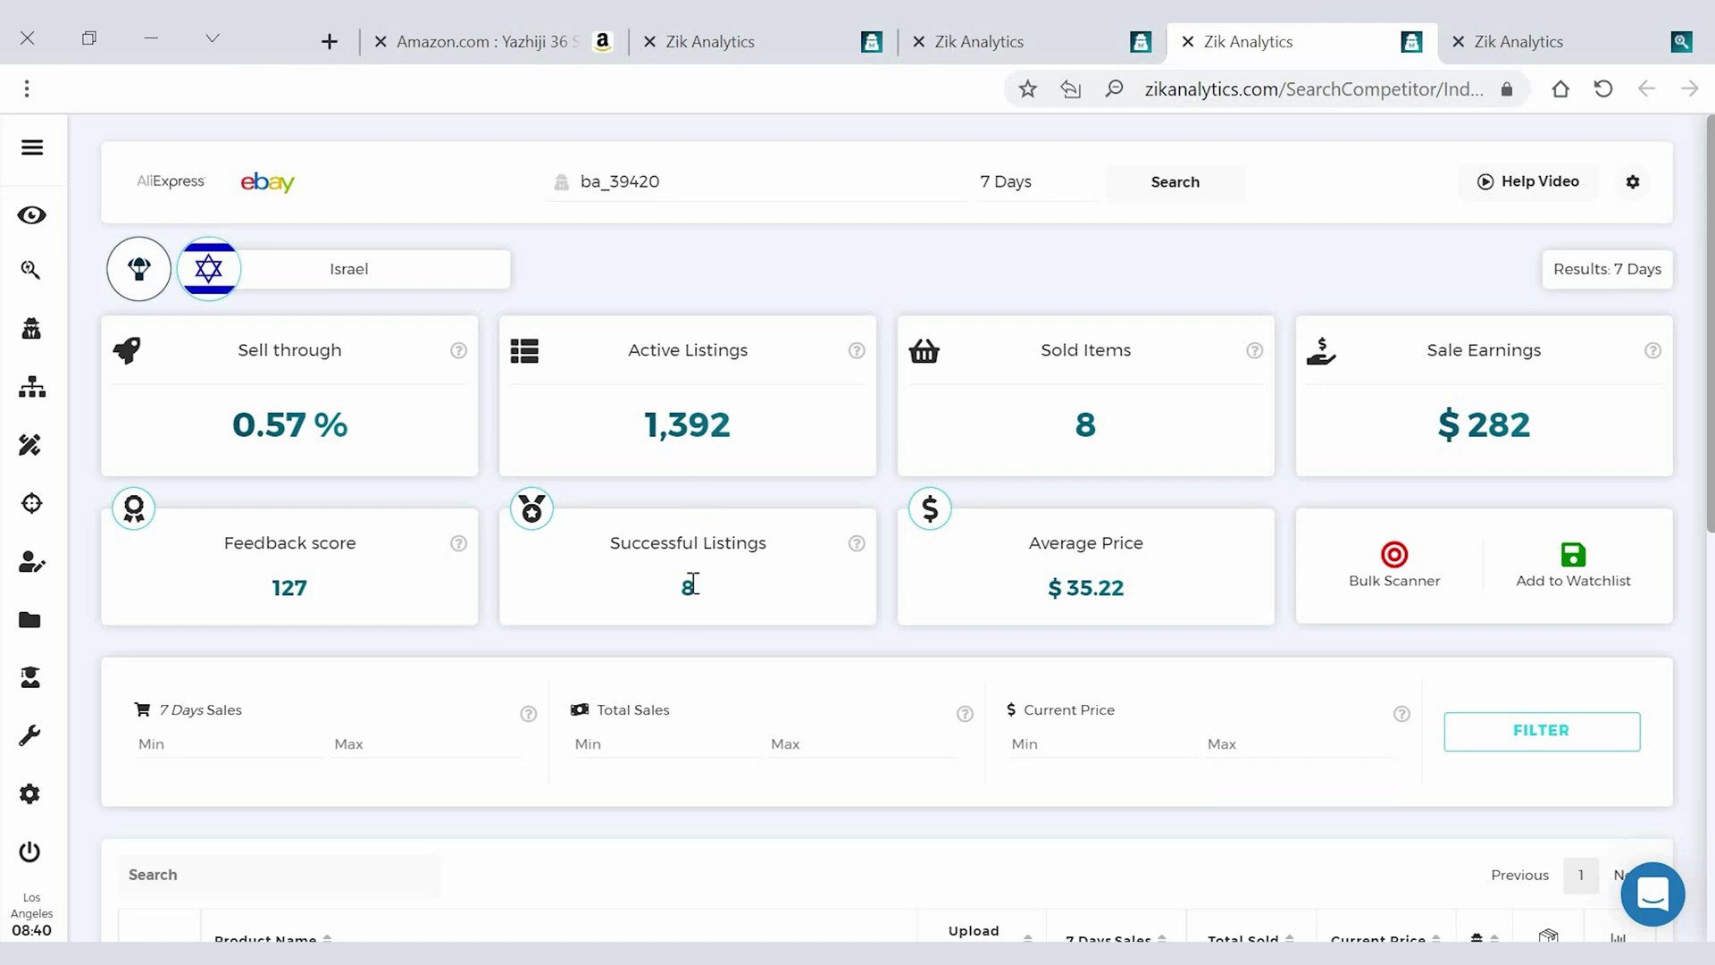
# Step: Browse the seller's 8 sold products, topped by the Holstein coffee maker at $41.53
pyautogui.scroll(-5, 694, 591)
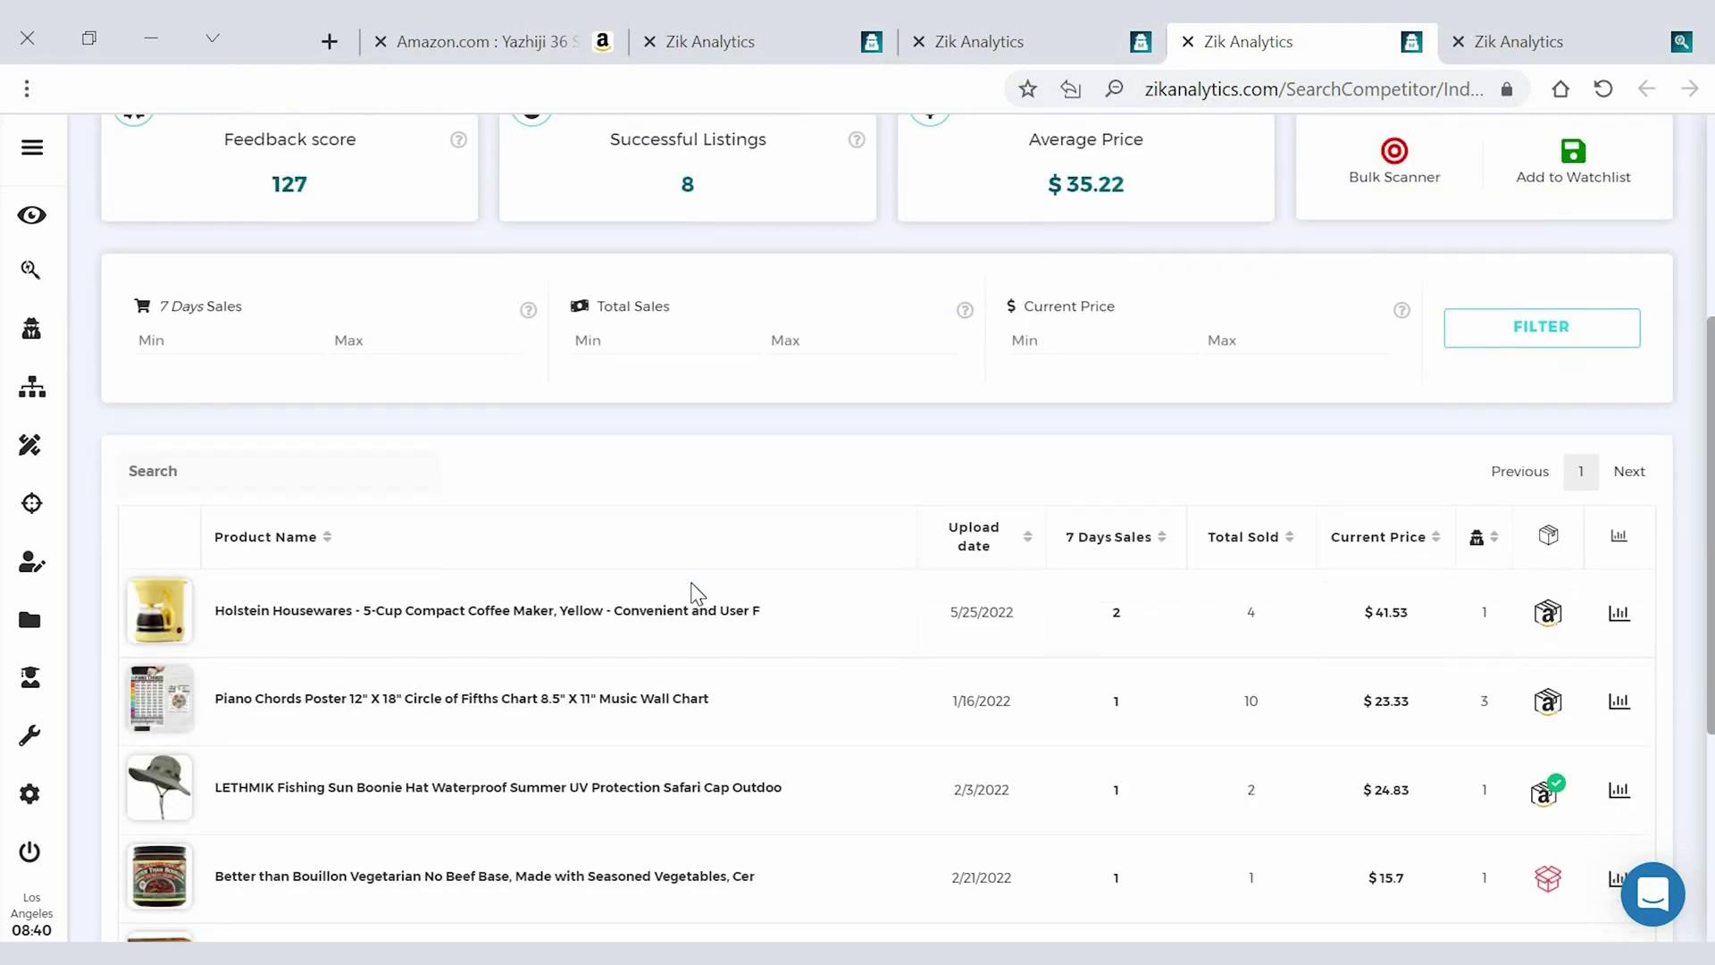
pyautogui.scroll(-3, 1136, 375)
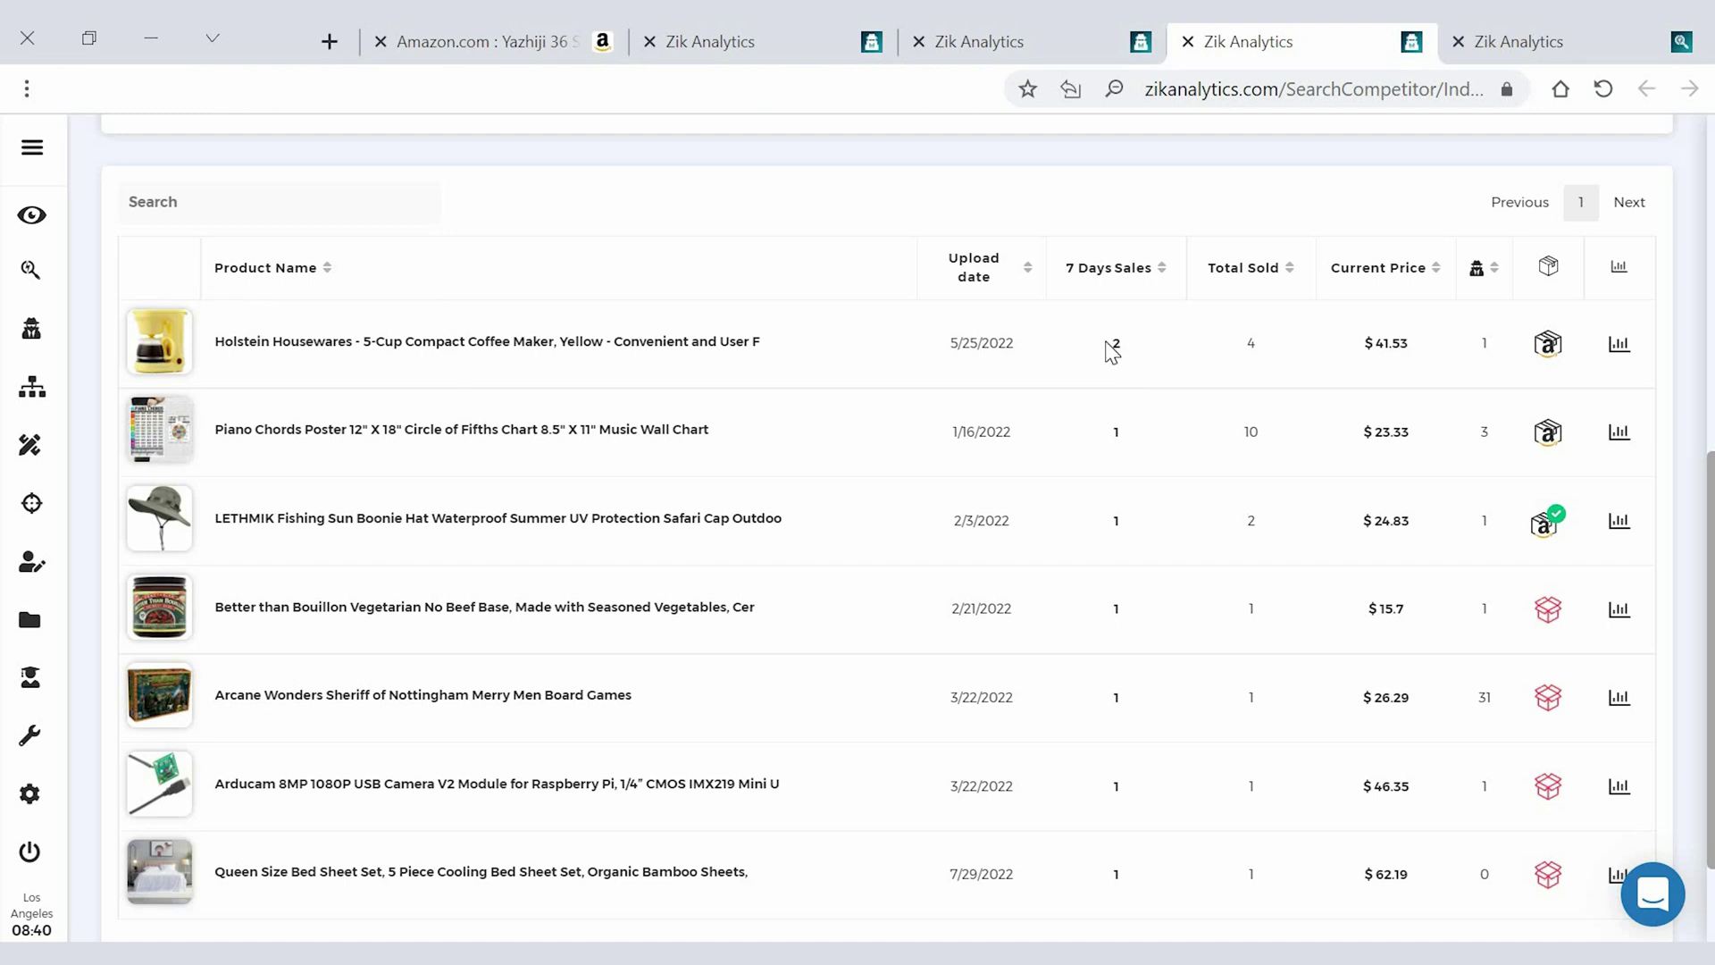
pyautogui.moveTo(134, 334)
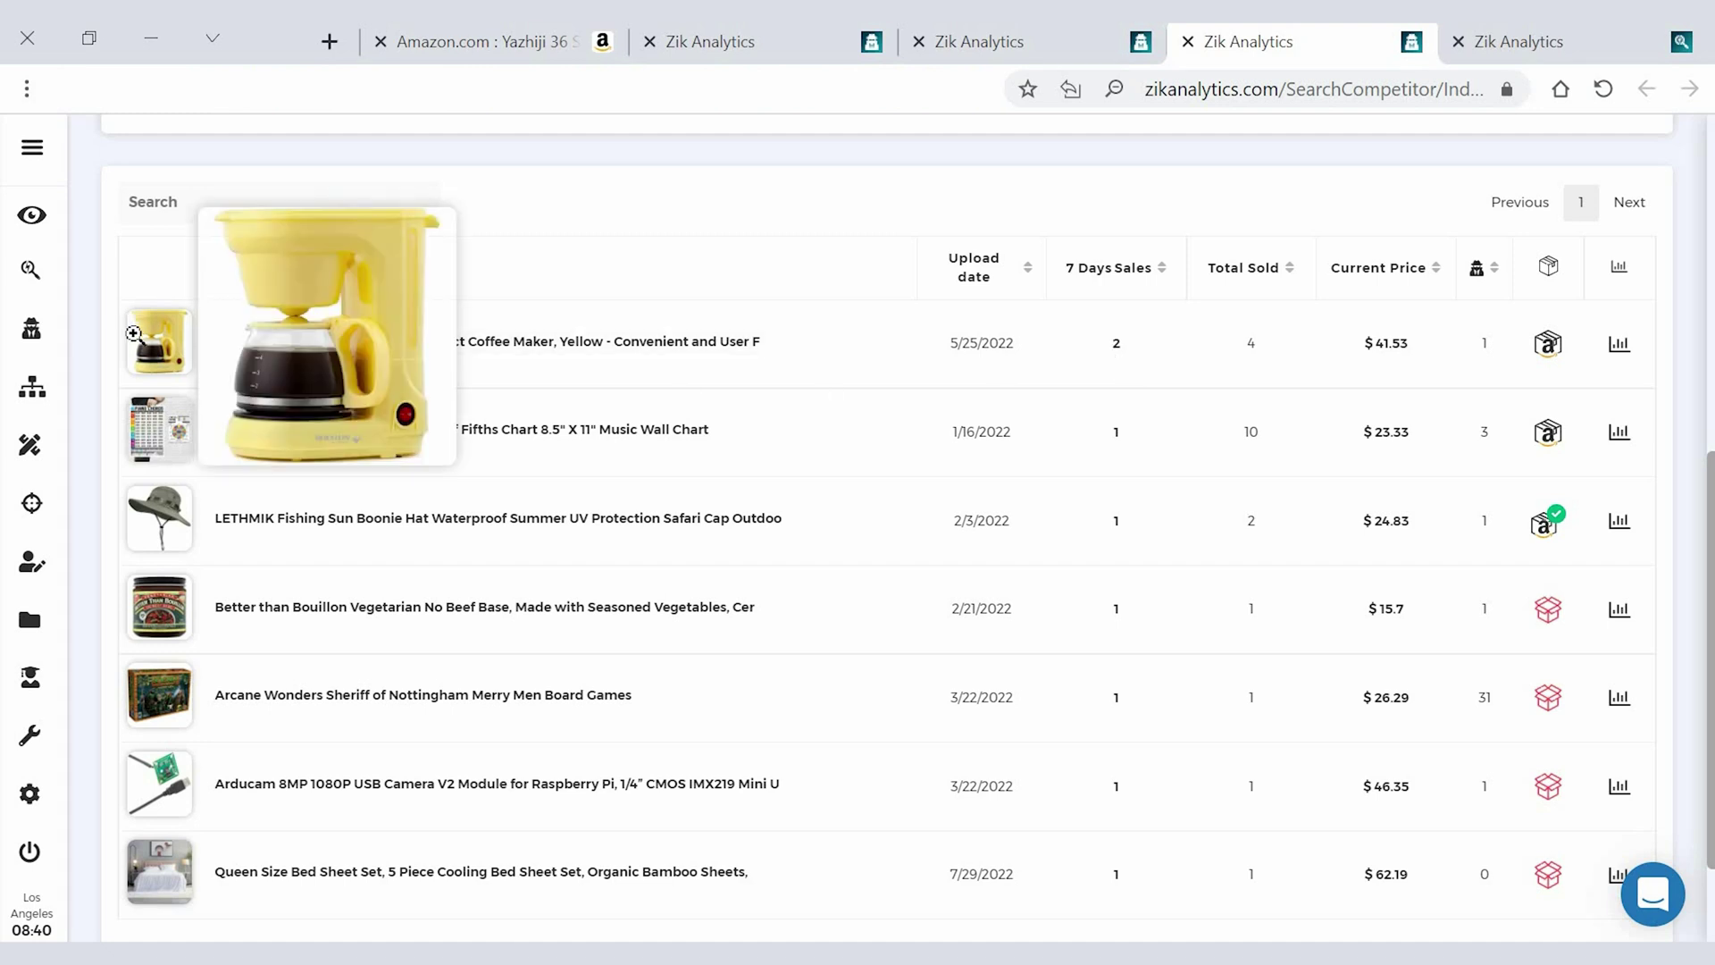
pyautogui.scroll(-2, 509, 413)
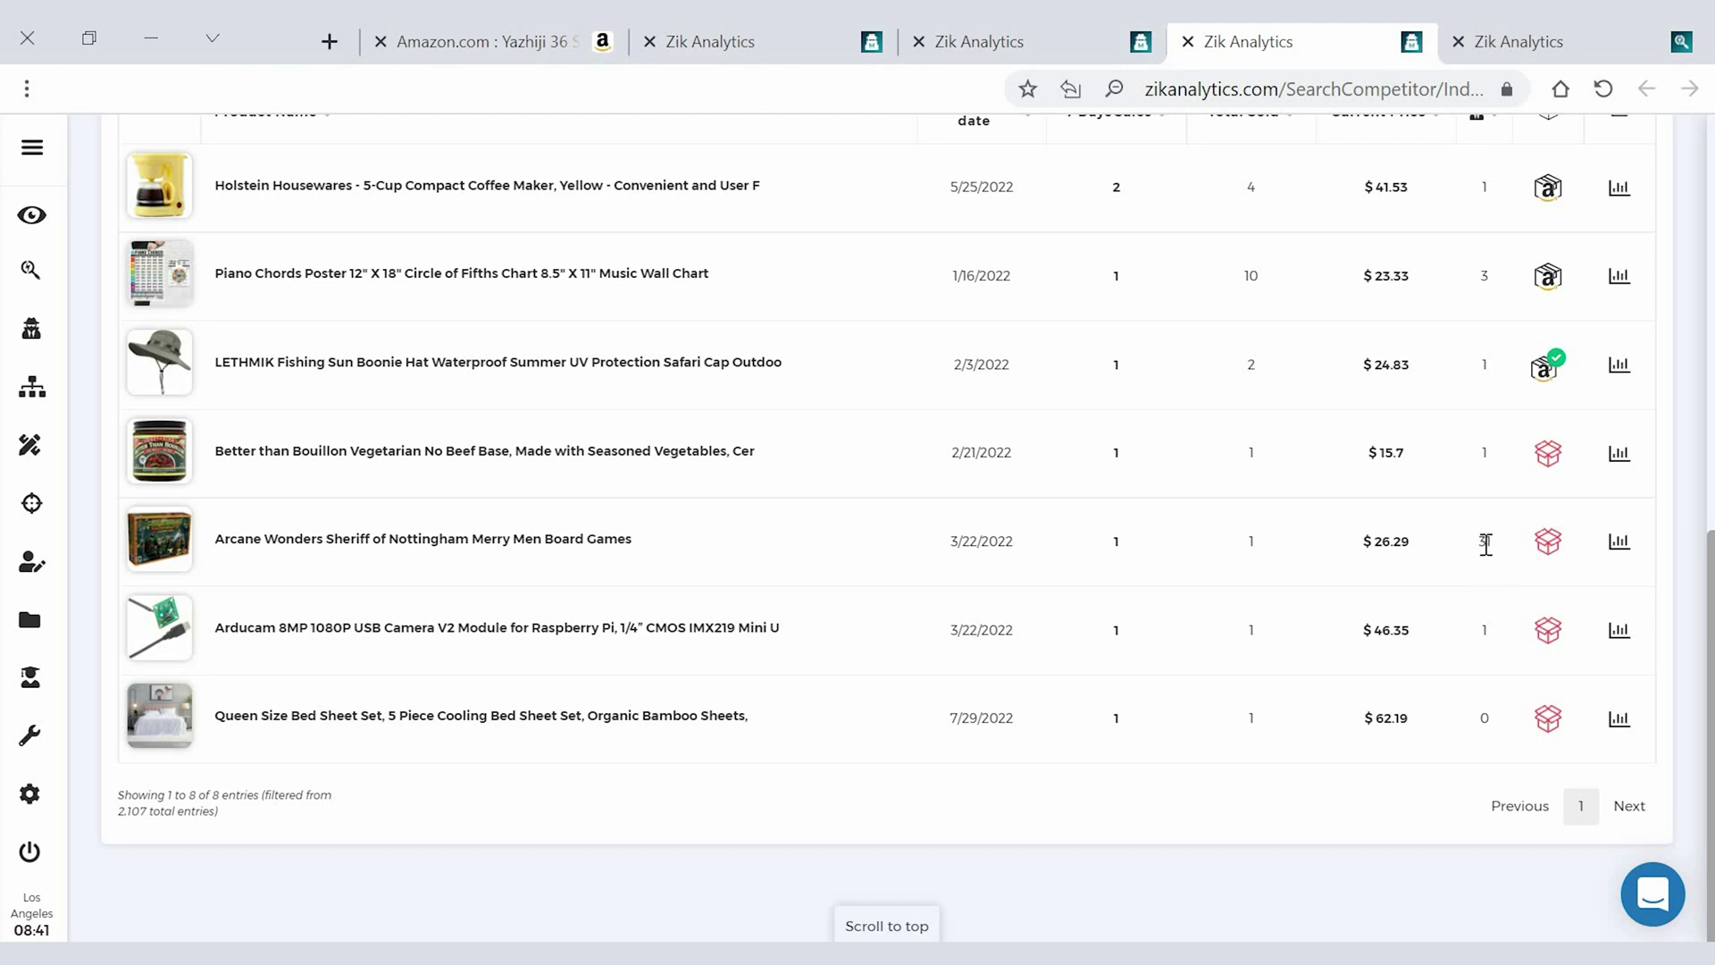
# Step: Scan eBay for the Sheriff of Nottingham Merry Men board game's title and browse the sellers
pyautogui.click(1621, 543)
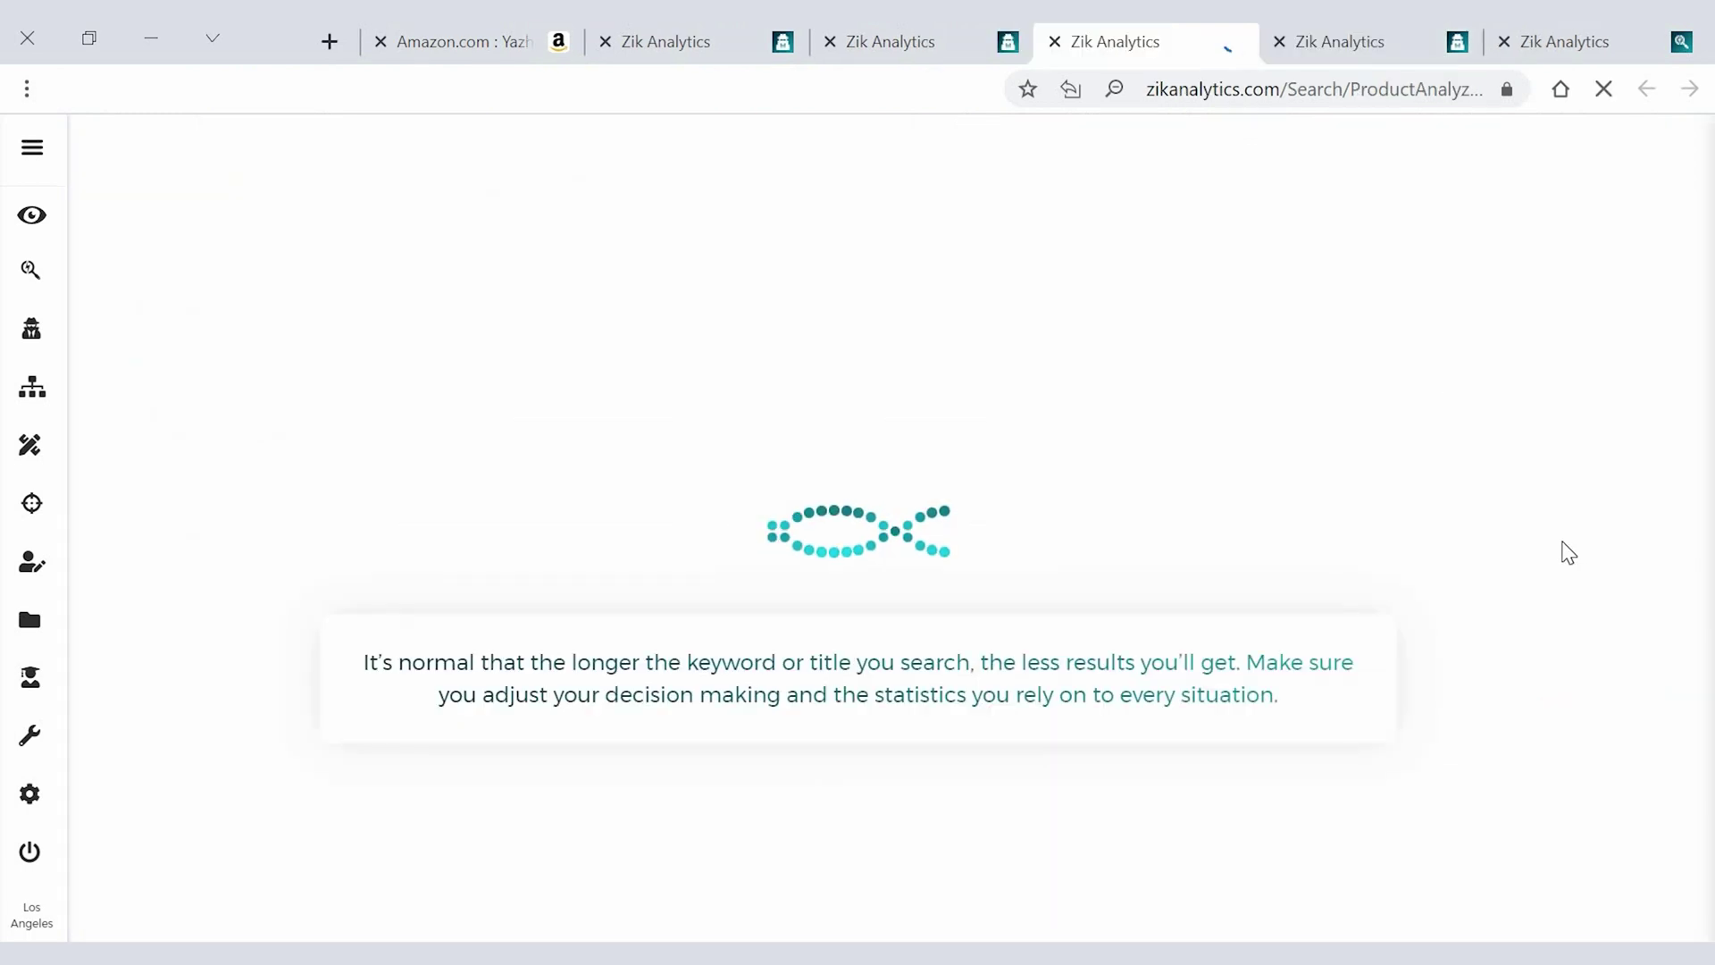
pyautogui.scroll(-9, 791, 487)
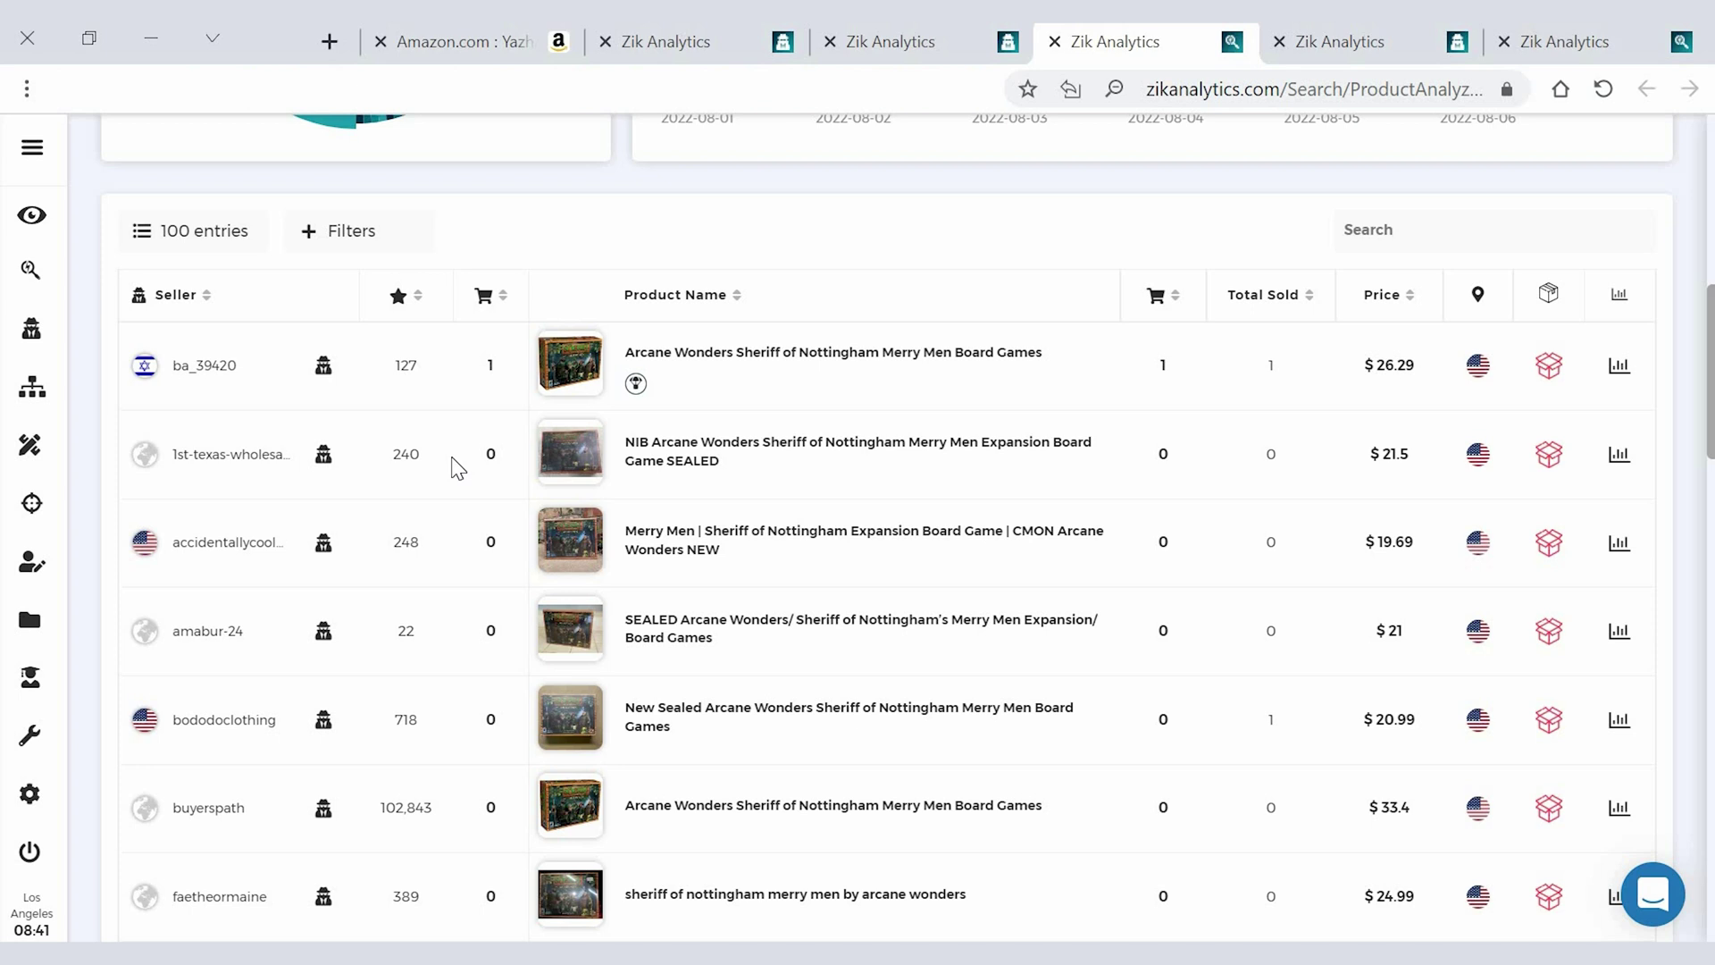
pyautogui.scroll(-6, 457, 466)
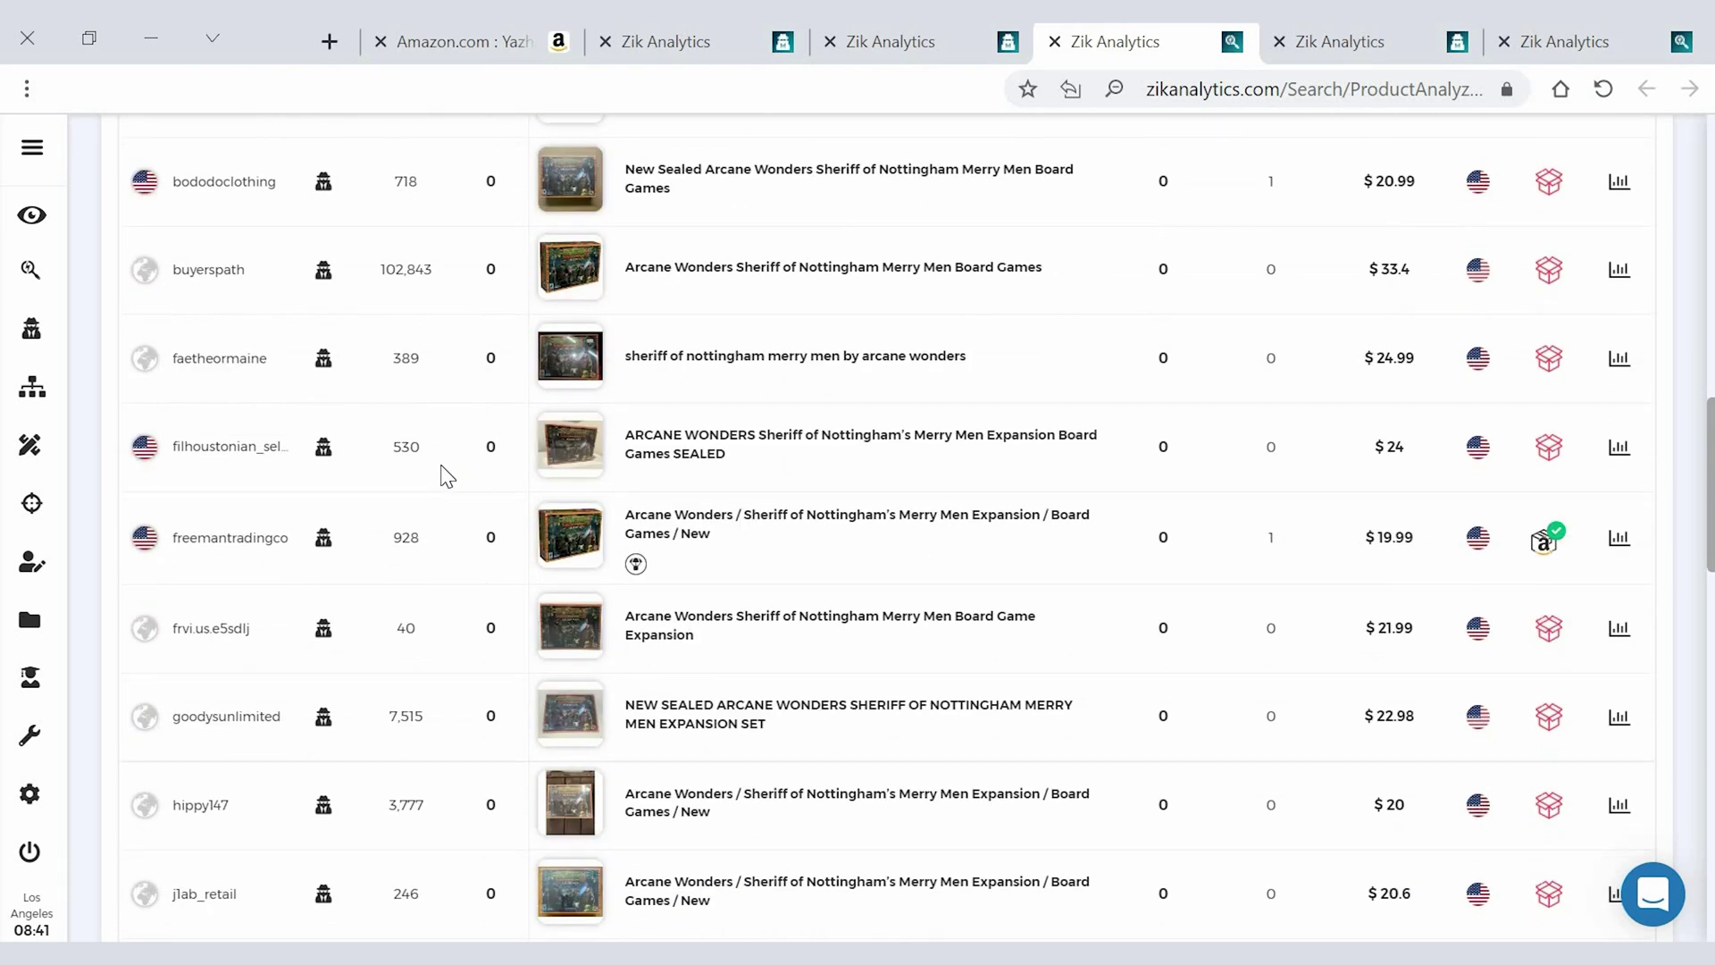
# Step: Open a US seller's store scan with 31 sold items and switch to it
pyautogui.middleClick(324, 538)
pyautogui.scroll(-15, 412, 559)
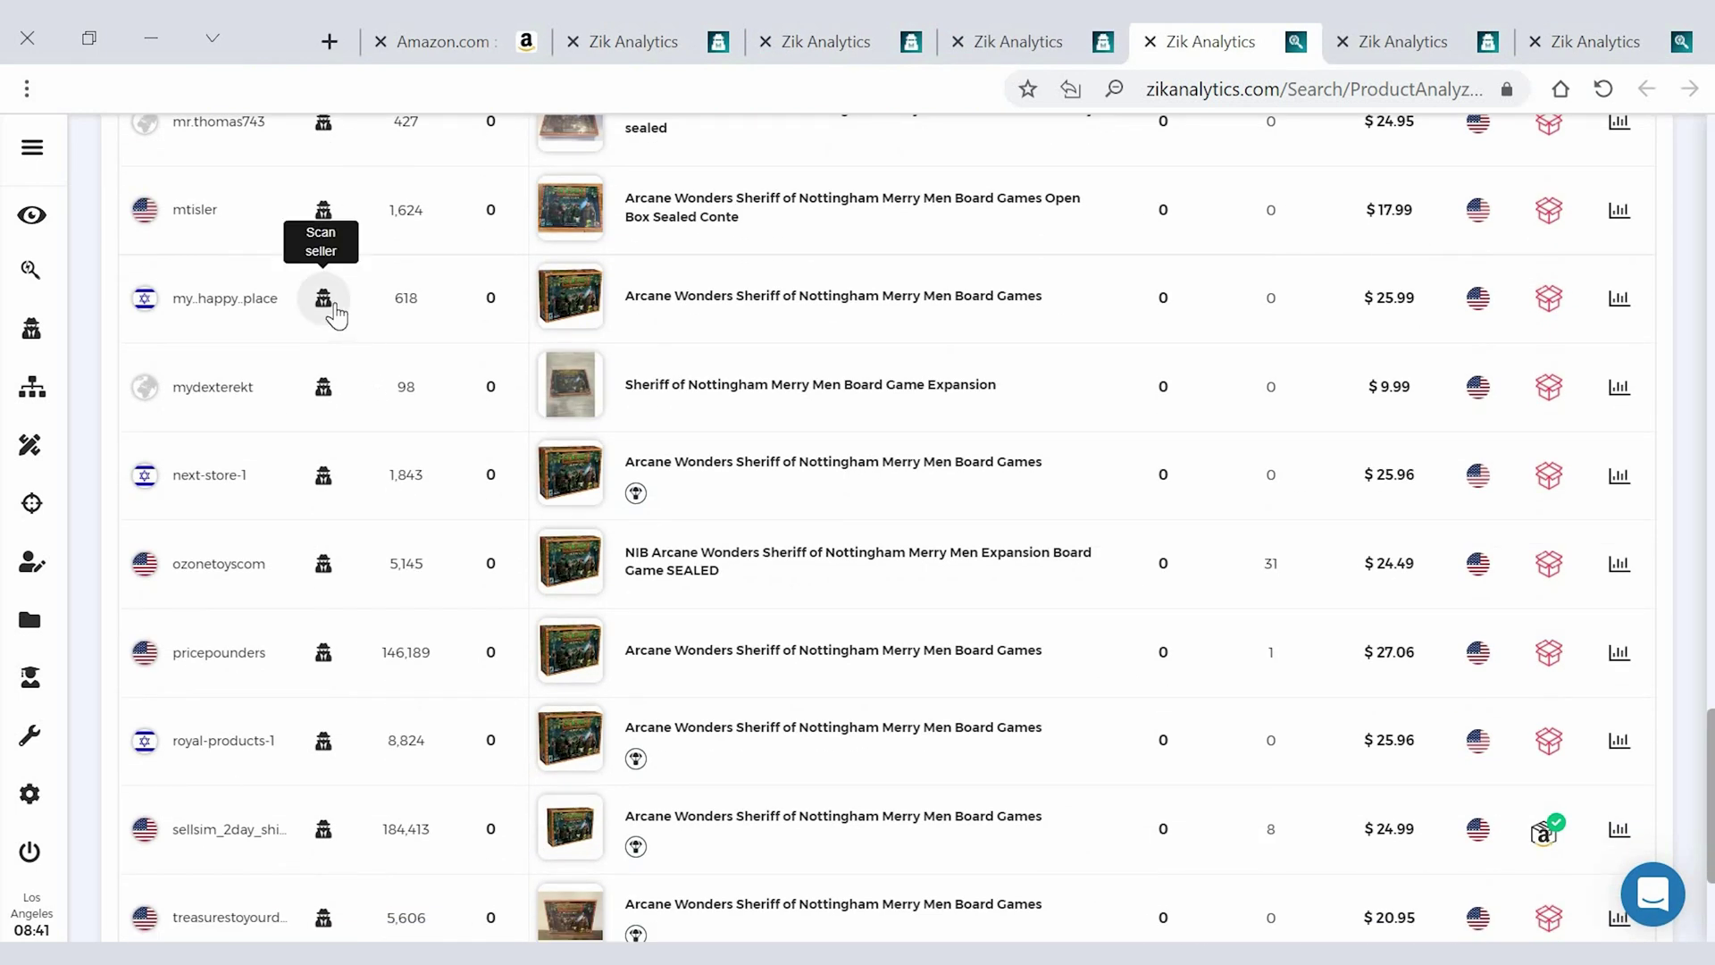
pyautogui.hotkey('ctrl', 'shift', 'Tab')
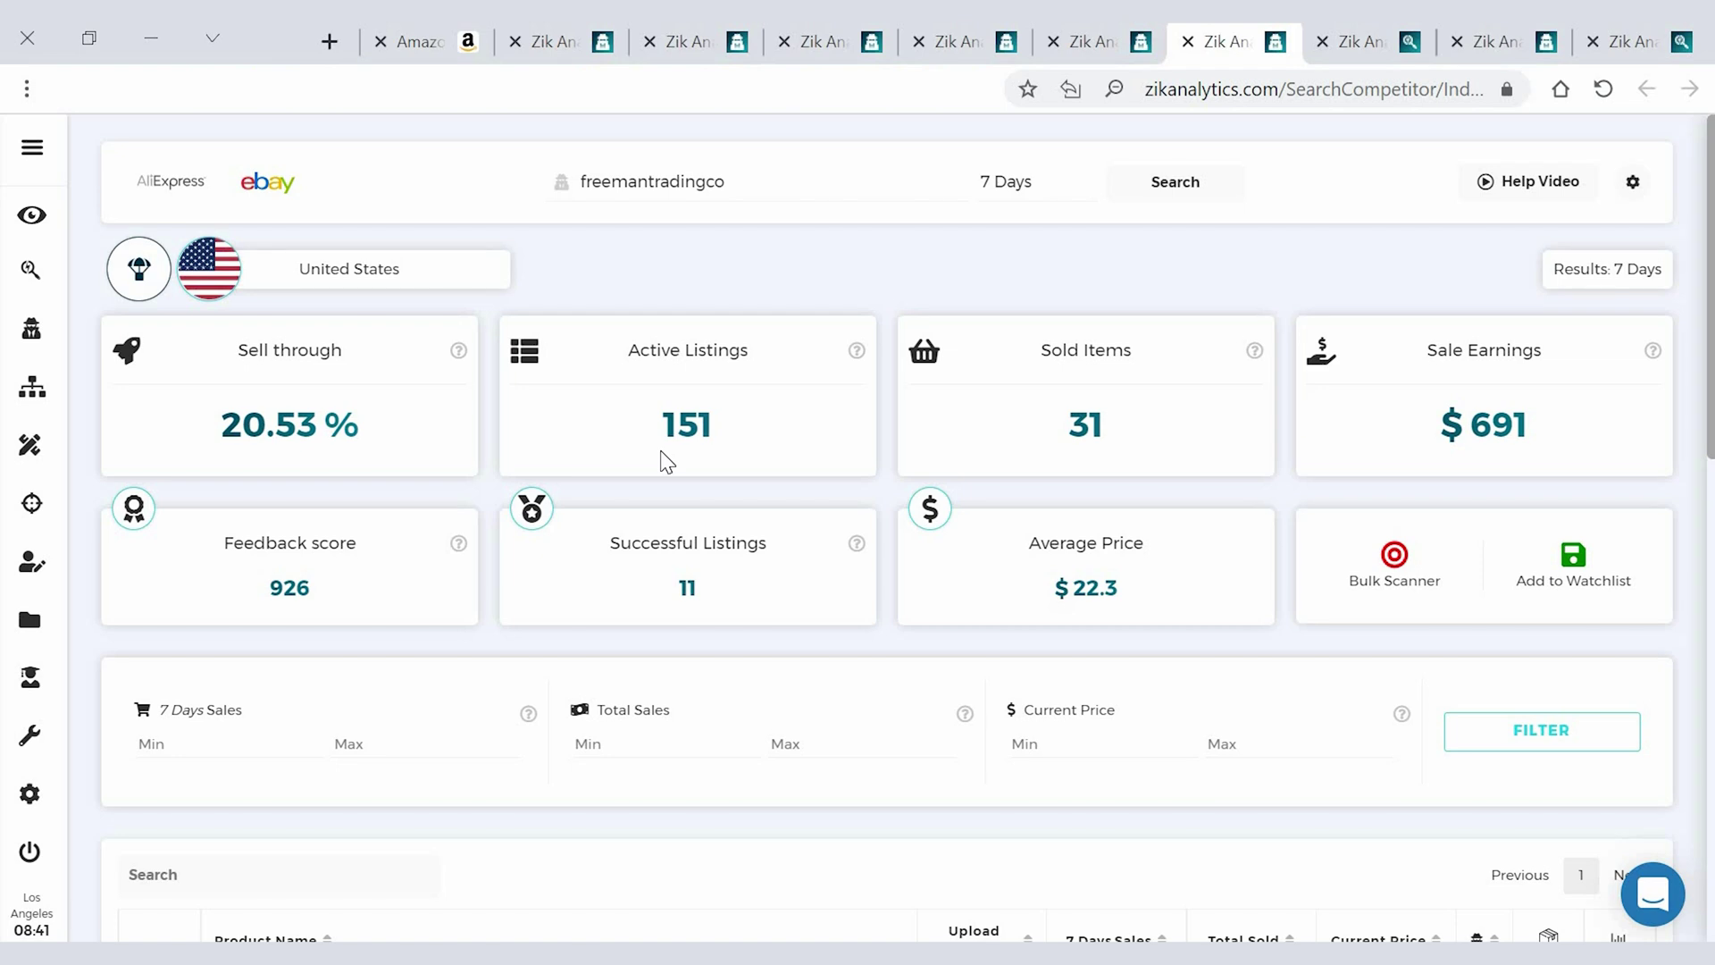
# Step: Scroll through the Israel seller's product previews to the best-sellers table, led by teak coat hooks
pyautogui.scroll(-3, 666, 461)
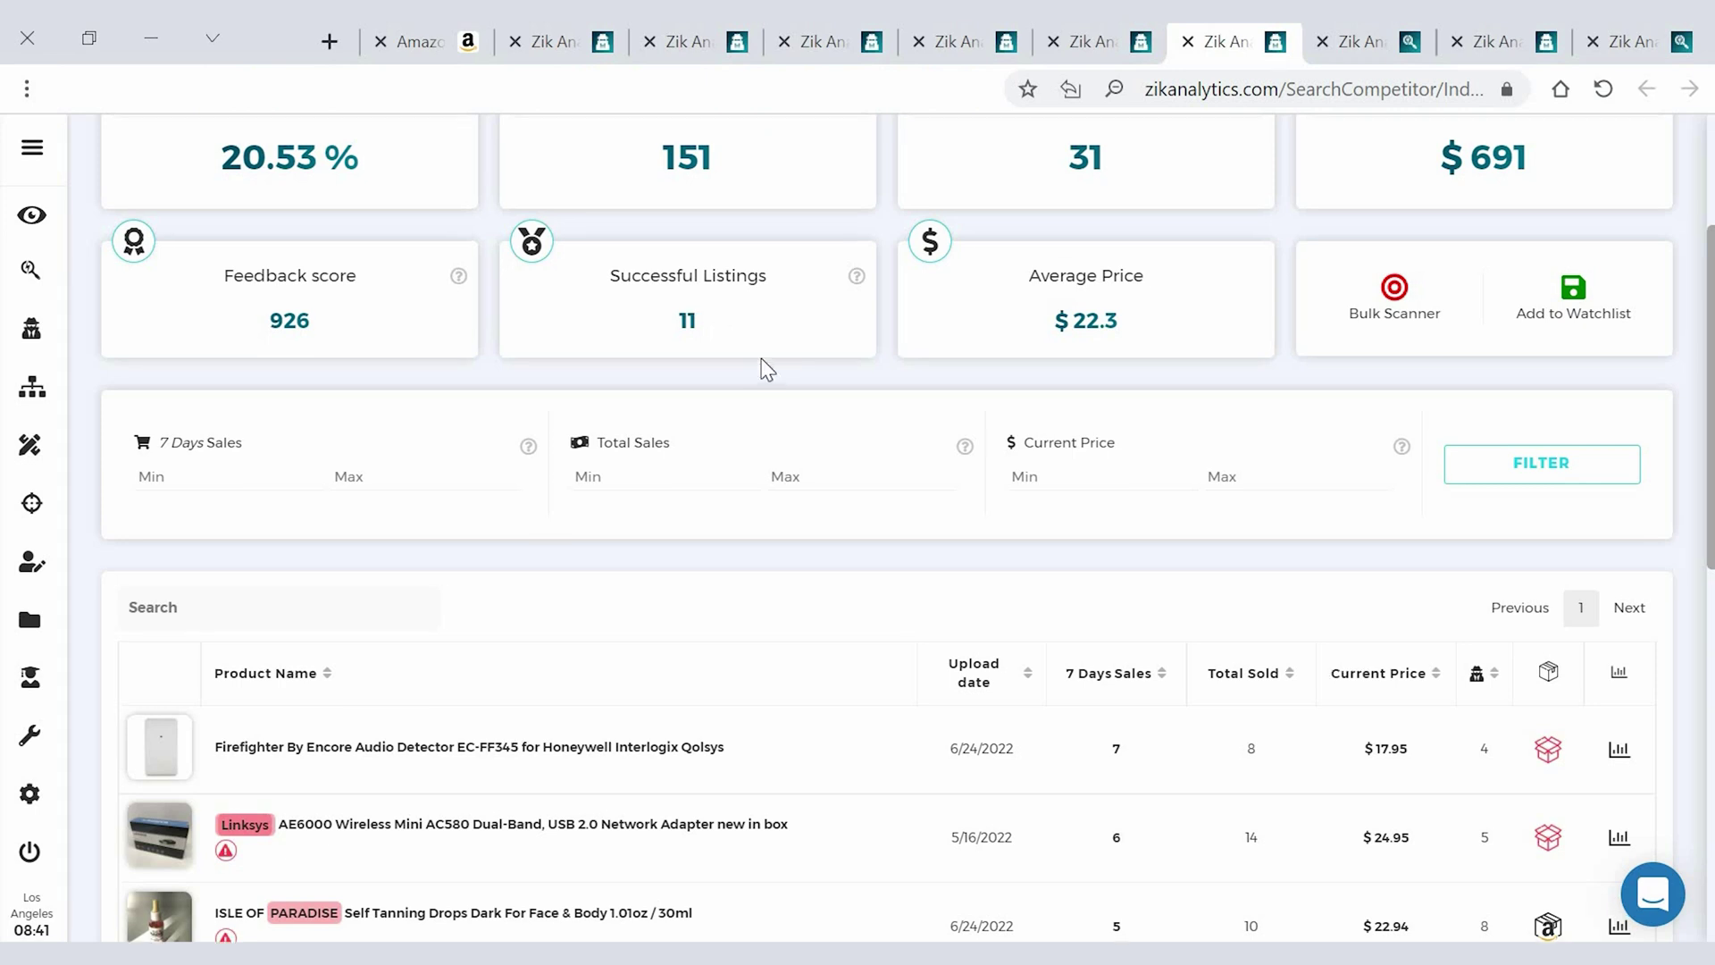
pyautogui.scroll(2, 761, 366)
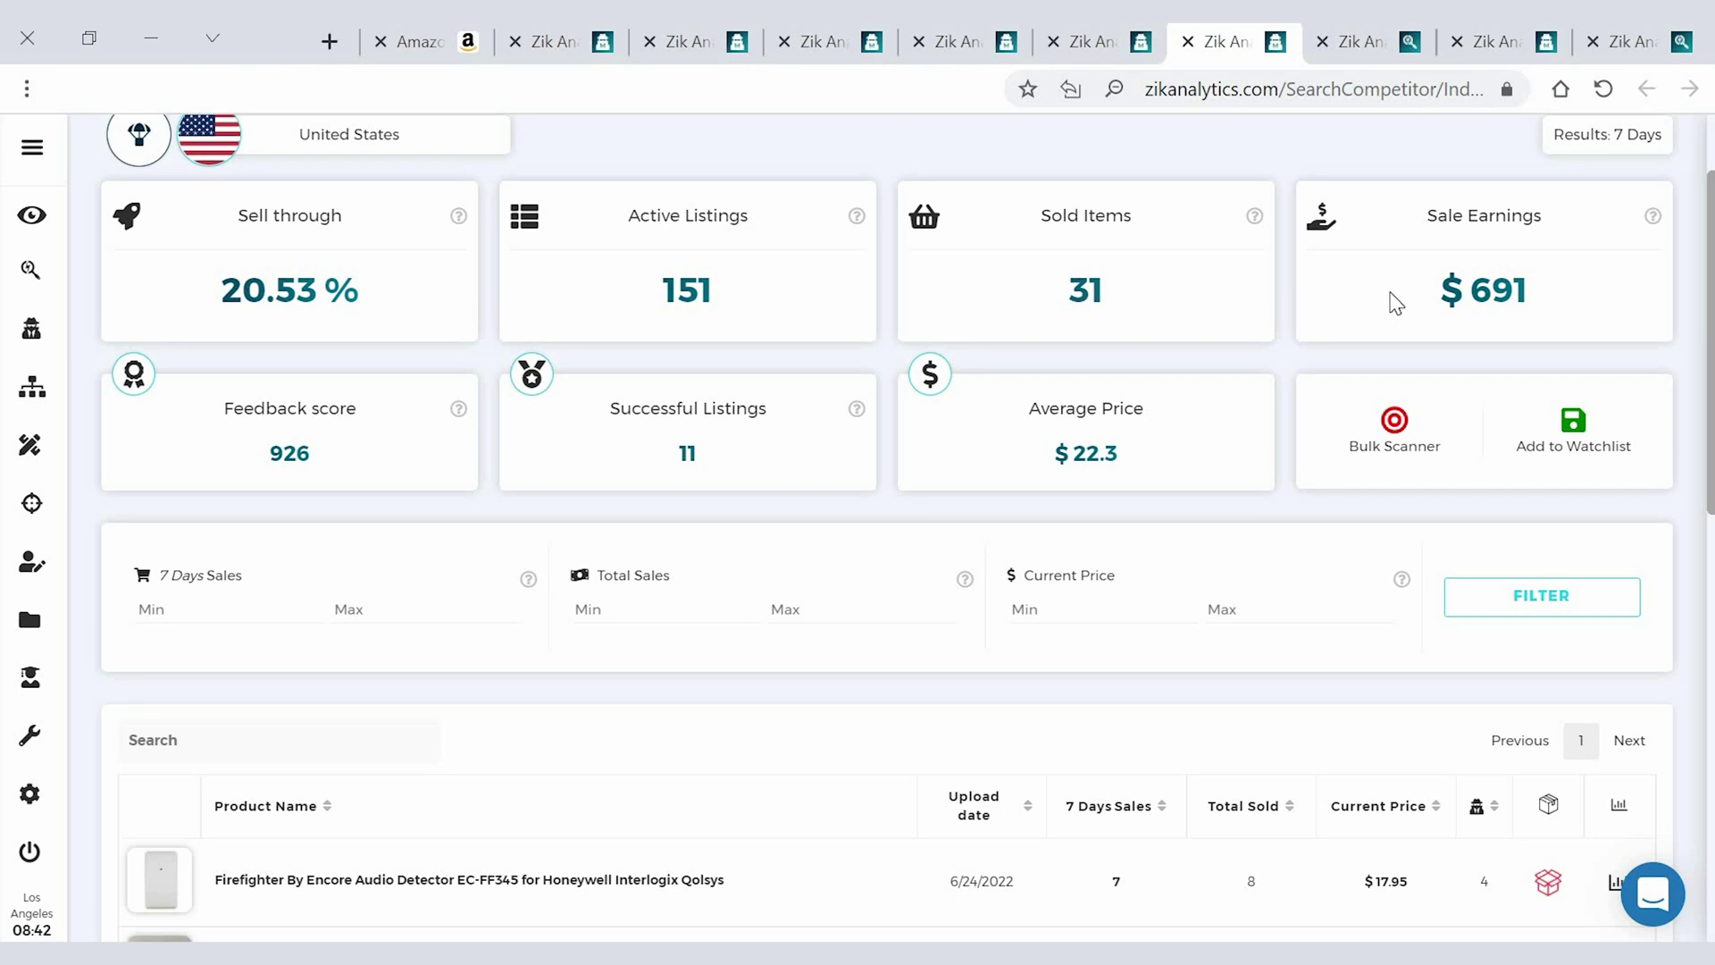
pyautogui.scroll(-5, 674, 474)
pyautogui.moveTo(181, 485)
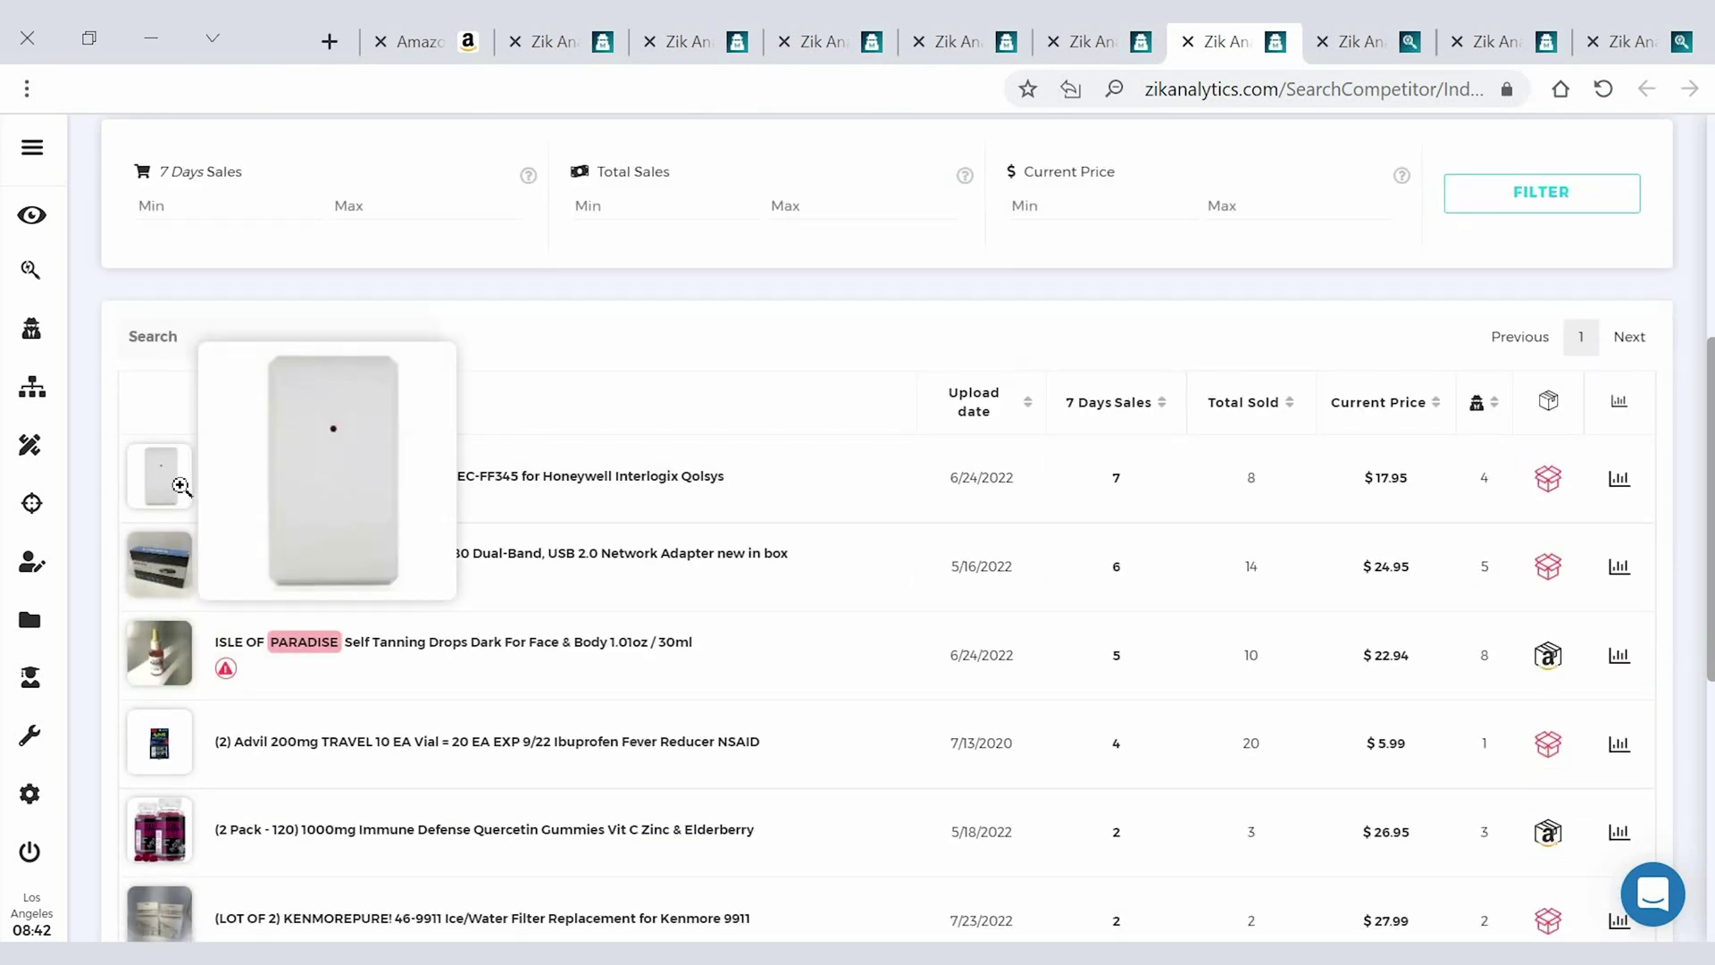
pyautogui.moveTo(175, 635)
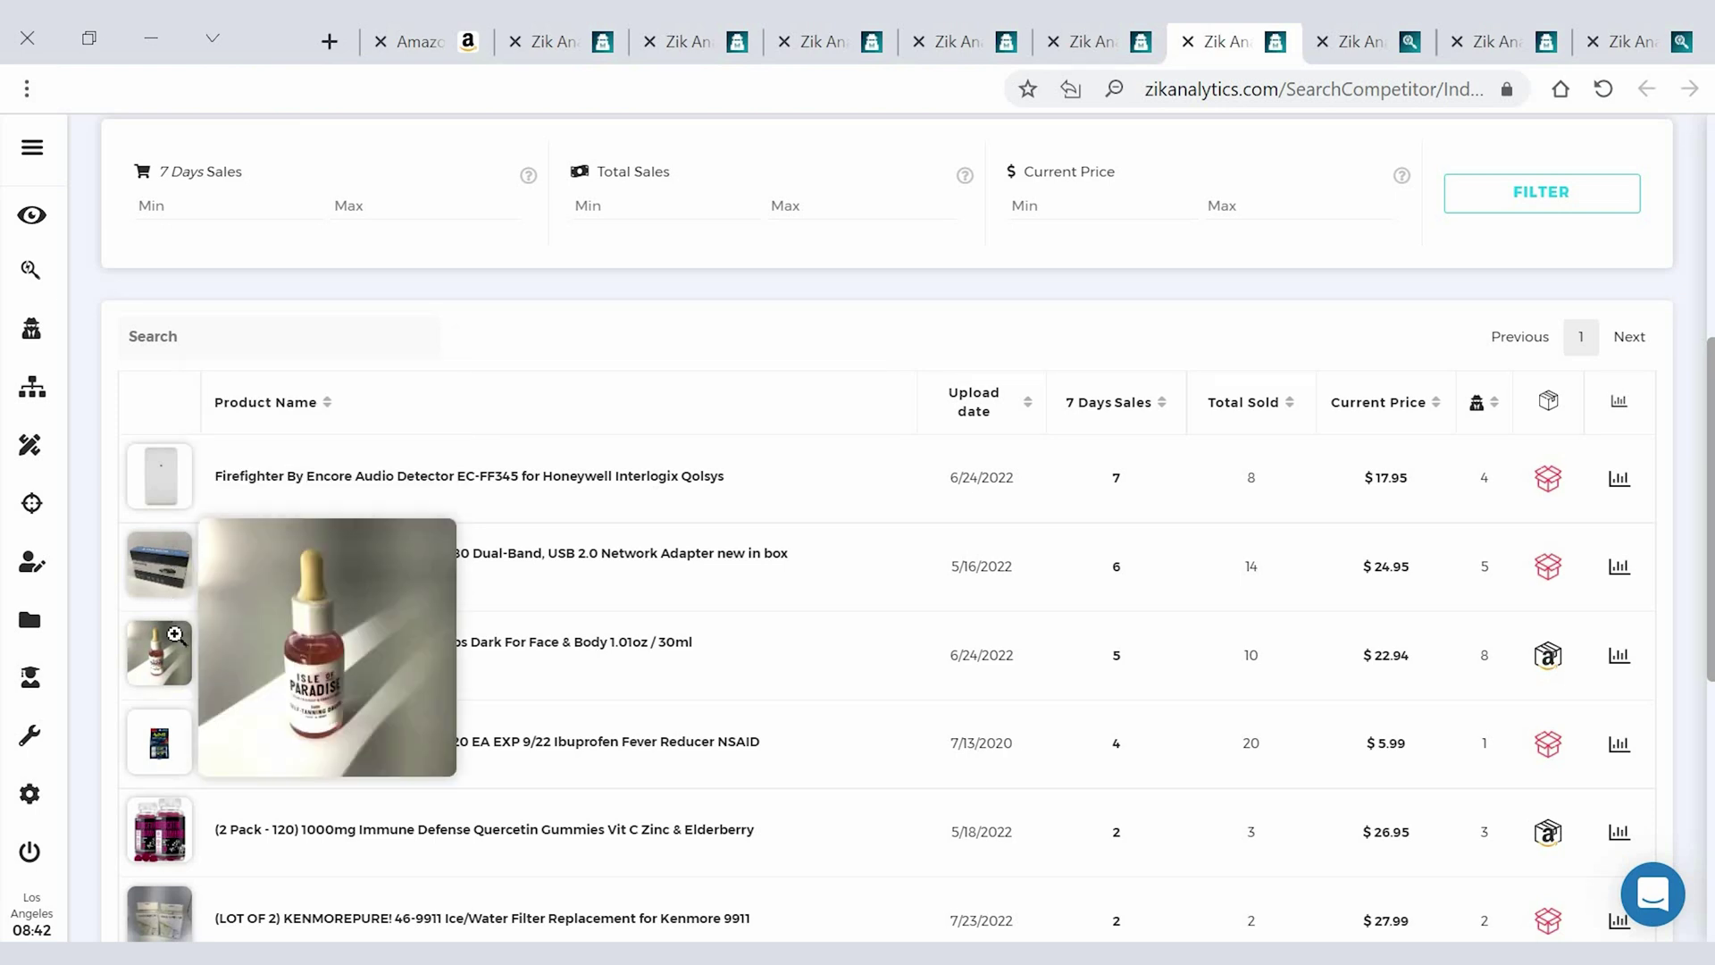
pyautogui.scroll(-3, 181, 711)
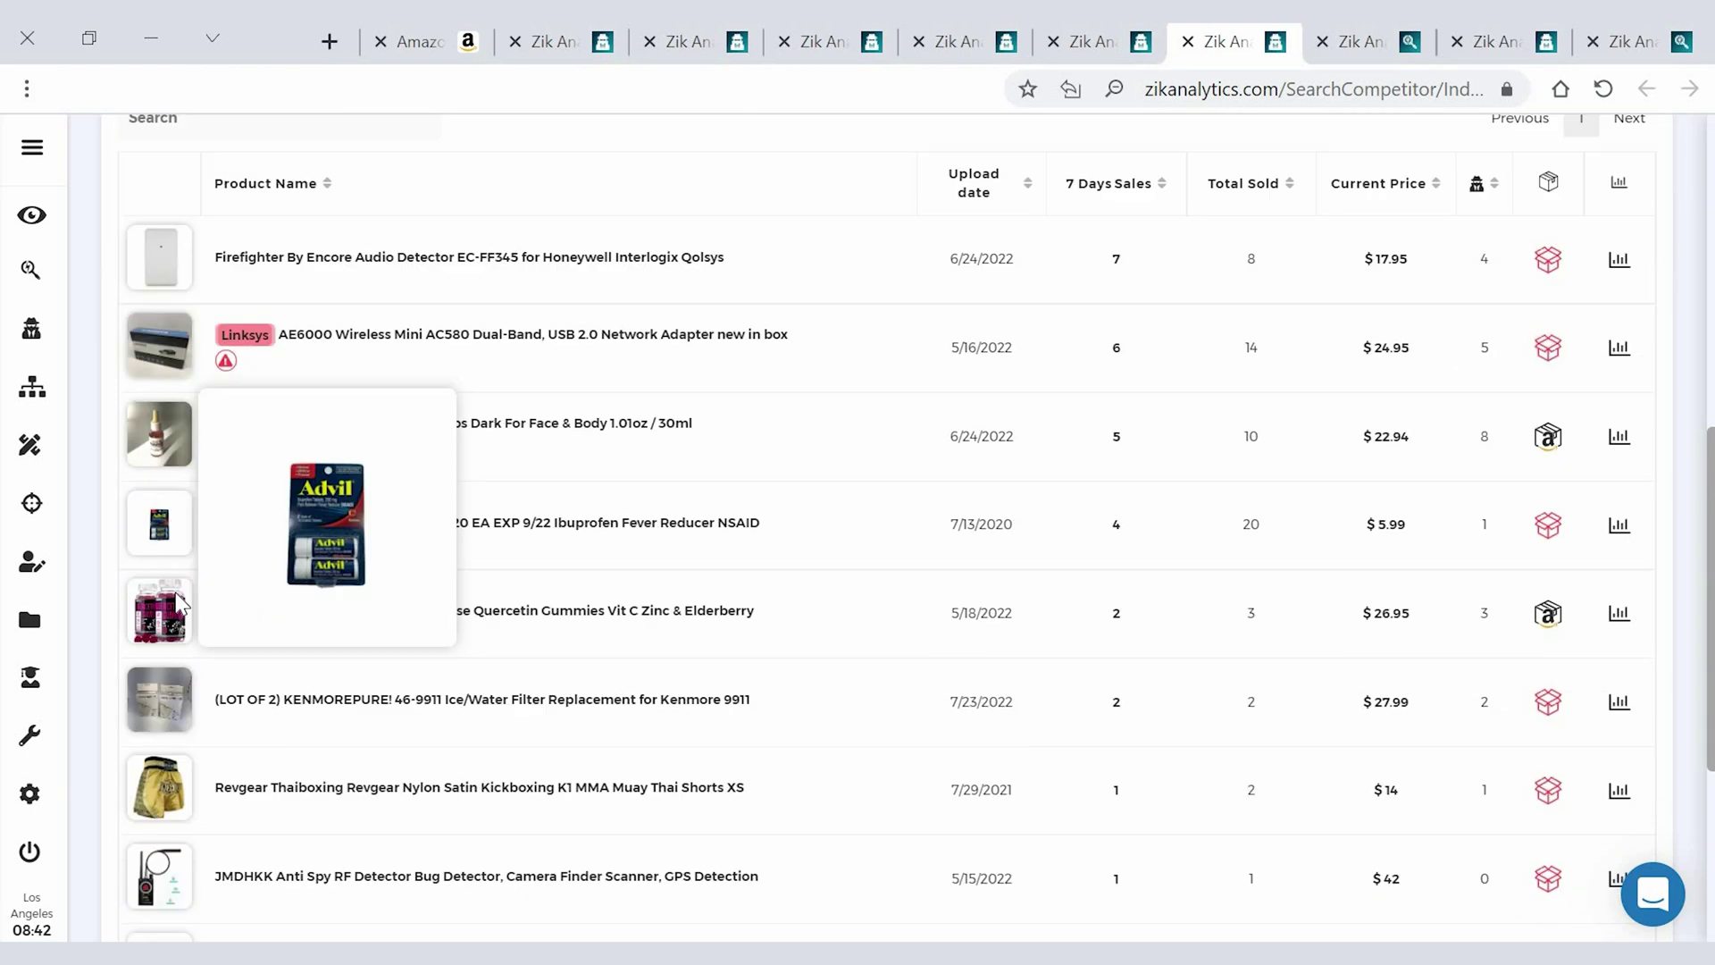
pyautogui.moveTo(179, 557)
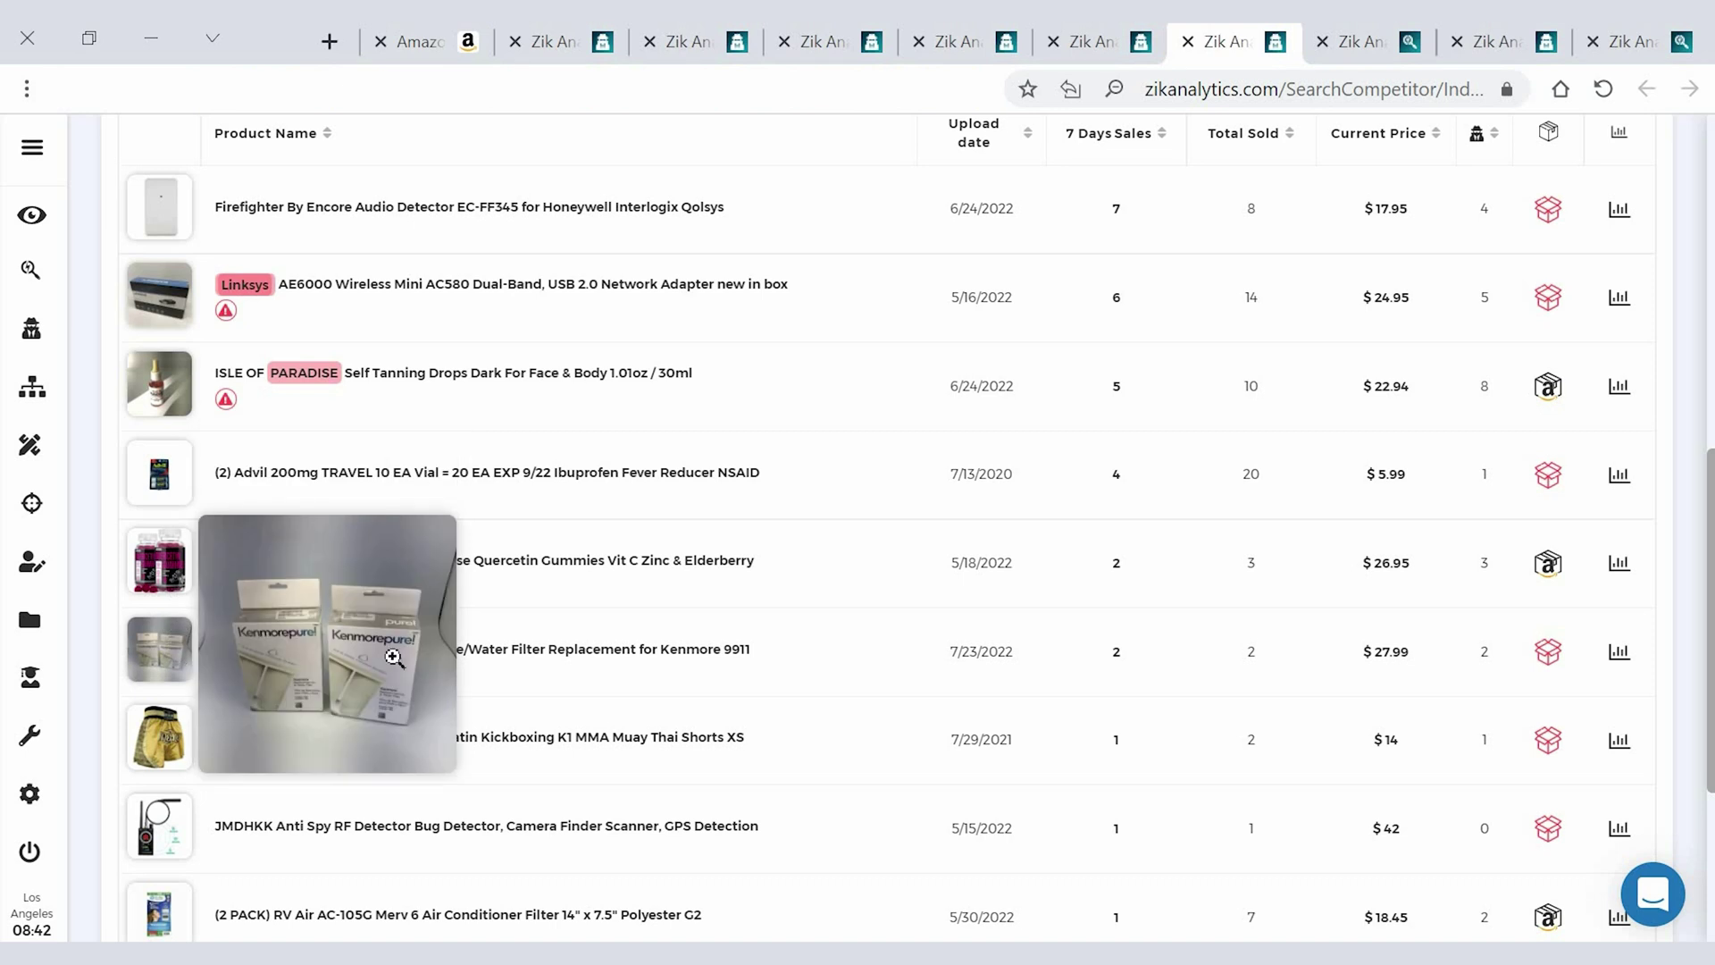
pyautogui.scroll(1, 703, 558)
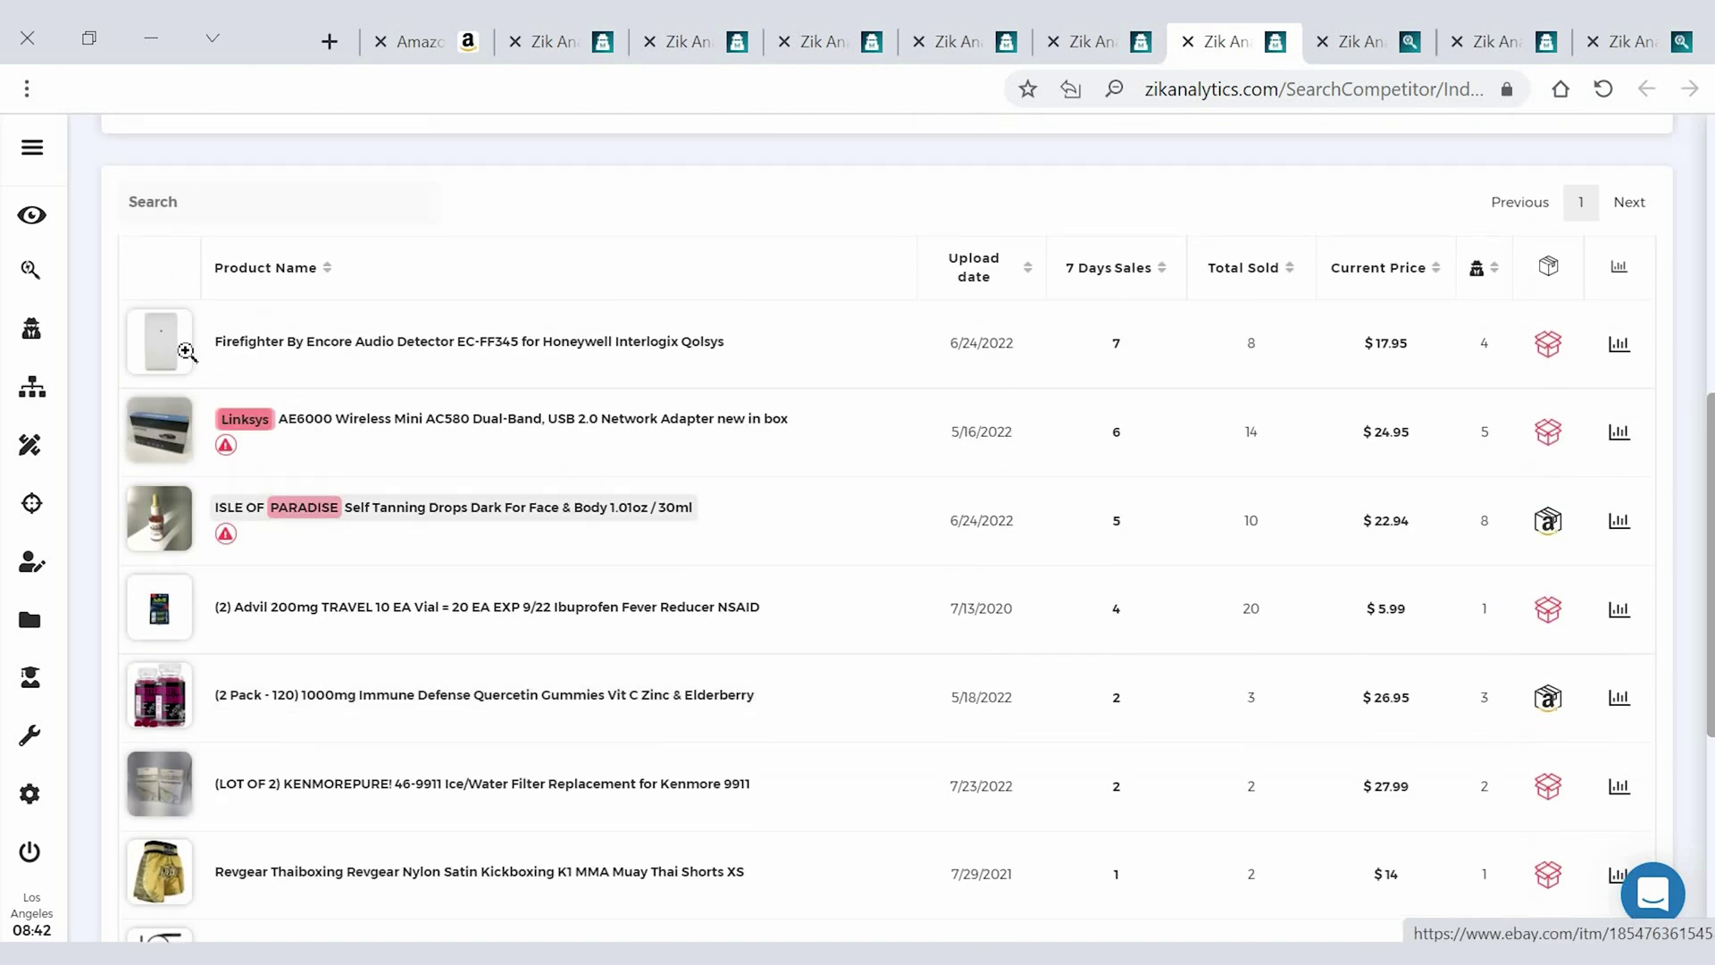
pyautogui.scroll(5, 688, 351)
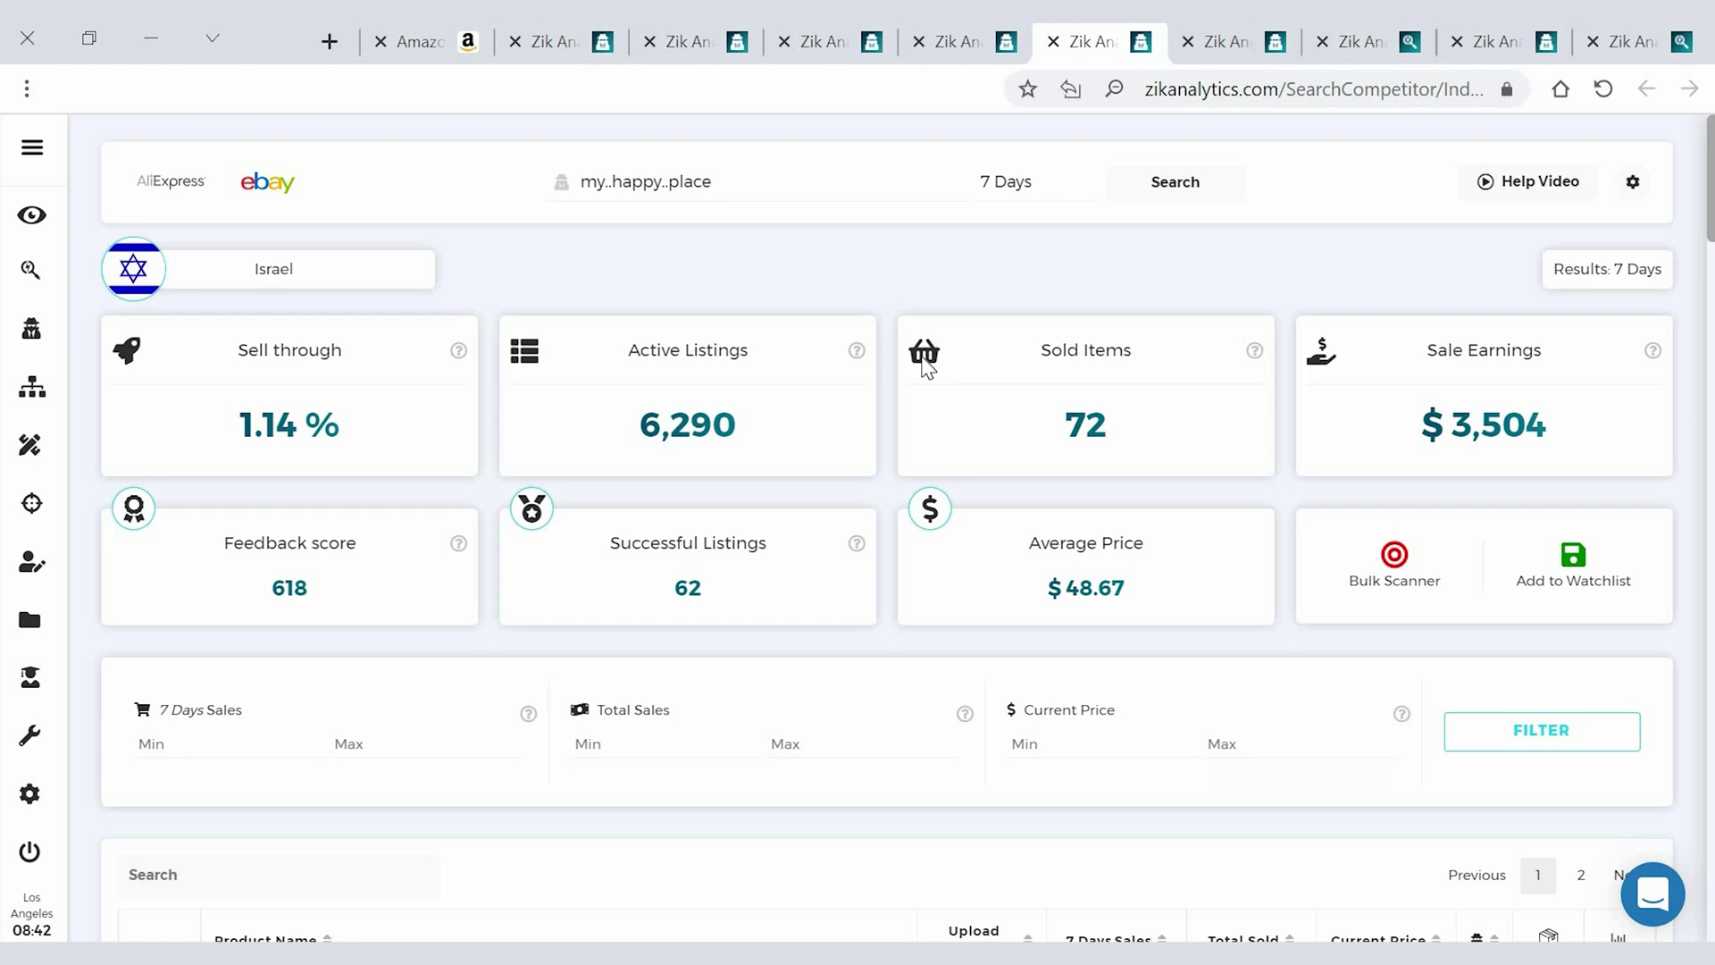
pyautogui.scroll(-1, 926, 367)
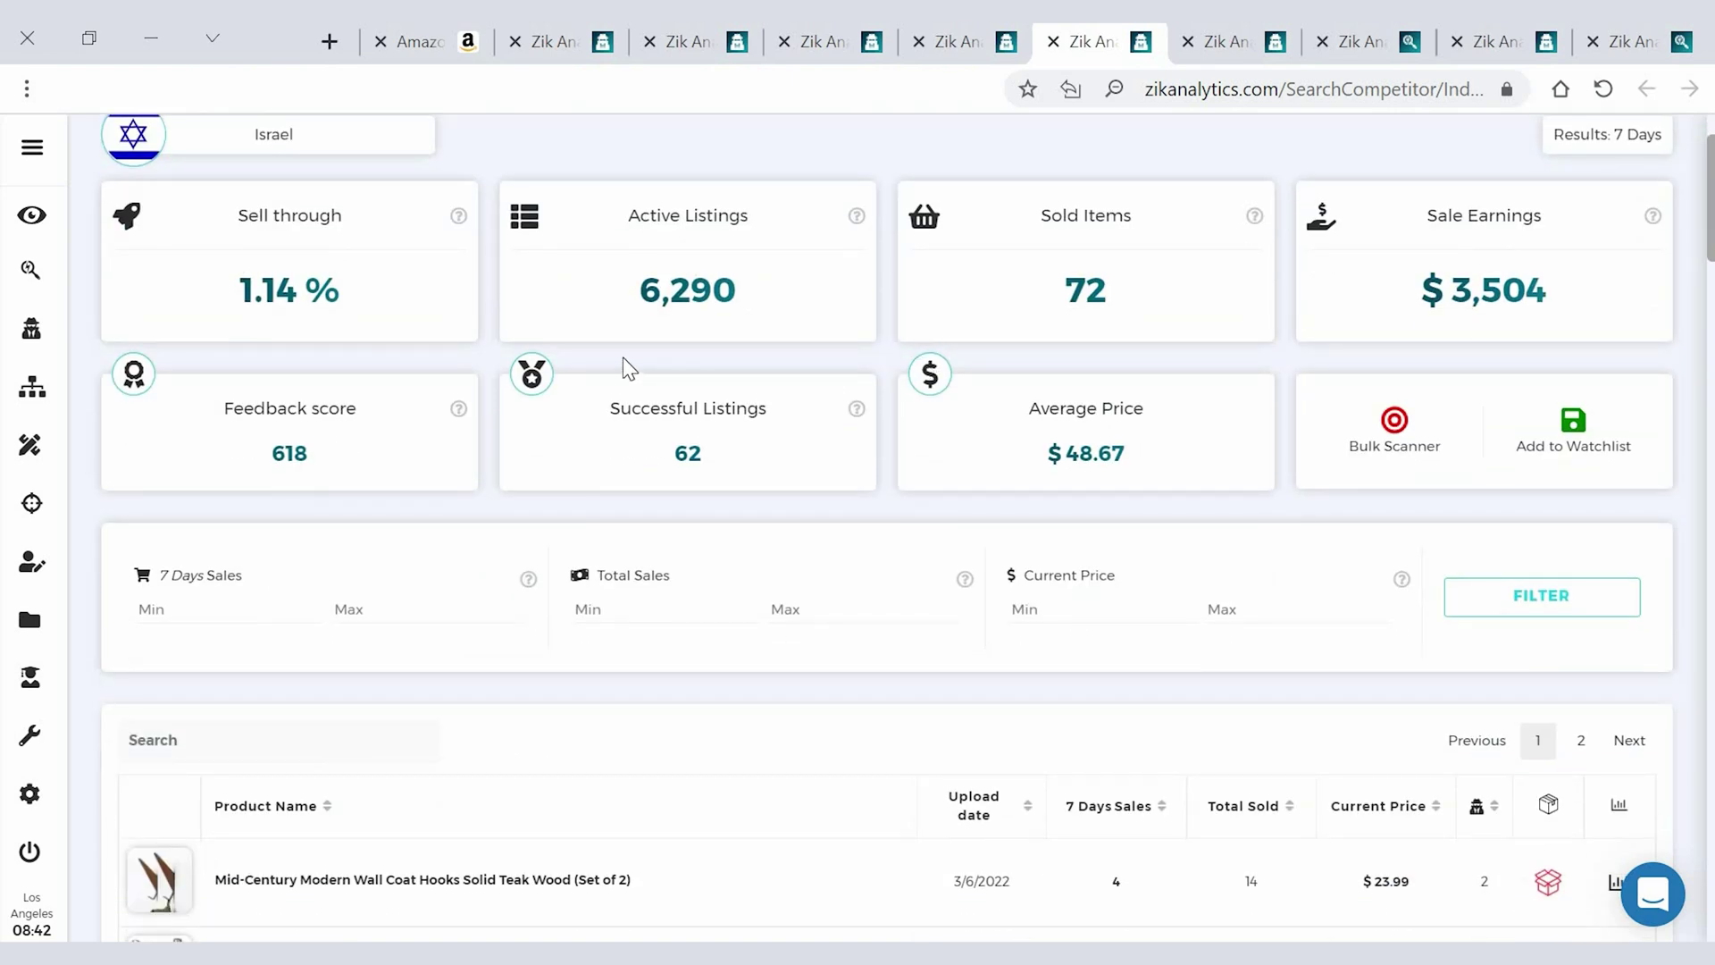
pyautogui.scroll(1, 633, 363)
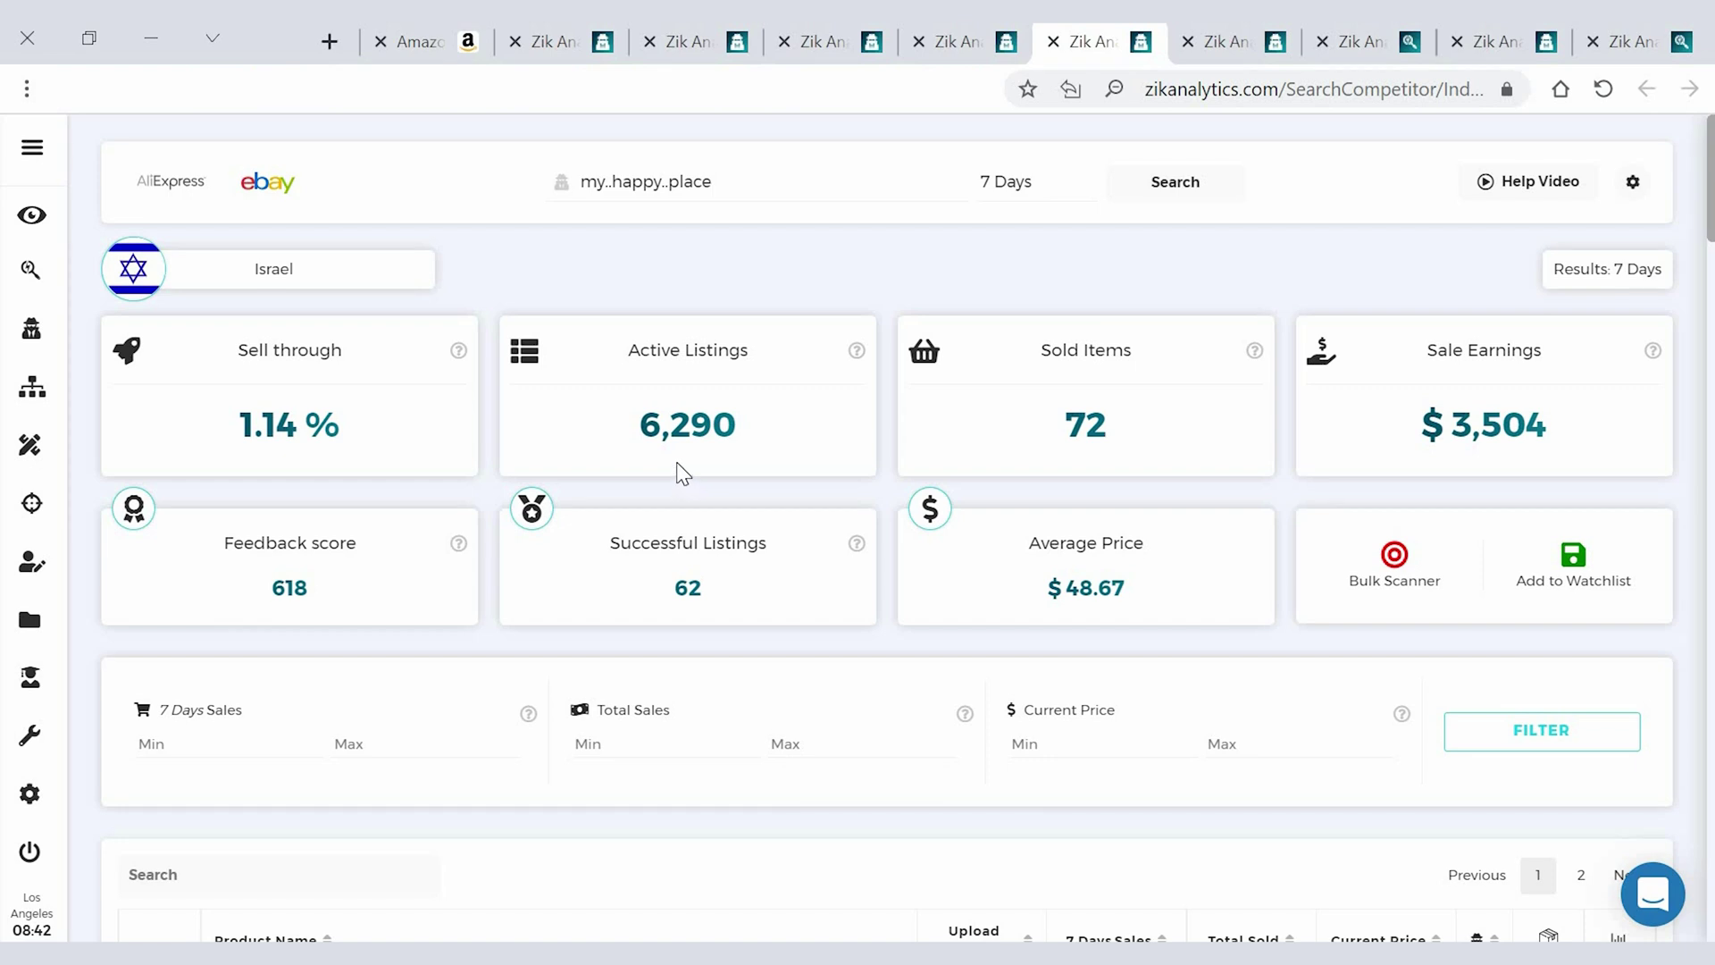
pyautogui.scroll(-4, 683, 473)
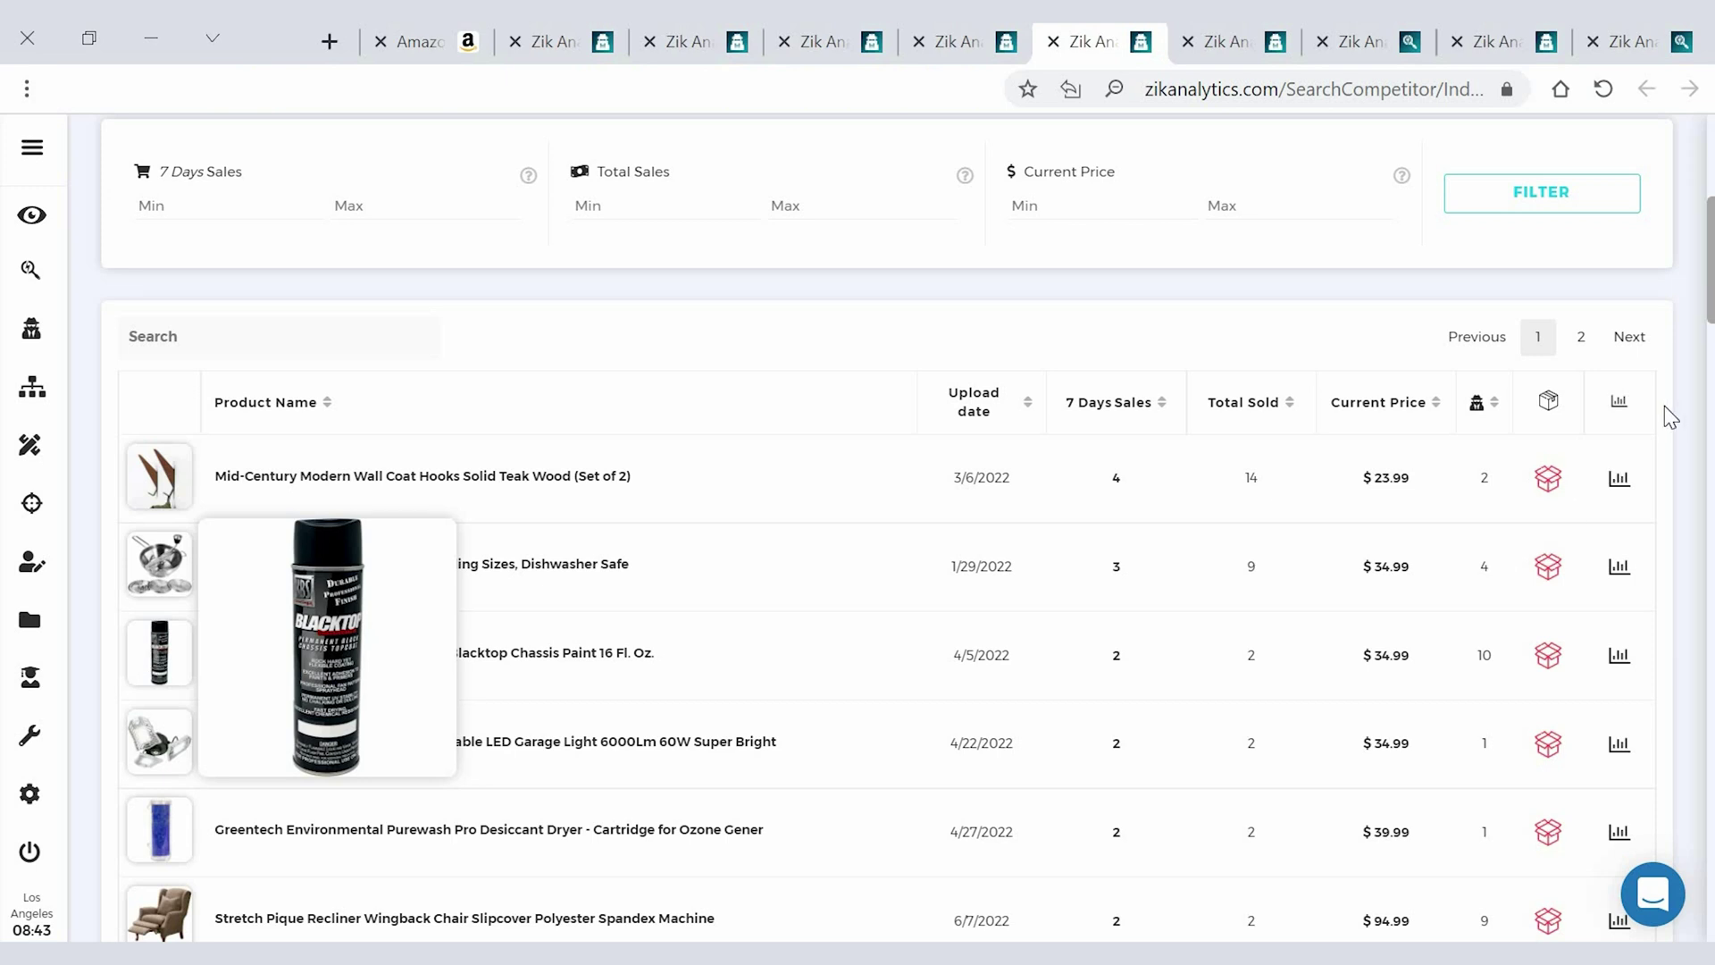
# Step: Search Amazon for the Mid-Century Modern Wall Coat Hooks via its marketplace matches
pyautogui.click(1555, 486)
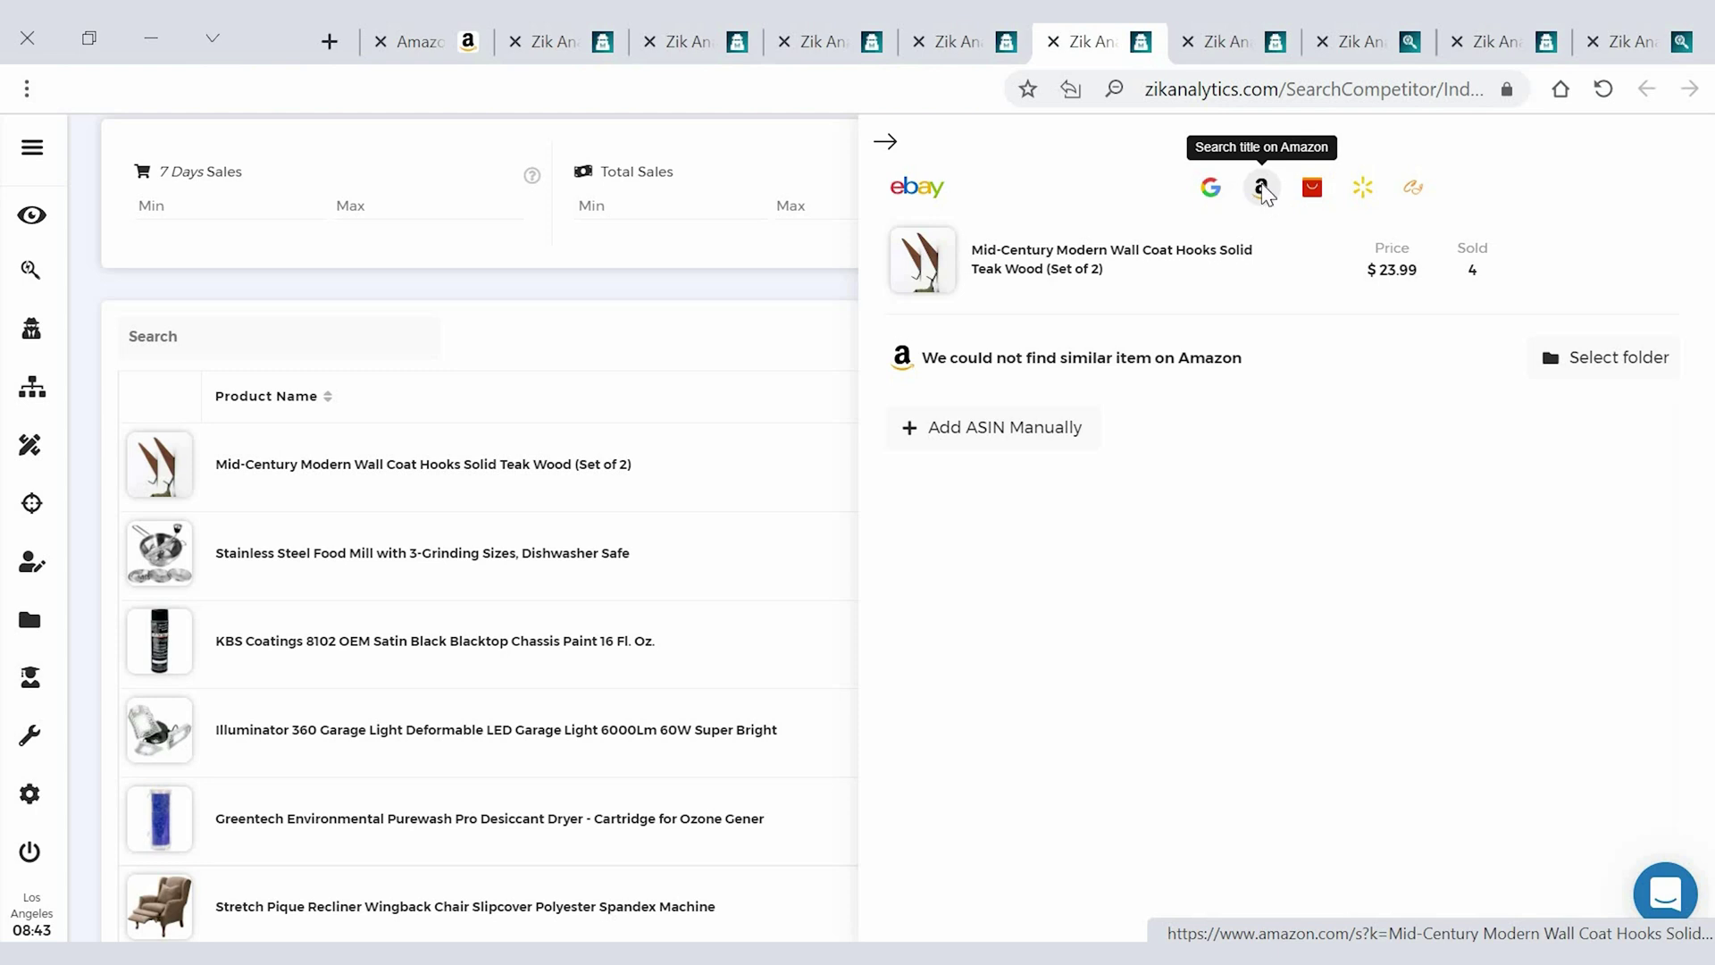
pyautogui.click(1261, 188)
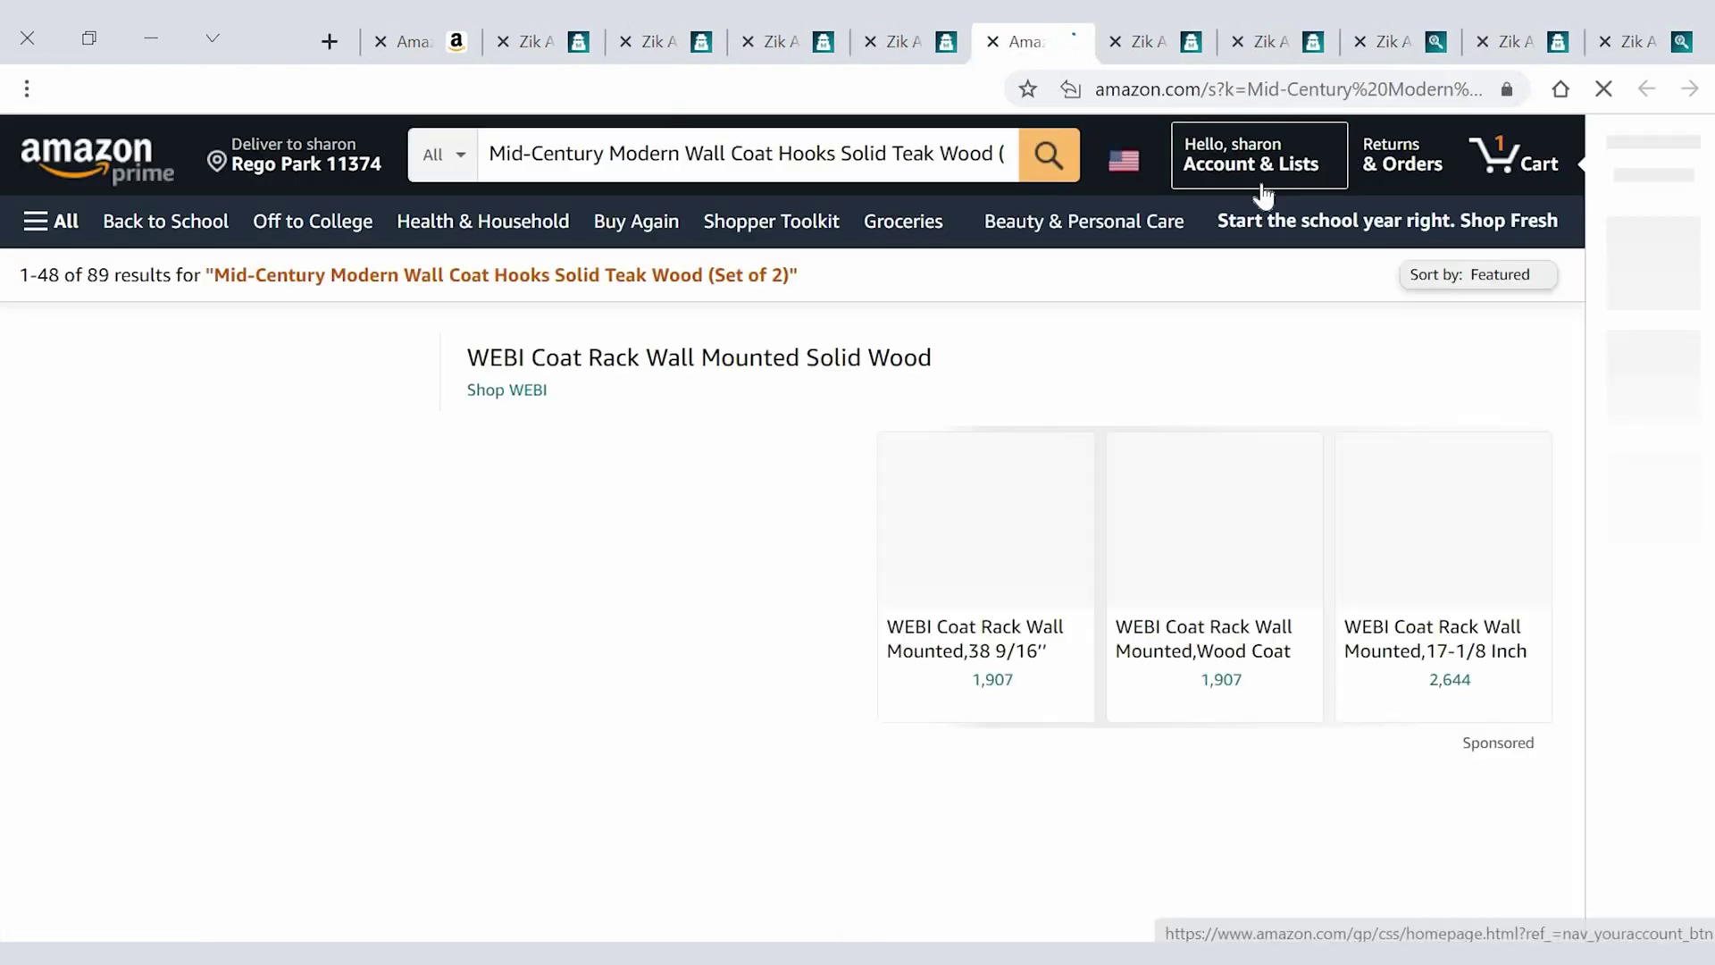
pyautogui.scroll(-5, 1261, 268)
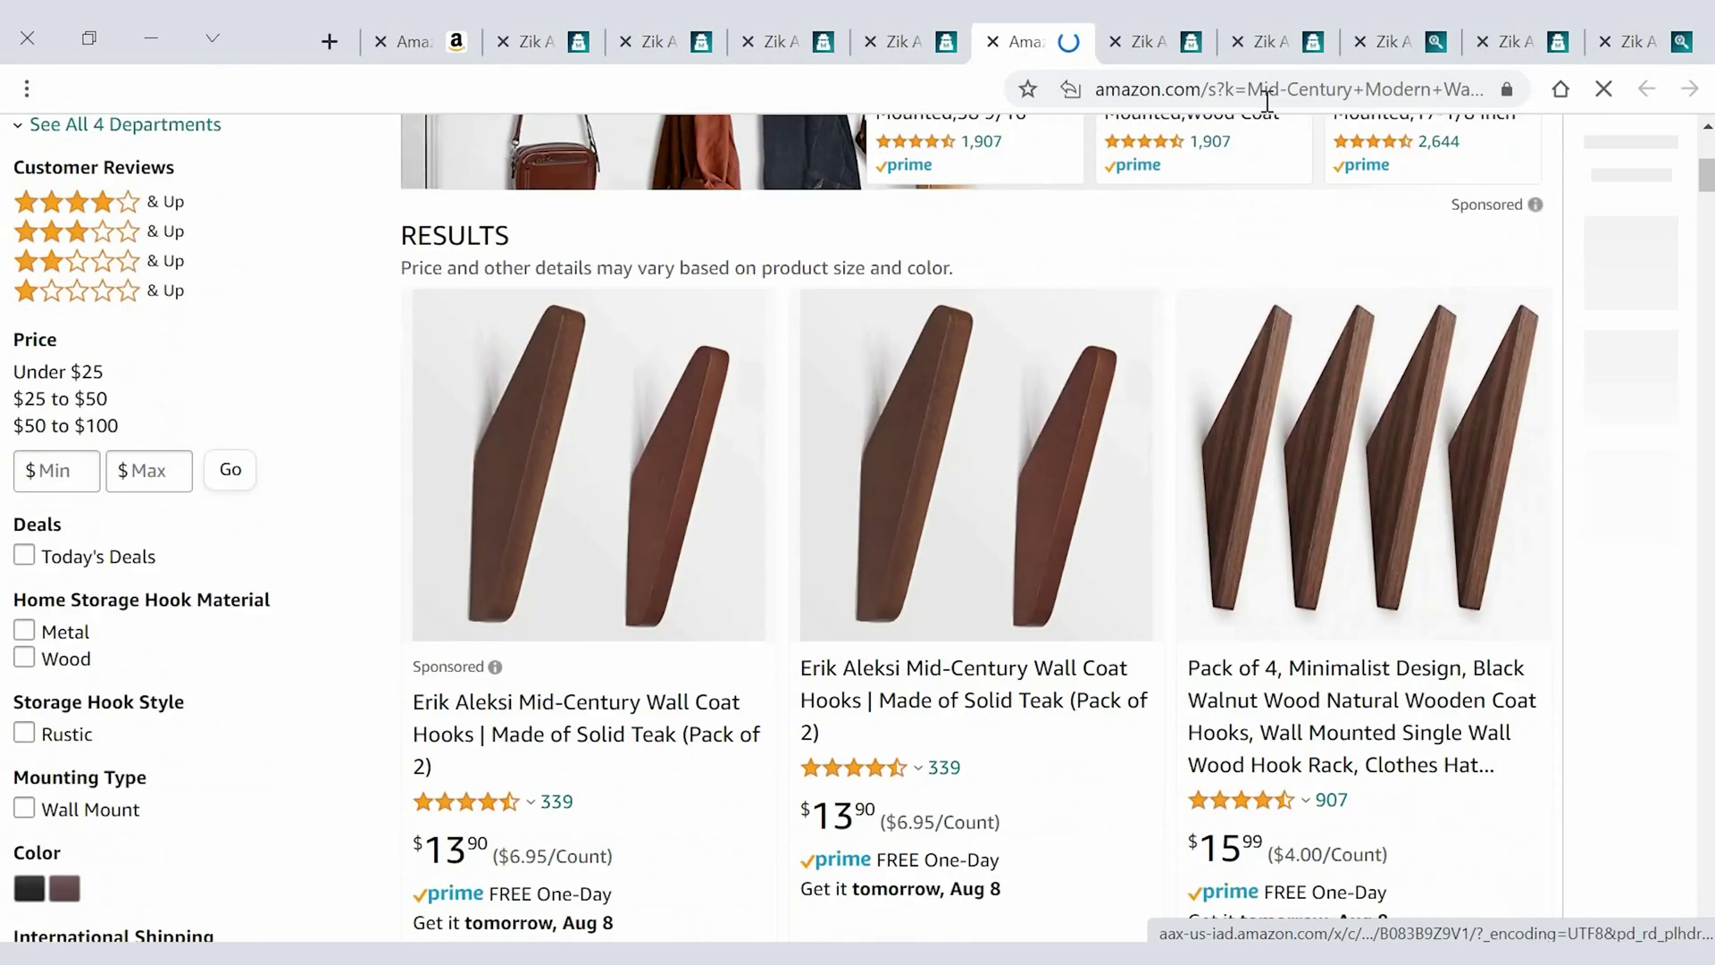
# Step: Open the coat hooks' eBay listing, review the Amazon results, then close both tabs
pyautogui.click(1147, 42)
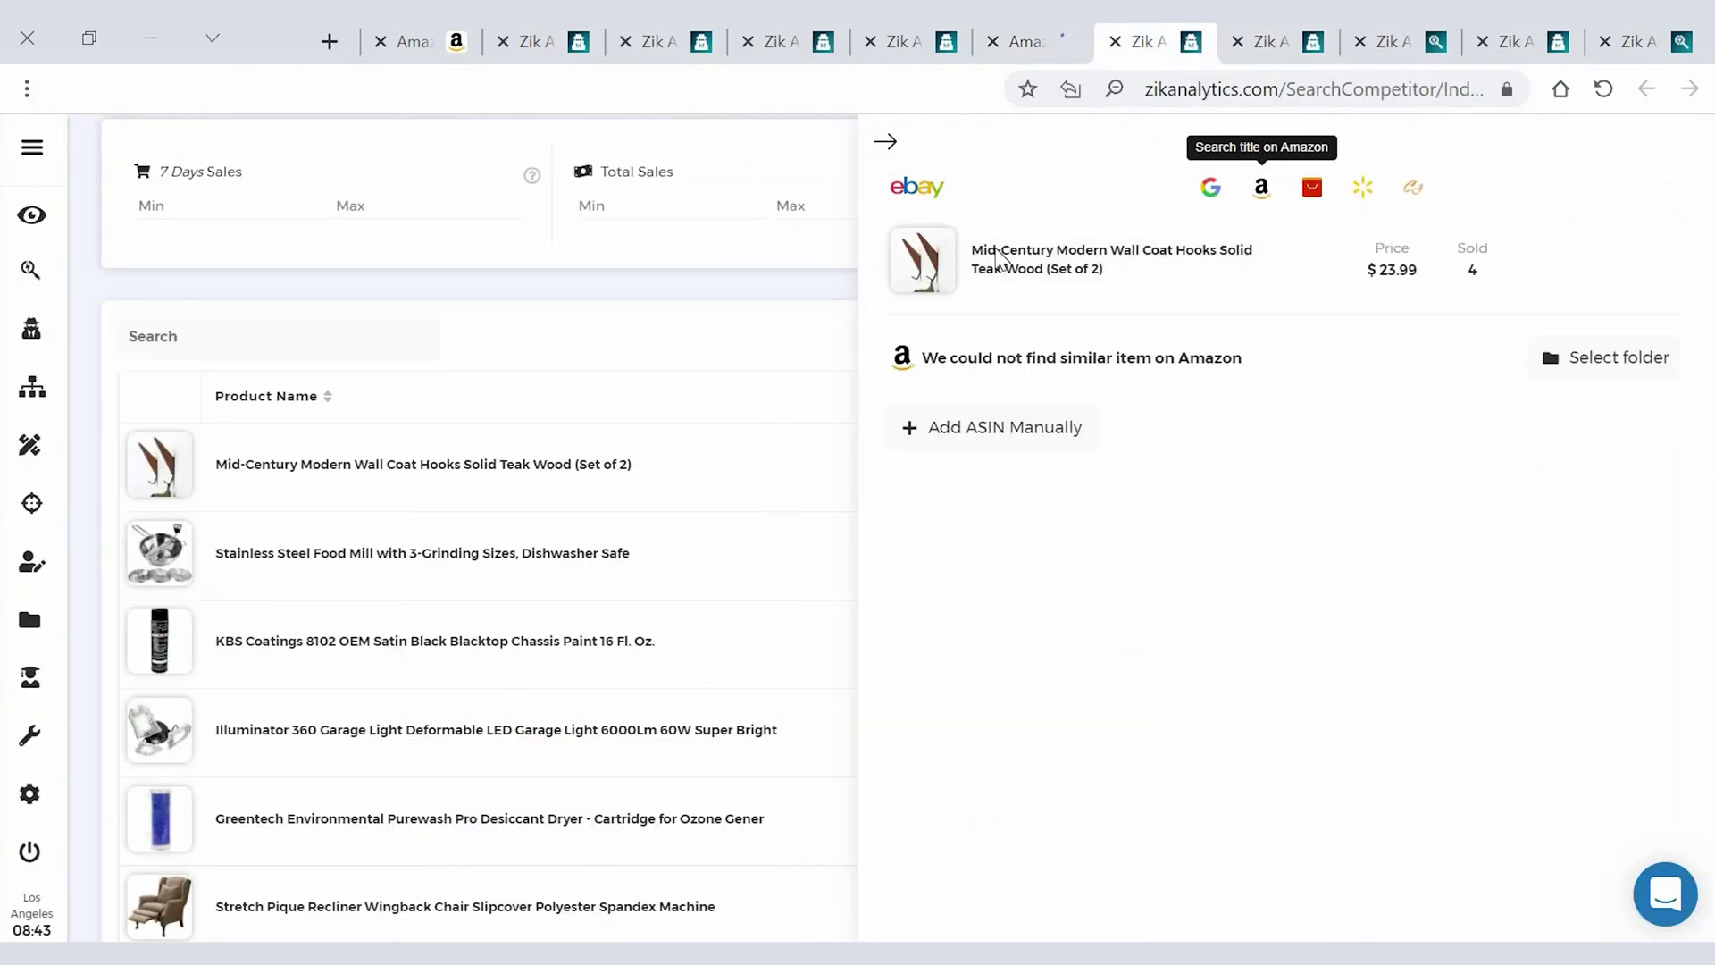
pyautogui.middleClick(1188, 255)
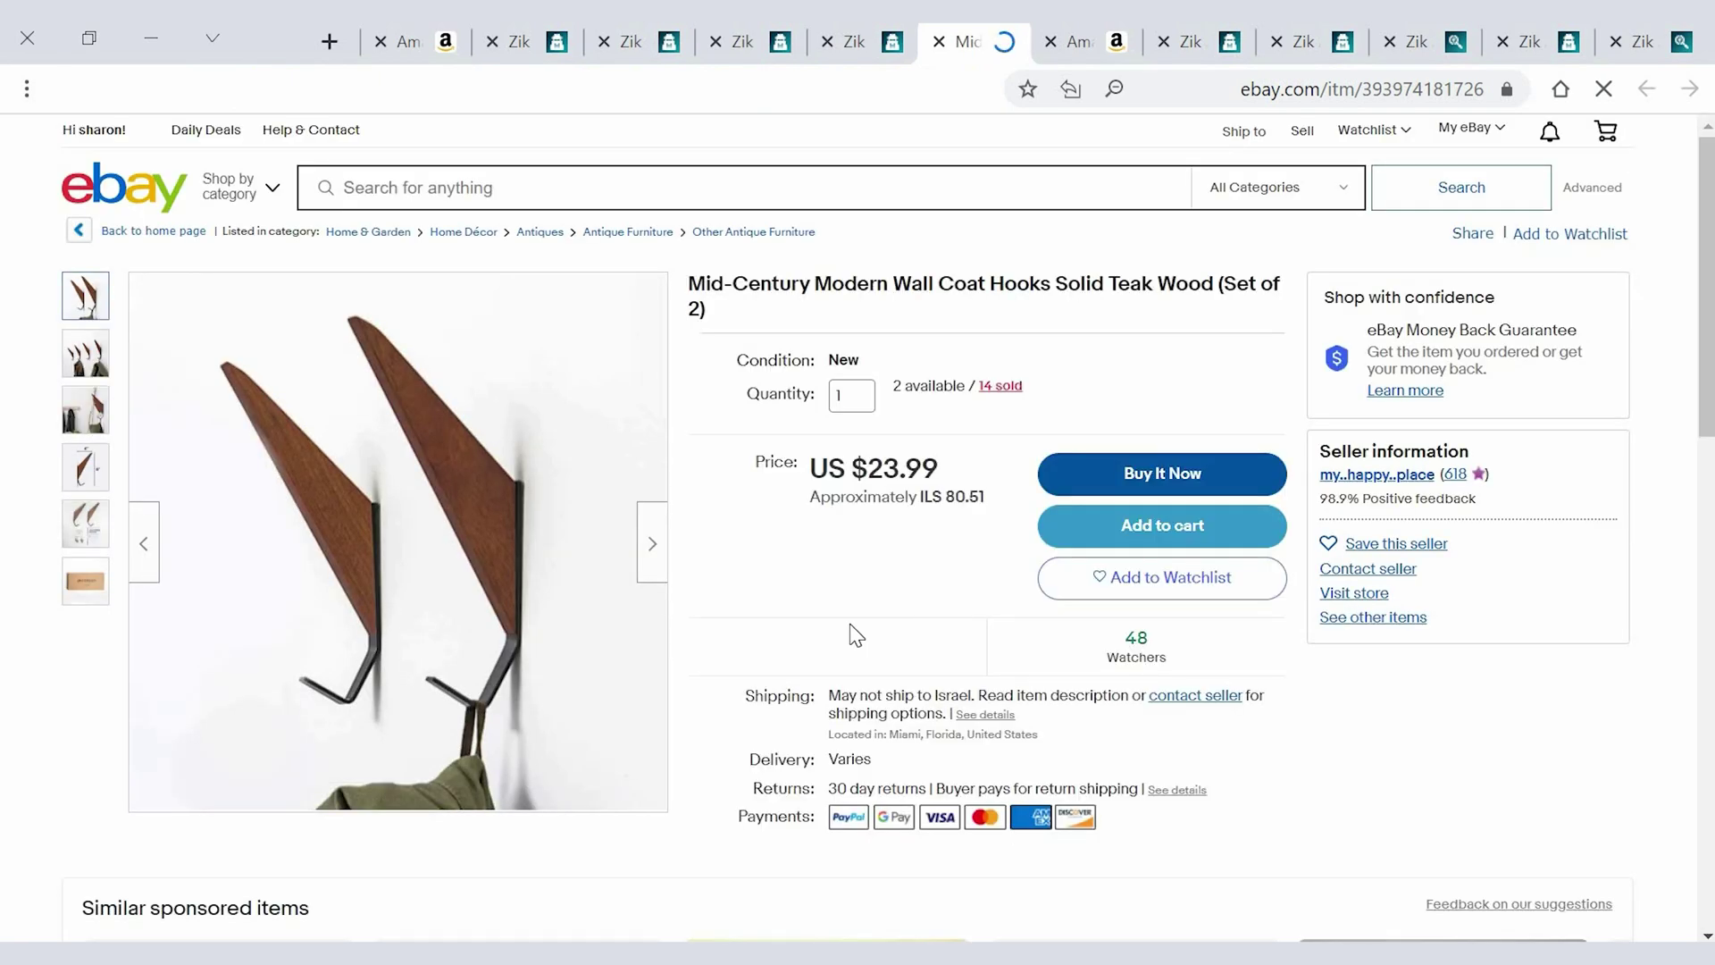
pyautogui.hotkey('ctrl', 'Tab')
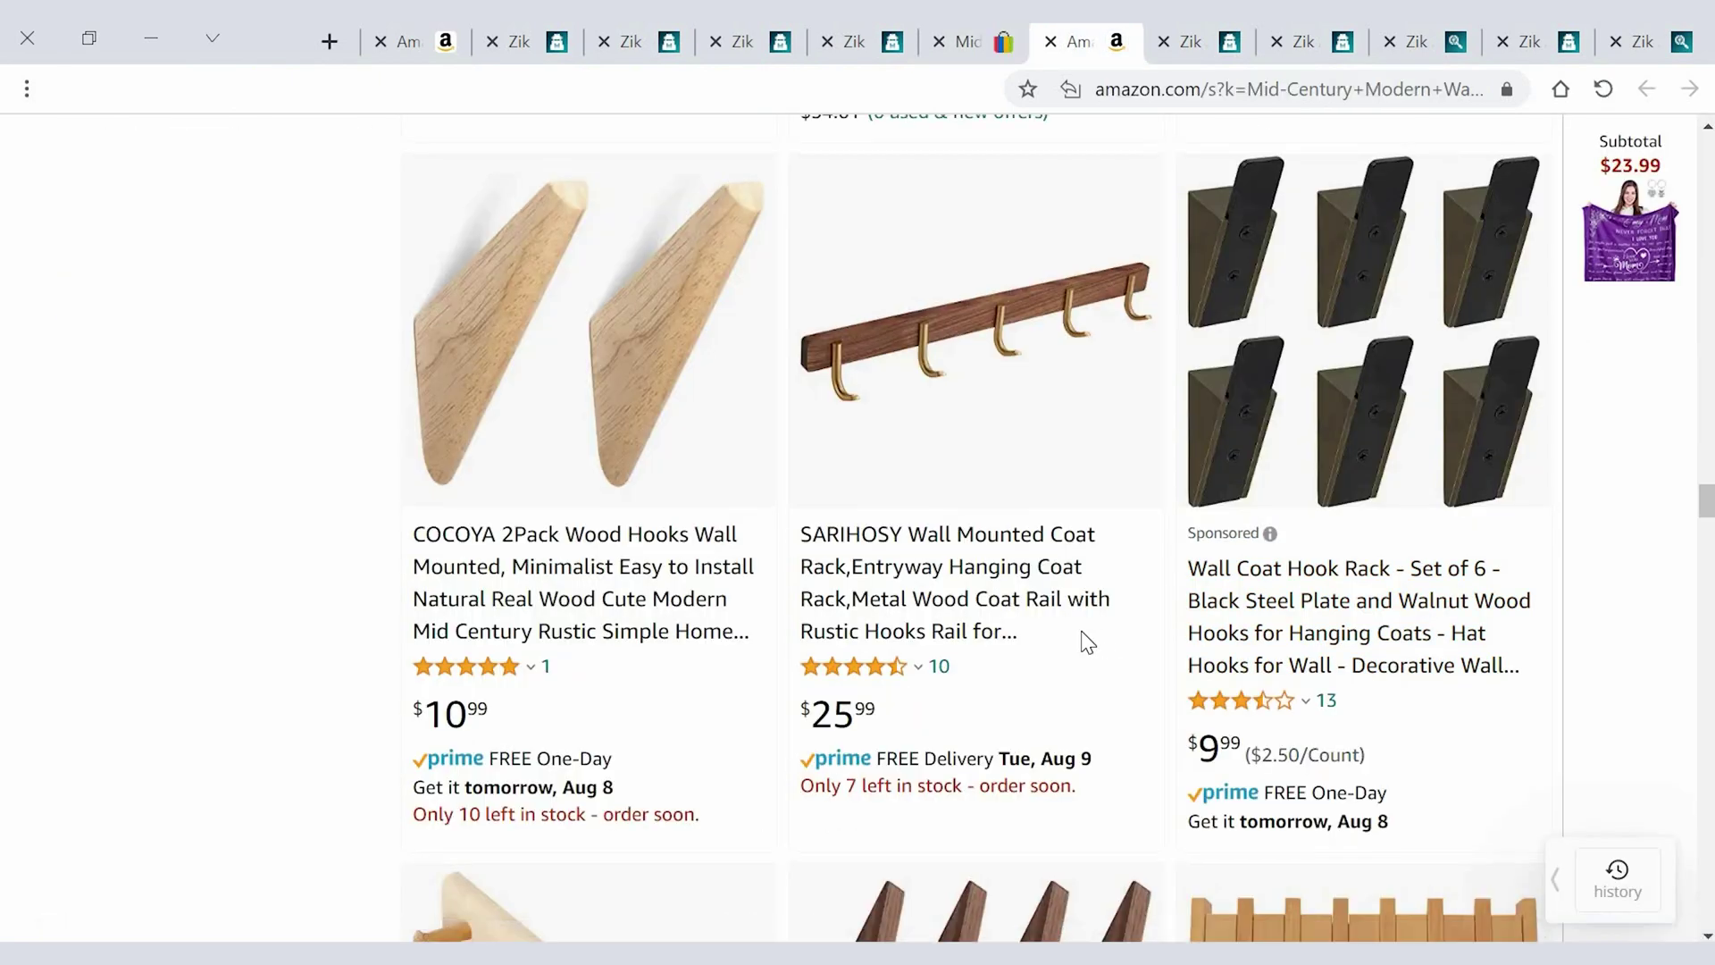
pyautogui.scroll(3, 1085, 642)
pyautogui.scroll(10, 1085, 642)
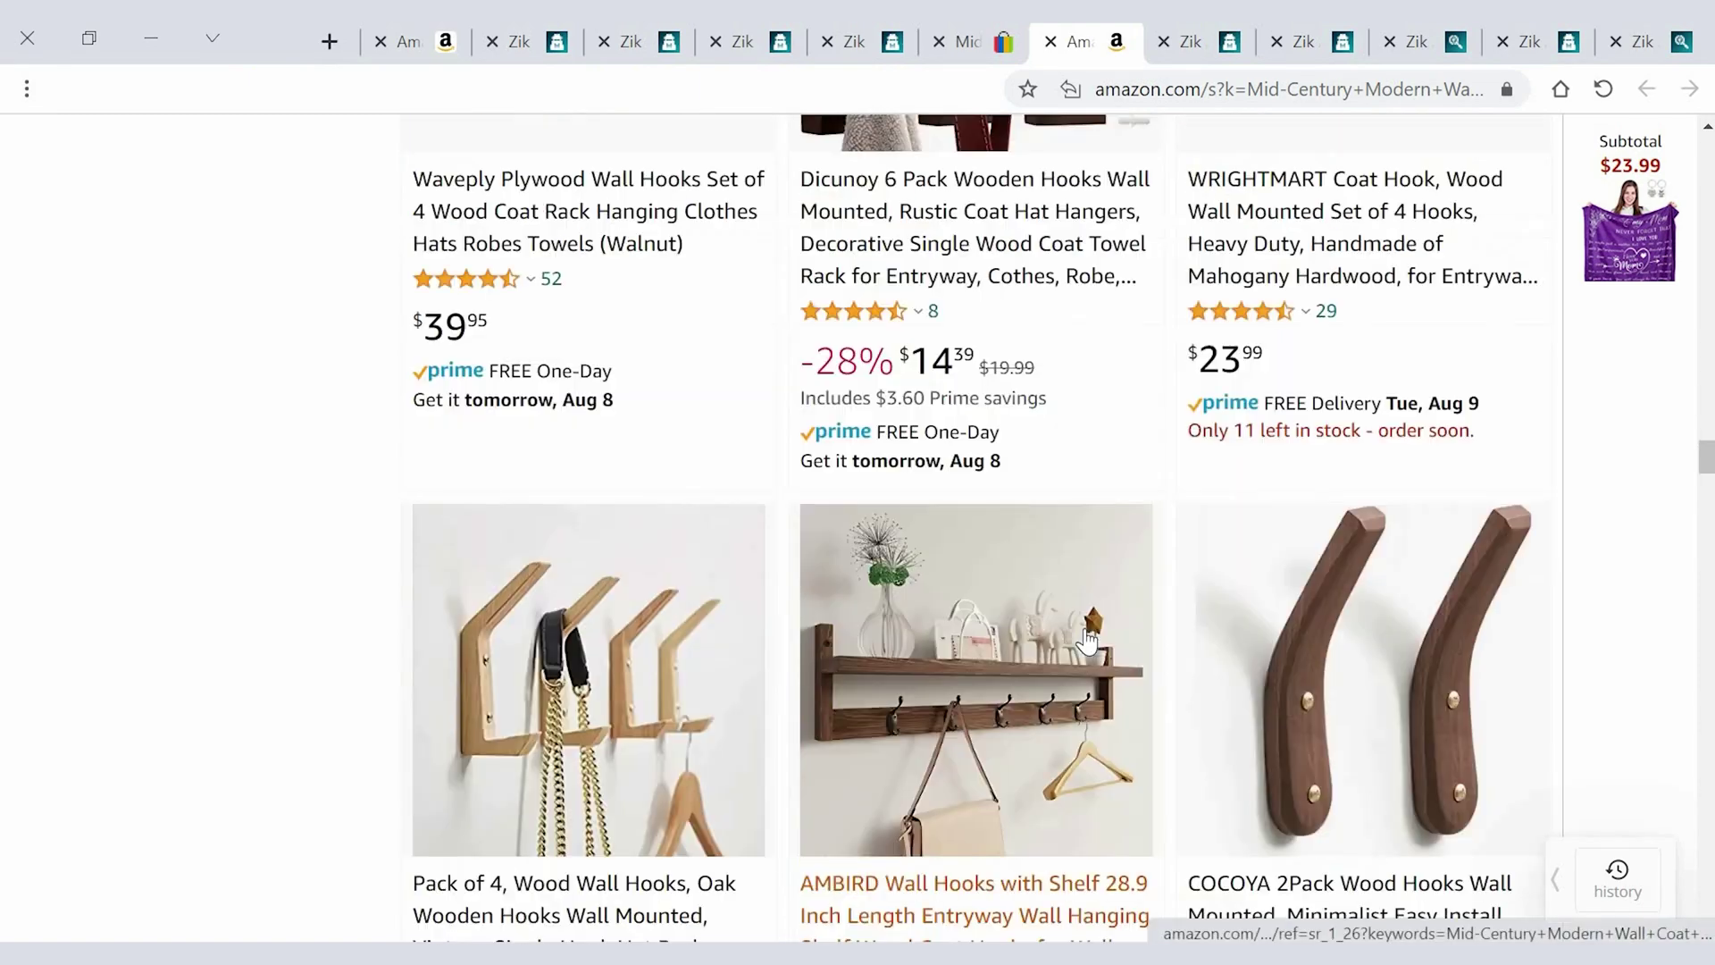
pyautogui.scroll(15, 1098, 628)
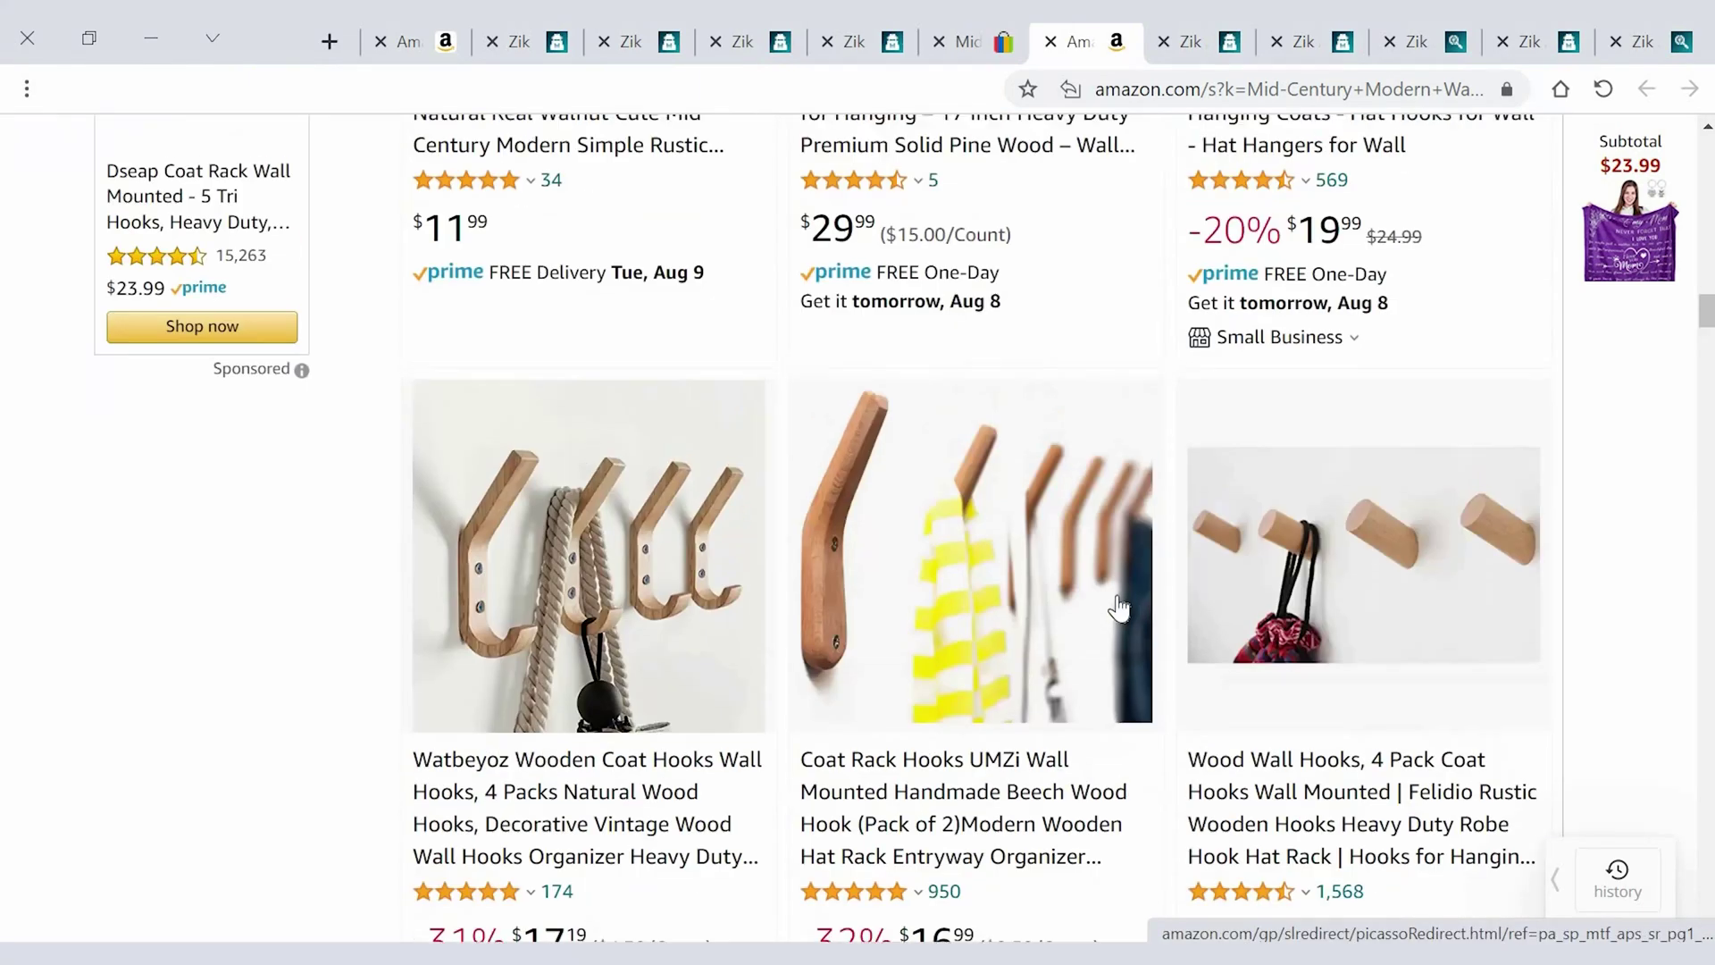
pyautogui.scroll(15, 1124, 602)
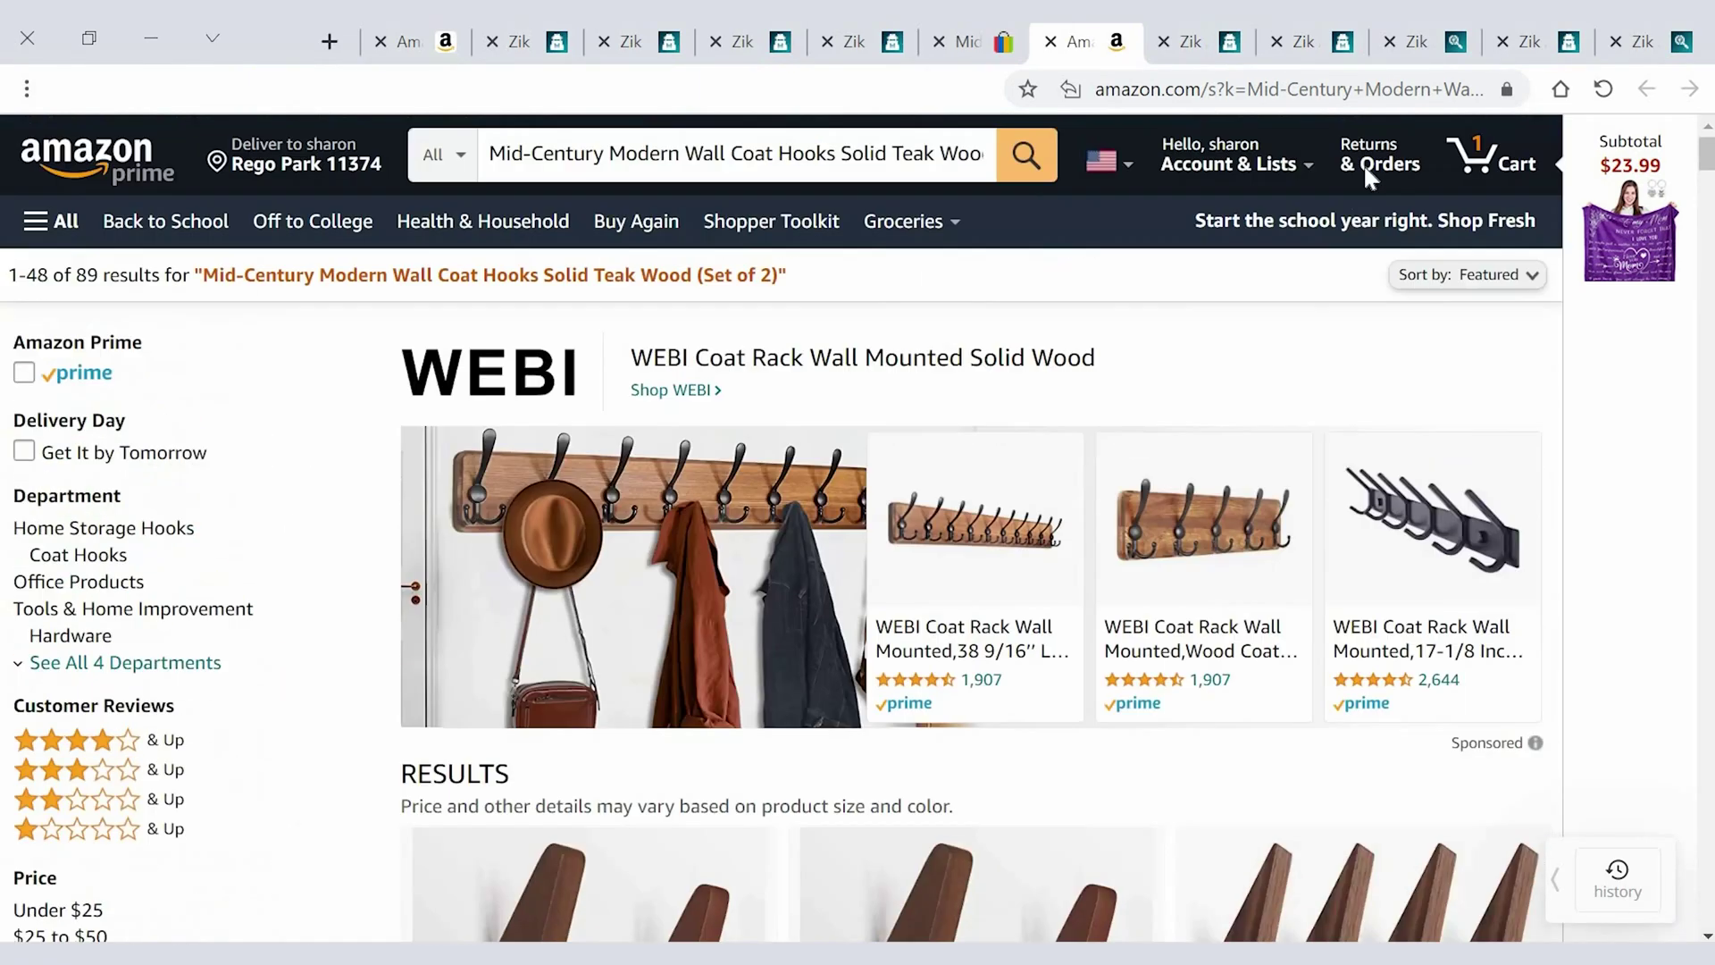
pyautogui.click(1053, 43)
pyautogui.hotkey('ctrl', 'w')
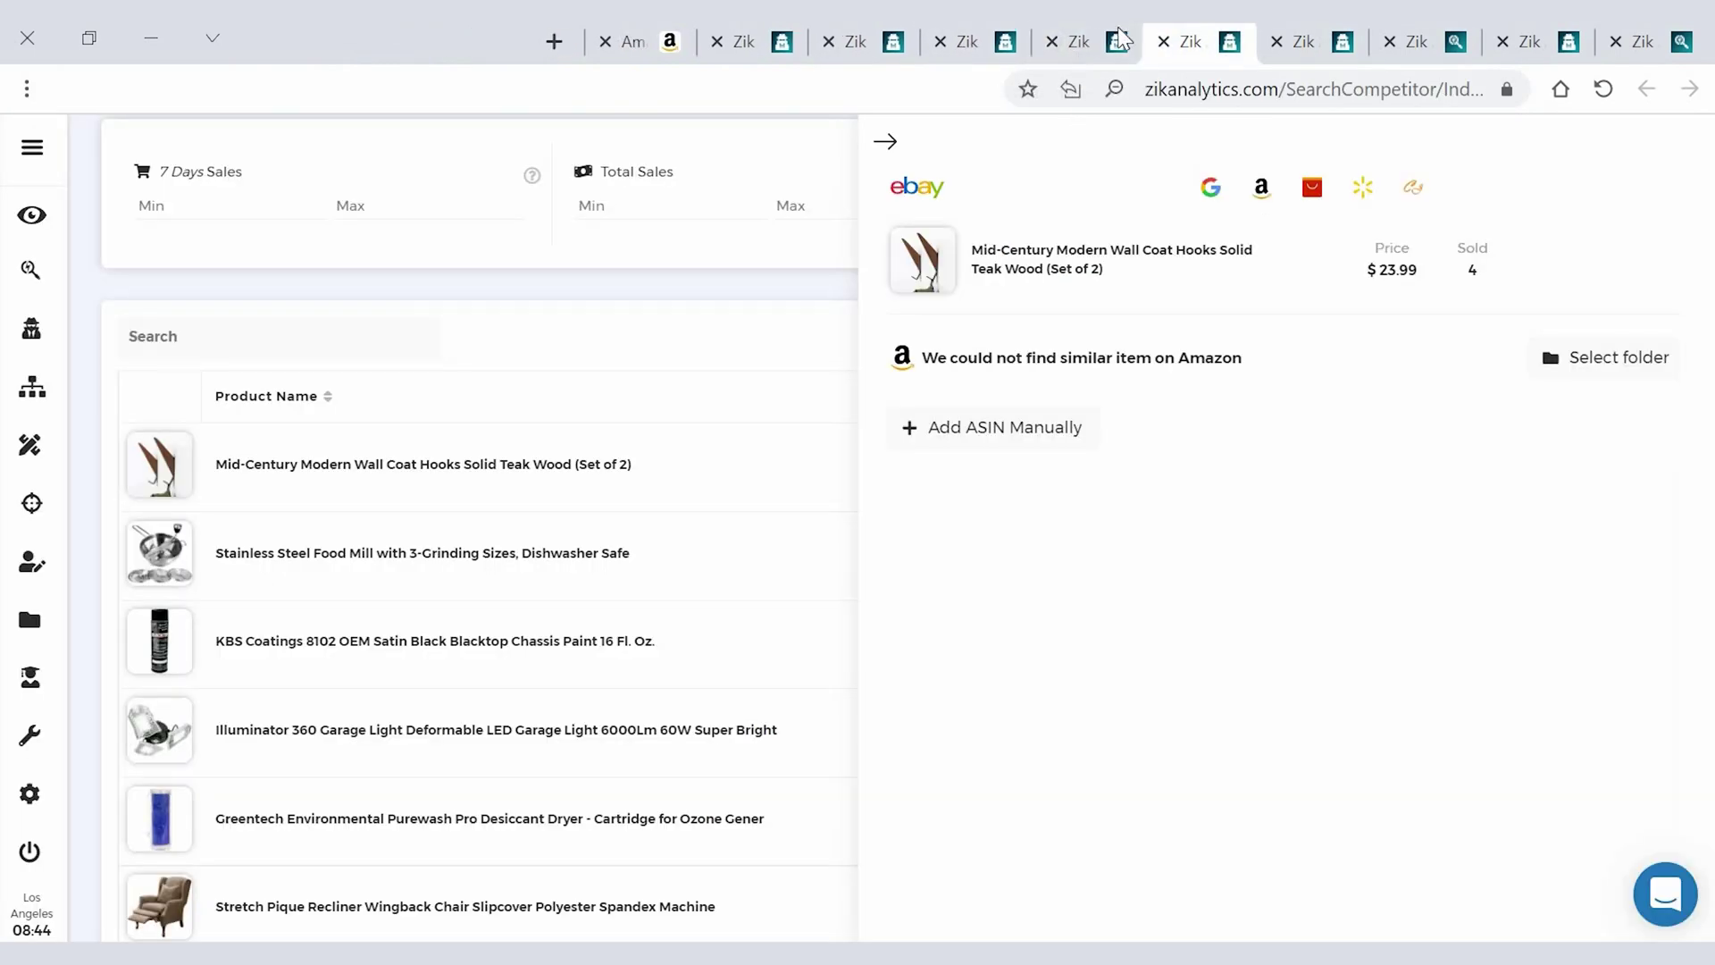
# Step: Search Amazon for the Stainless Steel Food Mill and compare with its $34.99 eBay listing
pyautogui.click(884, 141)
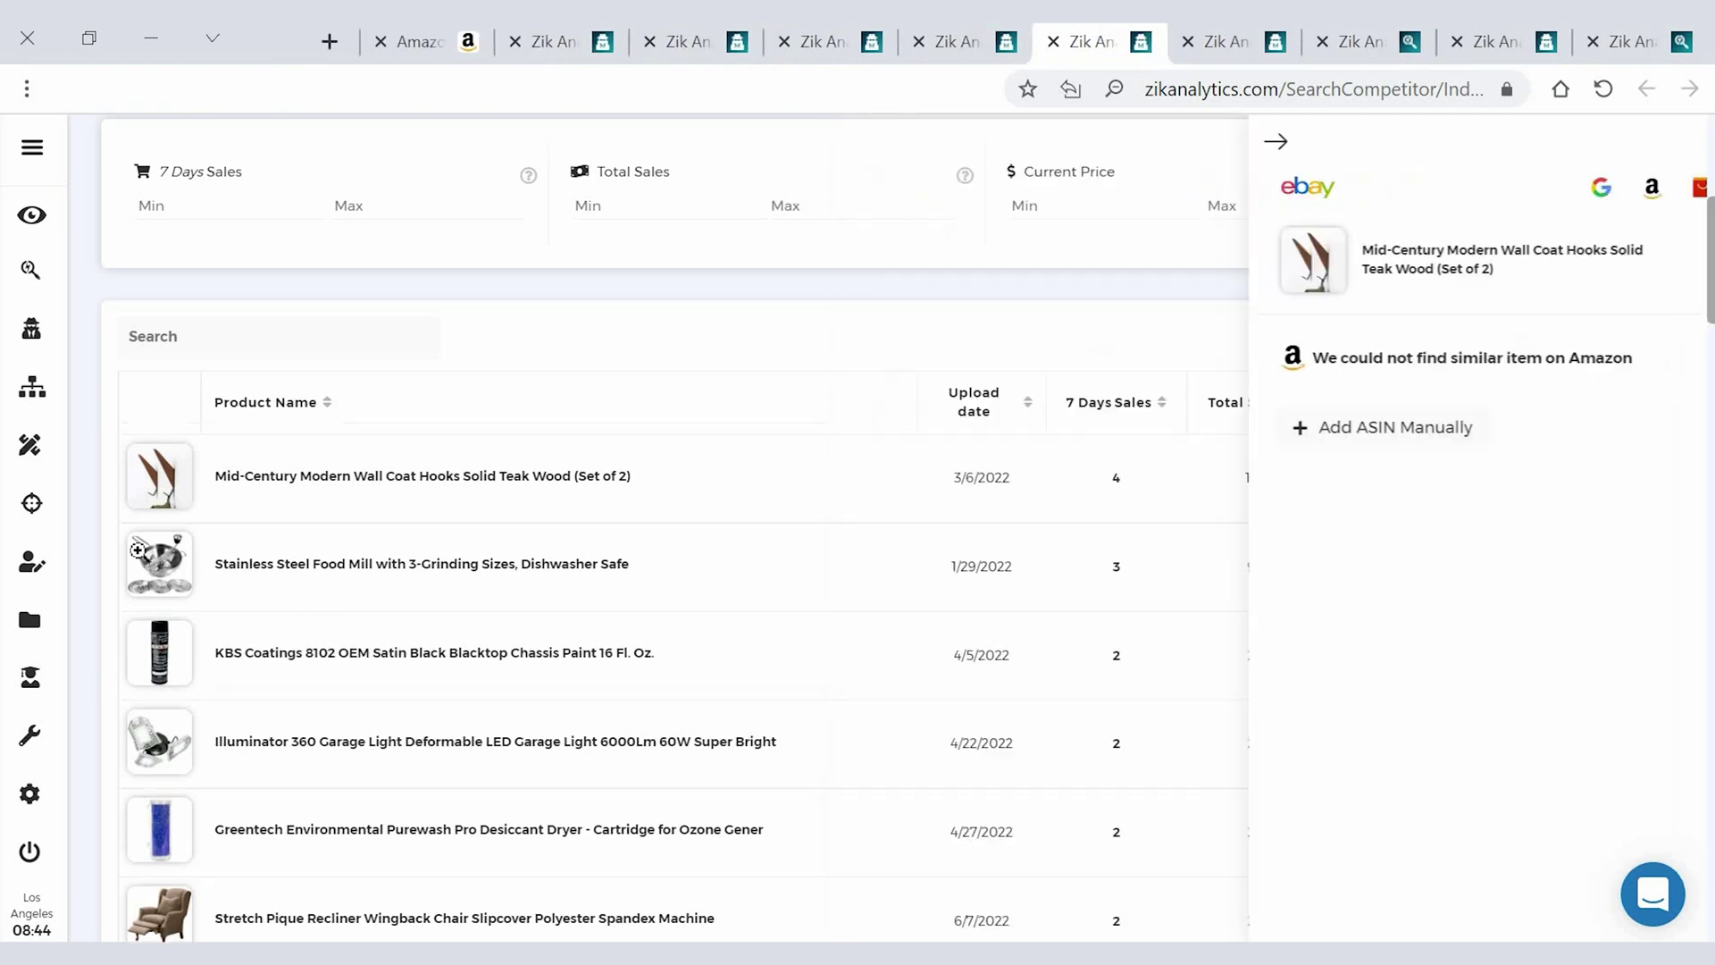
pyautogui.moveTo(143, 561)
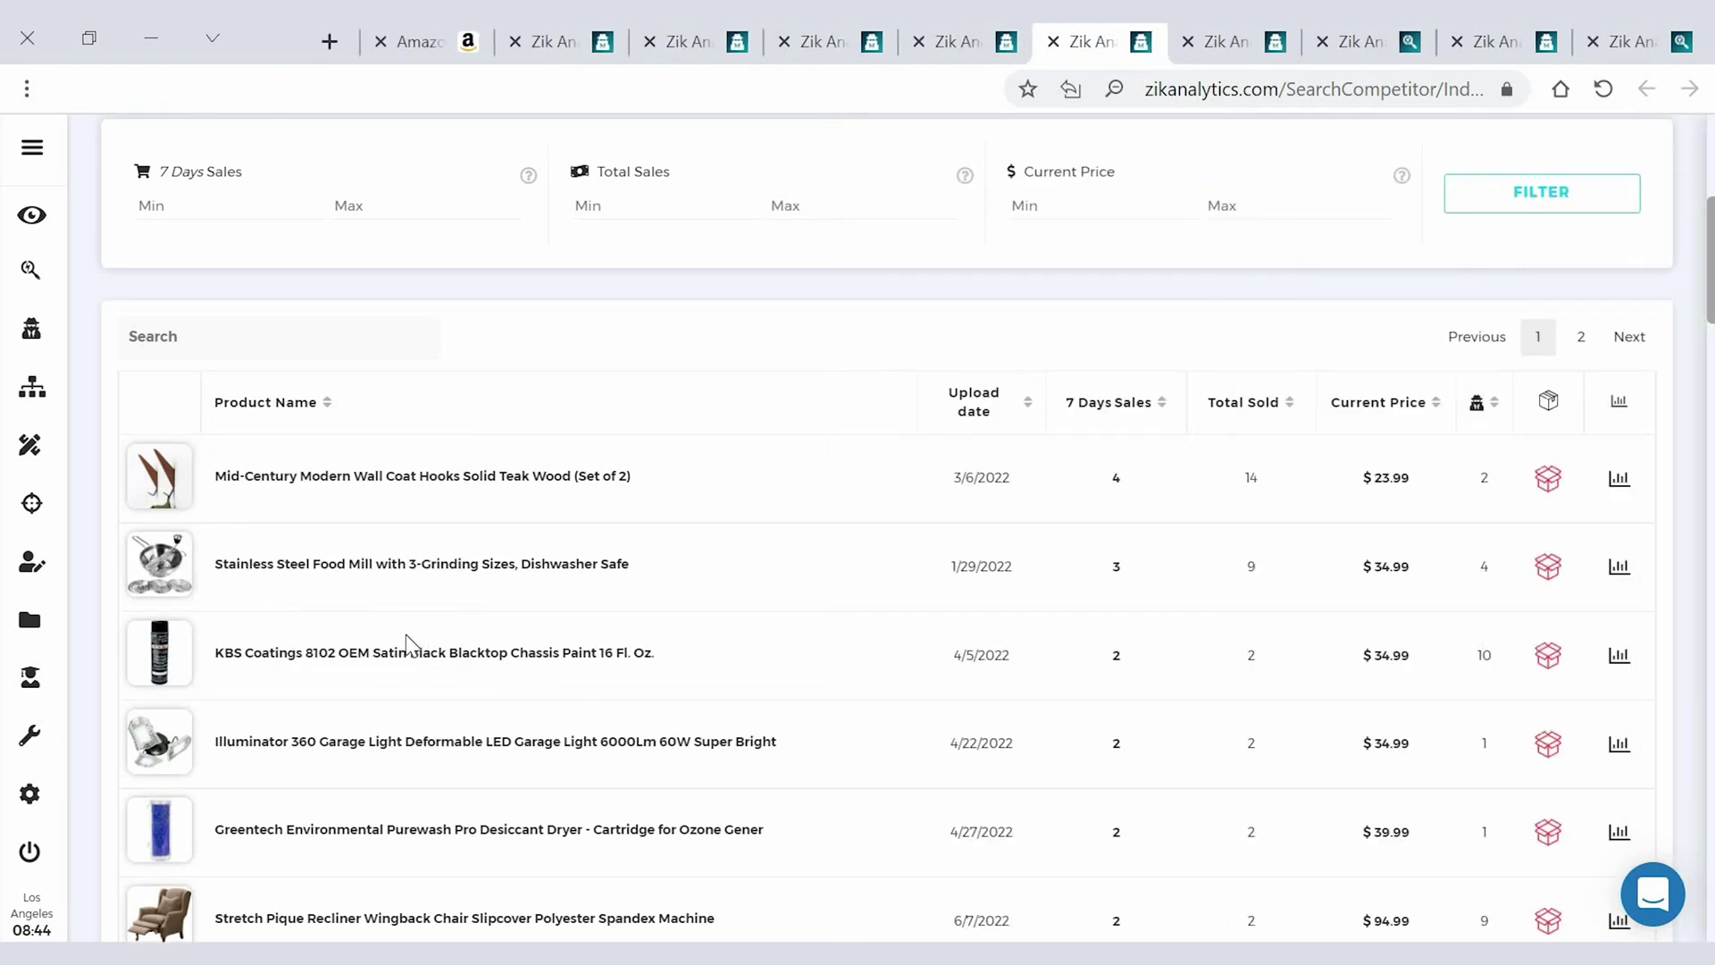
pyautogui.click(1521, 571)
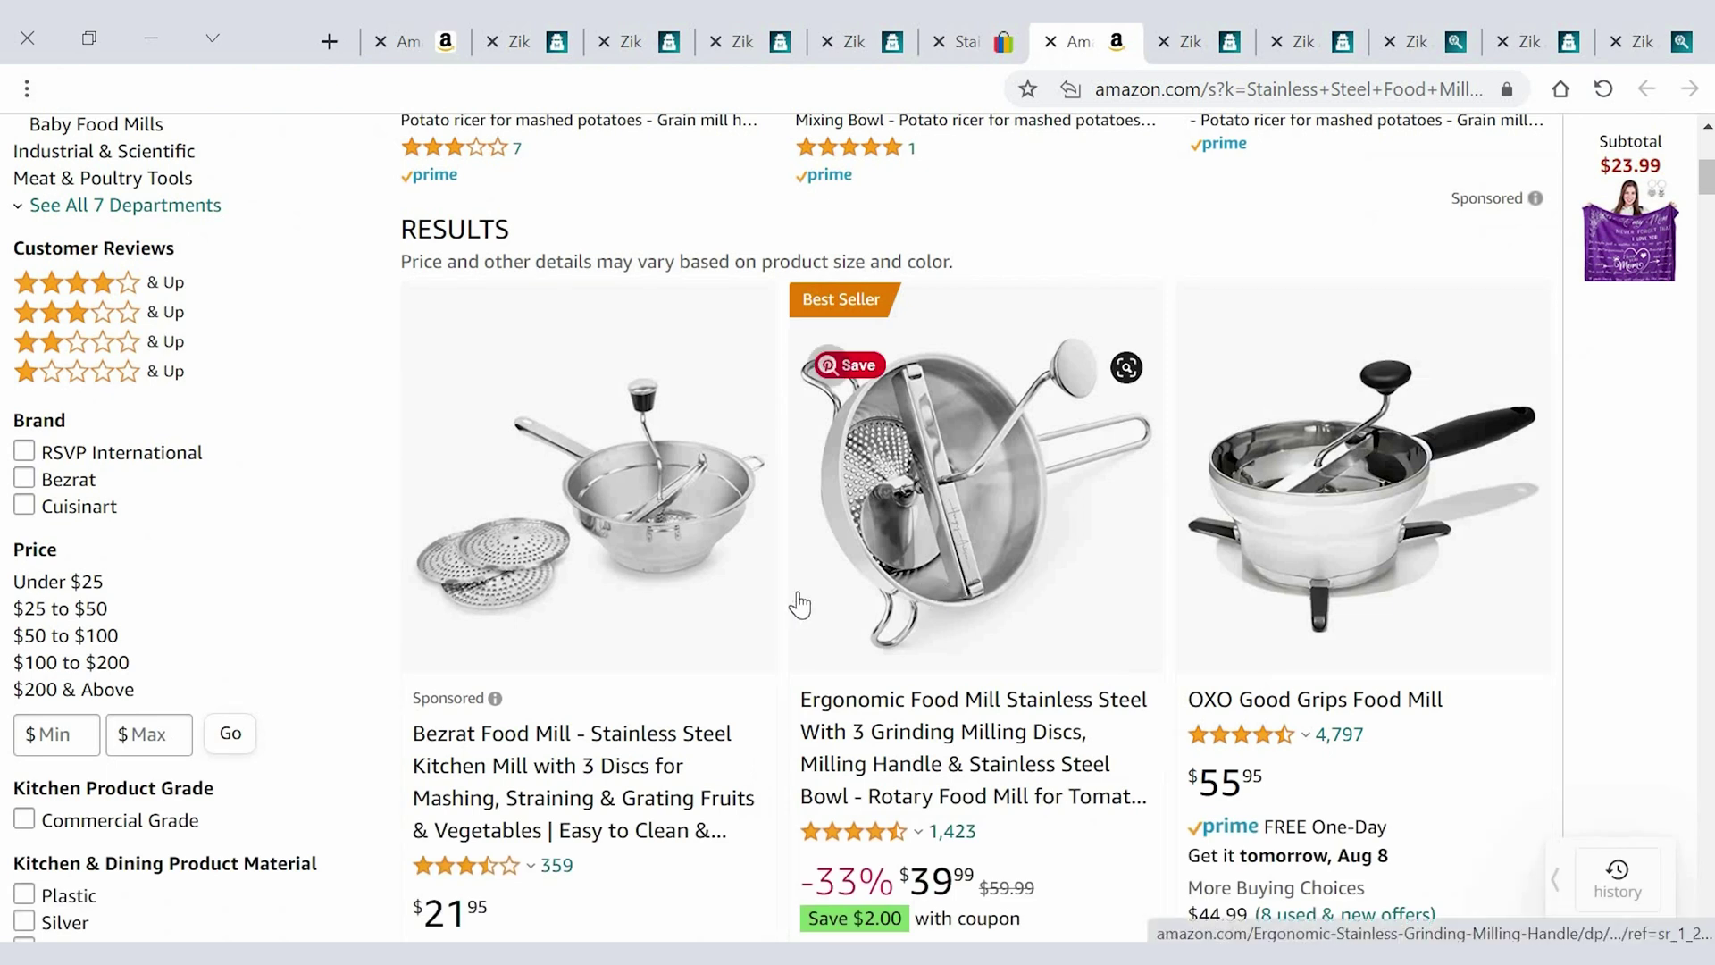
pyautogui.click(1014, 40)
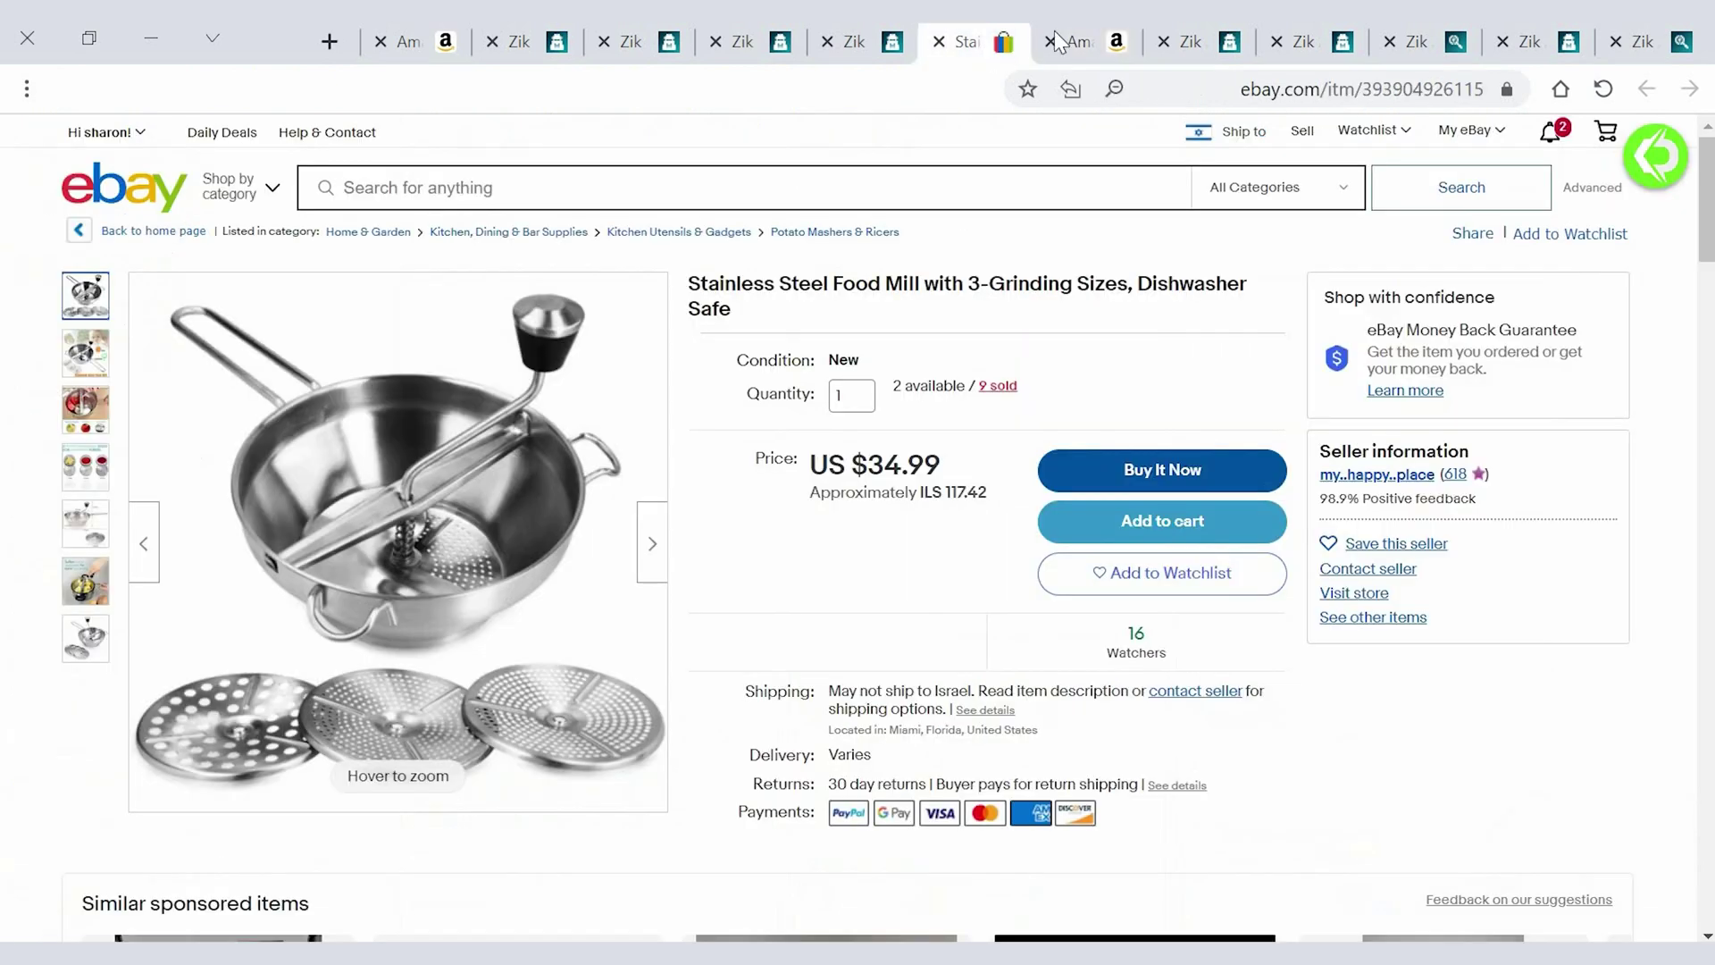
pyautogui.hotkey('ctrl', 'Tab')
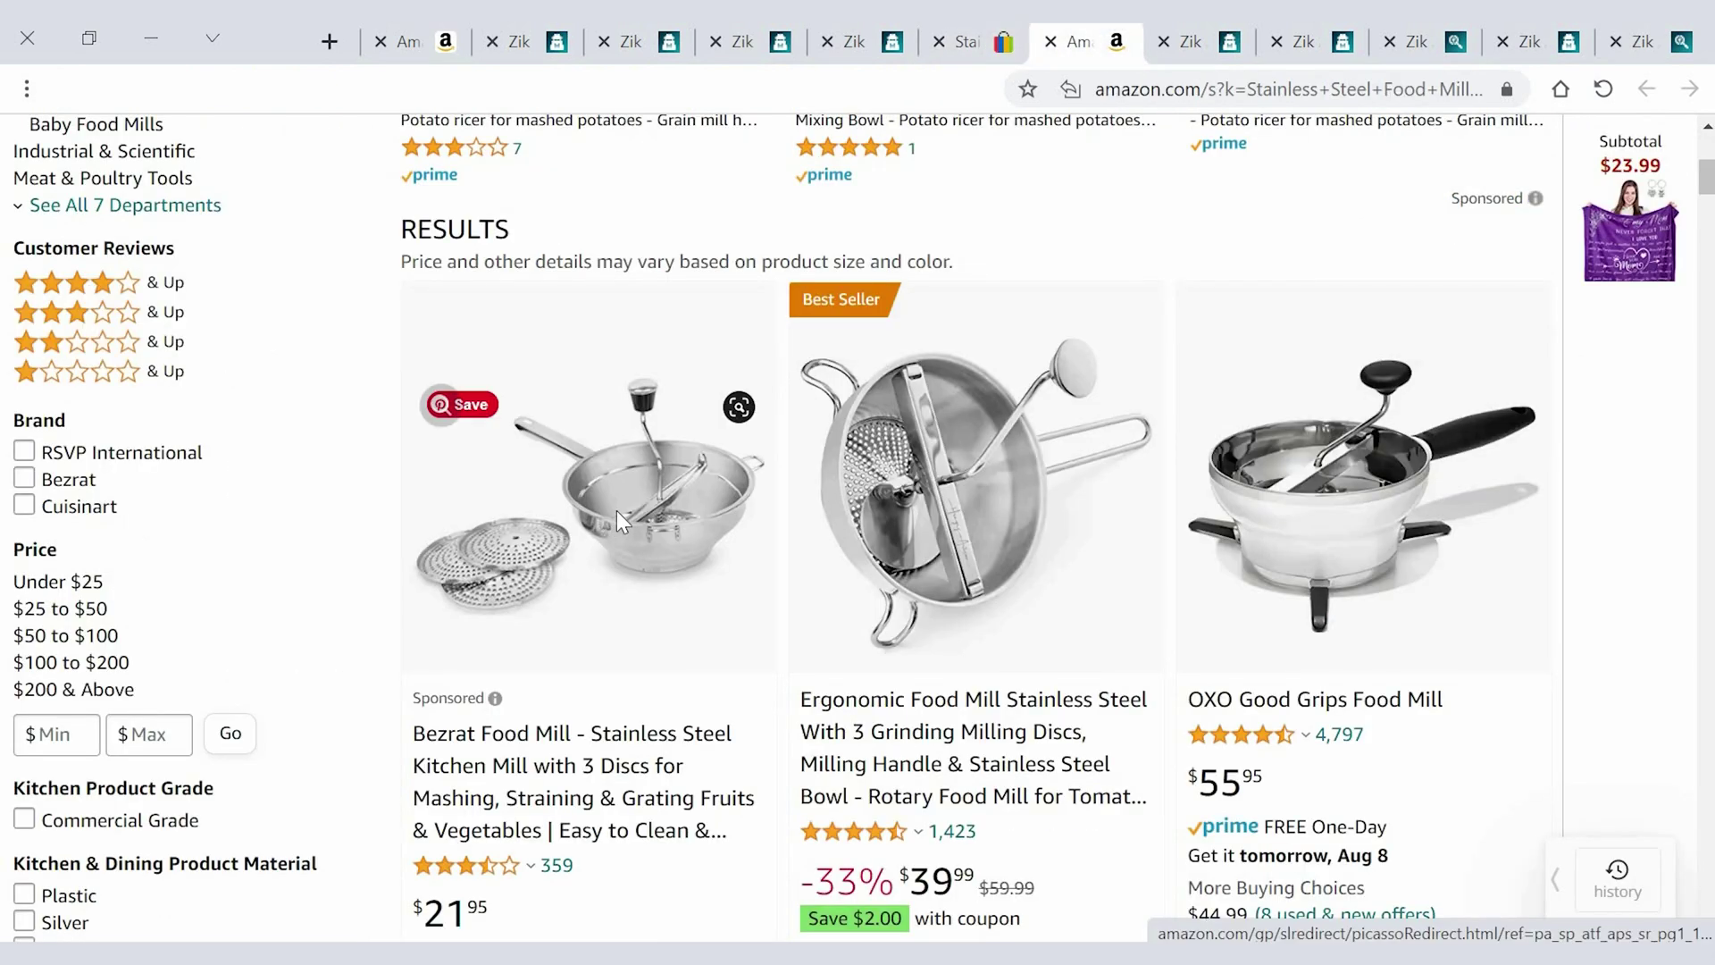
pyautogui.scroll(-3, 617, 511)
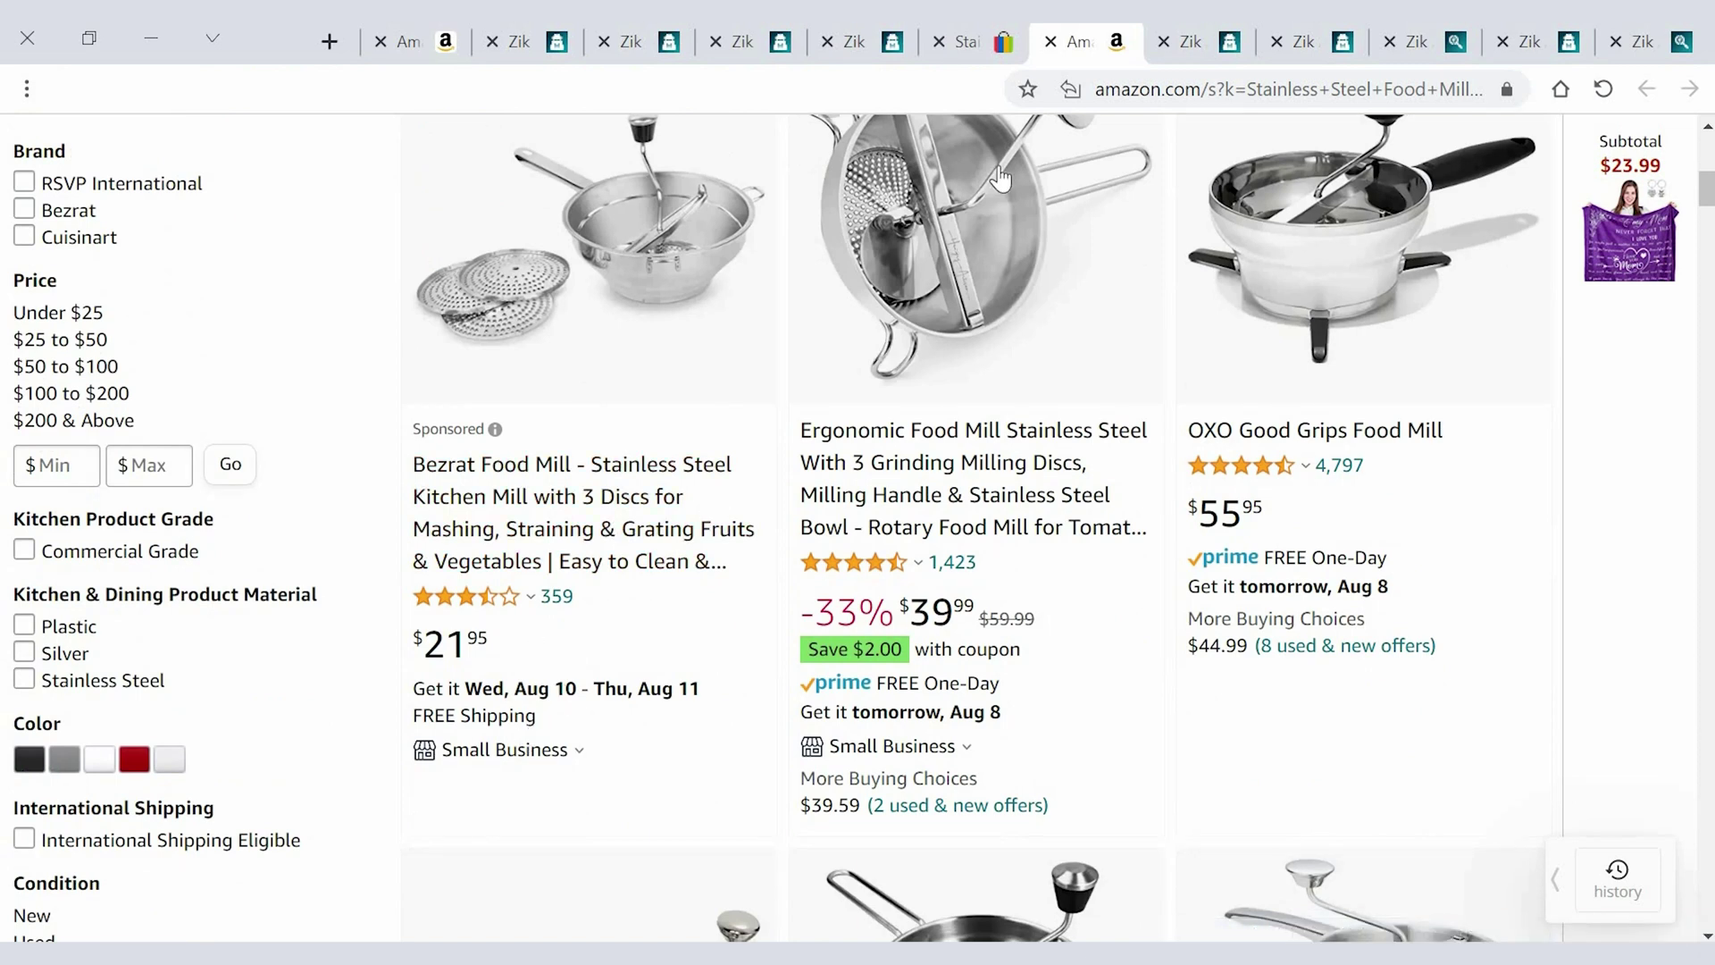
# Step: Check the eBay food mill price and compute 34.85 minus 20% in Calculator, giving 27.88
pyautogui.click(985, 55)
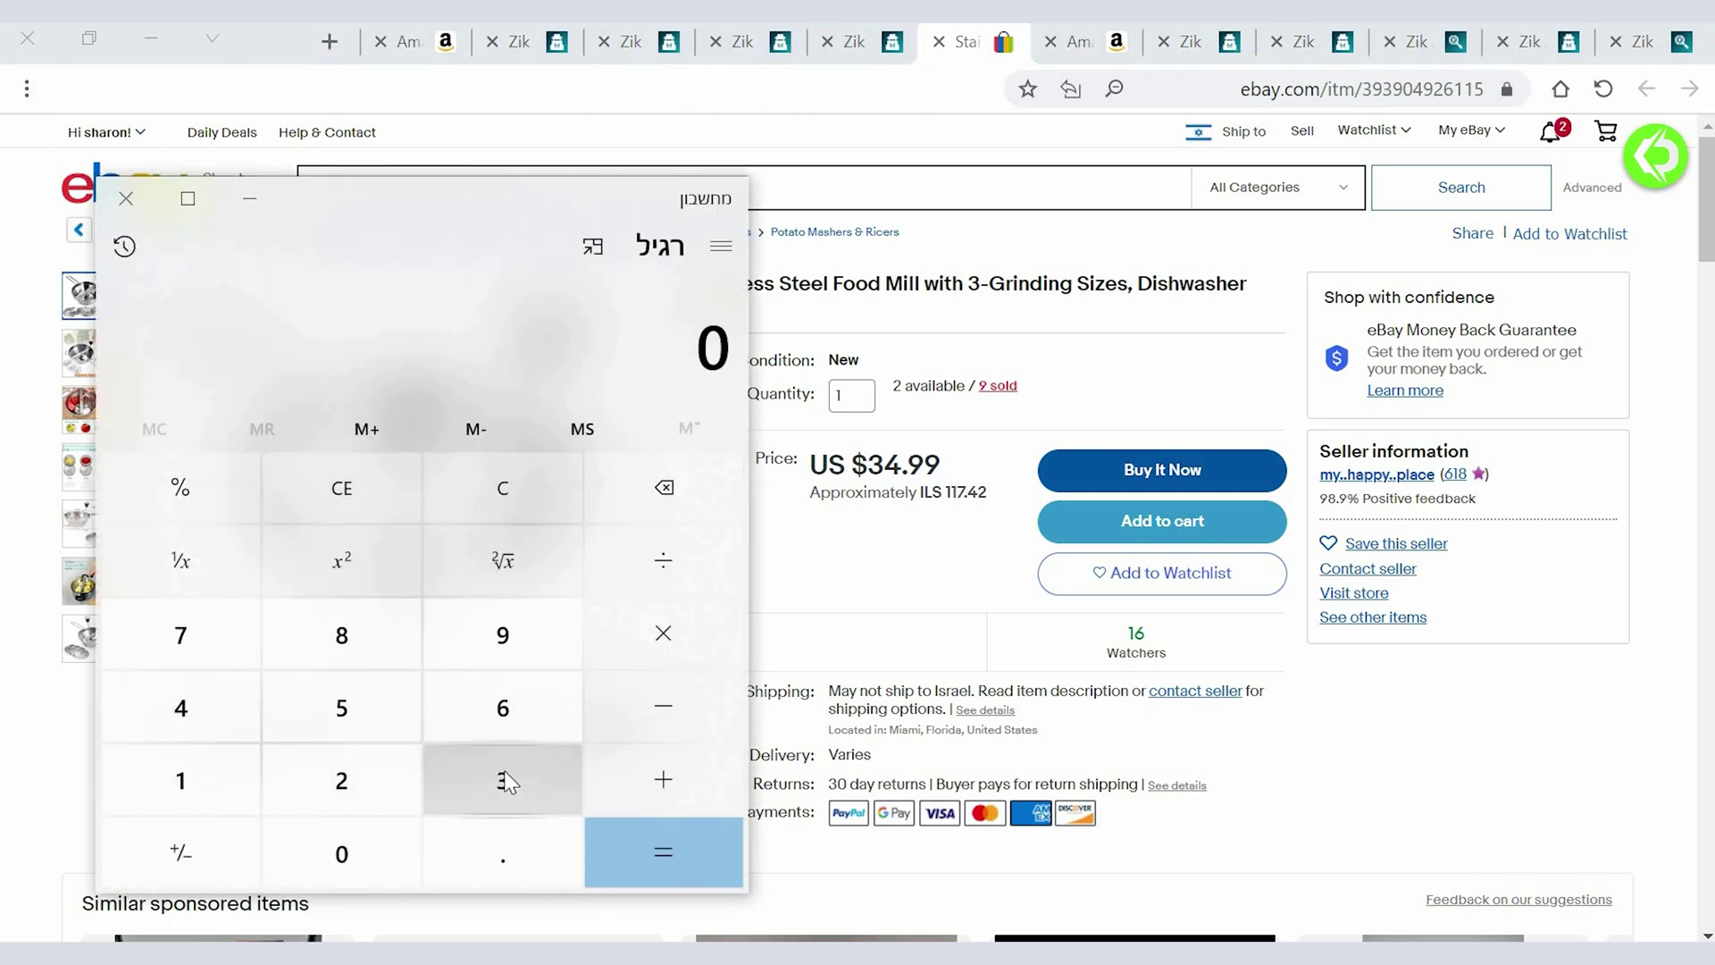
pyautogui.click(503, 780)
pyautogui.click(226, 701)
pyautogui.click(487, 844)
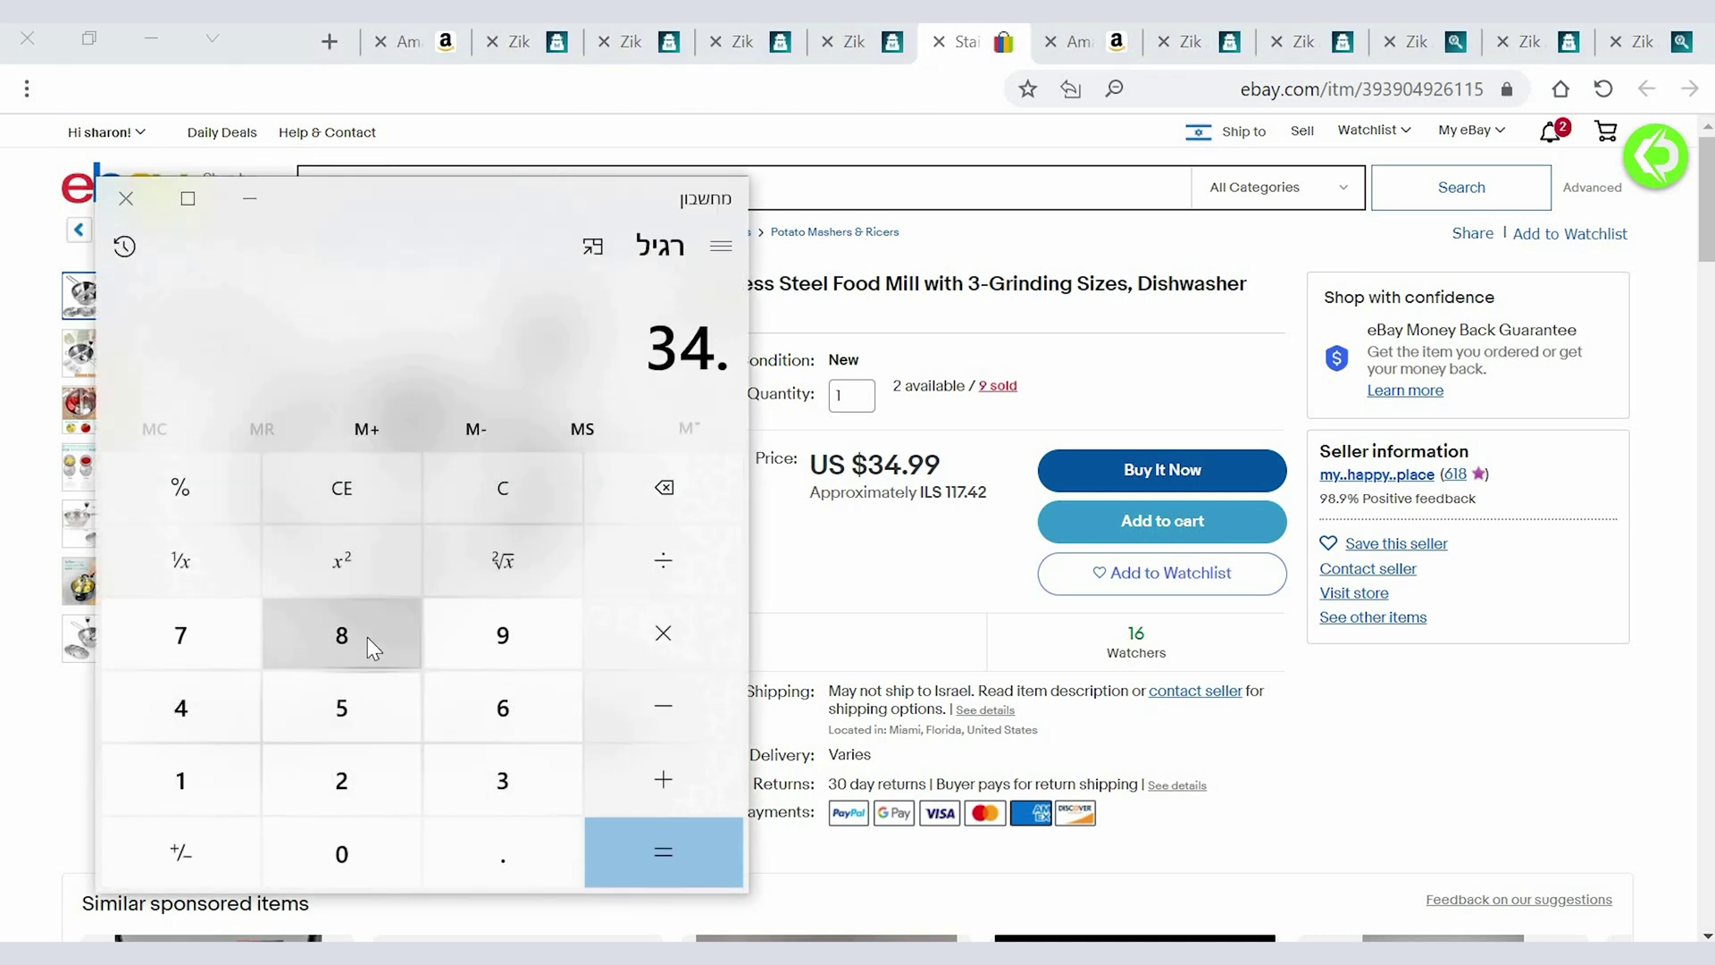
pyautogui.click(367, 636)
pyautogui.click(341, 708)
pyautogui.click(663, 706)
pyautogui.click(342, 780)
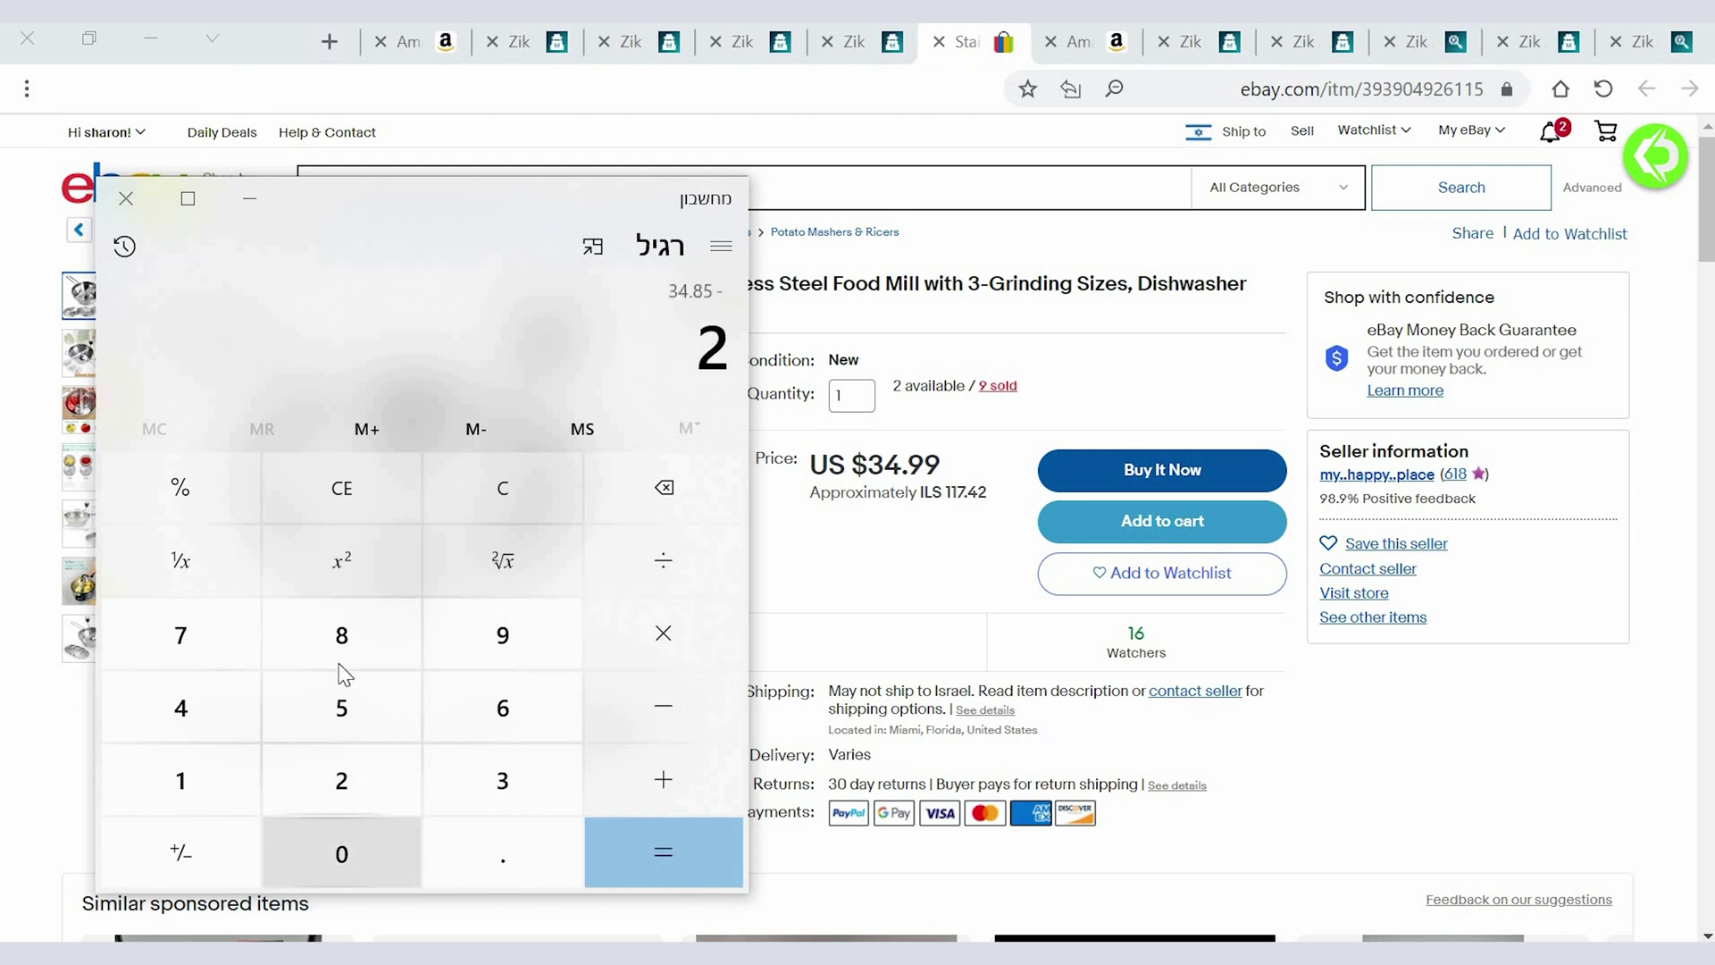
pyautogui.click(341, 853)
pyautogui.click(217, 484)
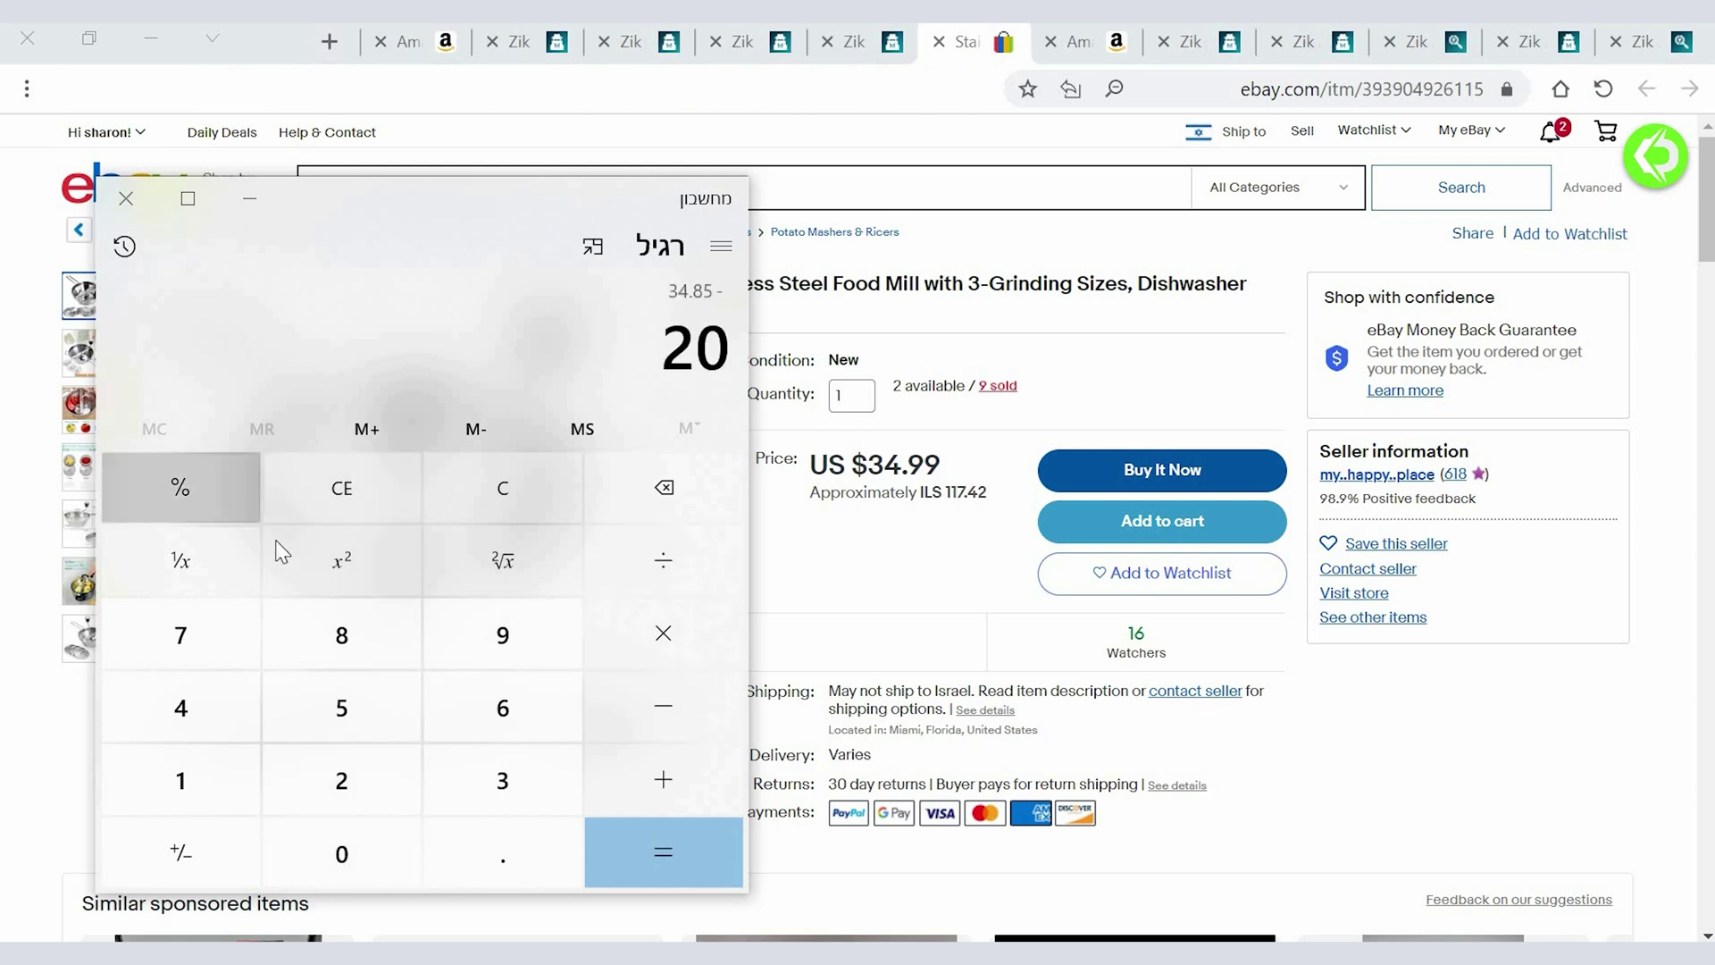
pyautogui.click(674, 854)
pyautogui.click(1092, 40)
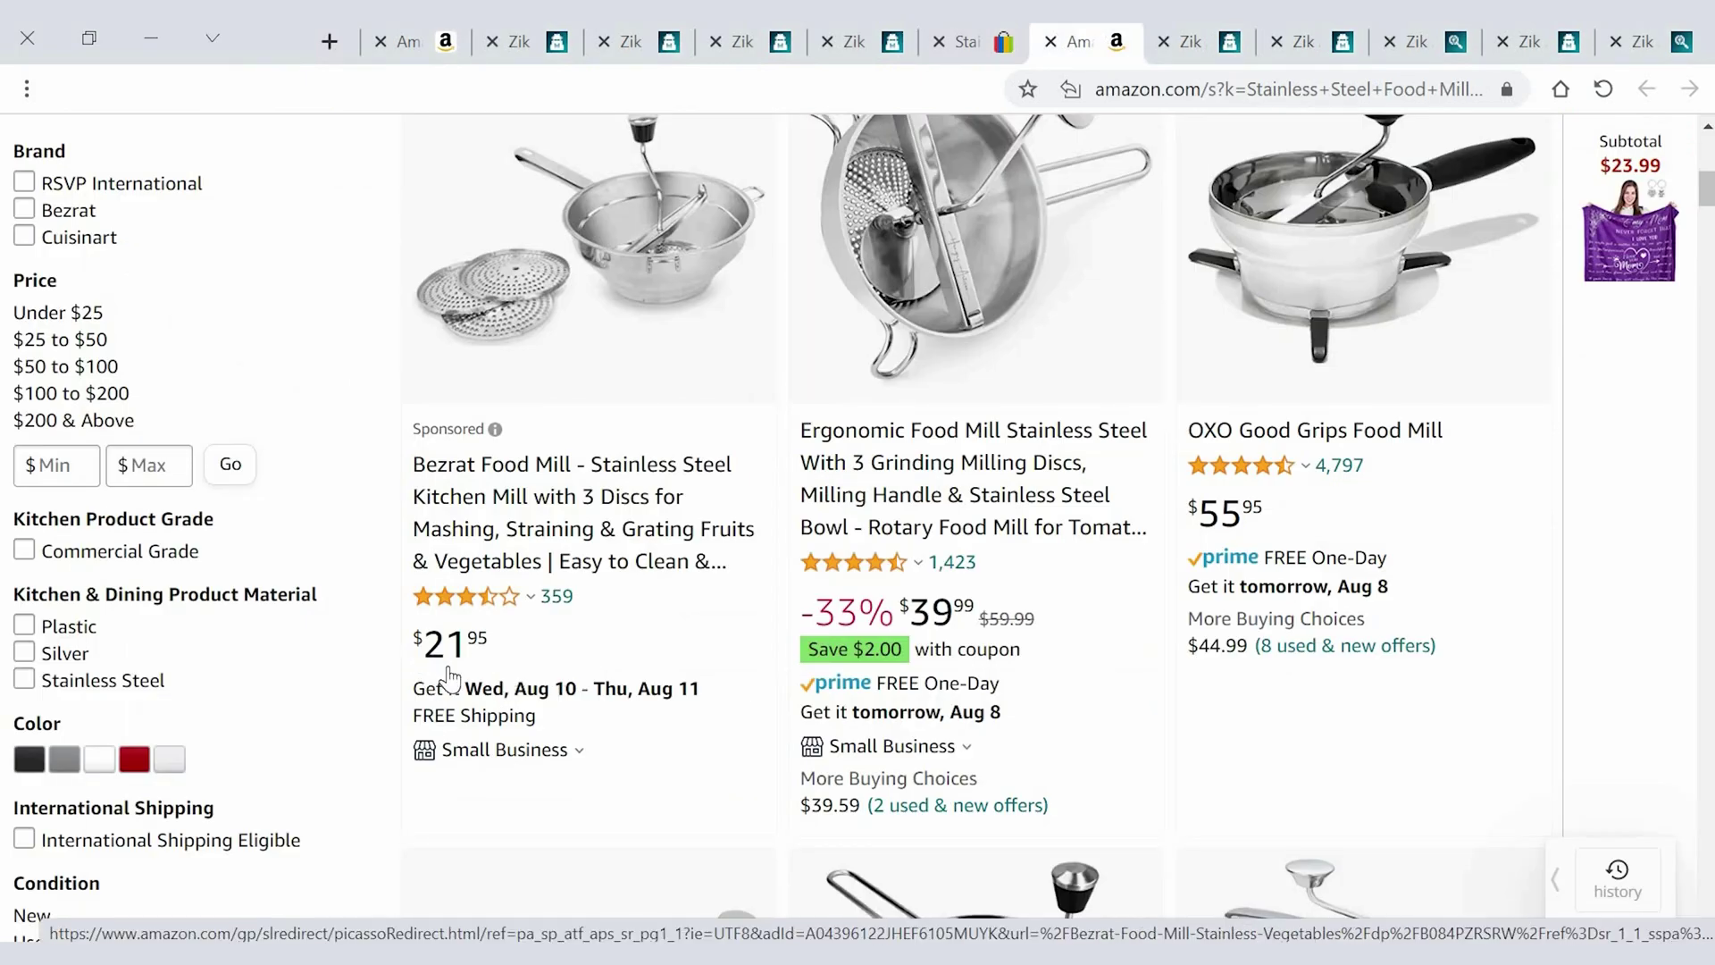
# Step: Scroll through the Amazon food mill results priced $21.95, $39.99 and $55.95
pyautogui.scroll(-2, 451, 679)
pyautogui.scroll(3, 451, 679)
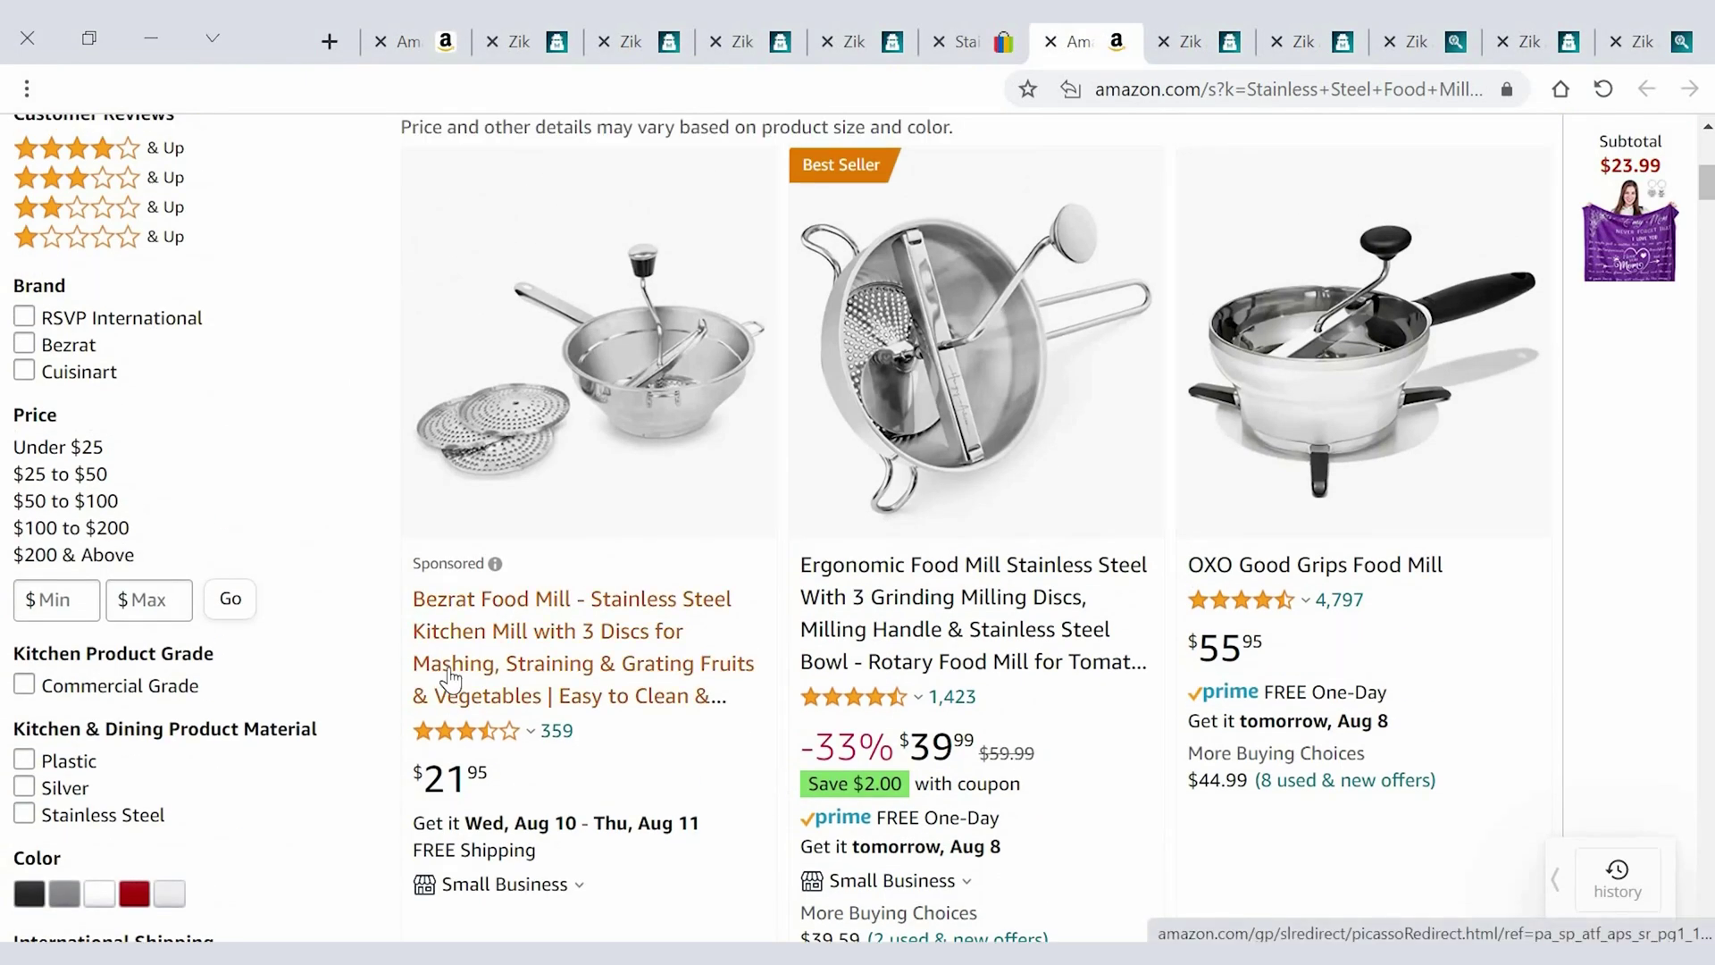
pyautogui.scroll(-8, 451, 679)
pyautogui.scroll(7, 437, 679)
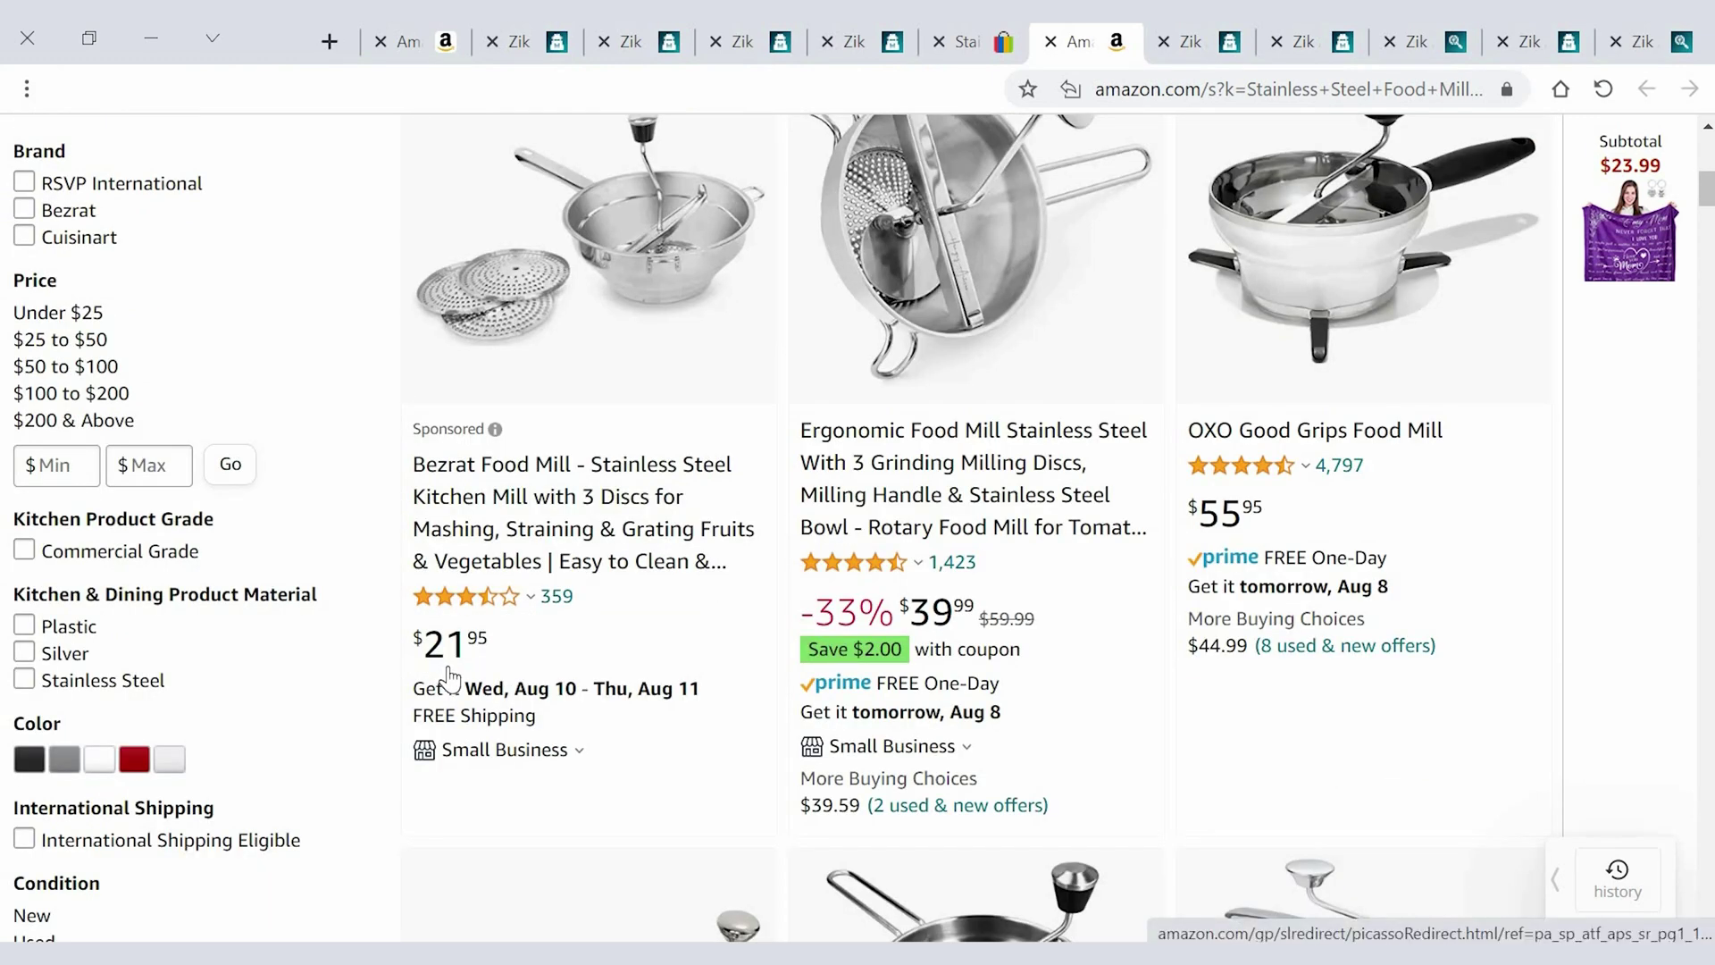
pyautogui.scroll(-6, 451, 679)
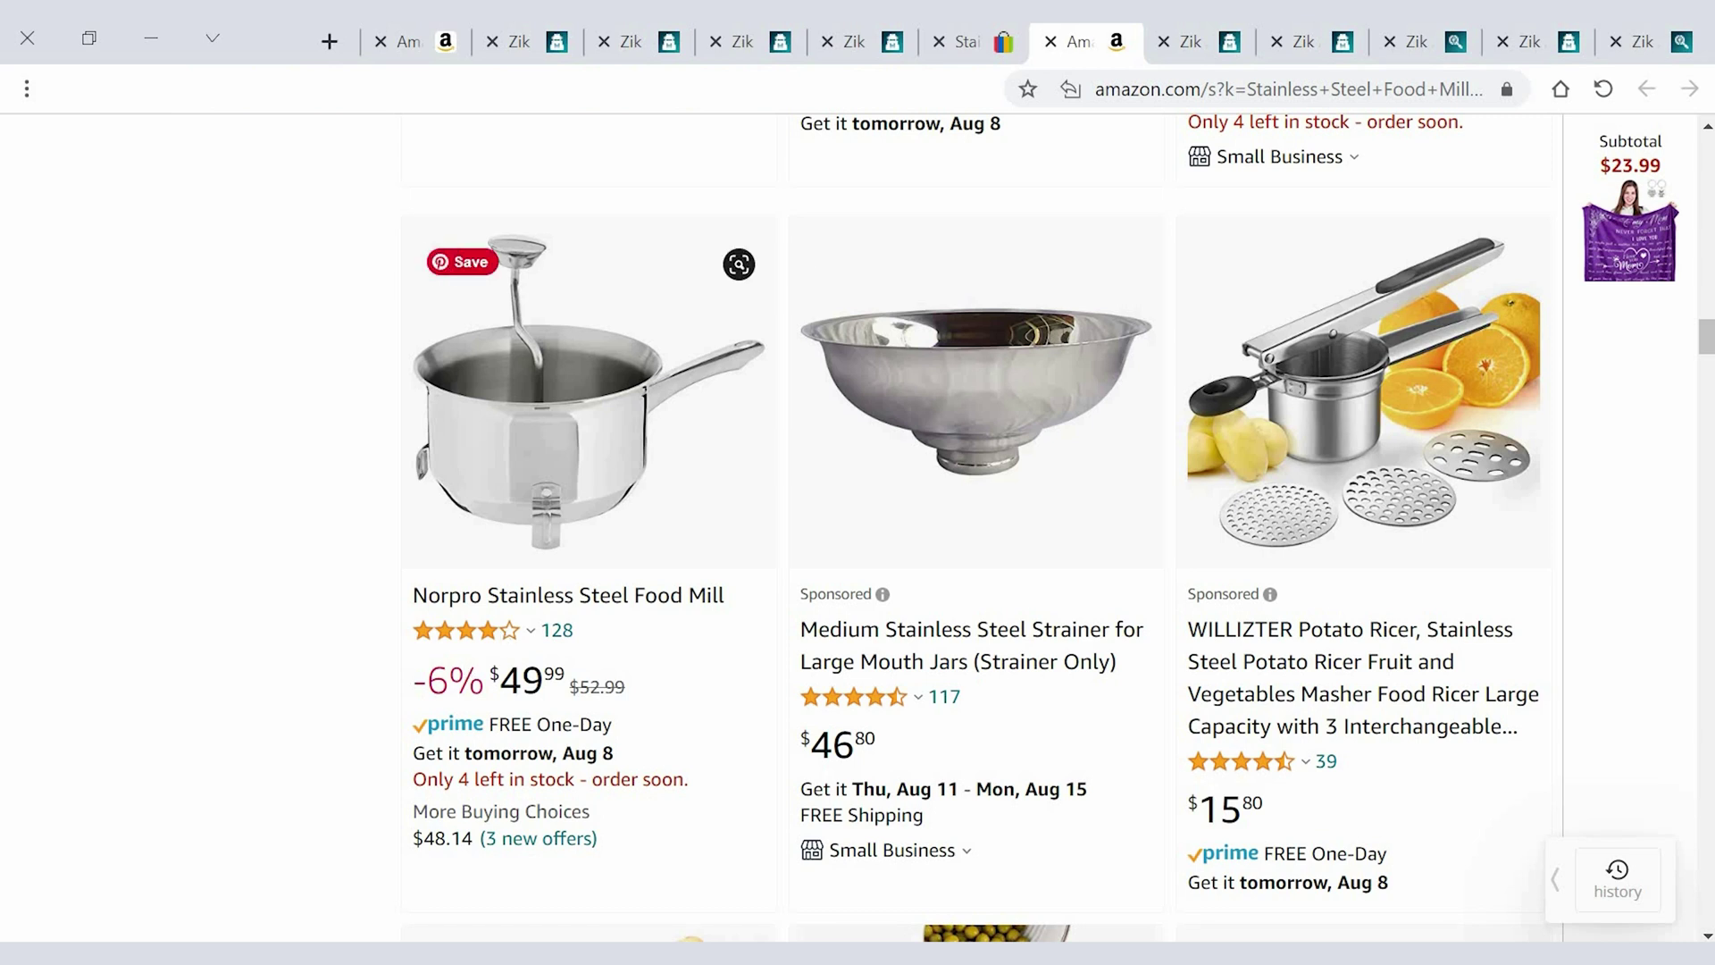
# Step: Close the extra Amazon food mill results and the eBay food mill listing
pyautogui.click(978, 41)
pyautogui.click(1050, 41)
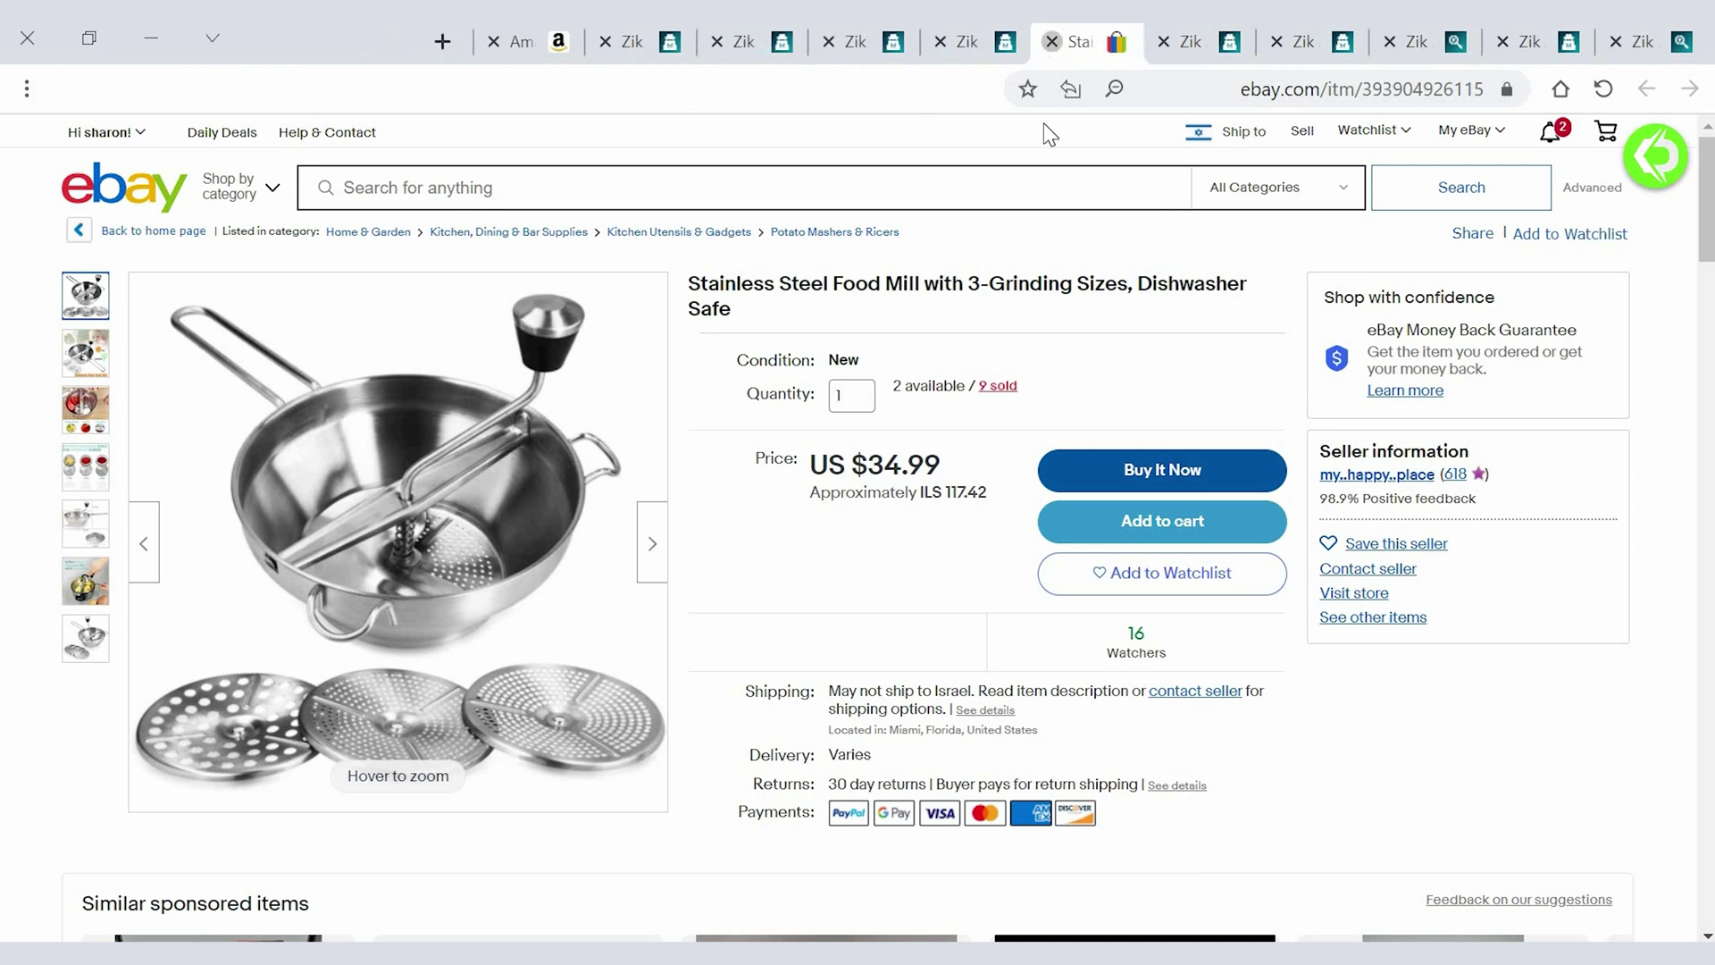
pyautogui.click(1051, 42)
pyautogui.click(997, 42)
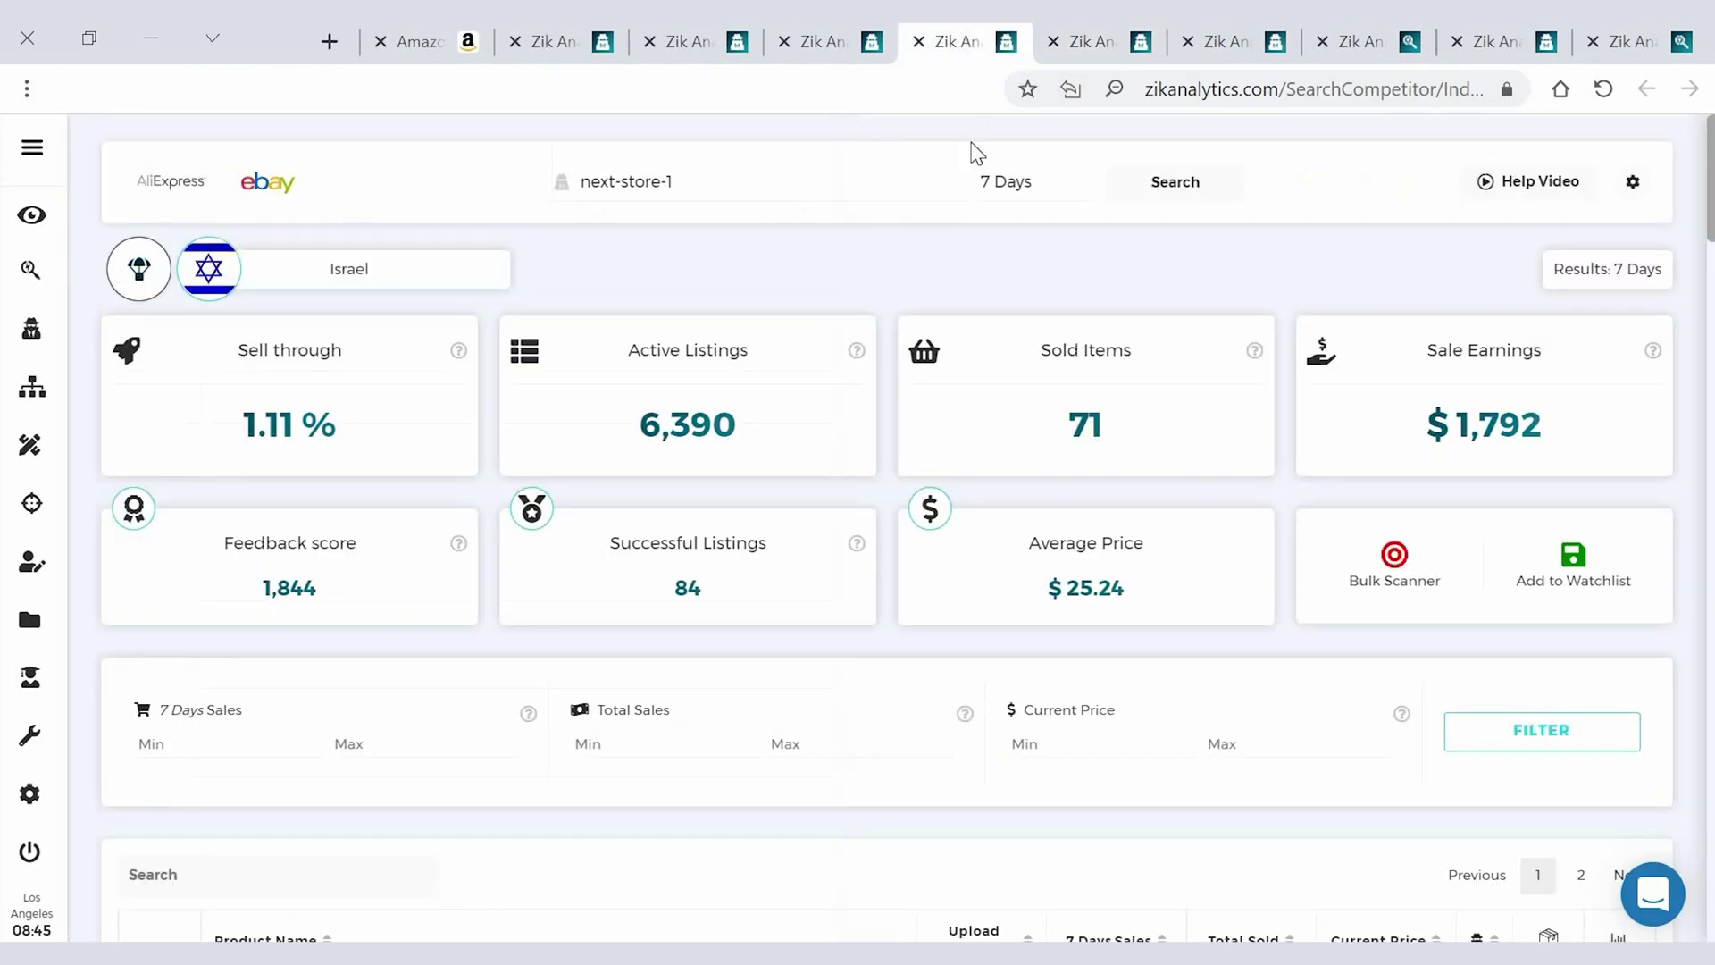
pyautogui.scroll(-5, 890, 357)
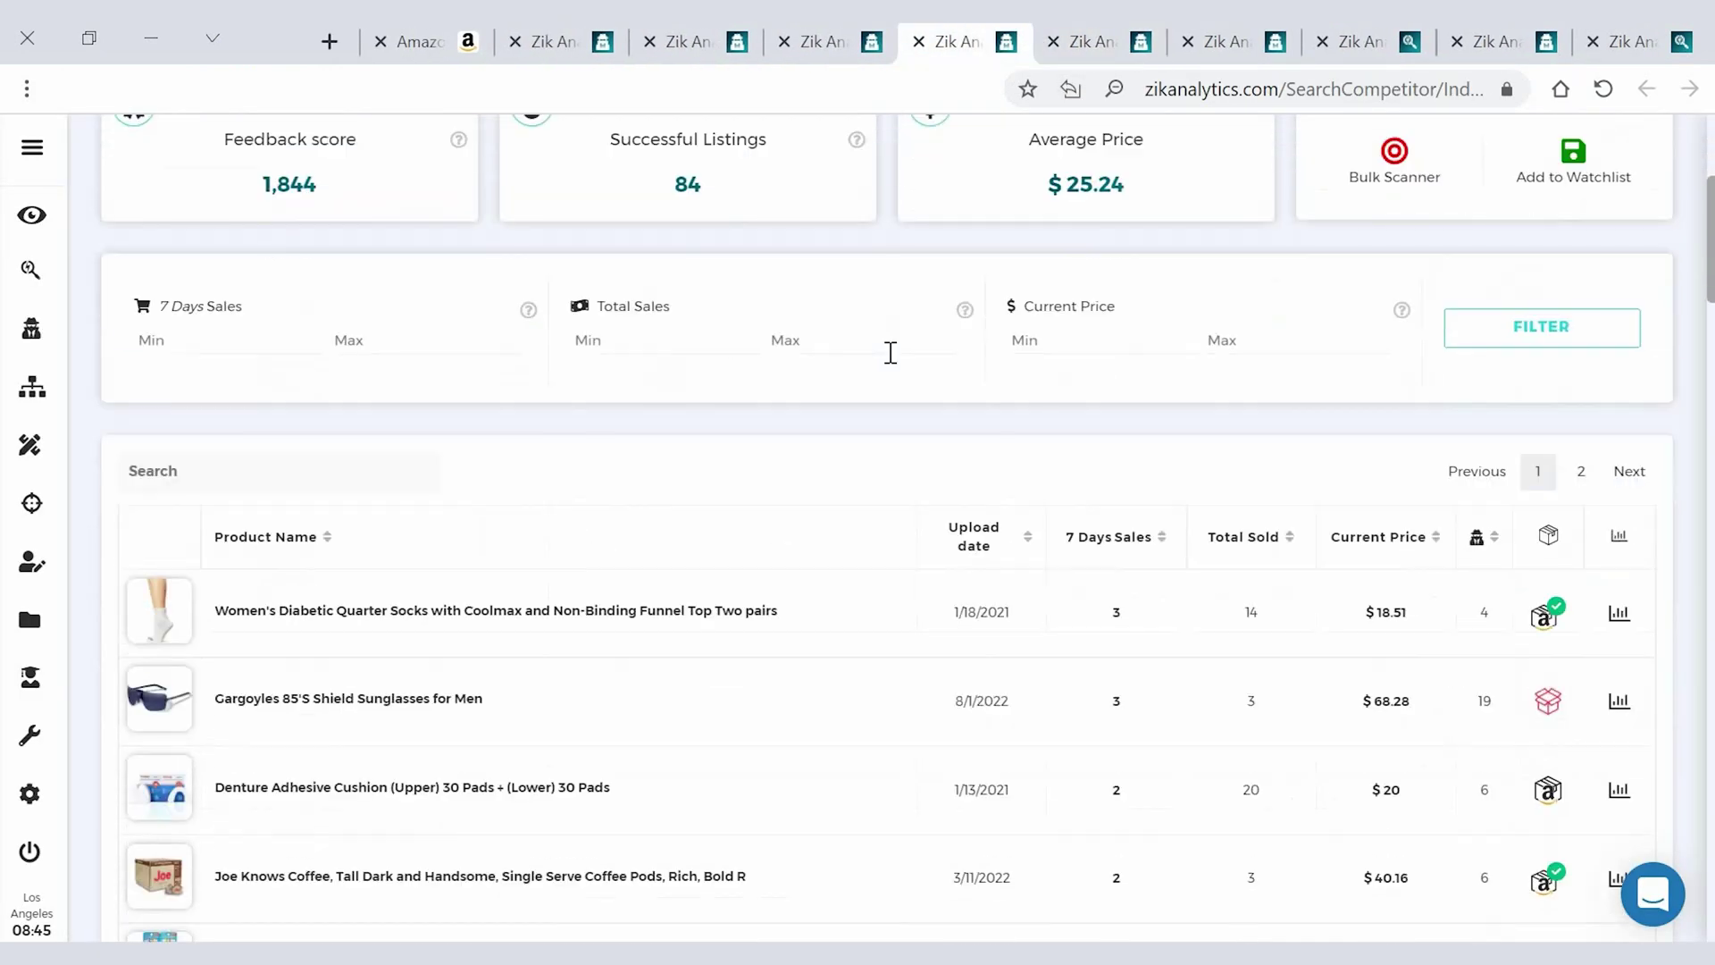
pyautogui.scroll(3, 890, 357)
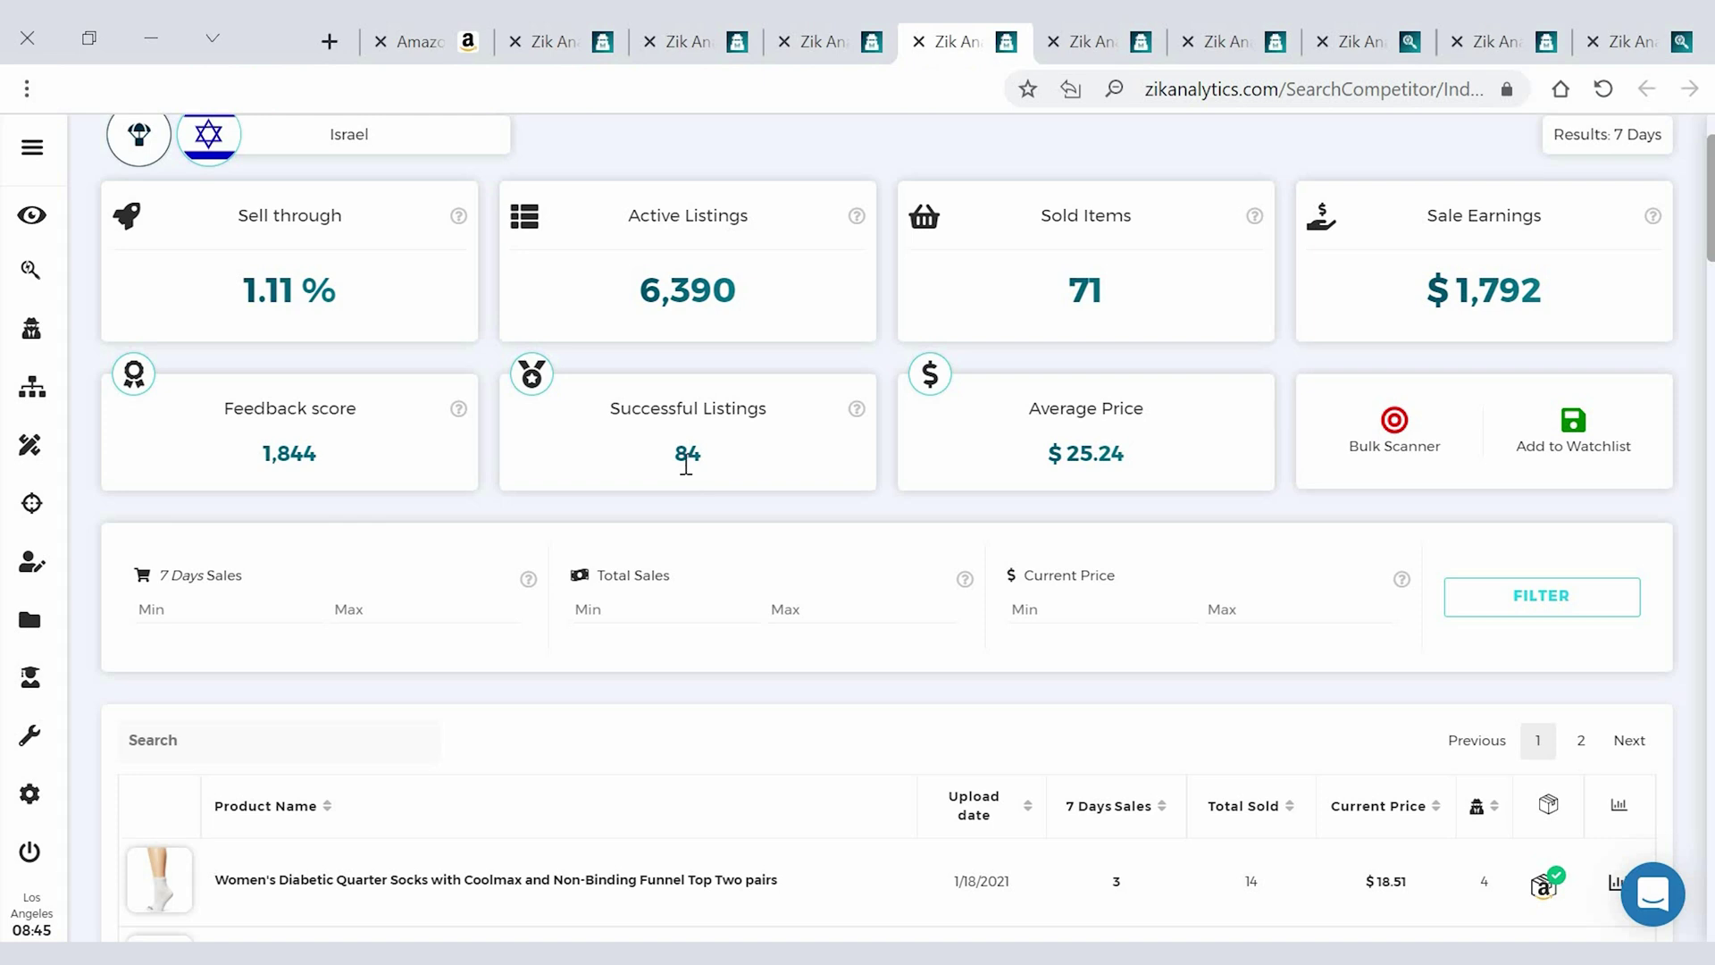
pyautogui.scroll(-5, 854, 483)
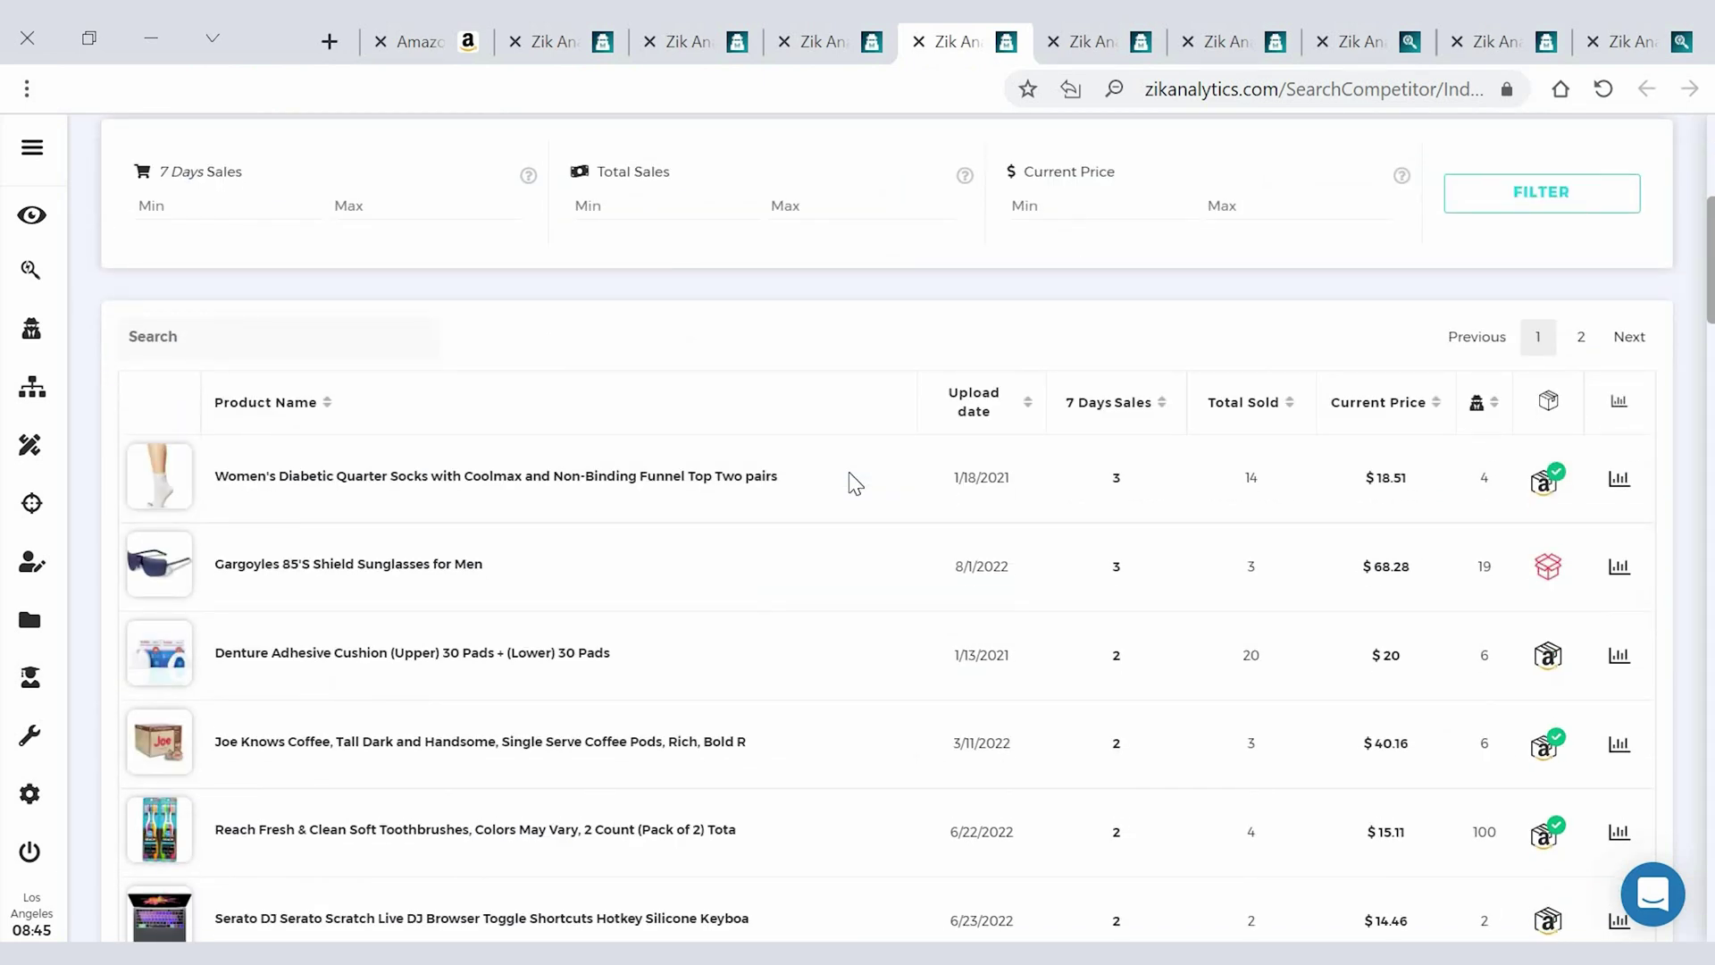
pyautogui.moveTo(145, 483)
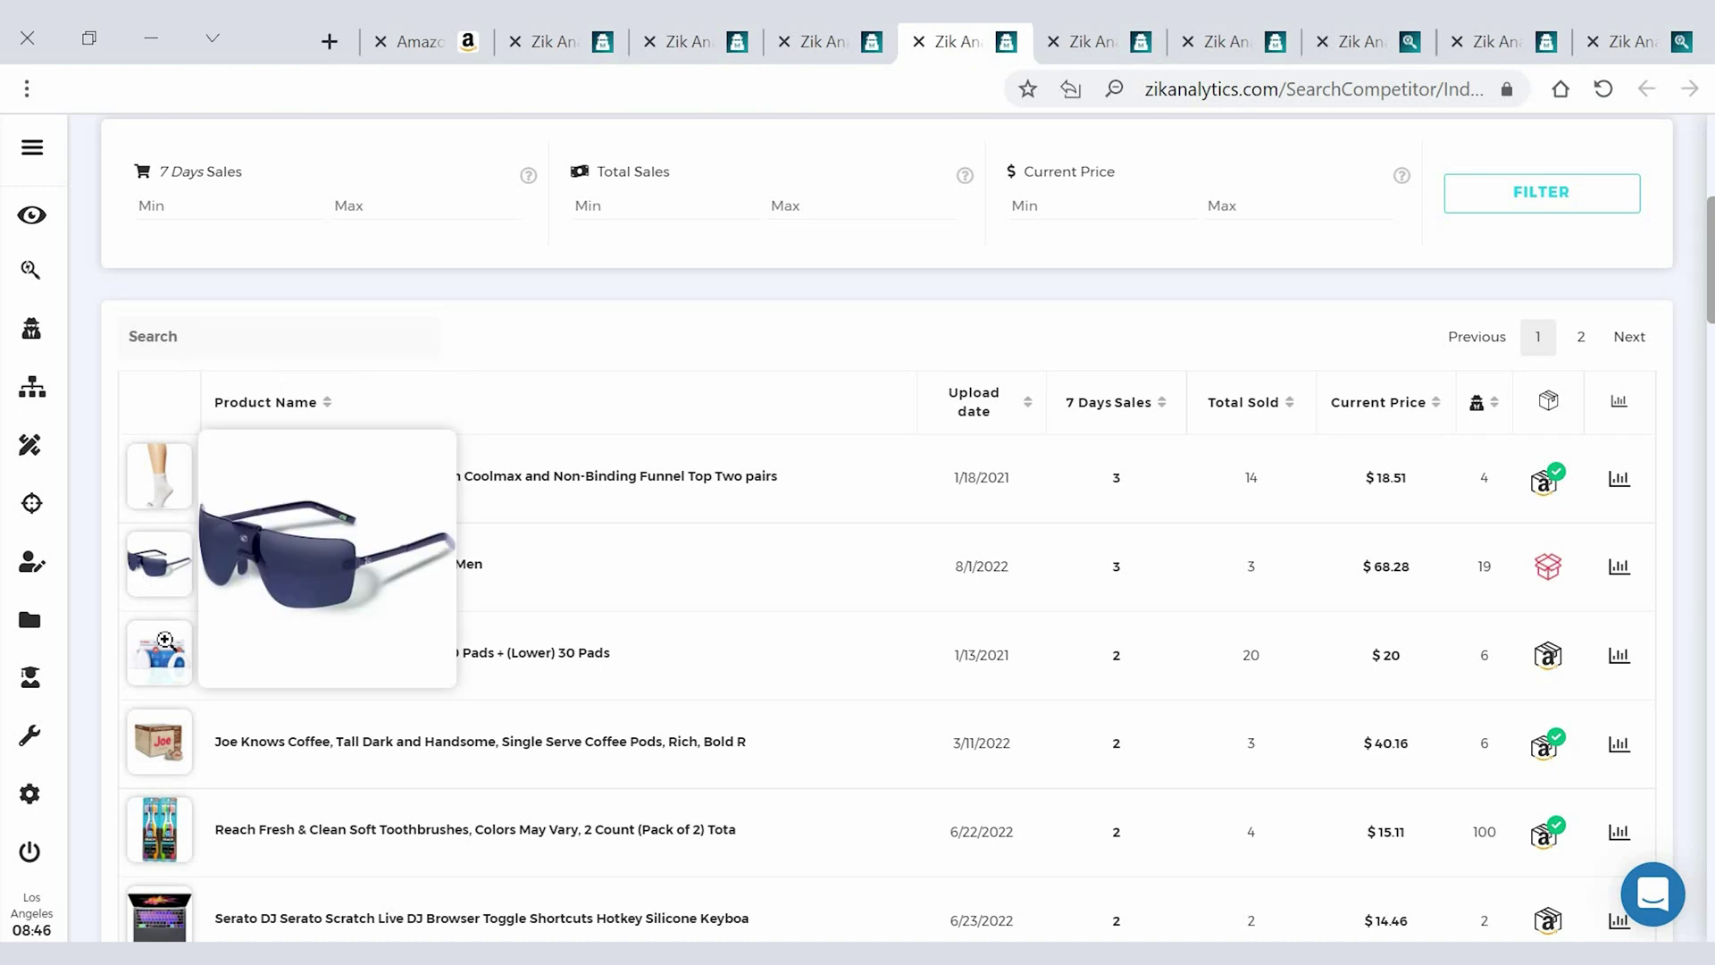
pyautogui.moveTo(164, 641)
pyautogui.scroll(-3, 165, 572)
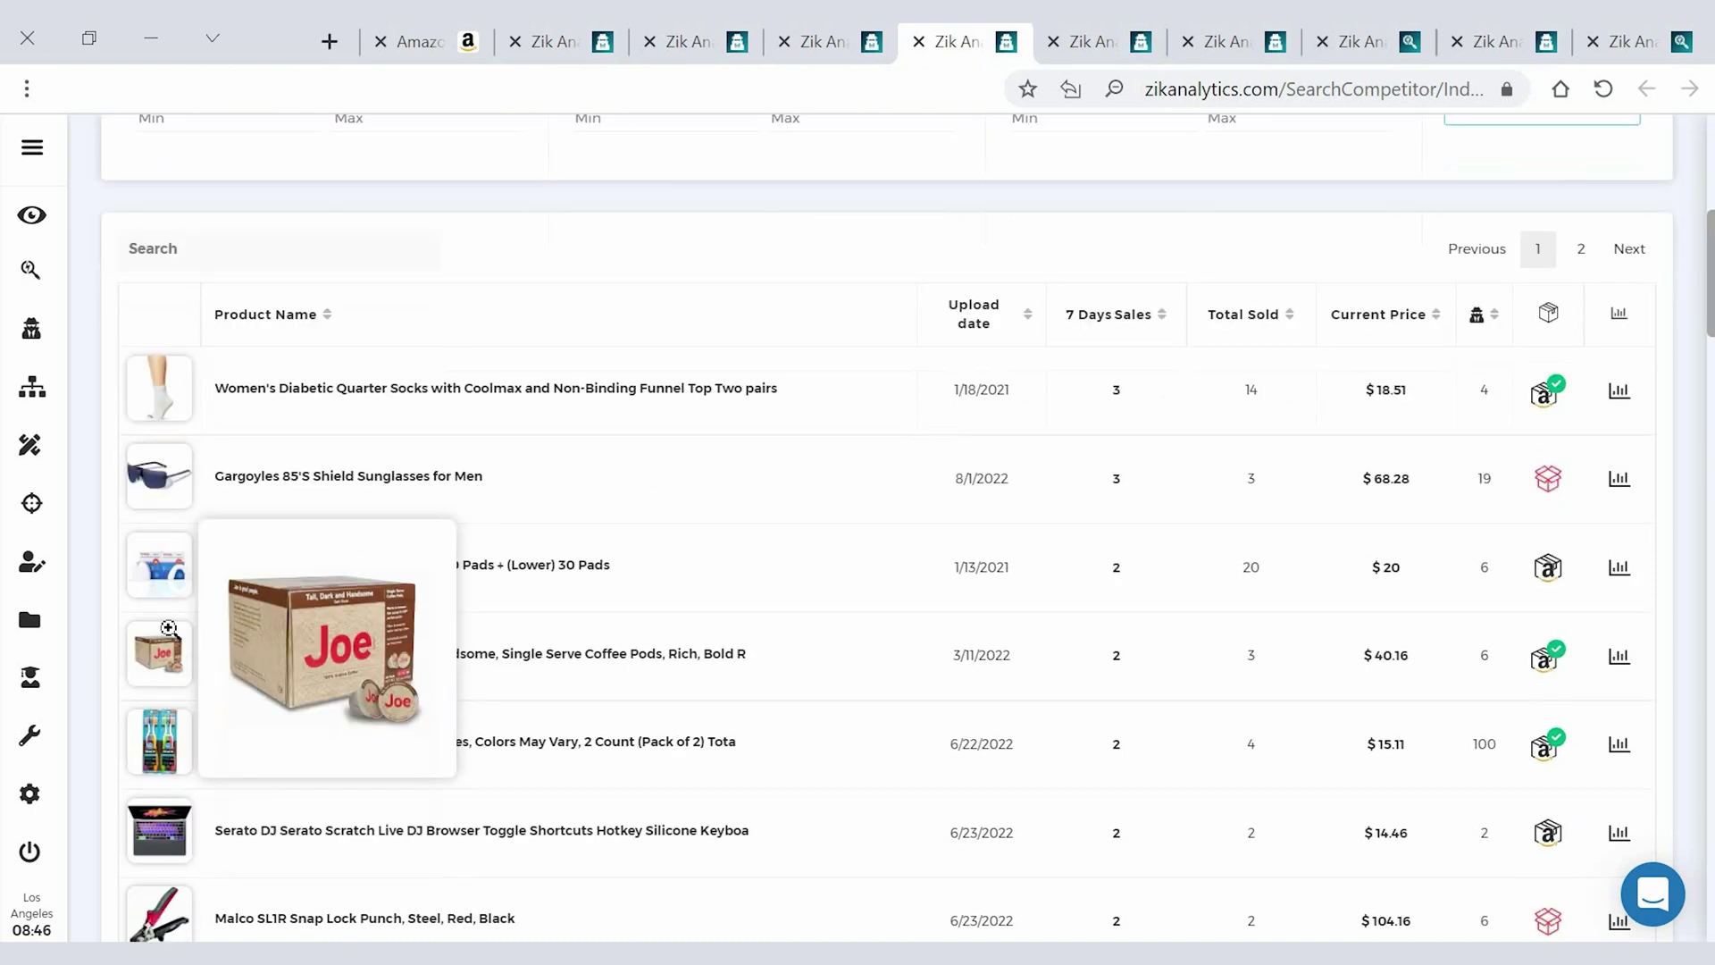
pyautogui.scroll(5, 299, 607)
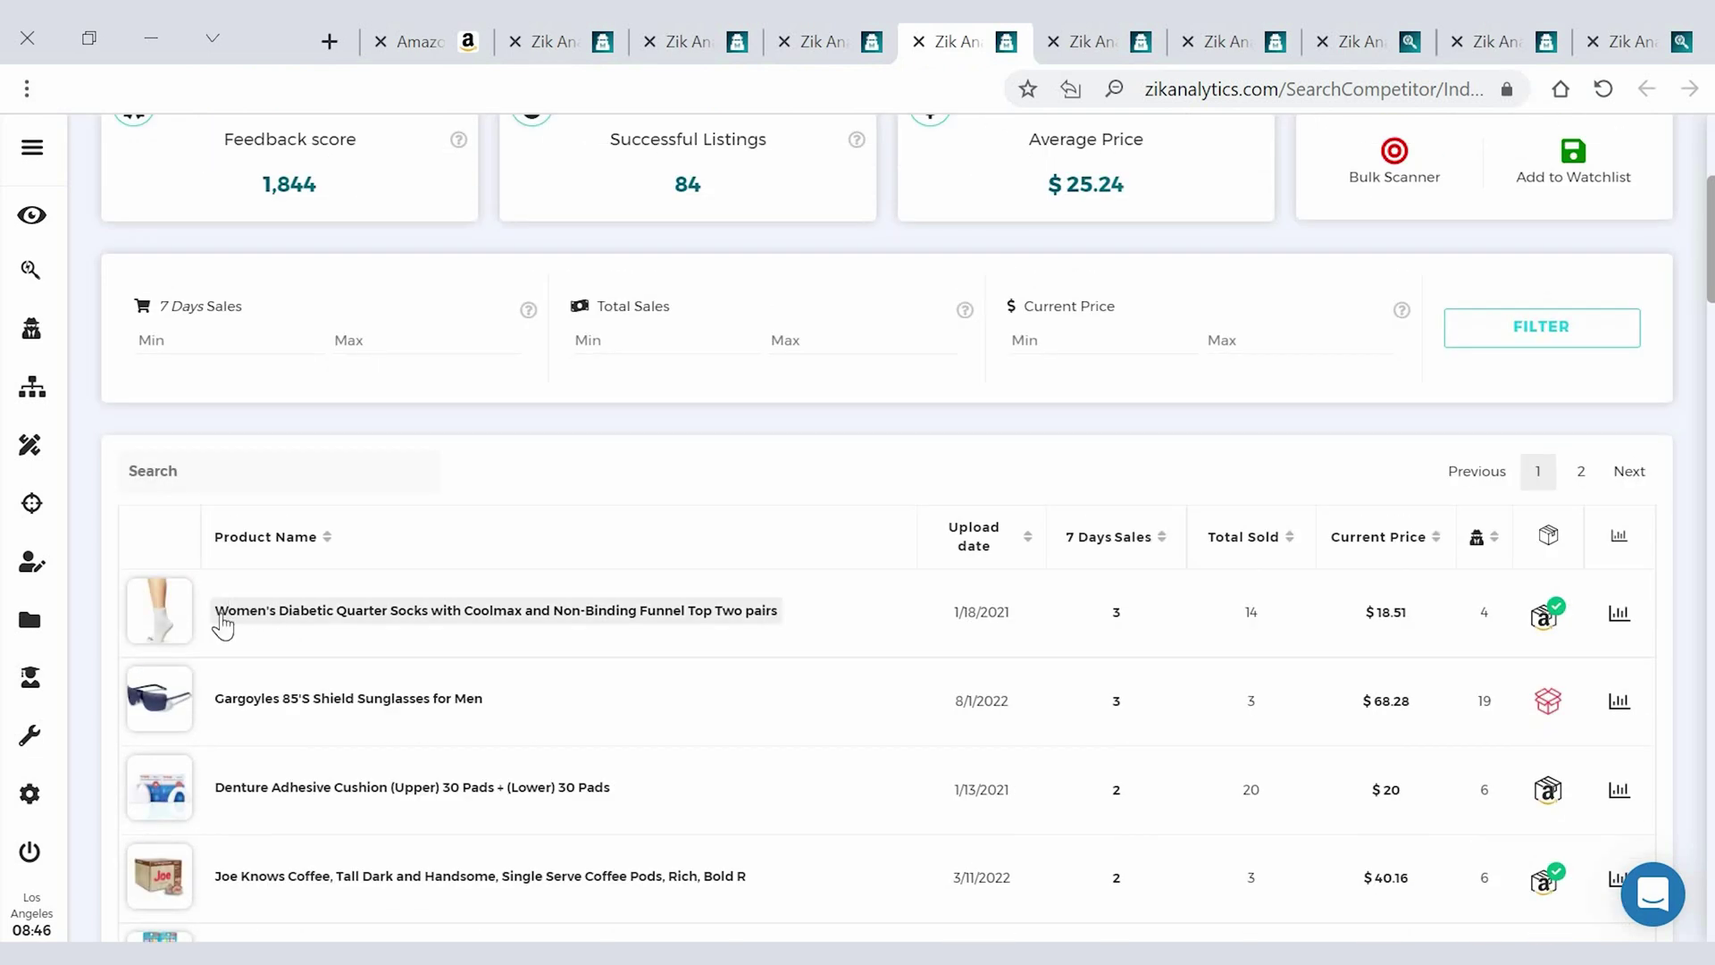
# Step: Check the diabetic socks' Amazon match against its eBay listing and Amazon search
pyautogui.click(1544, 618)
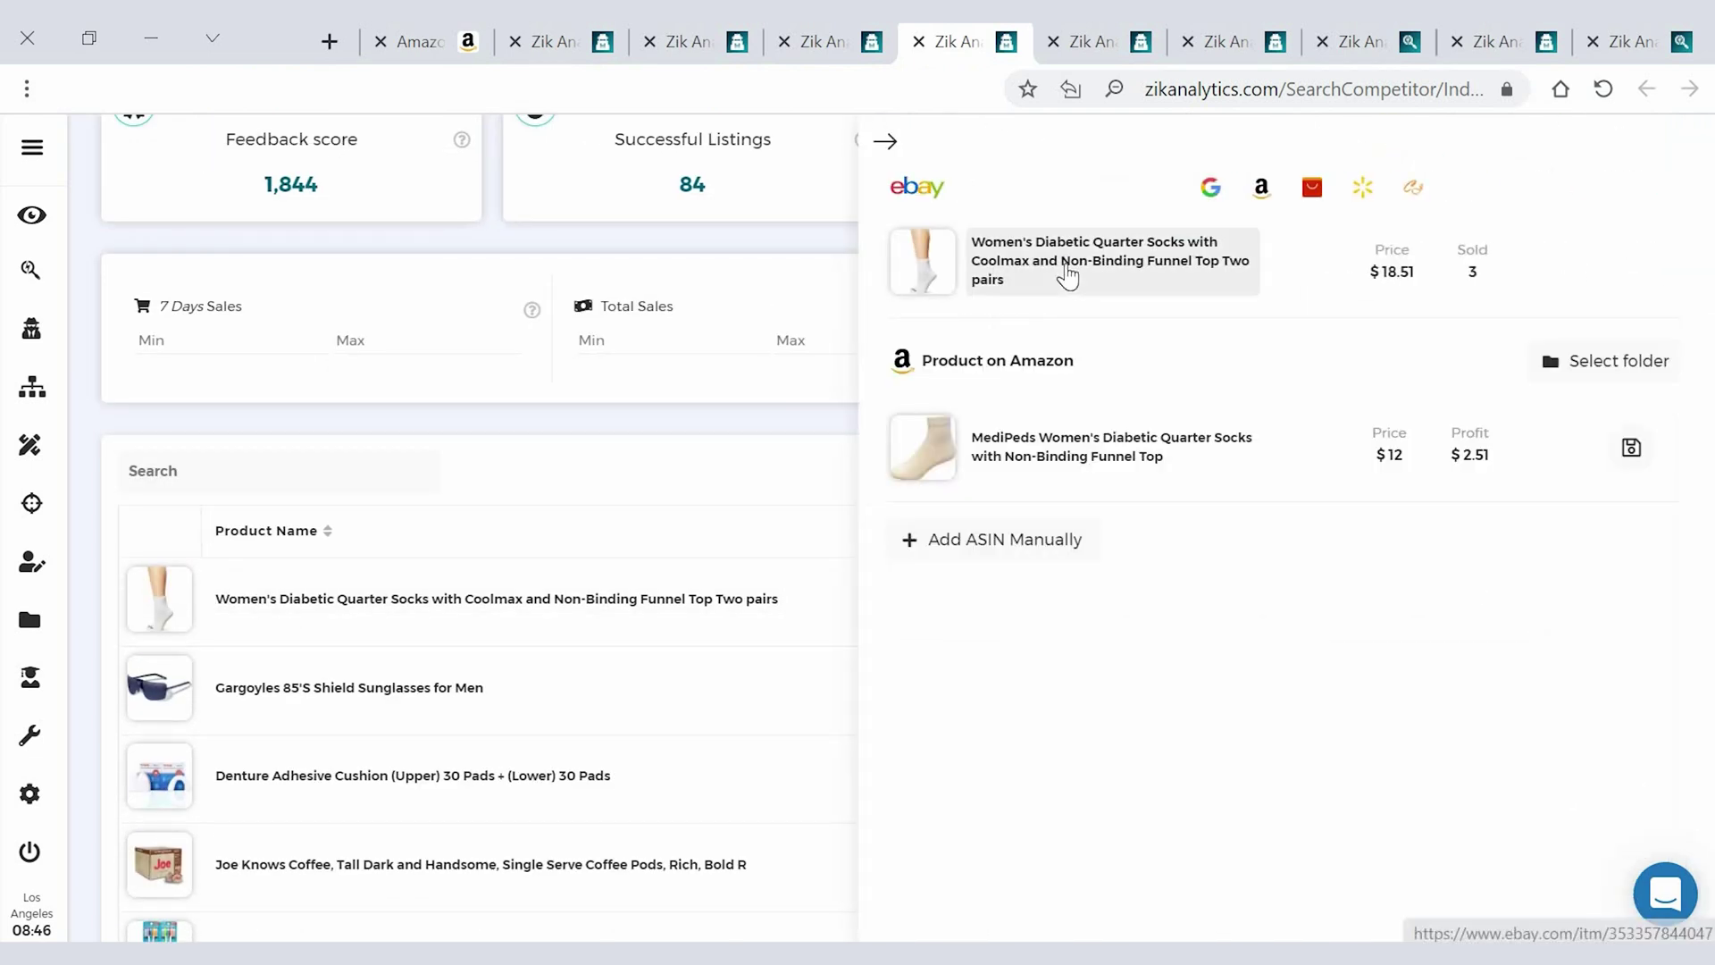
pyautogui.click(1066, 266)
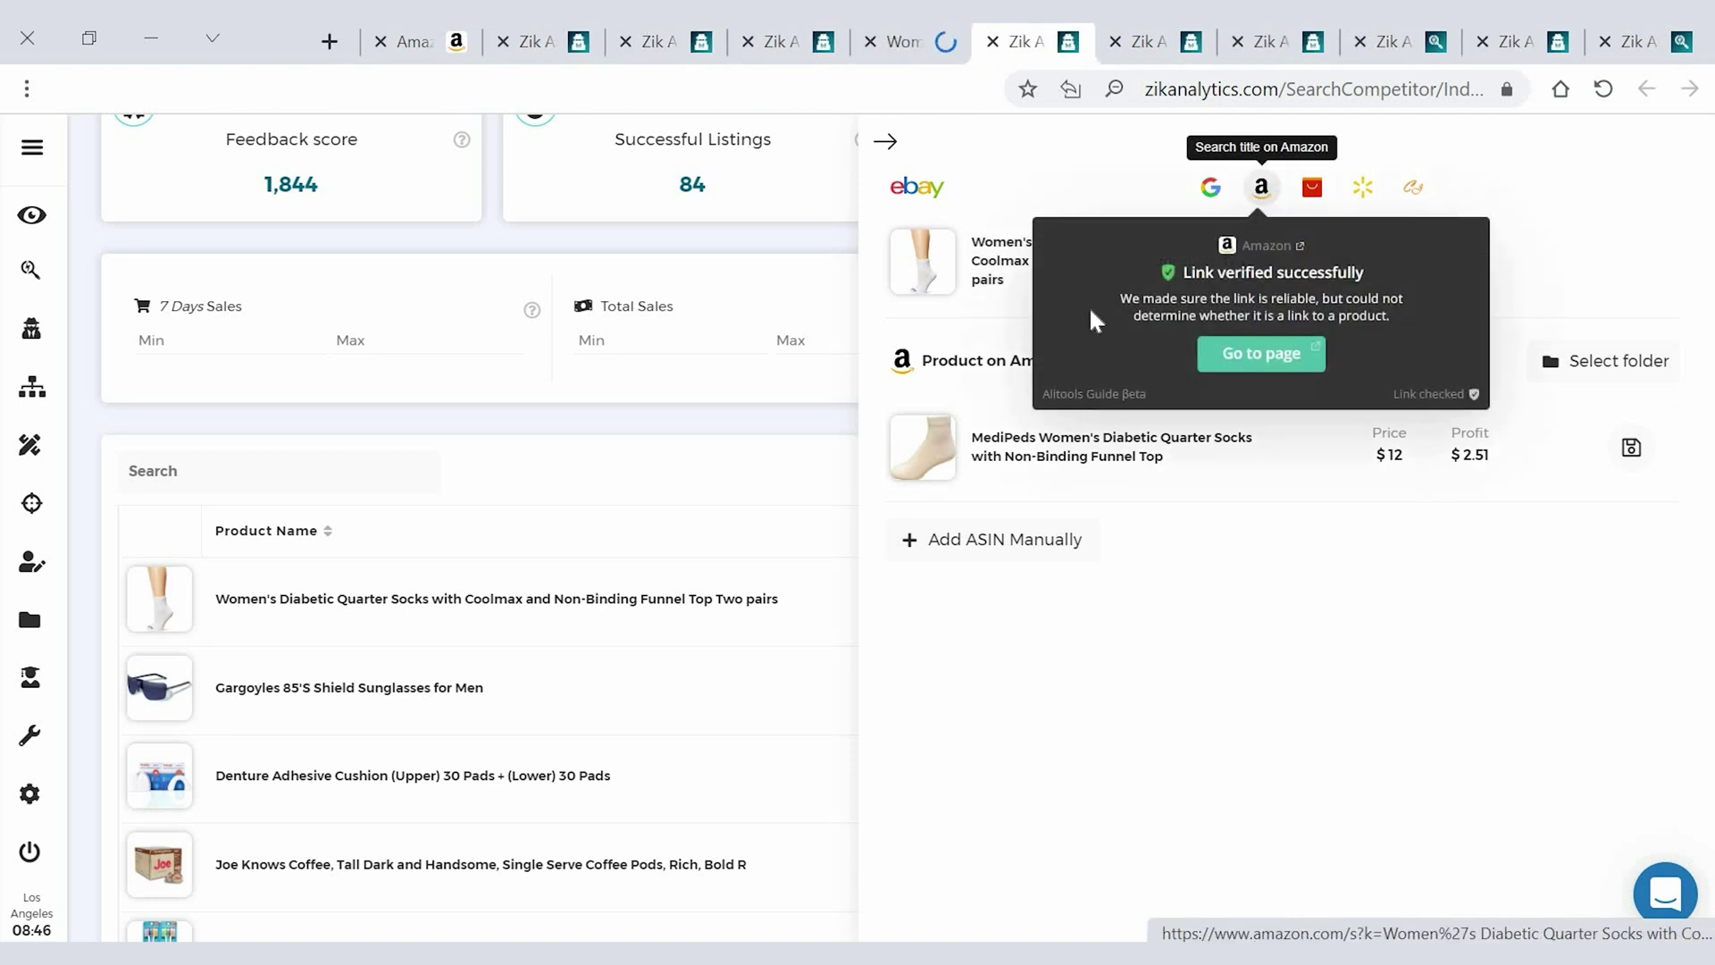
pyautogui.click(1122, 462)
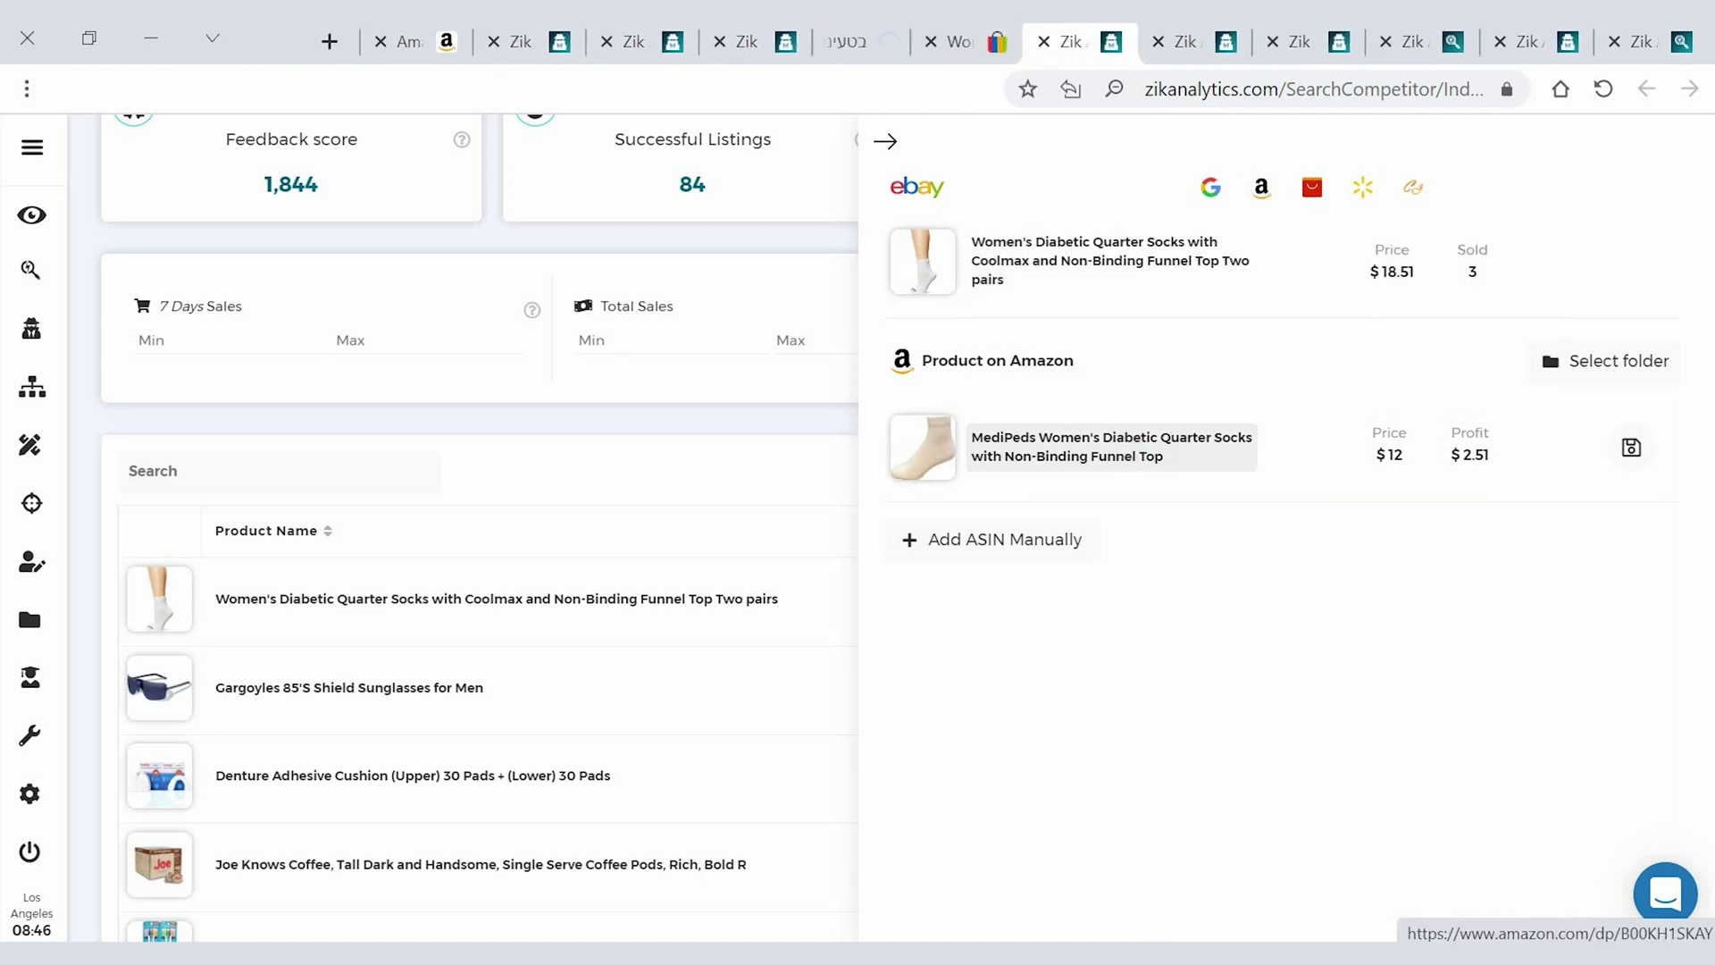
pyautogui.click(968, 36)
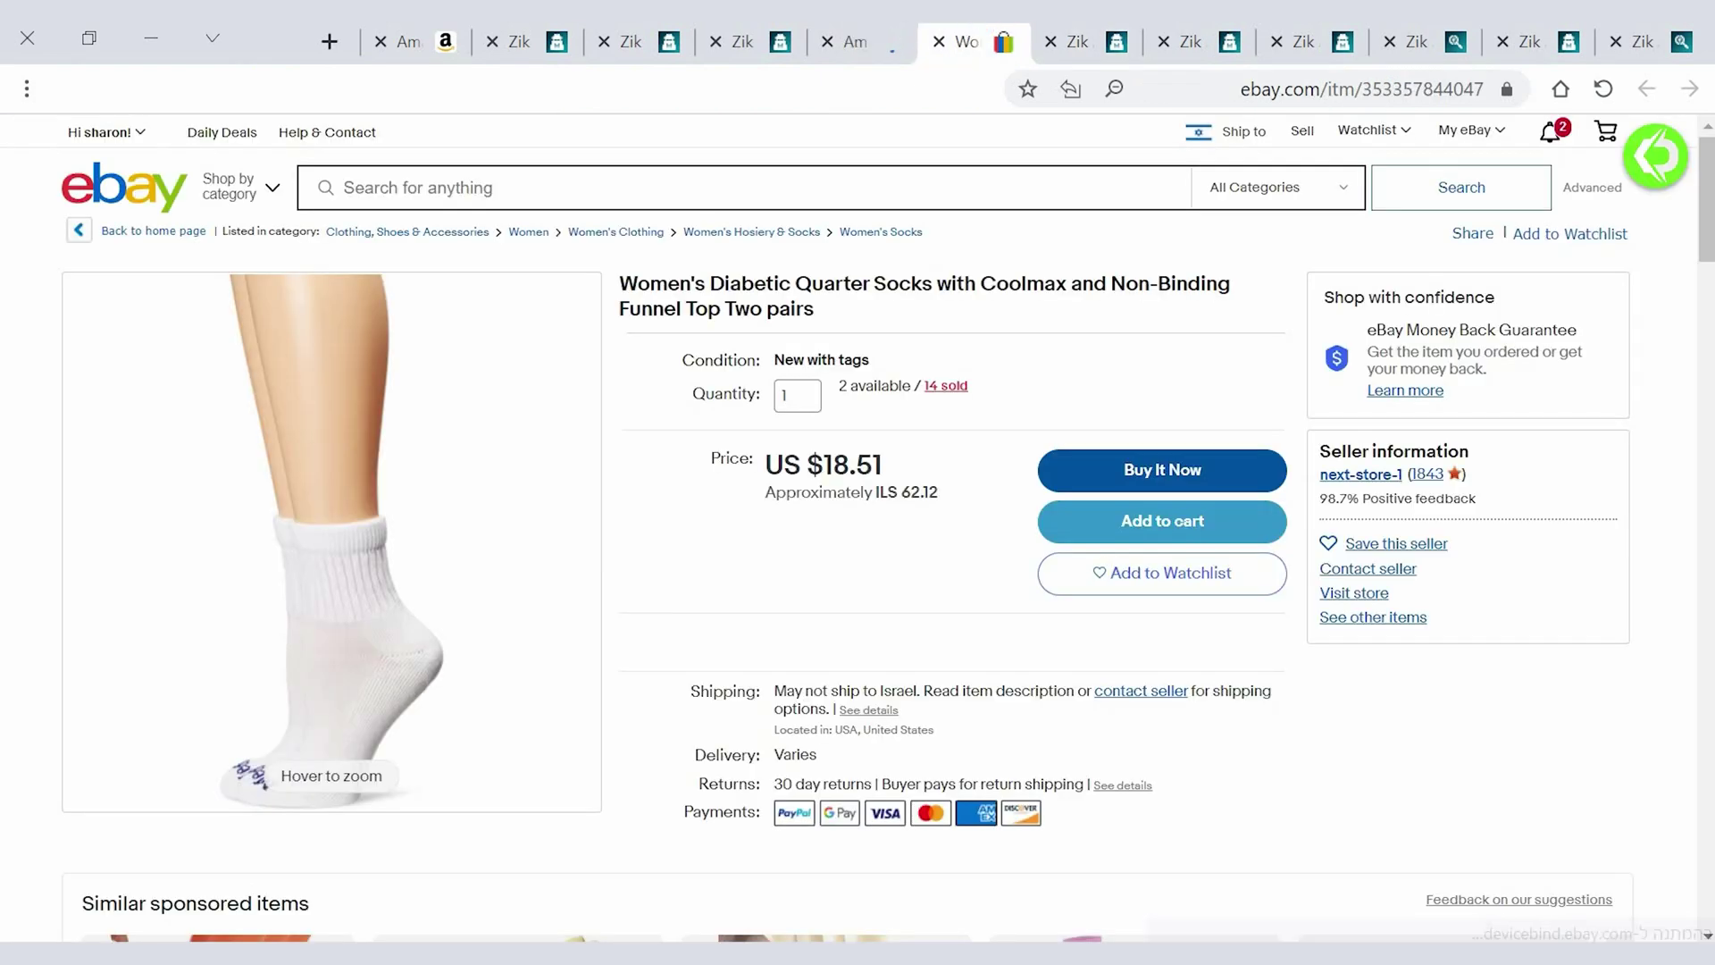
pyautogui.hotkey('ctrl', 'w')
pyautogui.hotkey('ctrl', 'w')
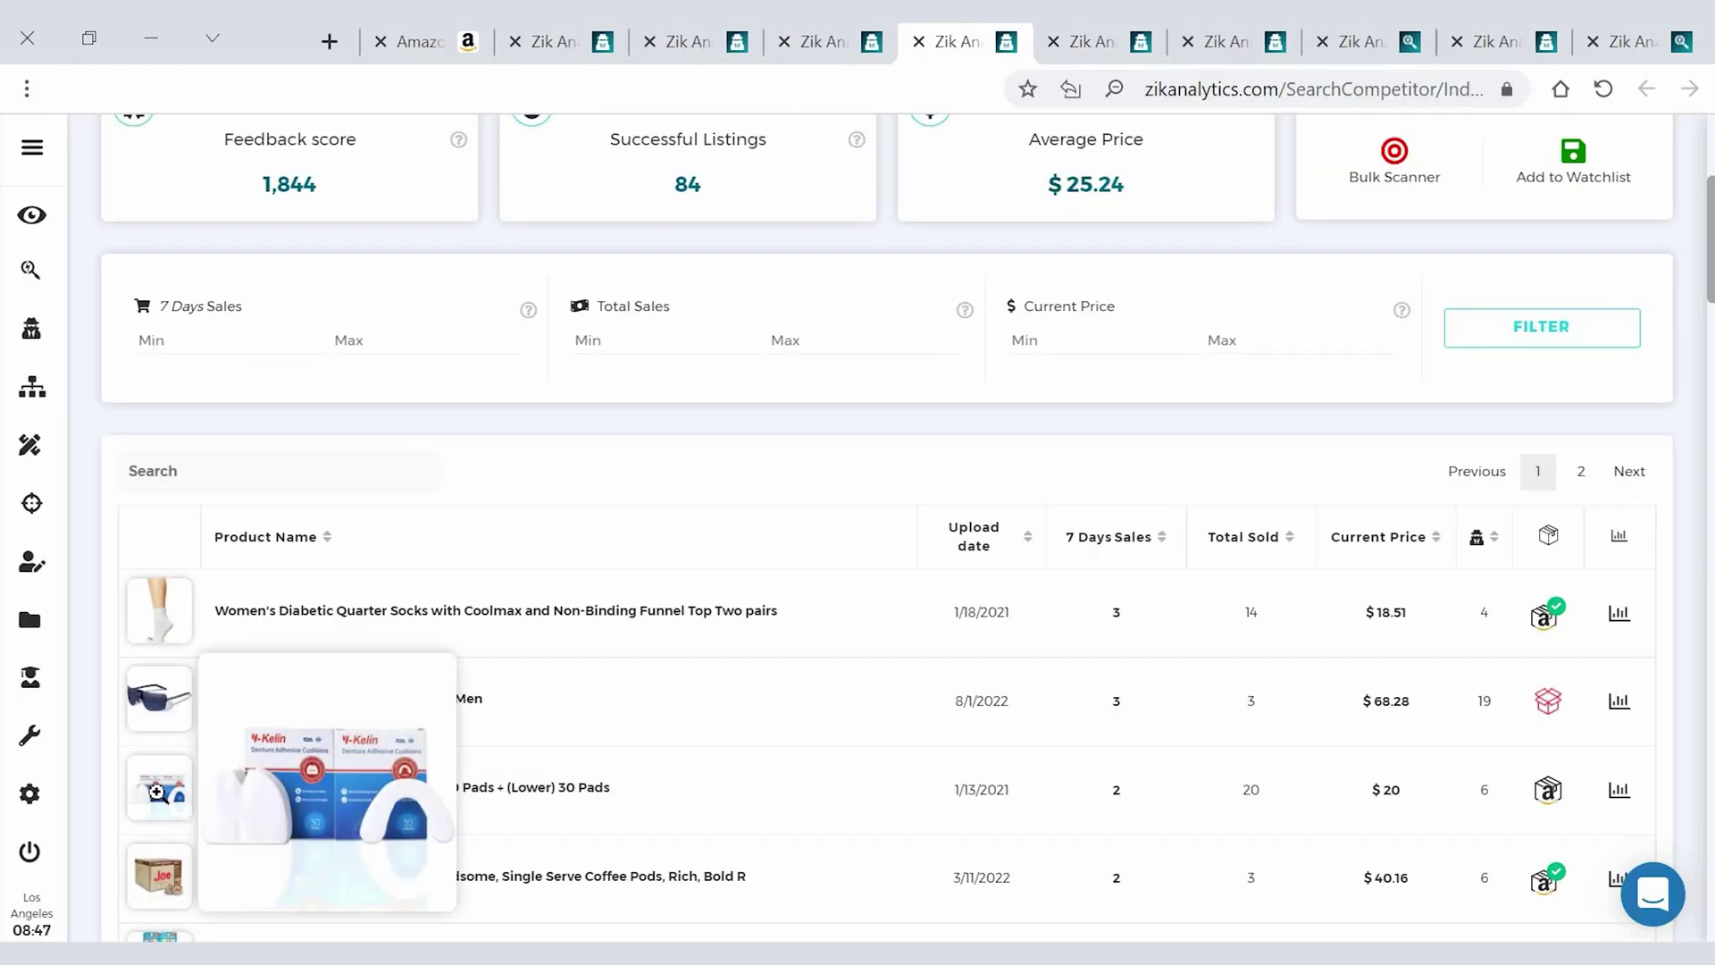
# Step: Check the Joe Knows Coffee pods' Amazon match, then switch to the royal-products-1 seller profile
pyautogui.scroll(-3, 159, 777)
pyautogui.moveTo(154, 710)
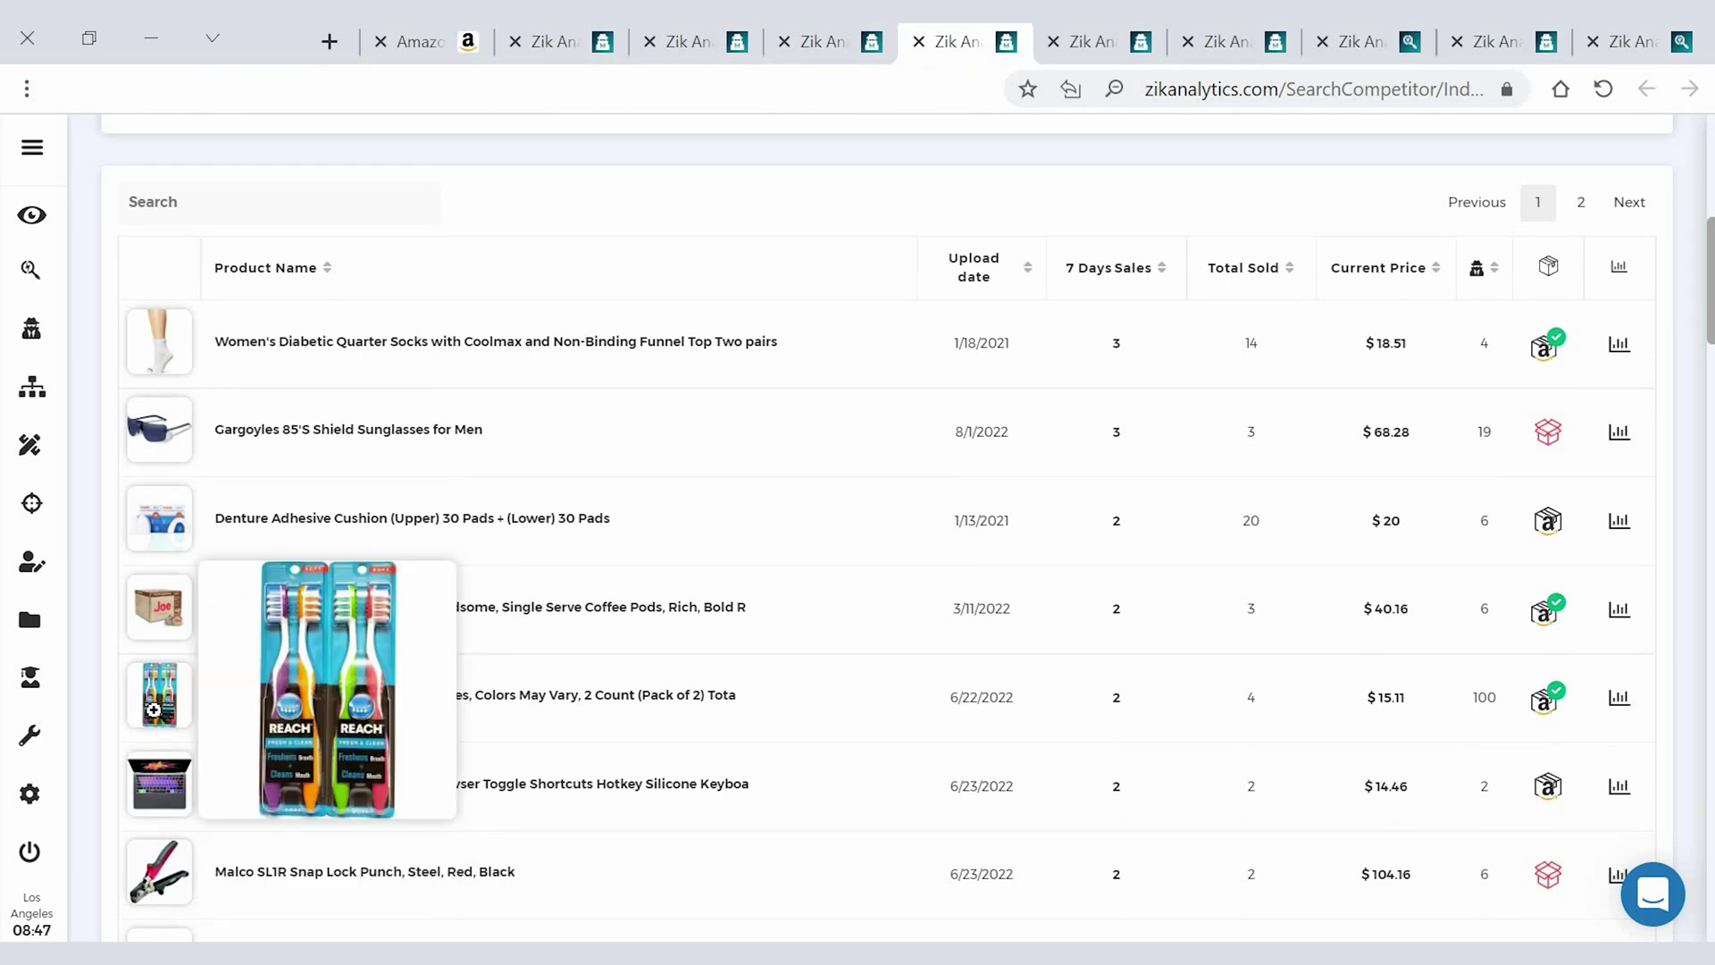
pyautogui.click(1544, 613)
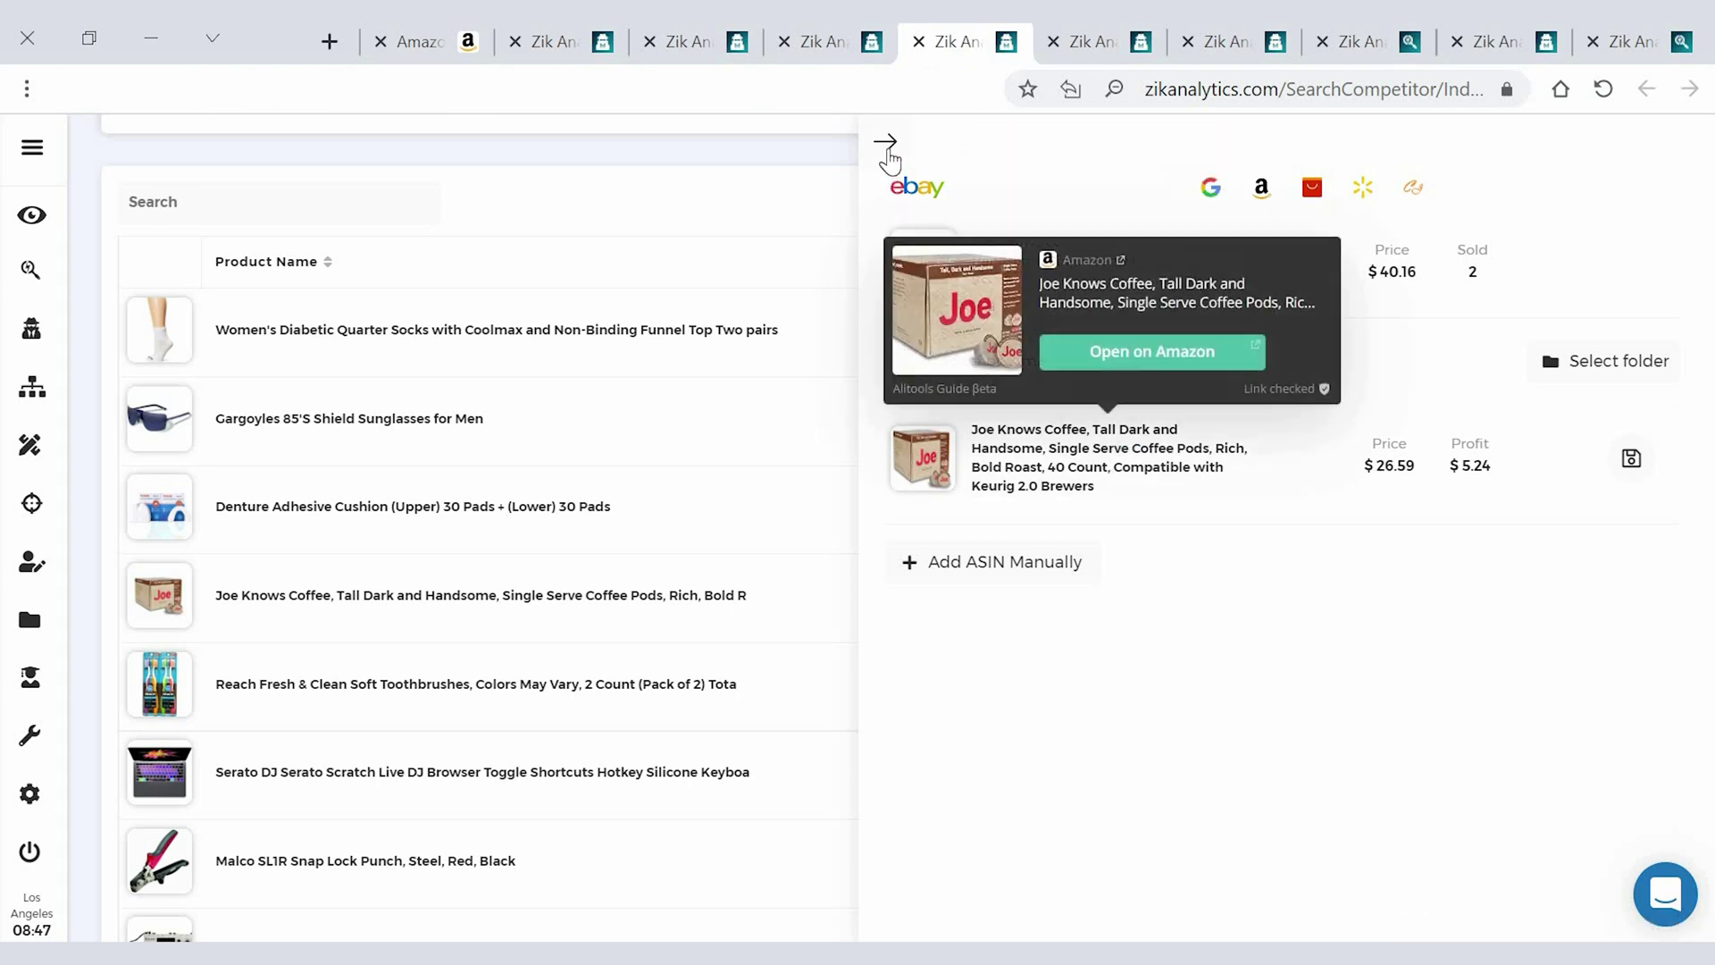
pyautogui.click(887, 147)
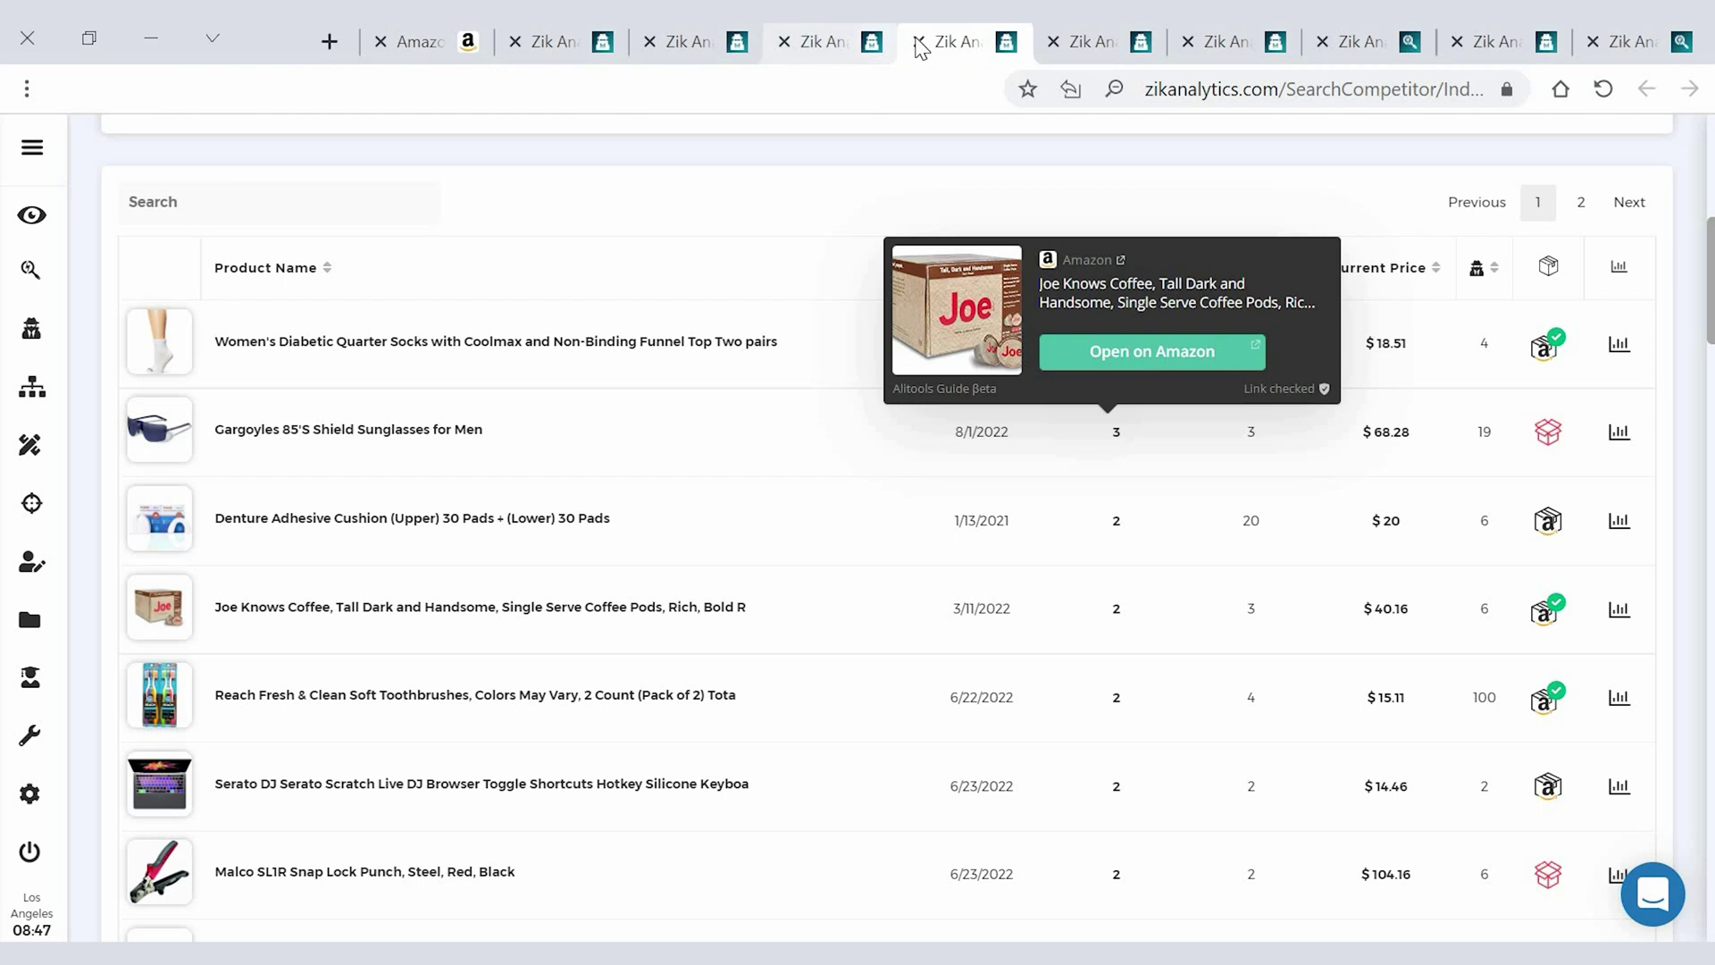
pyautogui.click(856, 41)
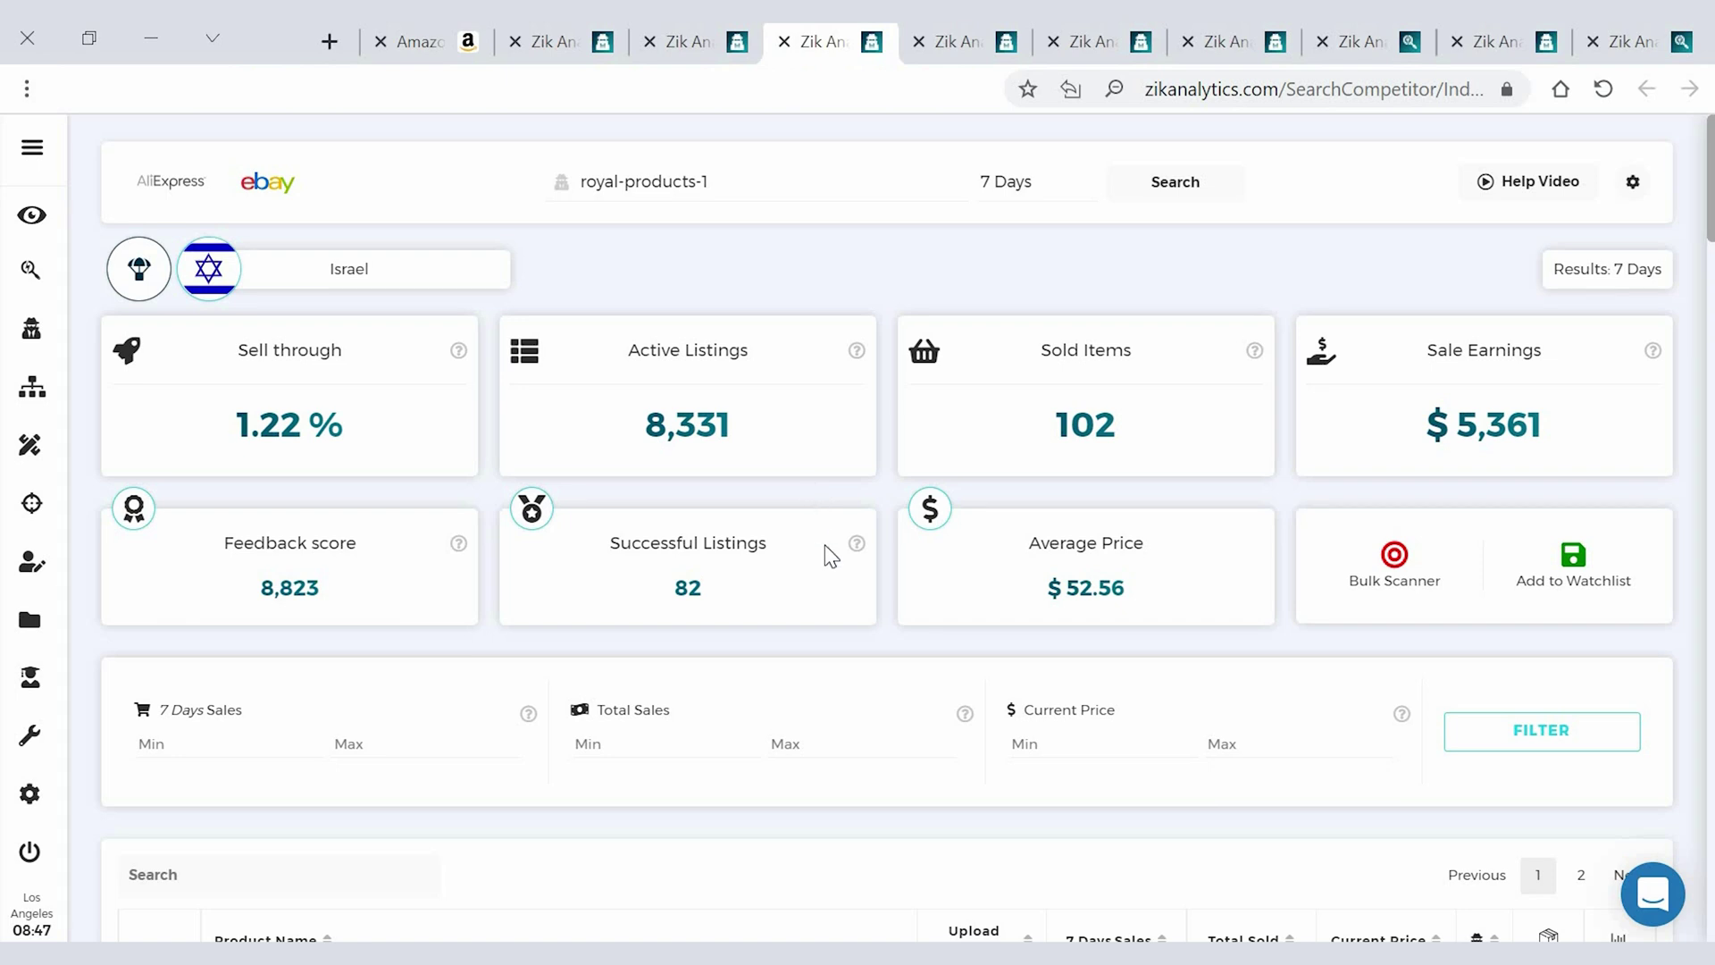
# Step: Open the Amazon match for the Xmasir Jagua Henna Applicator Bottles Kit ($5.99, $2.99 profit)
pyautogui.scroll(-5, 790, 550)
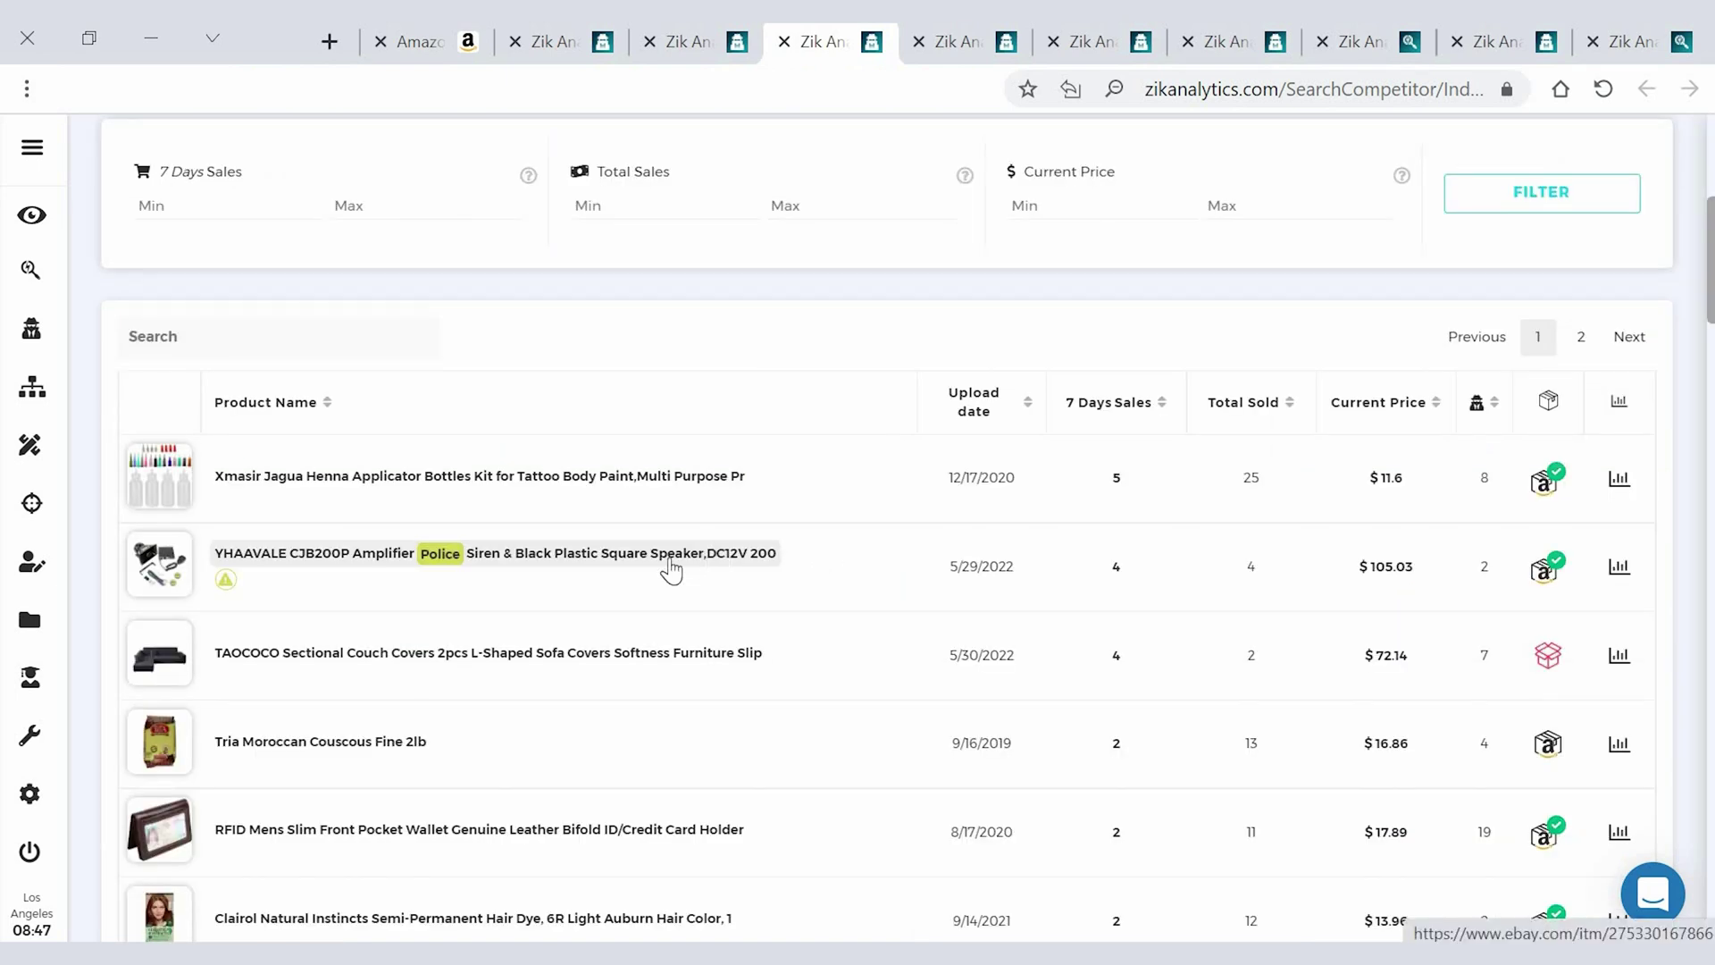
pyautogui.moveTo(143, 475)
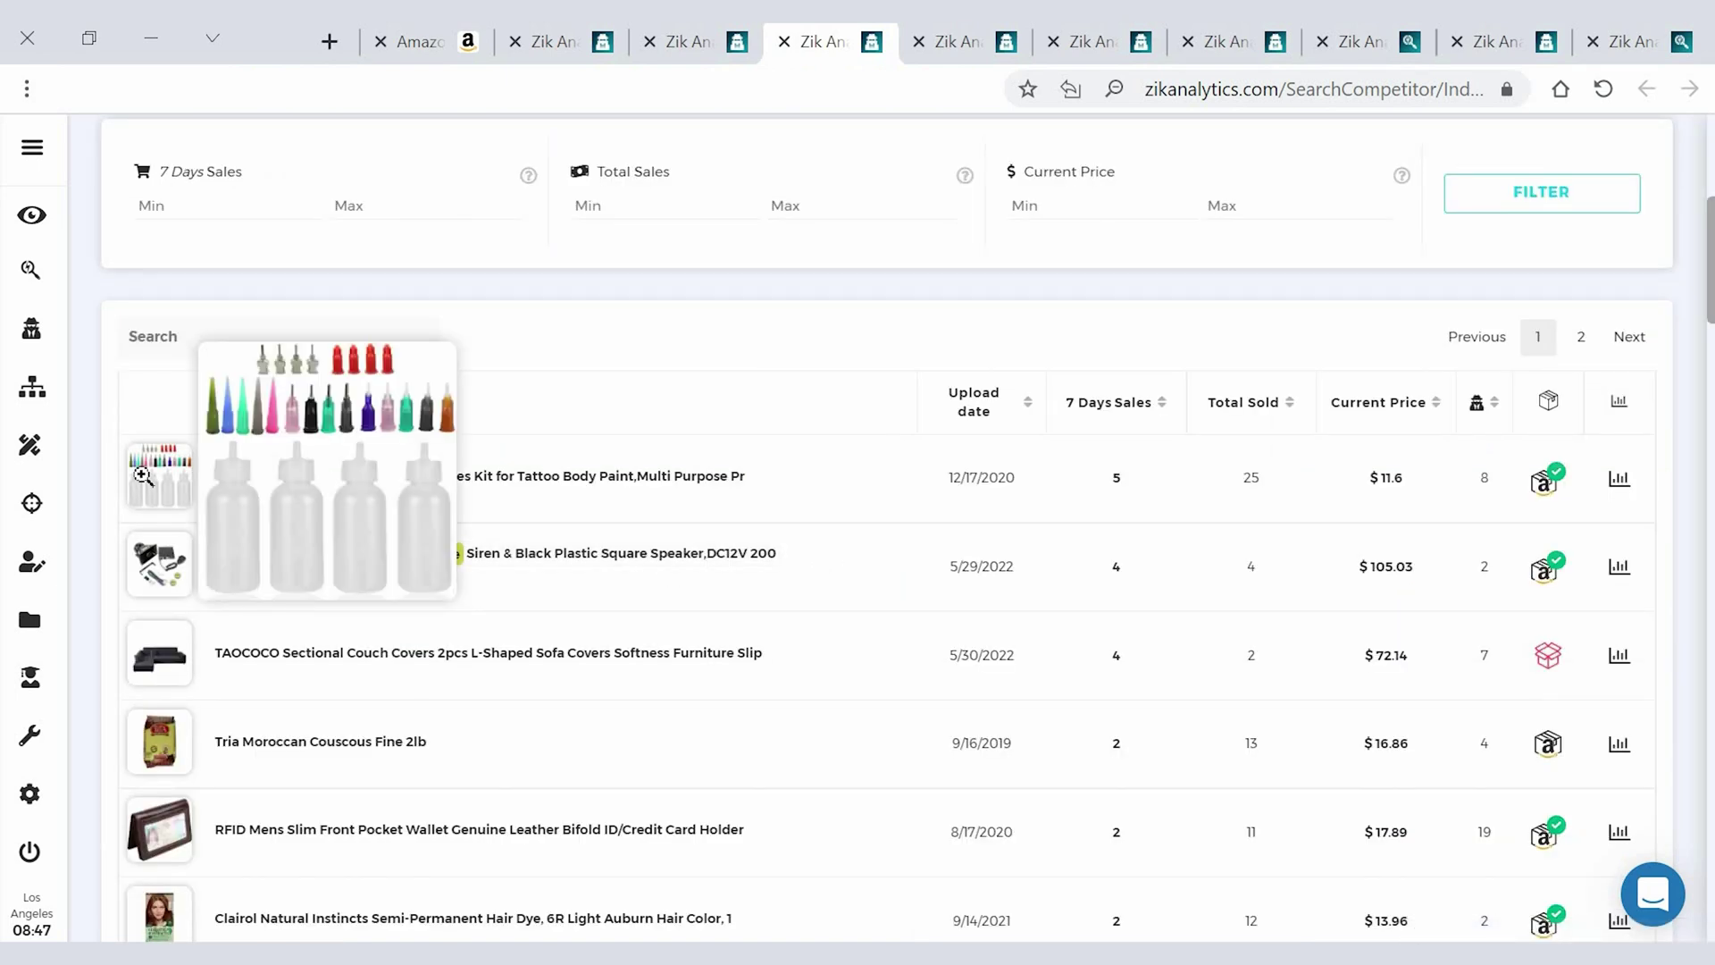
pyautogui.click(1549, 487)
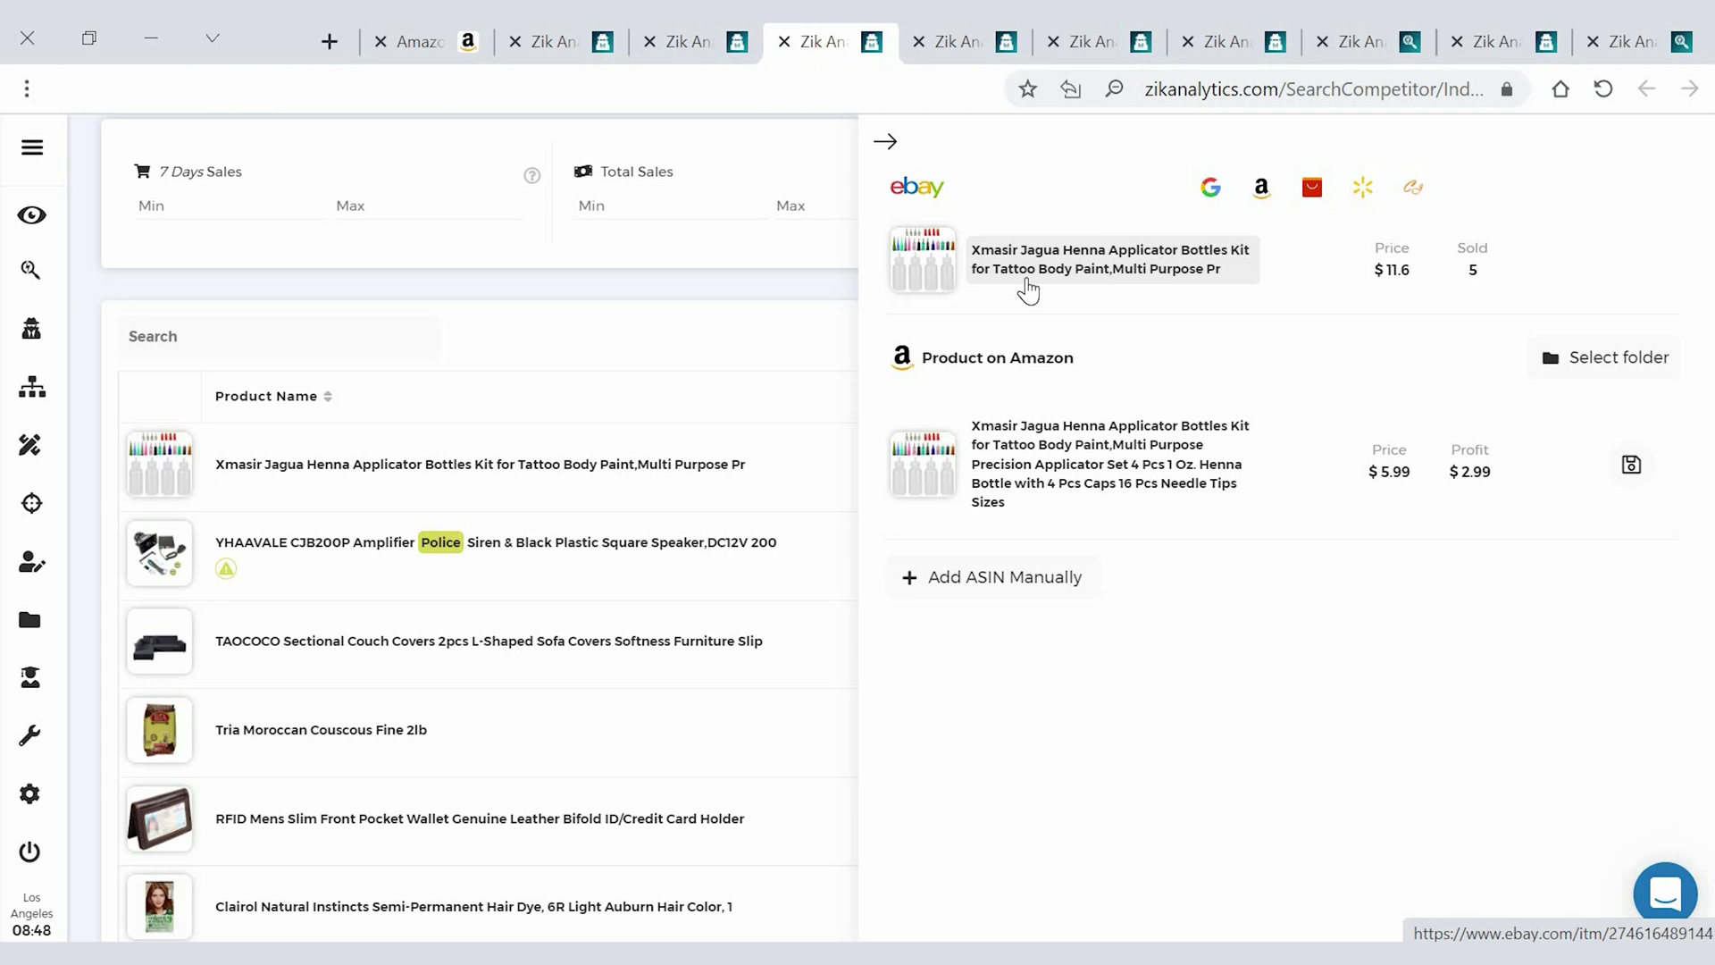
# Step: Review the henna kit's eBay listing ($11.60, 25 sold, 9 watchers) and its description, then close it
pyautogui.click(1034, 287)
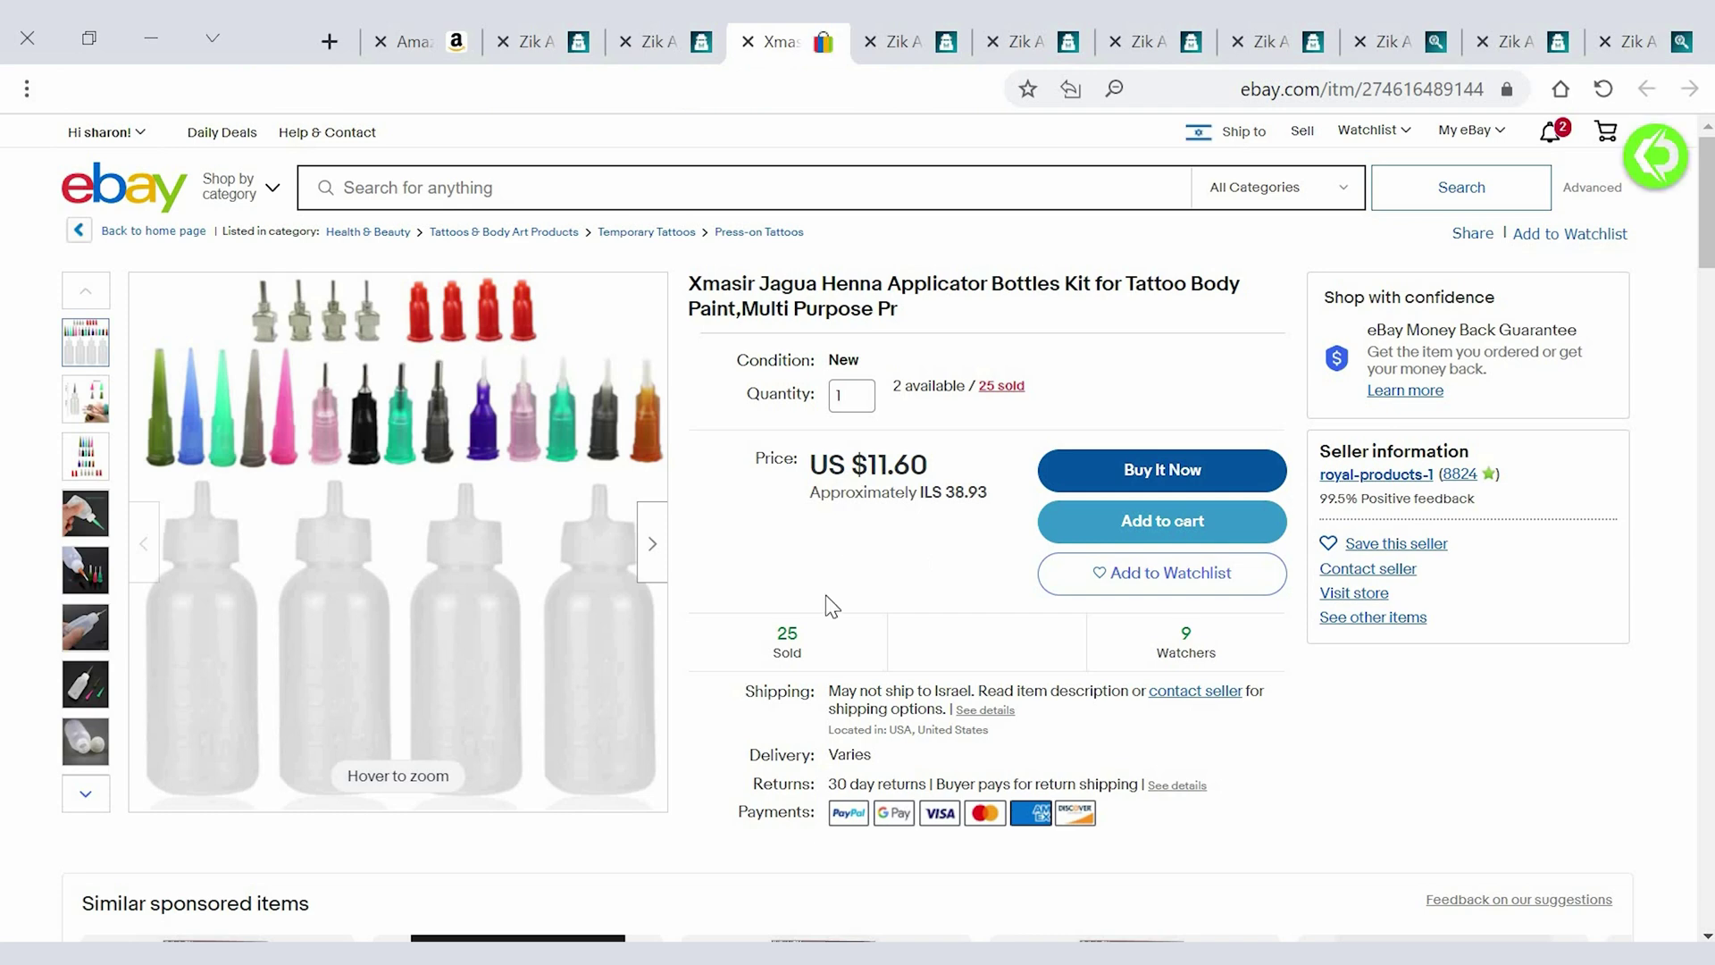
pyautogui.scroll(-8, 826, 597)
pyautogui.scroll(-10, 827, 611)
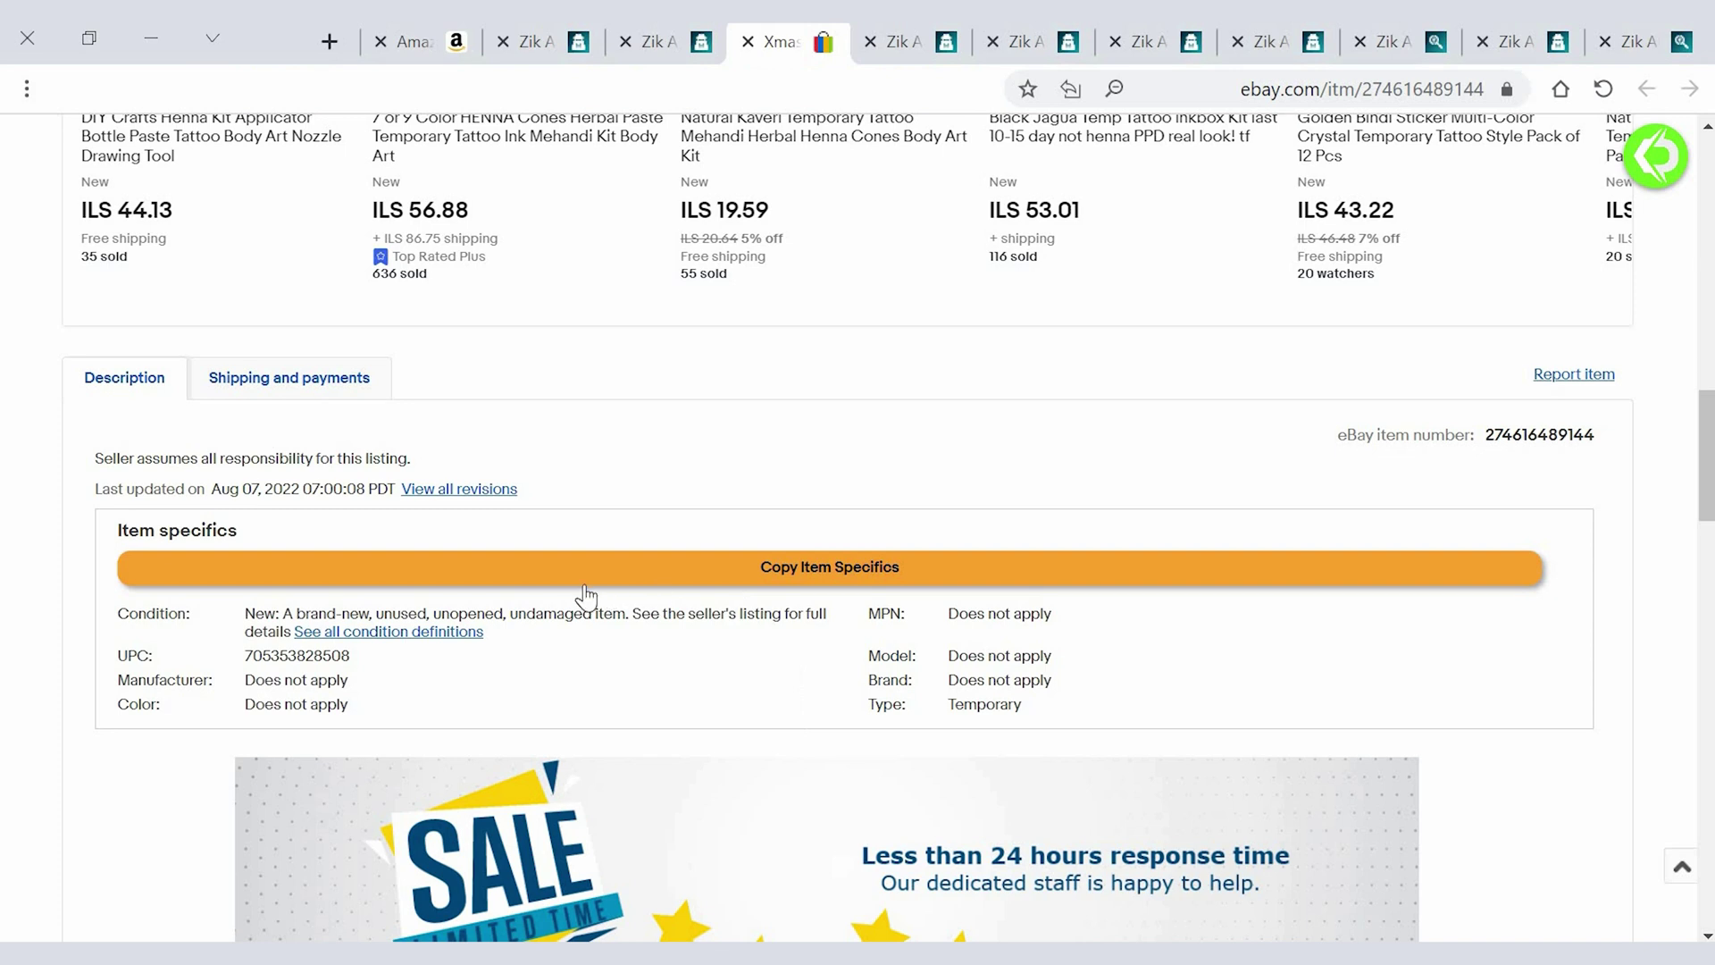
pyautogui.scroll(-3, 580, 587)
pyautogui.scroll(-2, 585, 597)
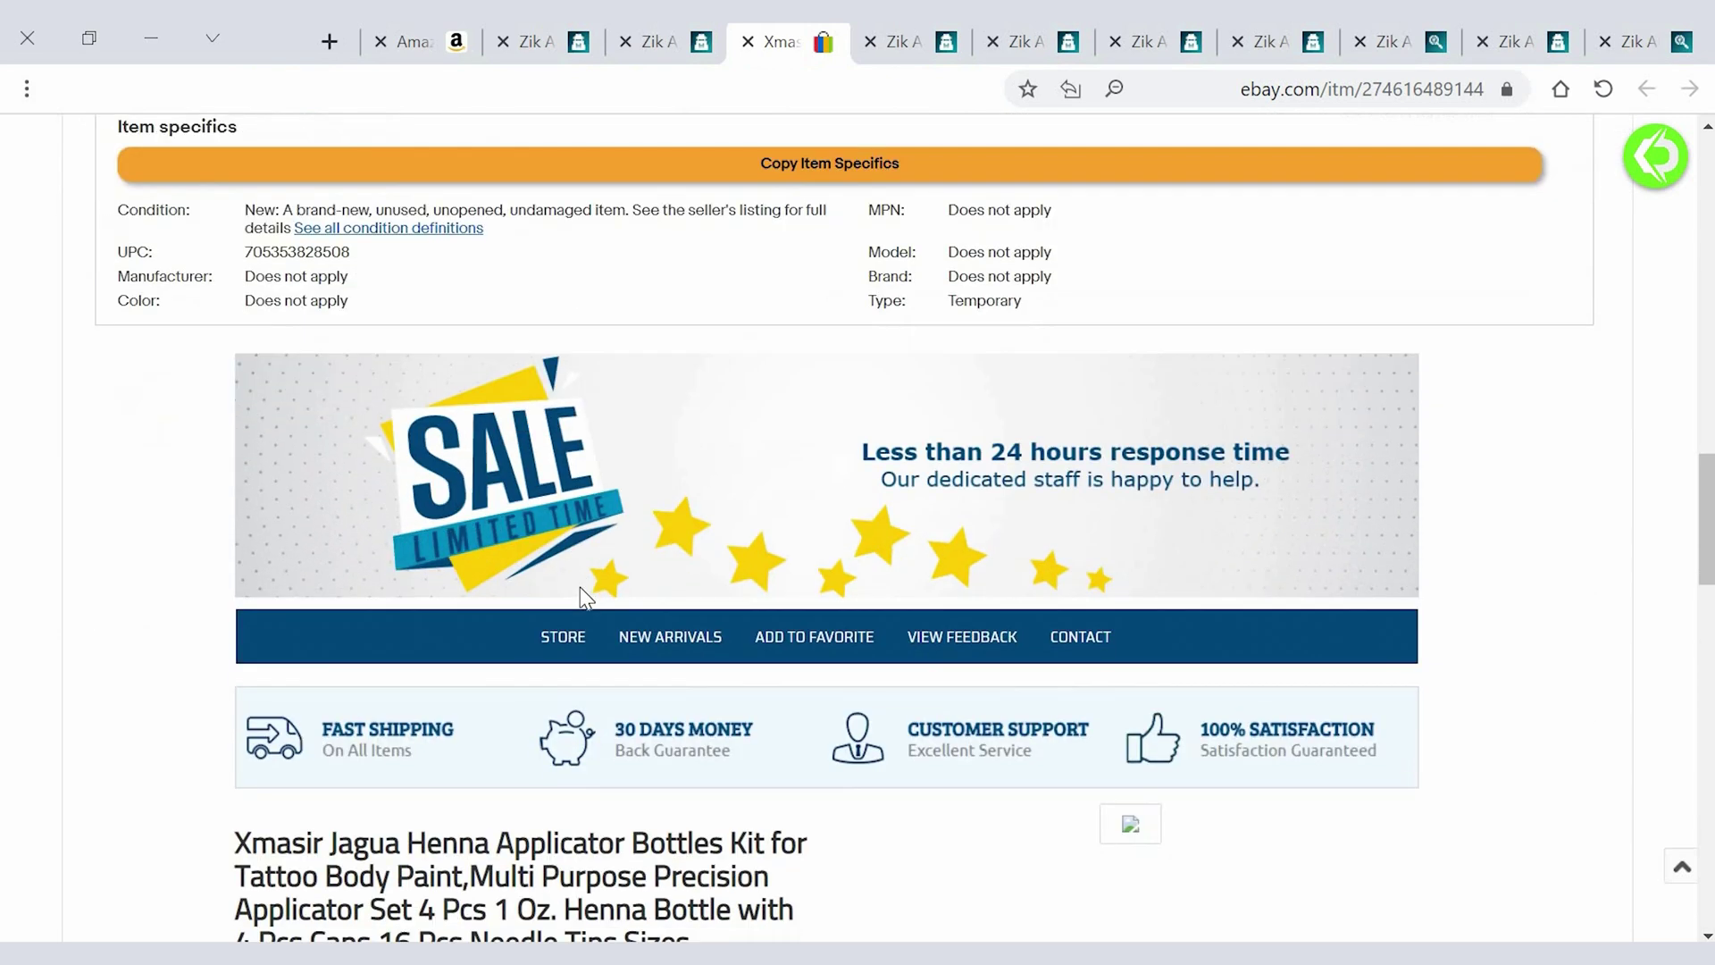
pyautogui.scroll(-6, 581, 587)
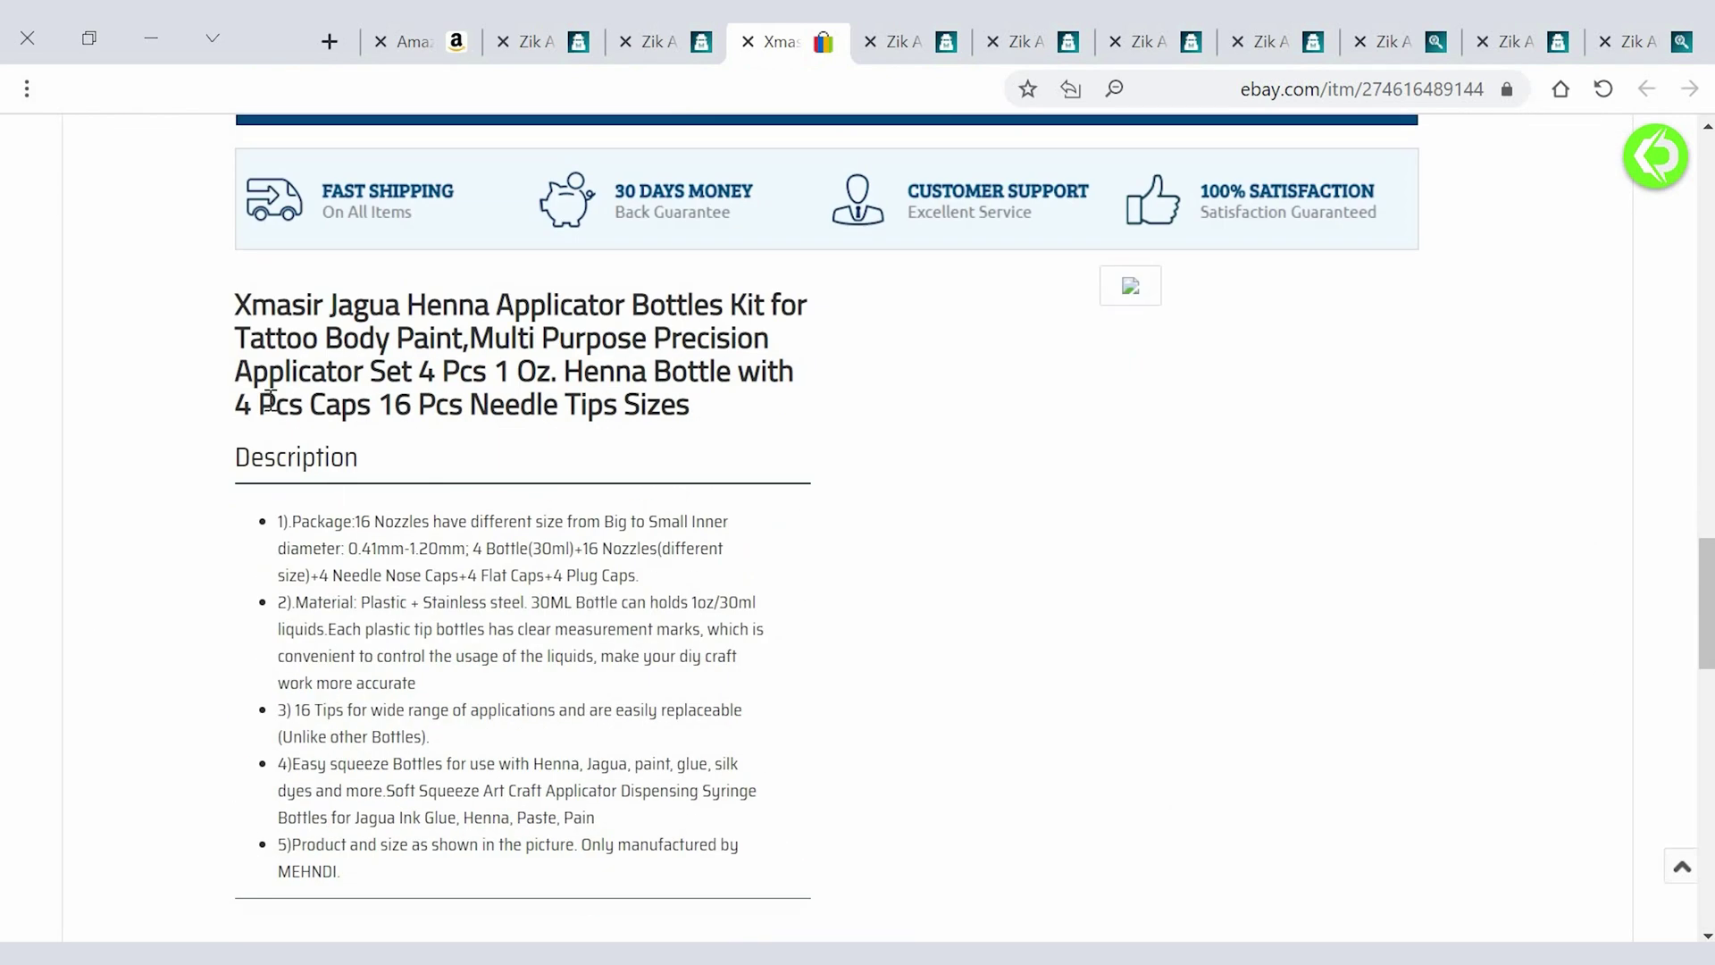
pyautogui.scroll(-6, 618, 645)
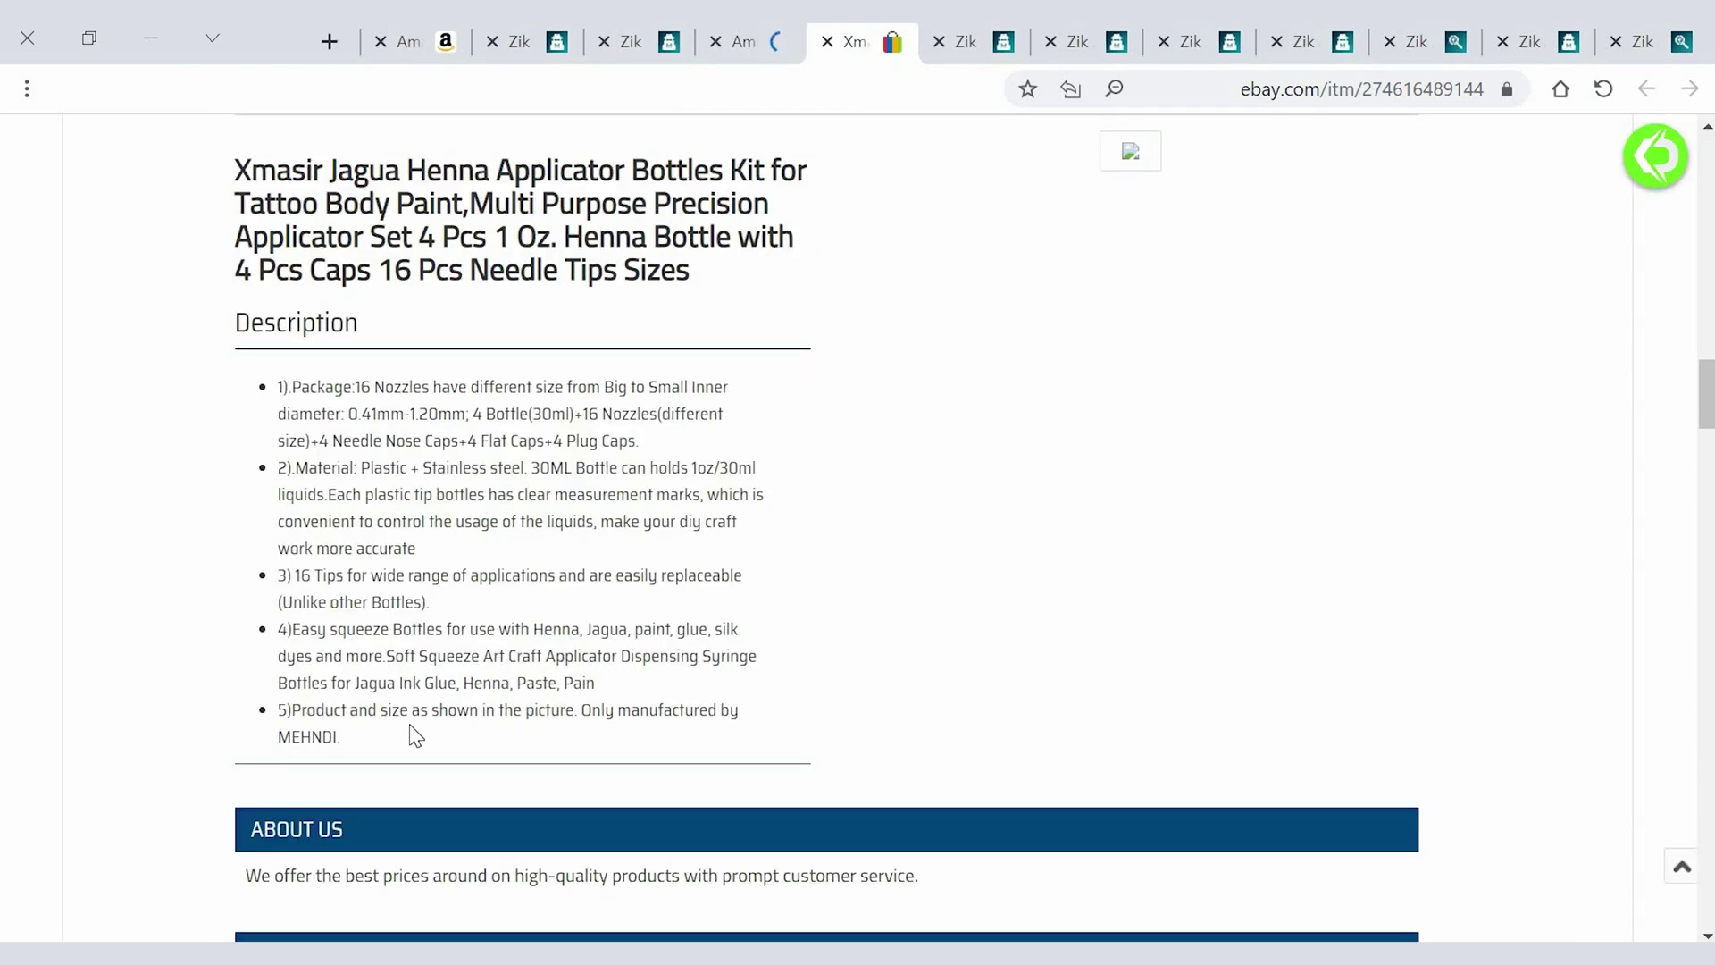
pyautogui.scroll(15, 1006, 518)
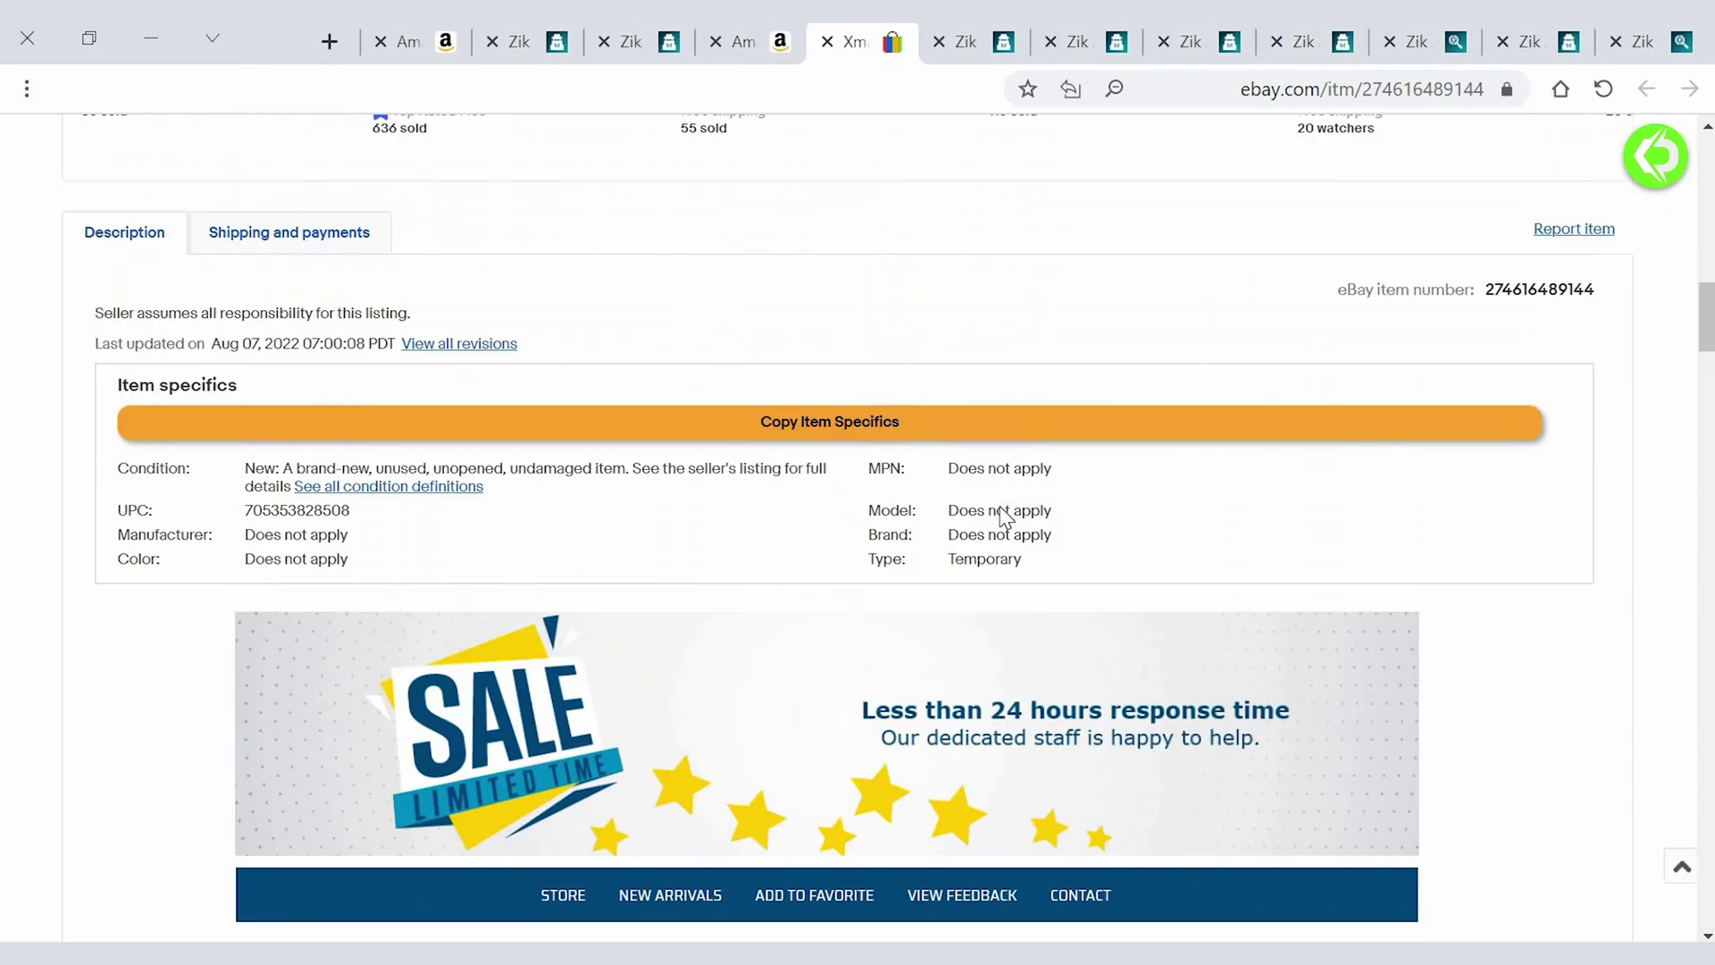
pyautogui.scroll(15, 1007, 518)
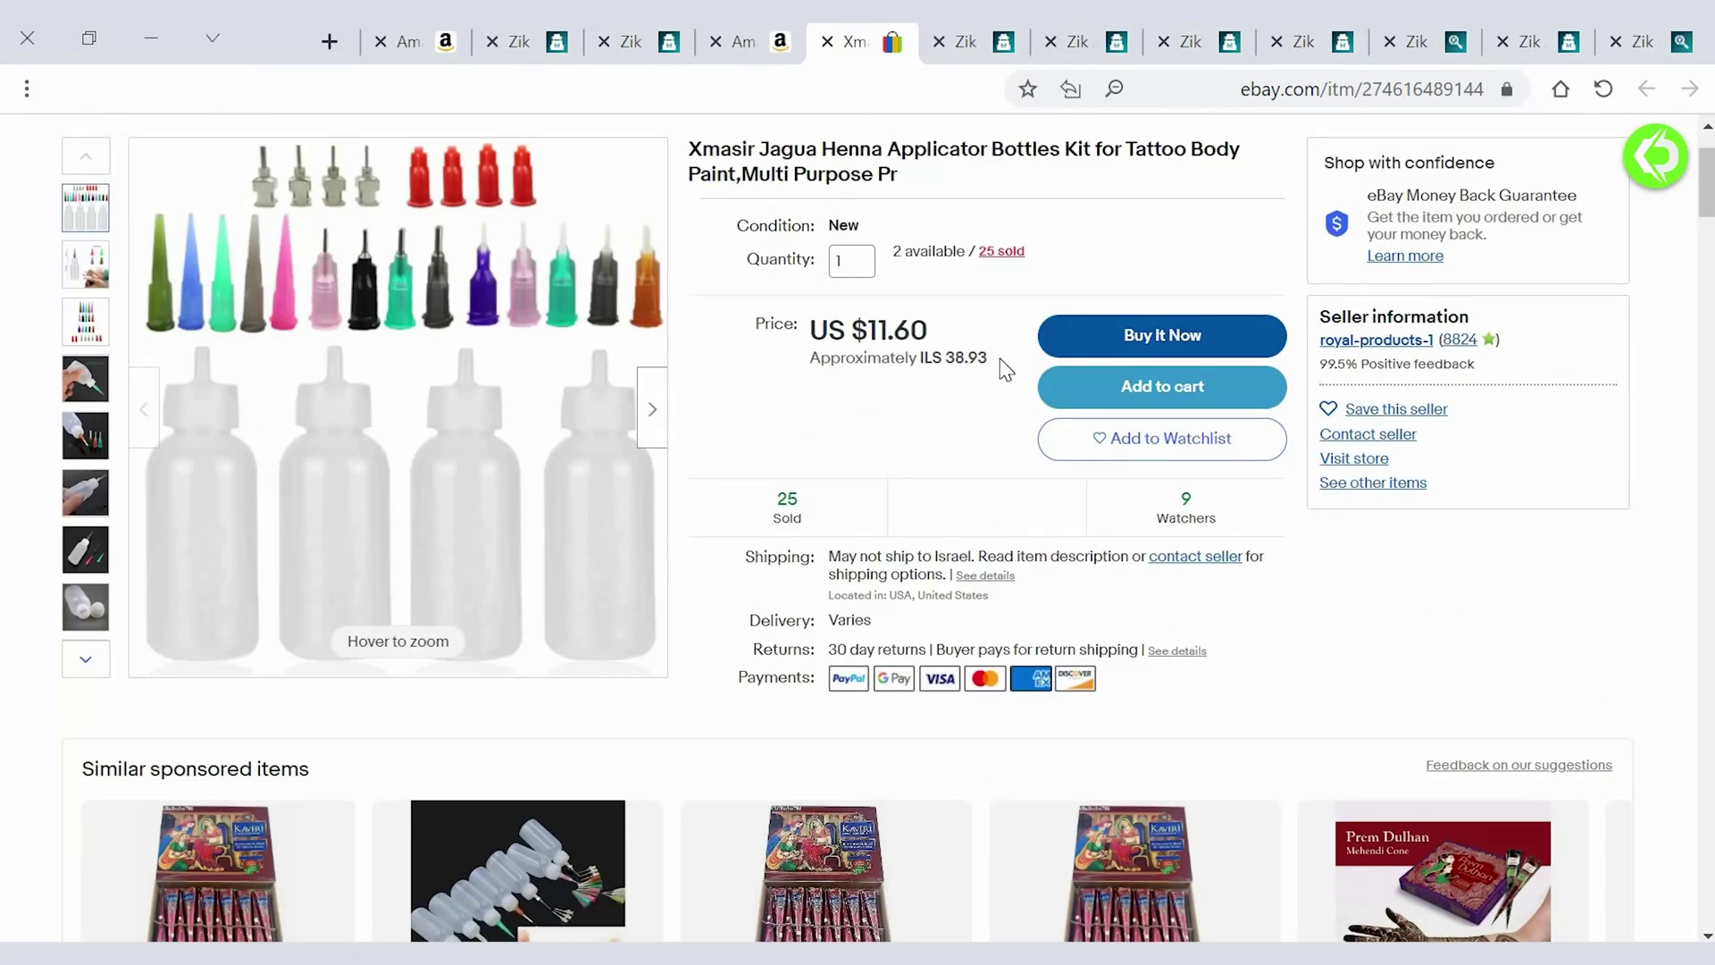
pyautogui.click(828, 42)
# Step: Close the henna kit's Amazon page and panel, then show the YHAAVALE amplifier's match ($69.99, $13.73 profit)
pyautogui.click(827, 42)
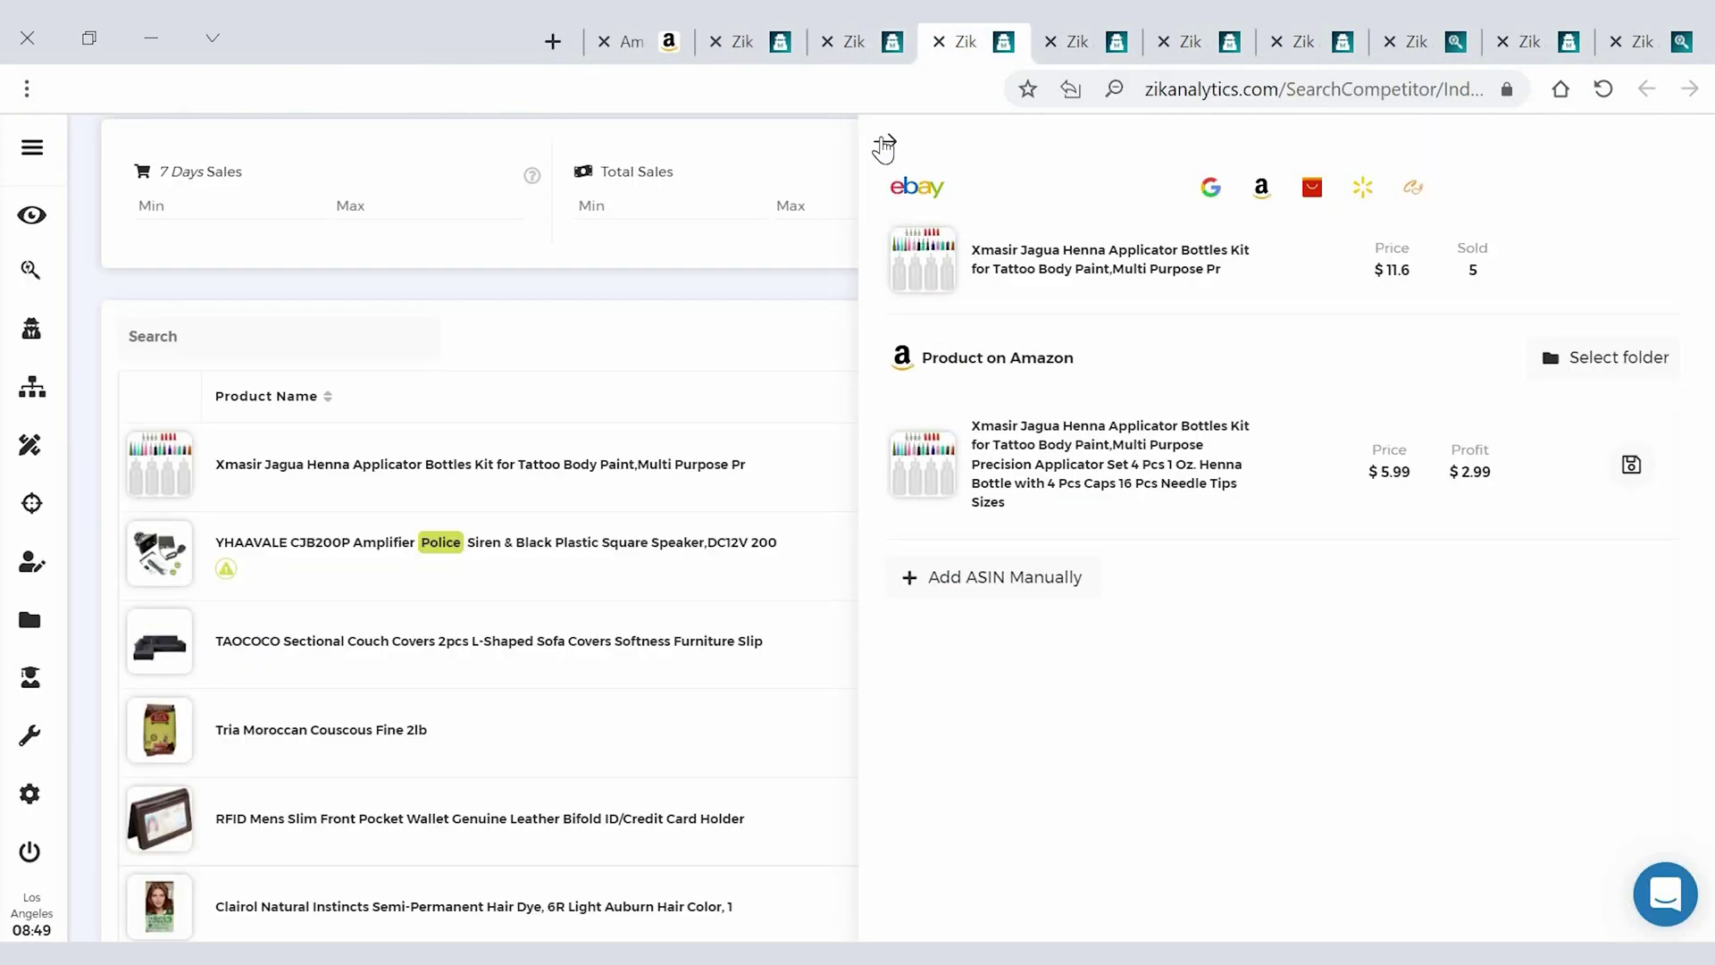
pyautogui.click(884, 142)
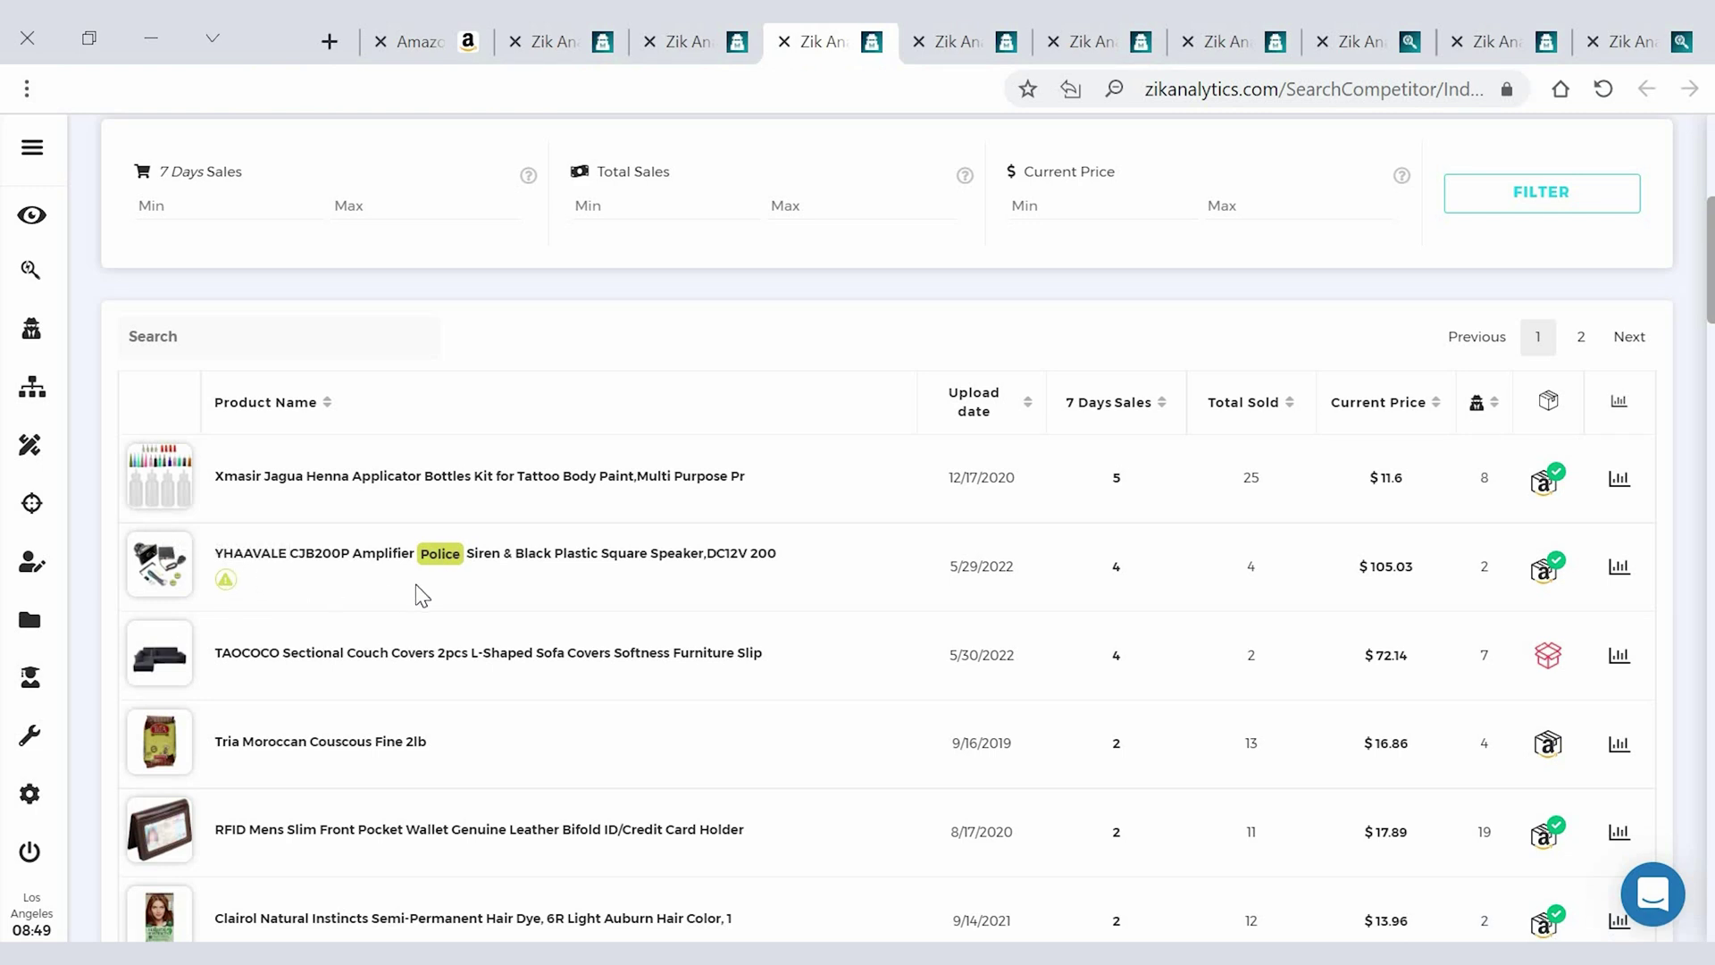
pyautogui.click(1546, 577)
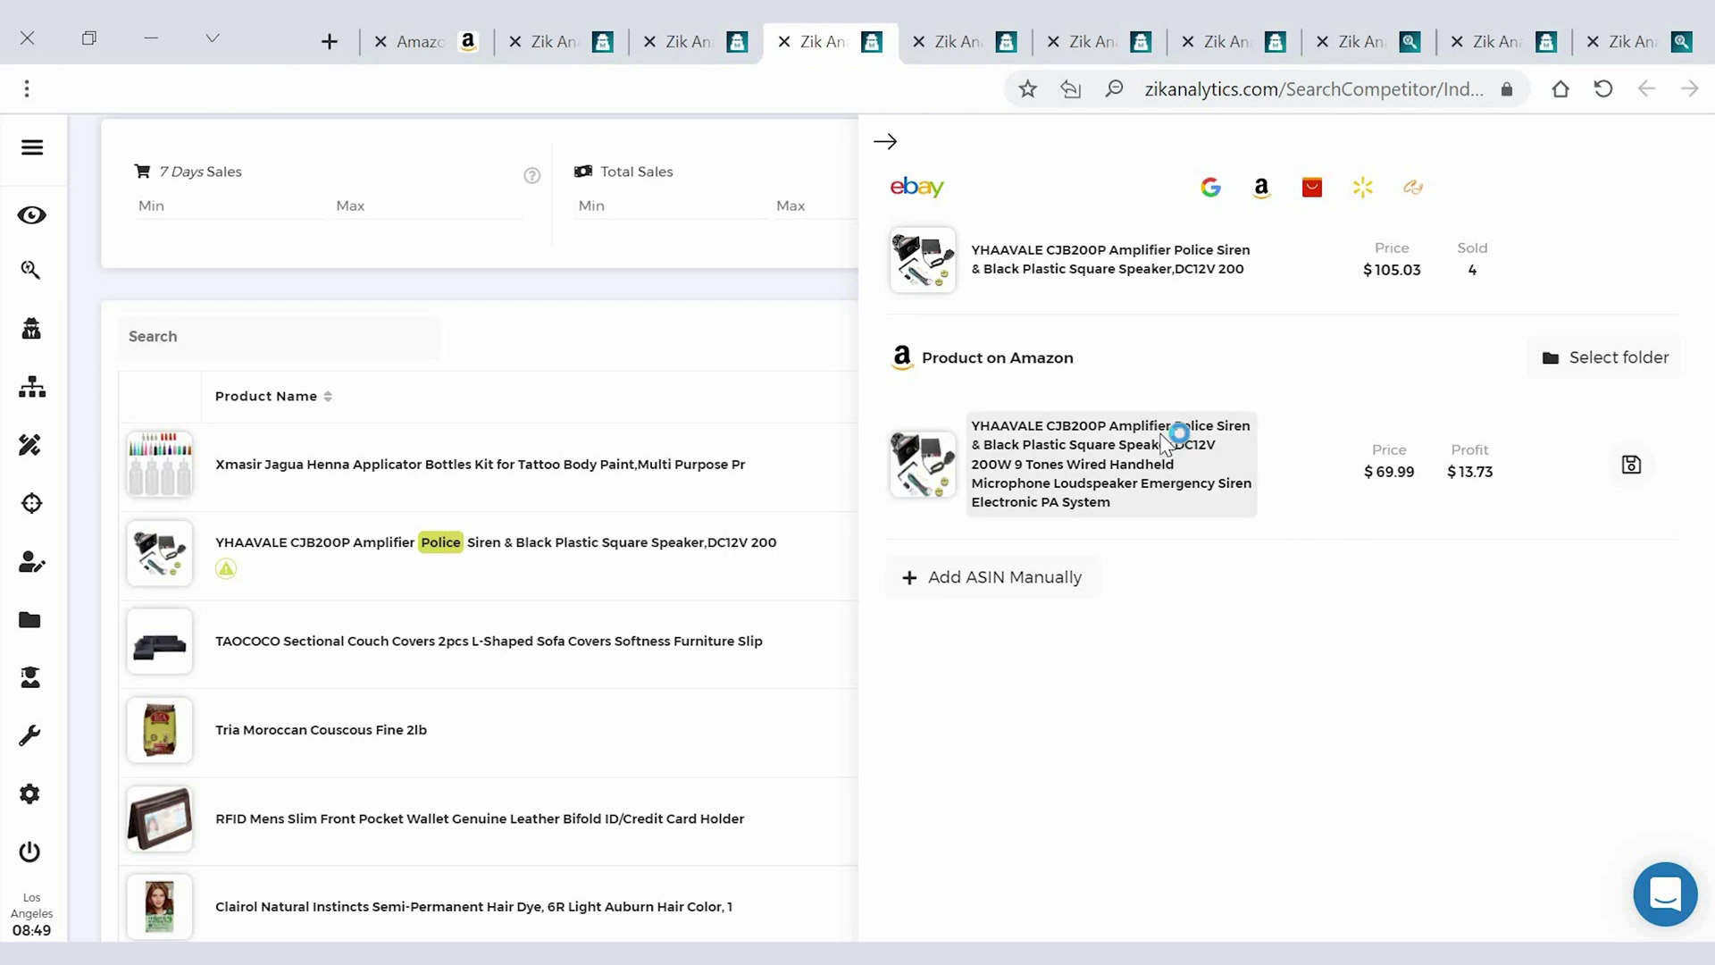
pyautogui.moveTo(1161, 478)
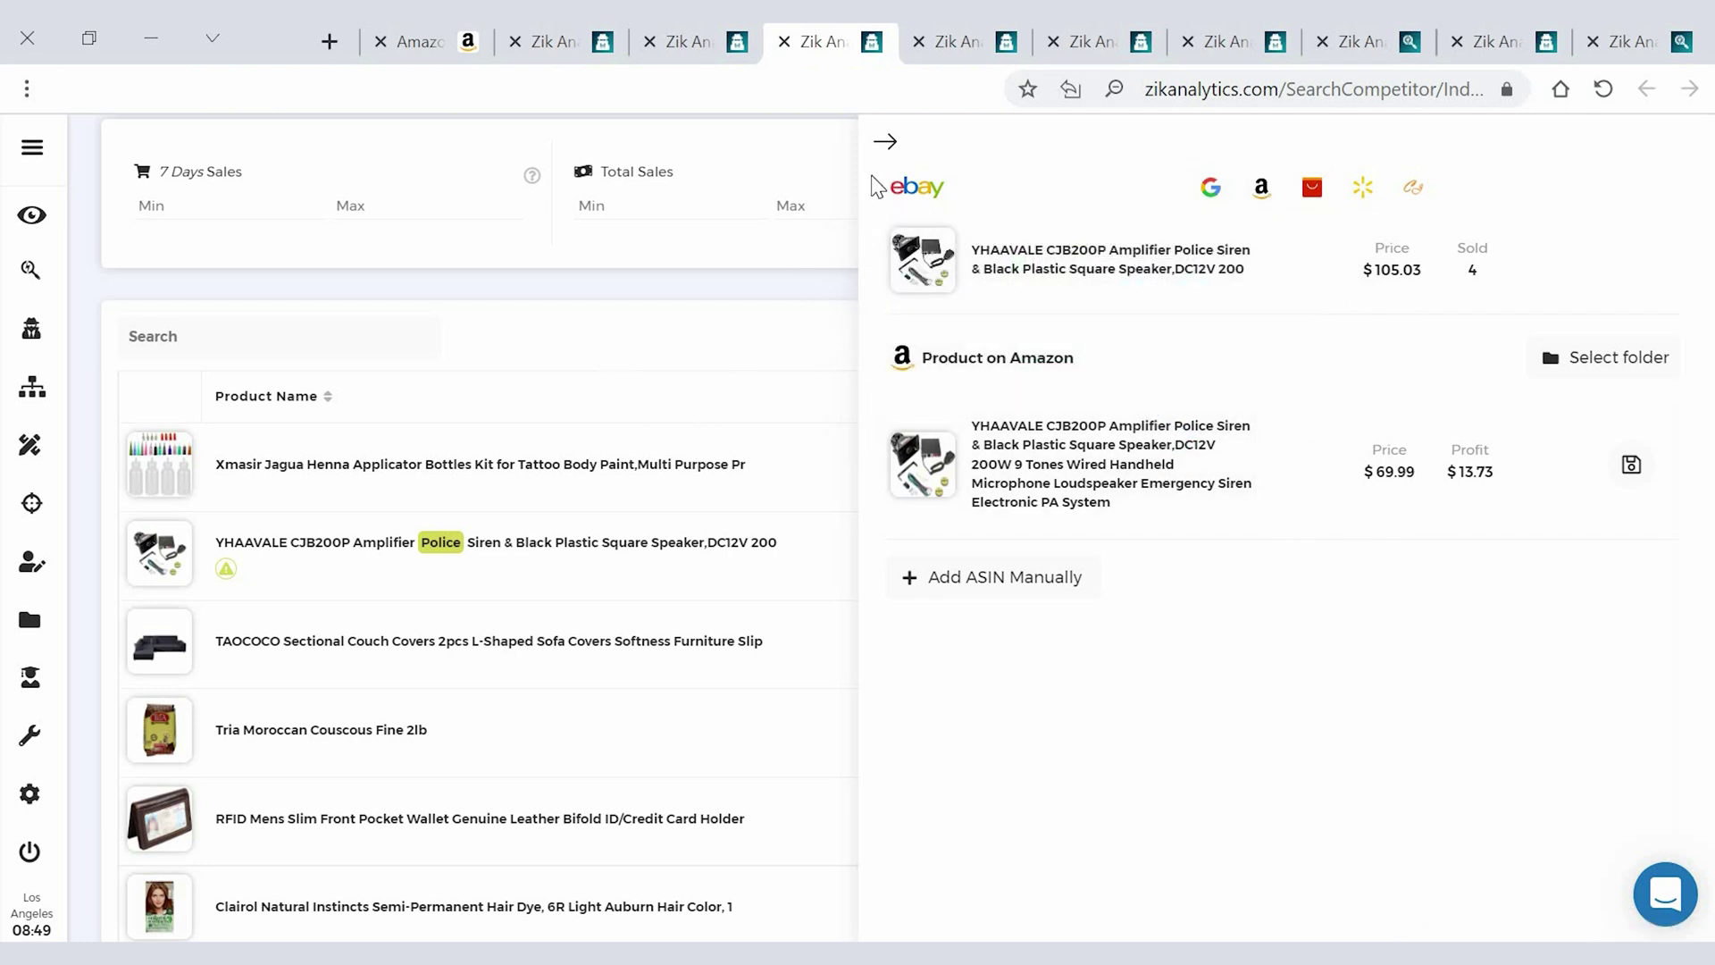
# Step: Close the match panel and return to the Thailand seller's tab, down to its product table
pyautogui.press('Escape')
pyautogui.hotkey('ctrl', 'shift', 'Tab')
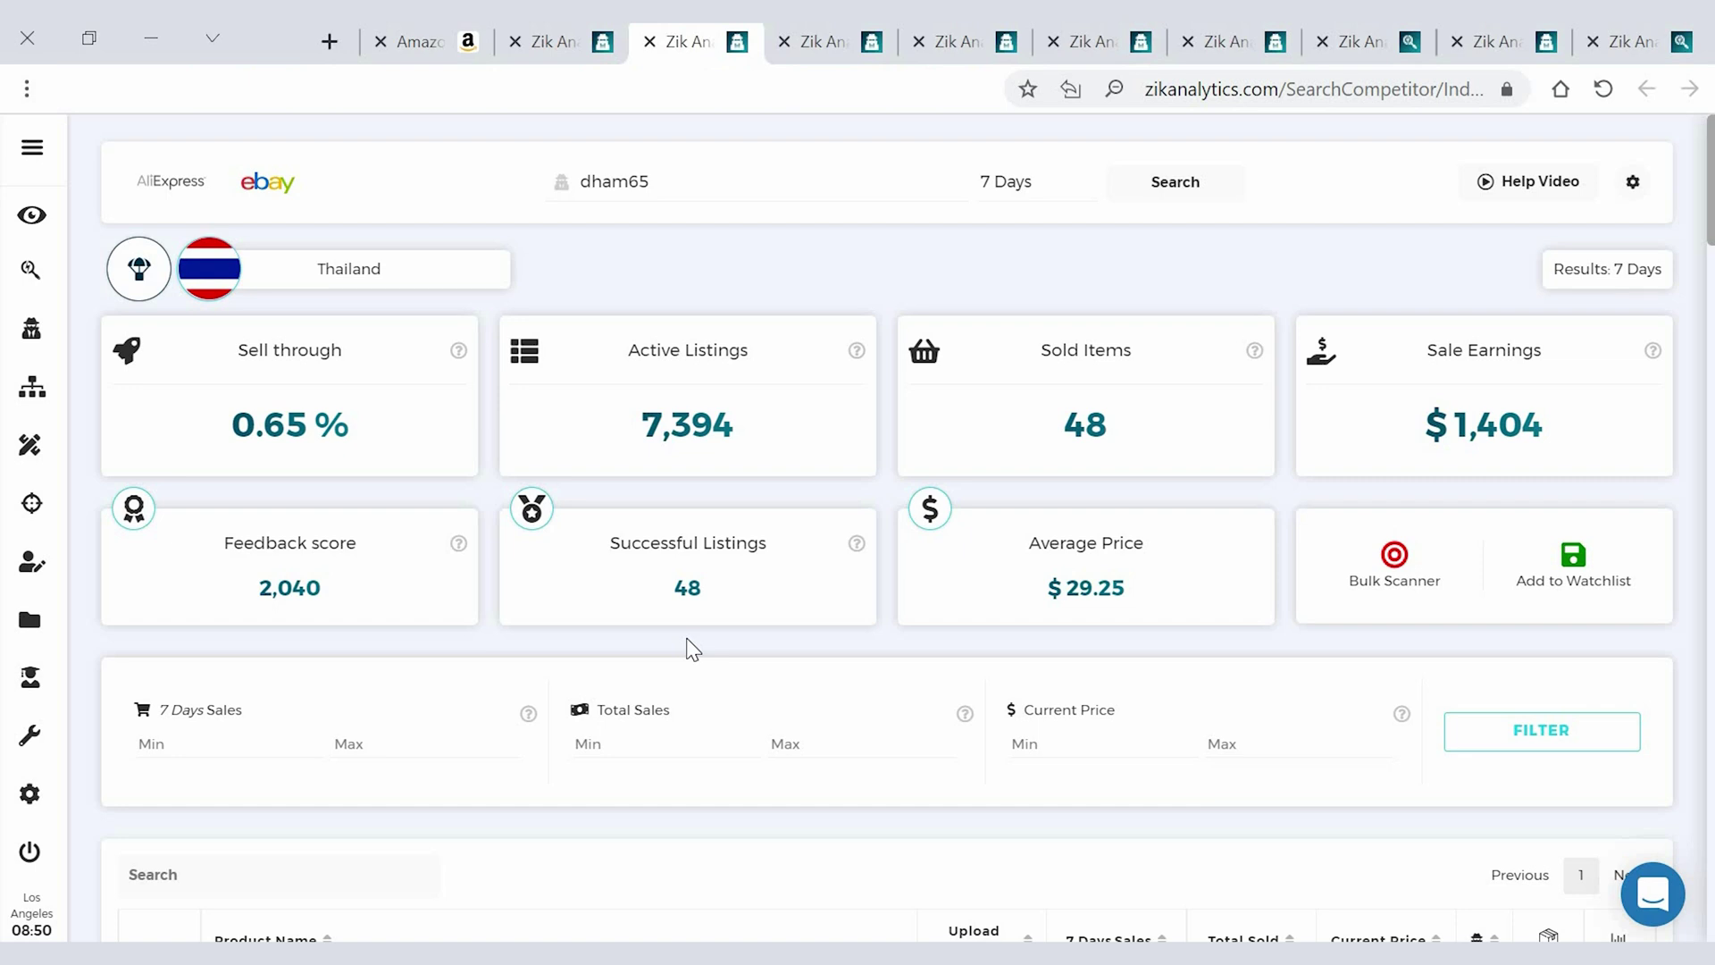
pyautogui.scroll(-2, 693, 649)
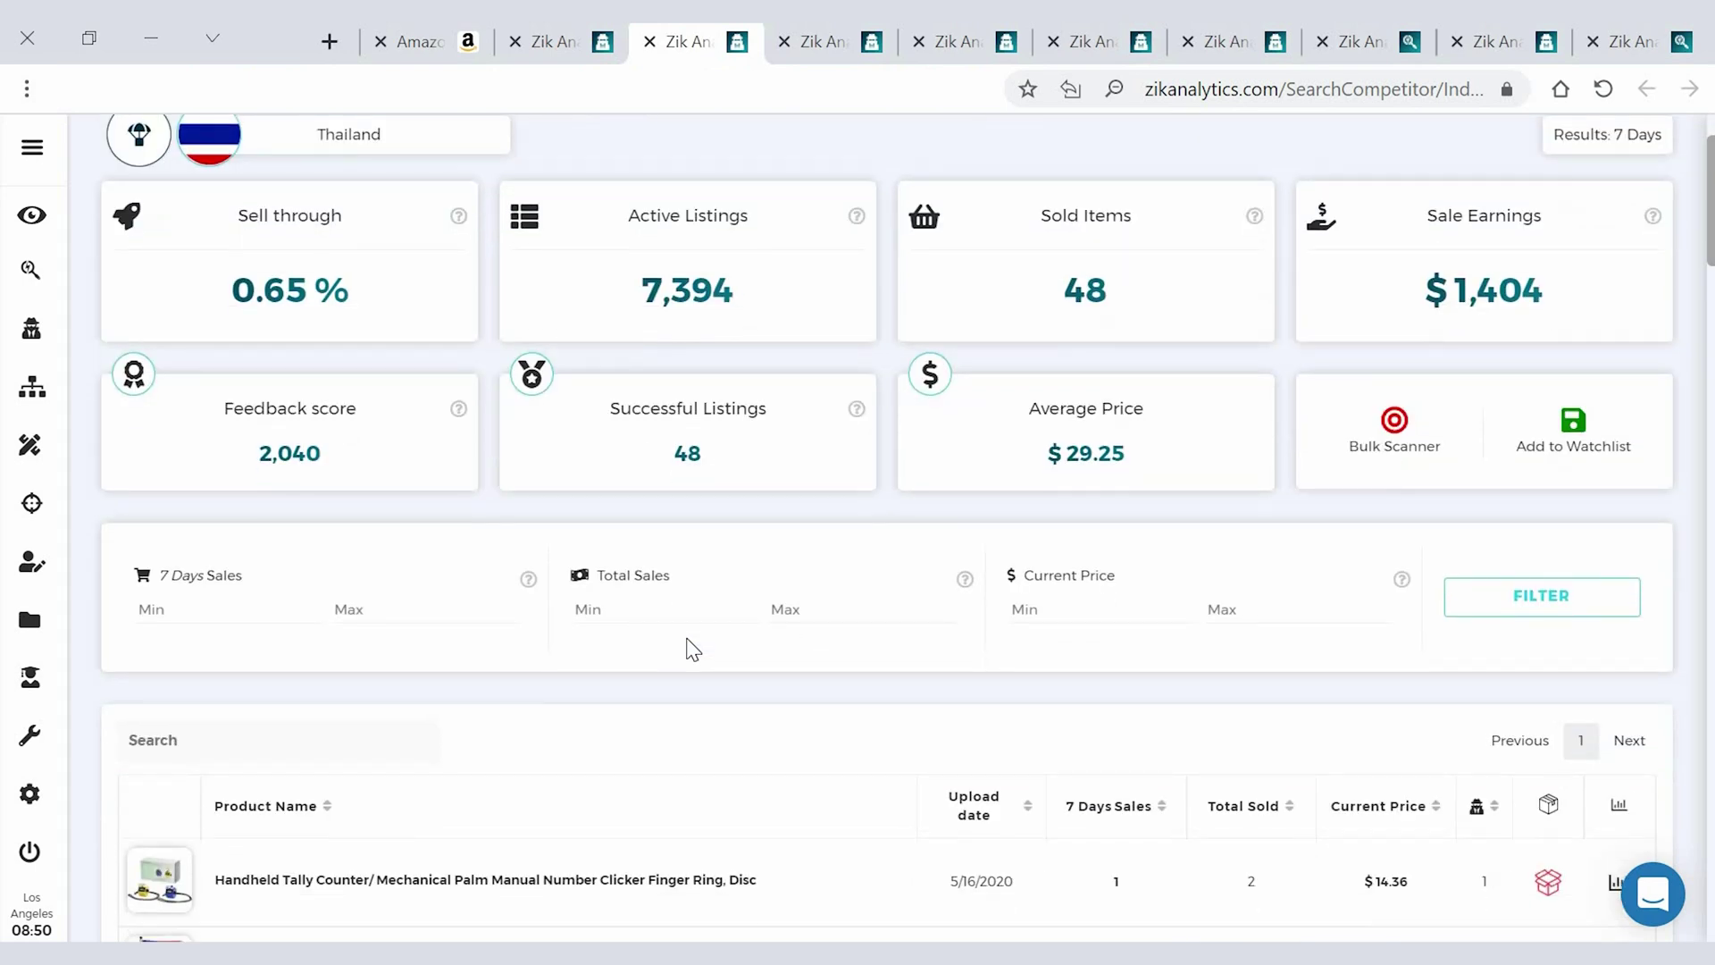
pyautogui.scroll(-6, 693, 649)
pyautogui.moveTo(181, 341)
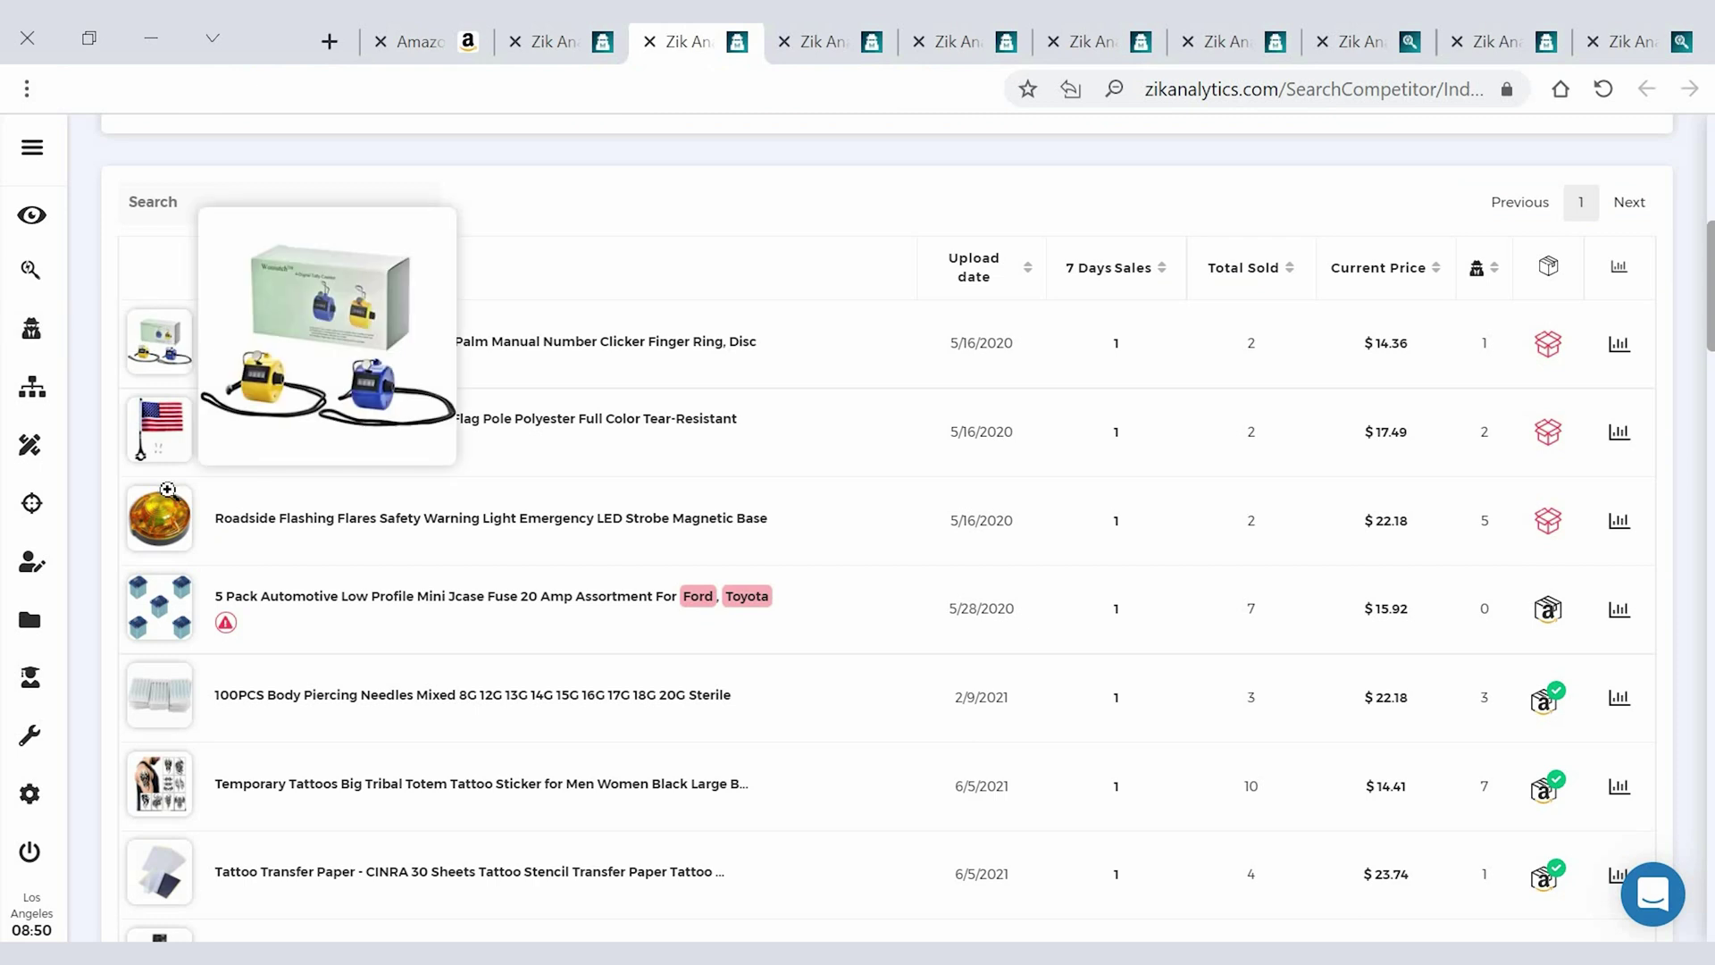
# Step: Close the Thailand seller tab and open the Spanish classroom posters' Amazon match and eBay listing
pyautogui.click(649, 41)
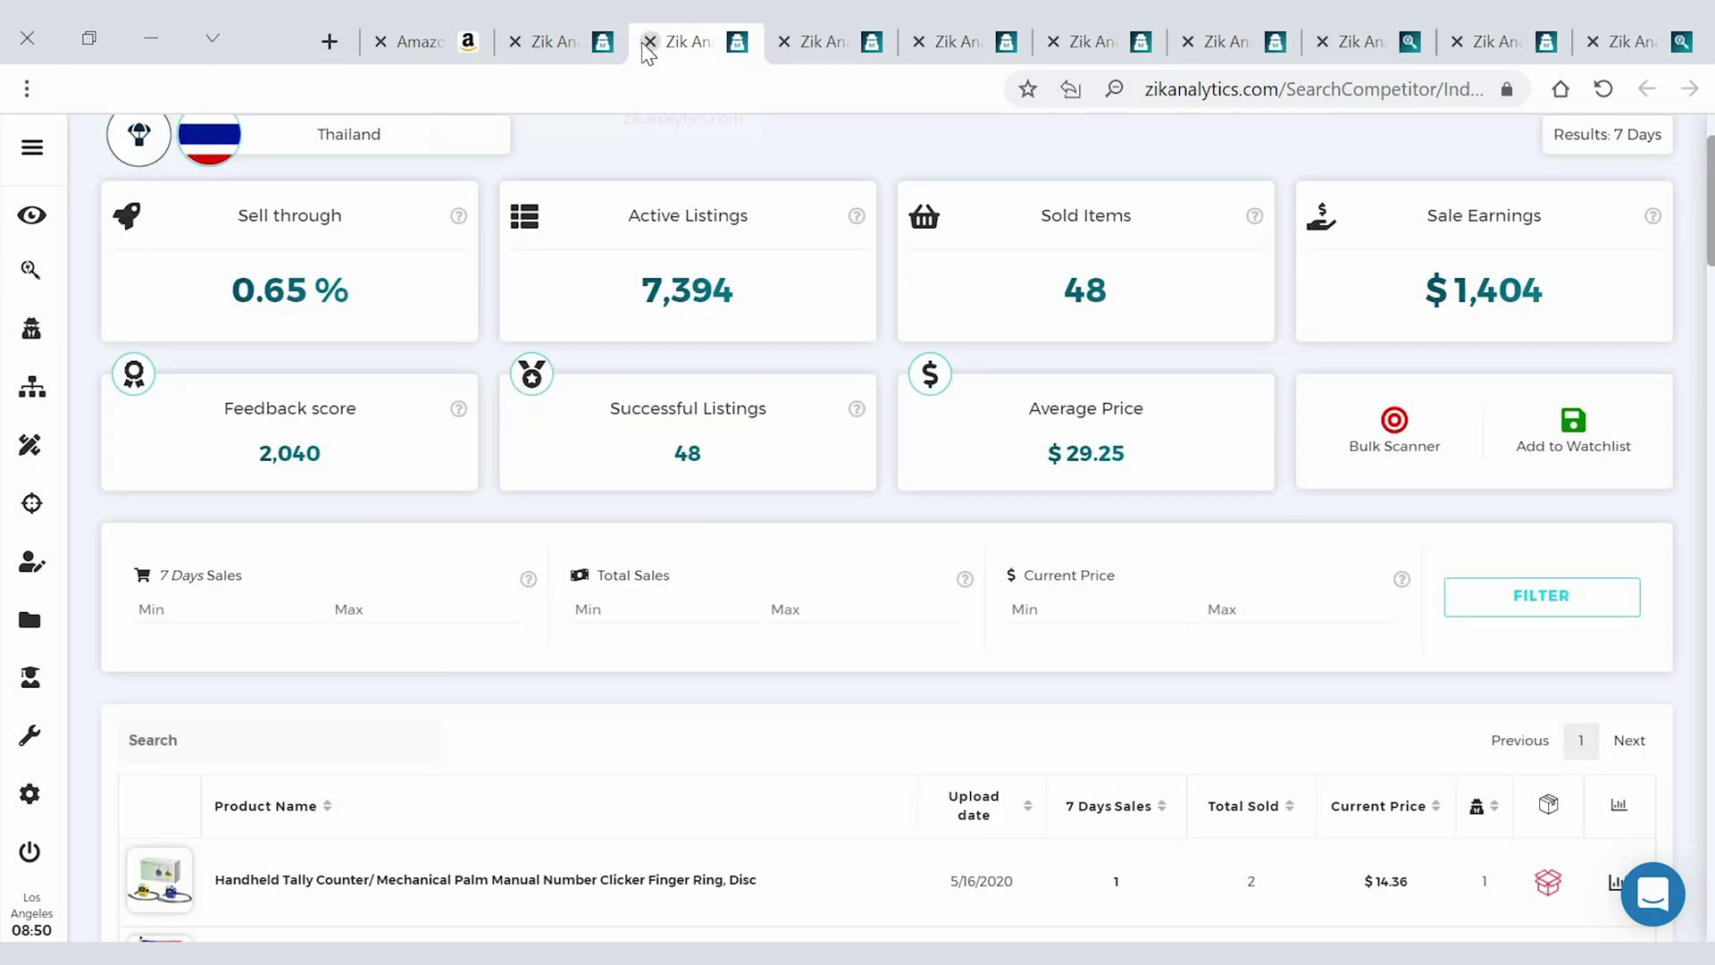
pyautogui.scroll(-5, 860, 473)
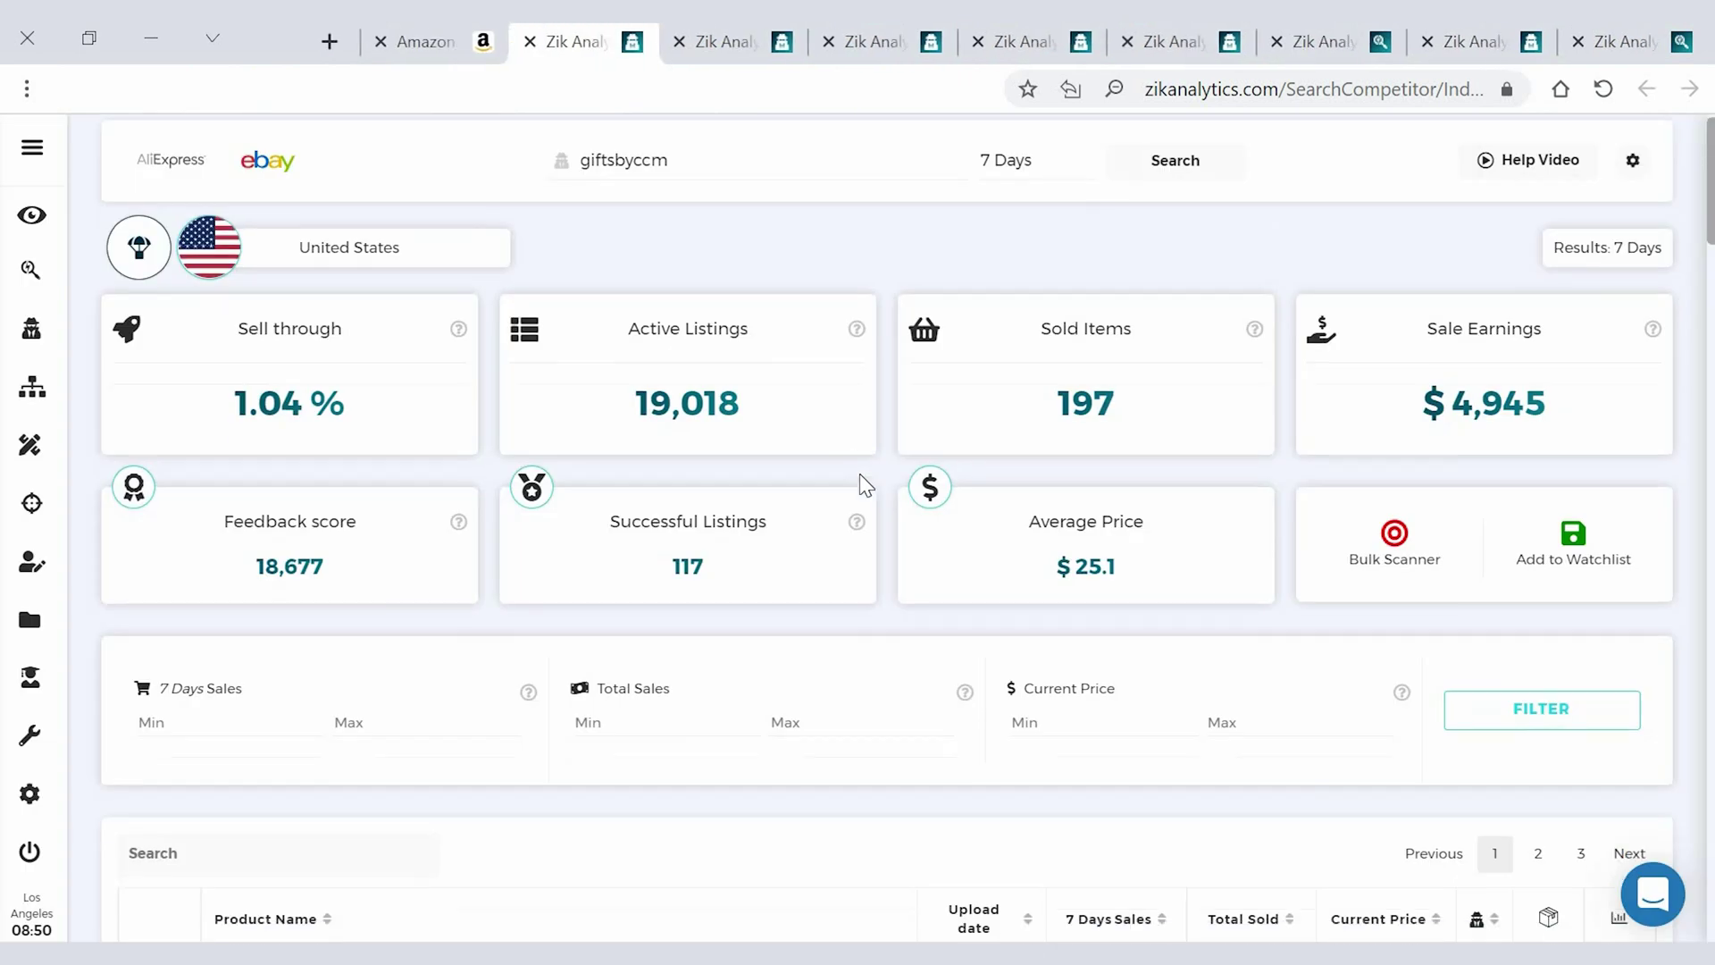
pyautogui.scroll(-1, 860, 485)
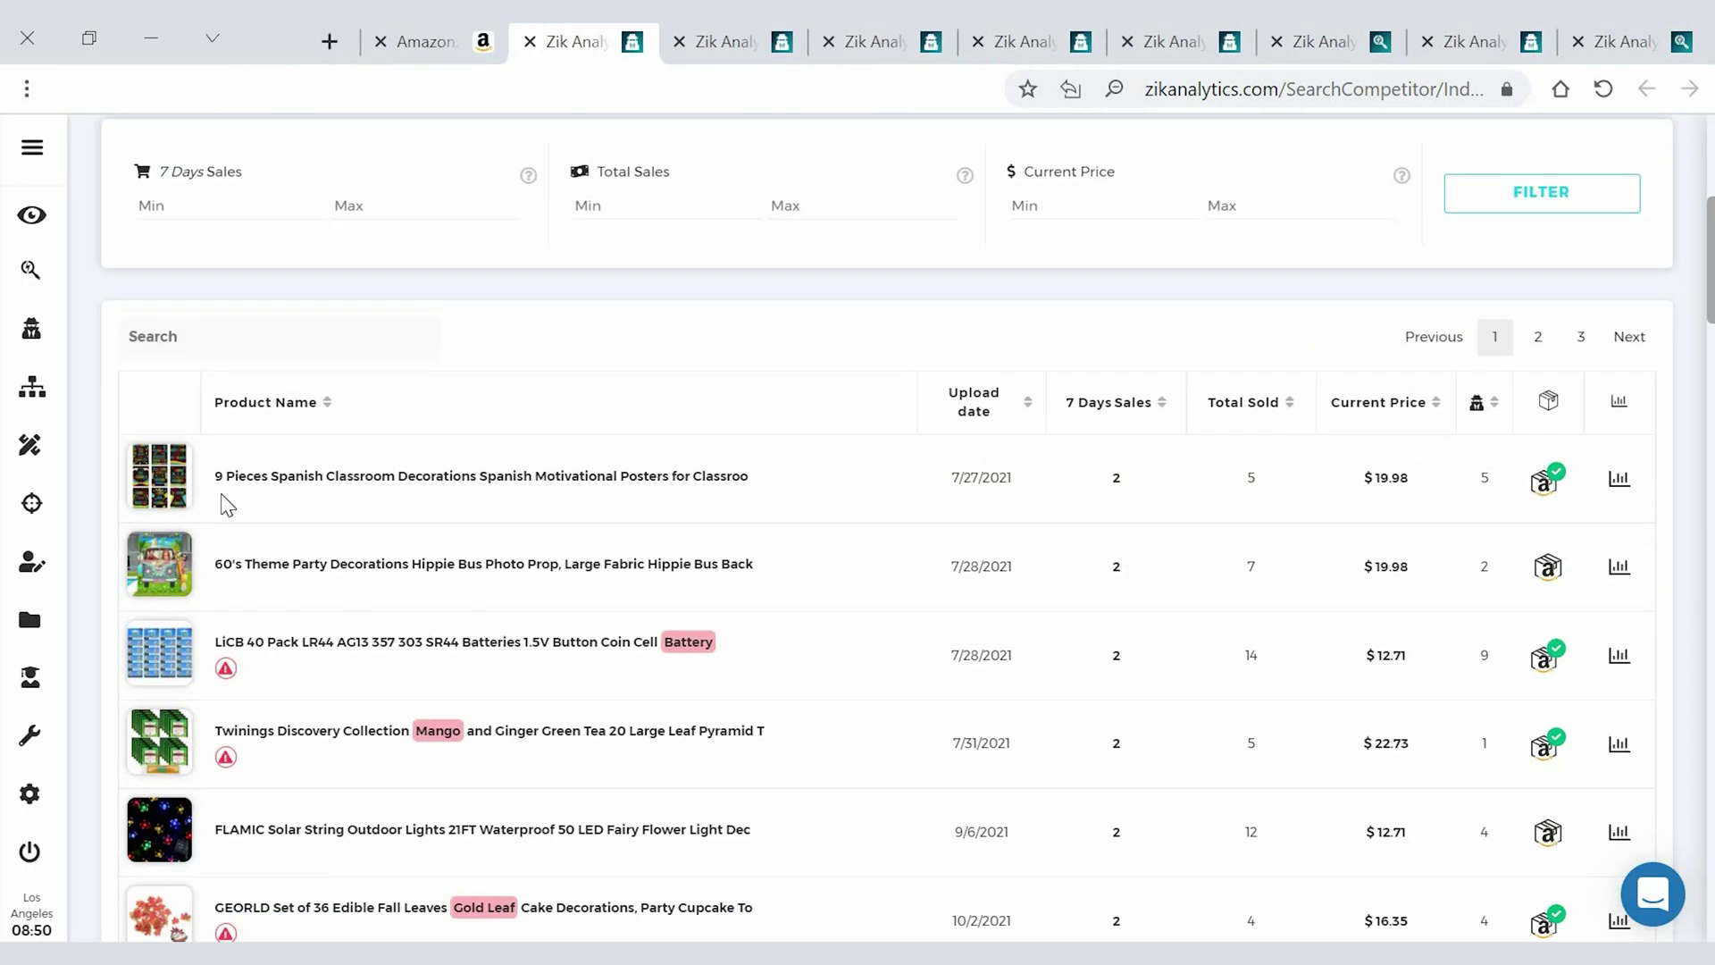
pyautogui.click(1554, 491)
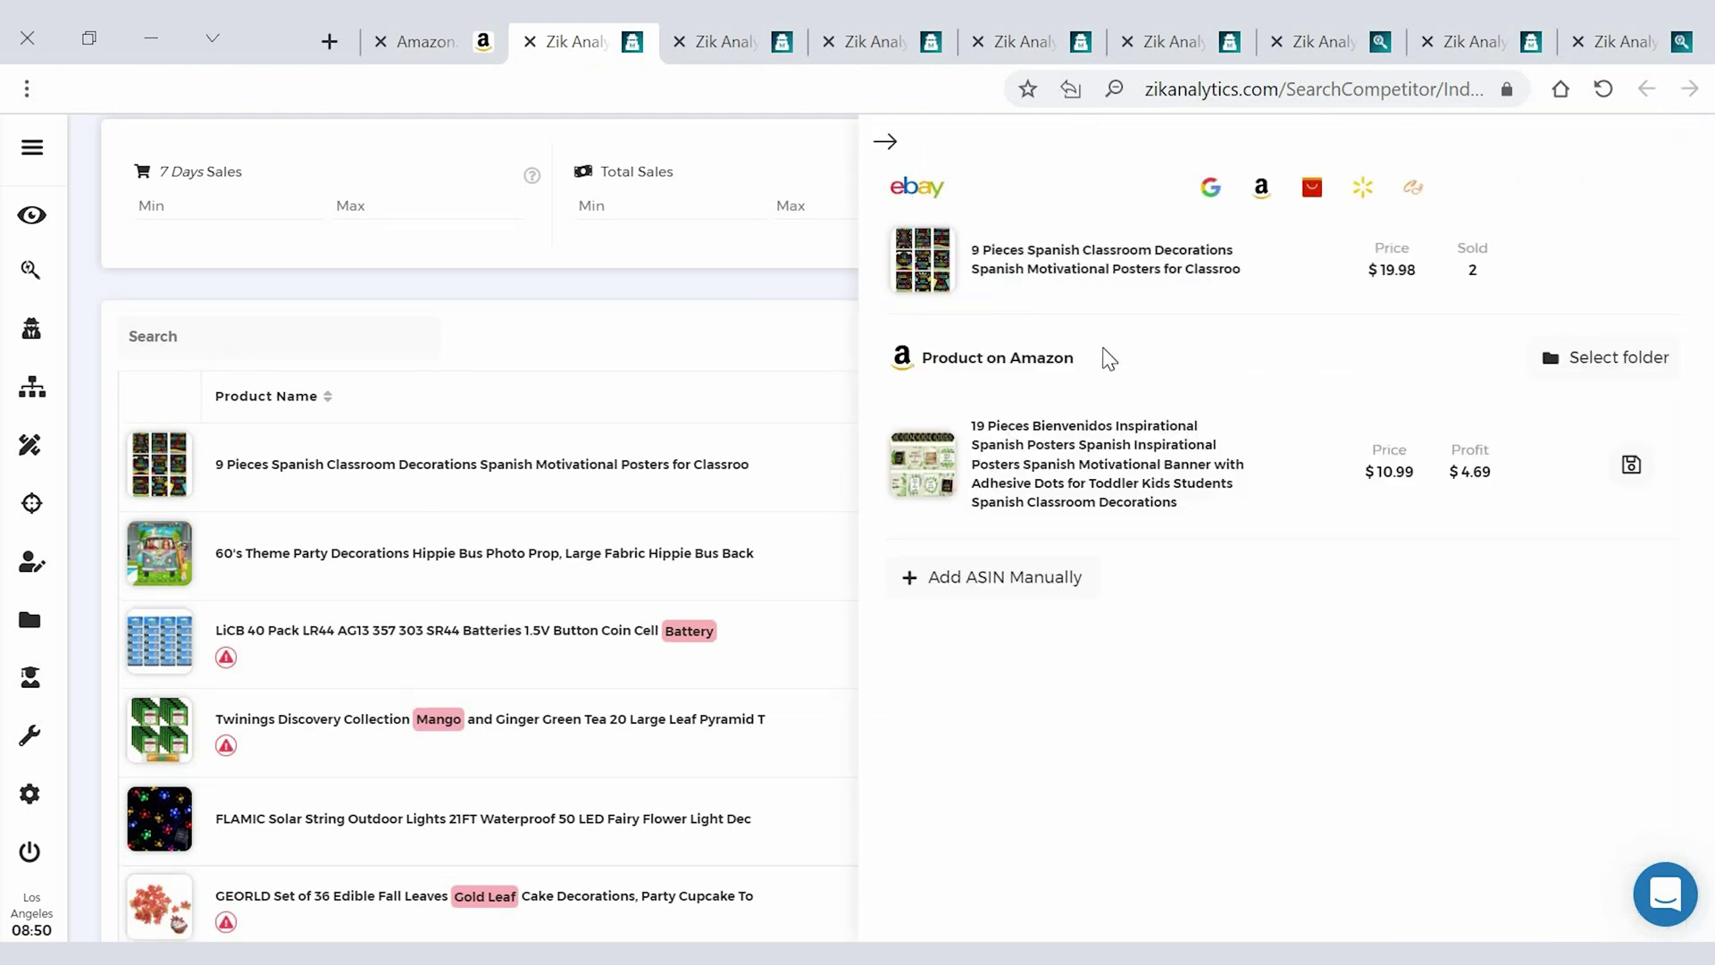
pyautogui.moveTo(924, 487)
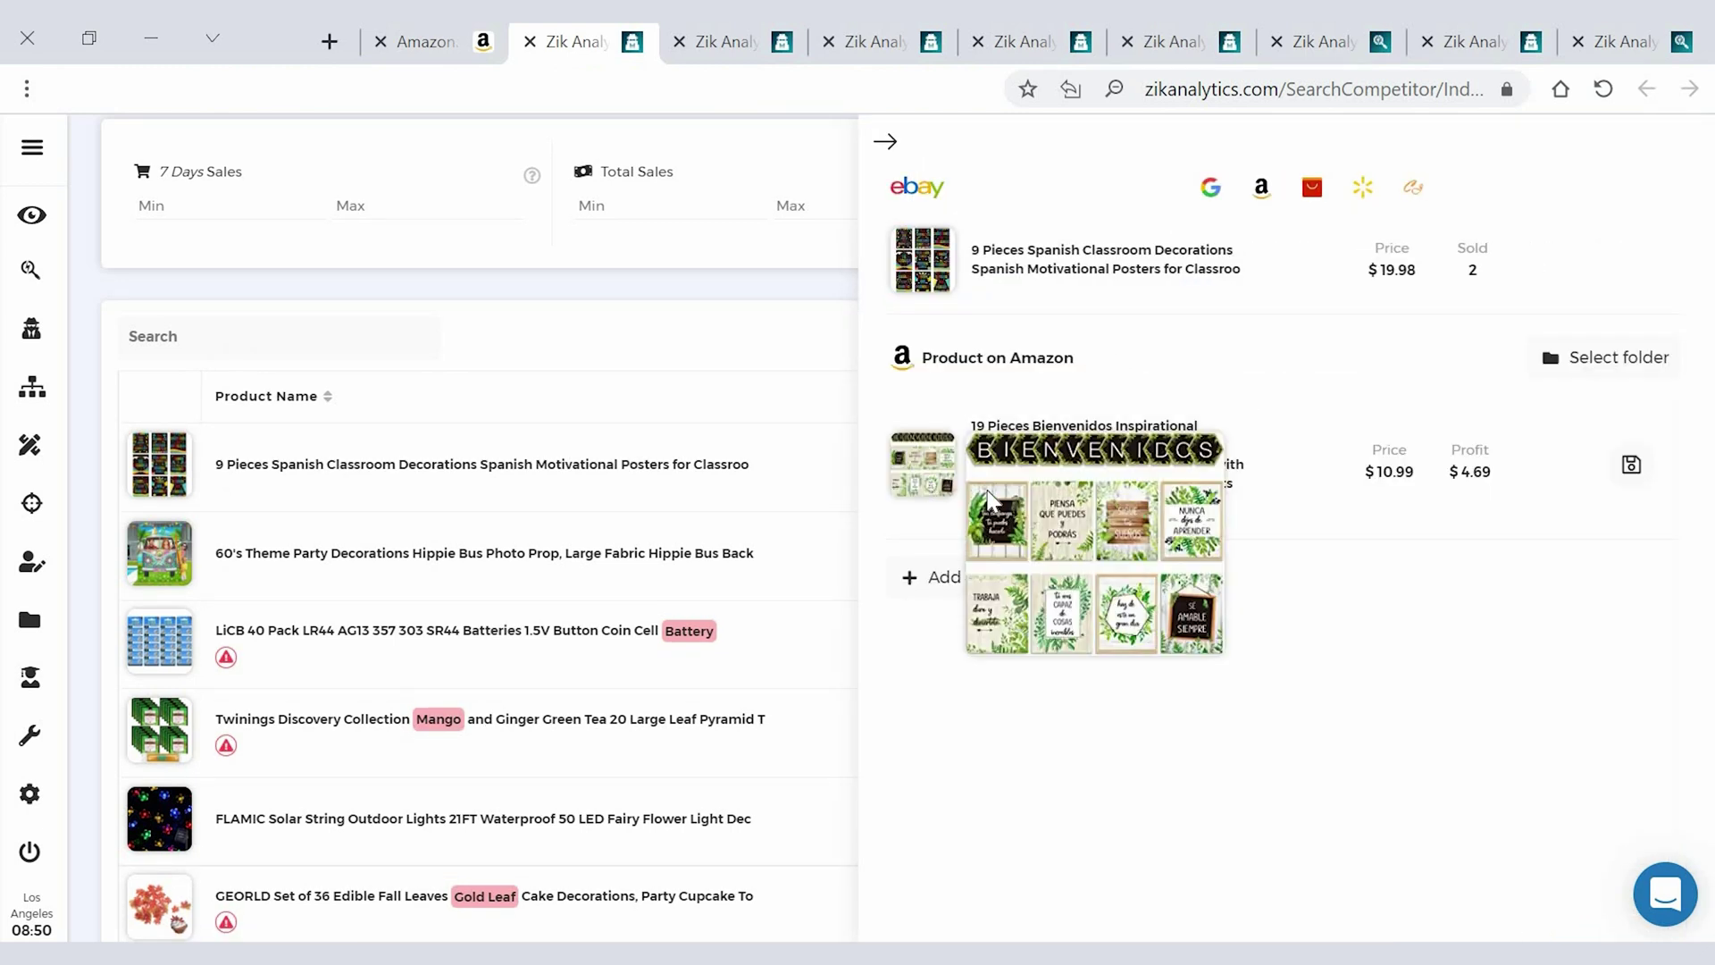
pyautogui.click(1000, 259)
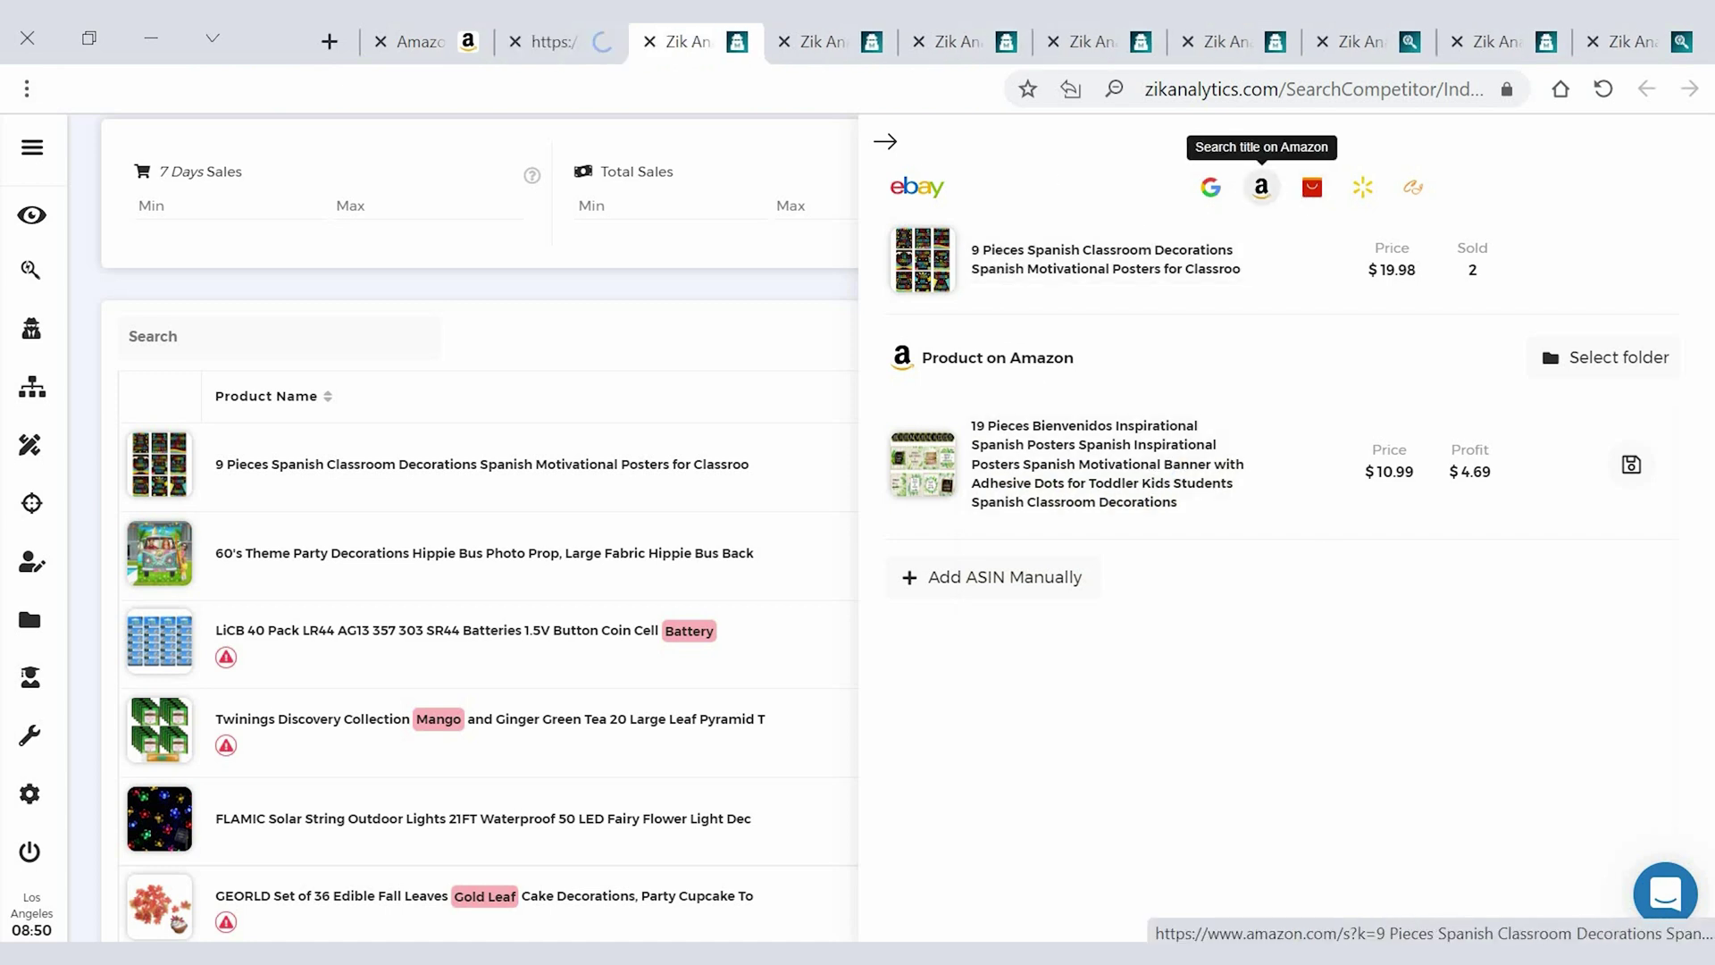
# Step: Search the posters' full title on Amazon and compare the results with the eBay listing
pyautogui.click(1262, 186)
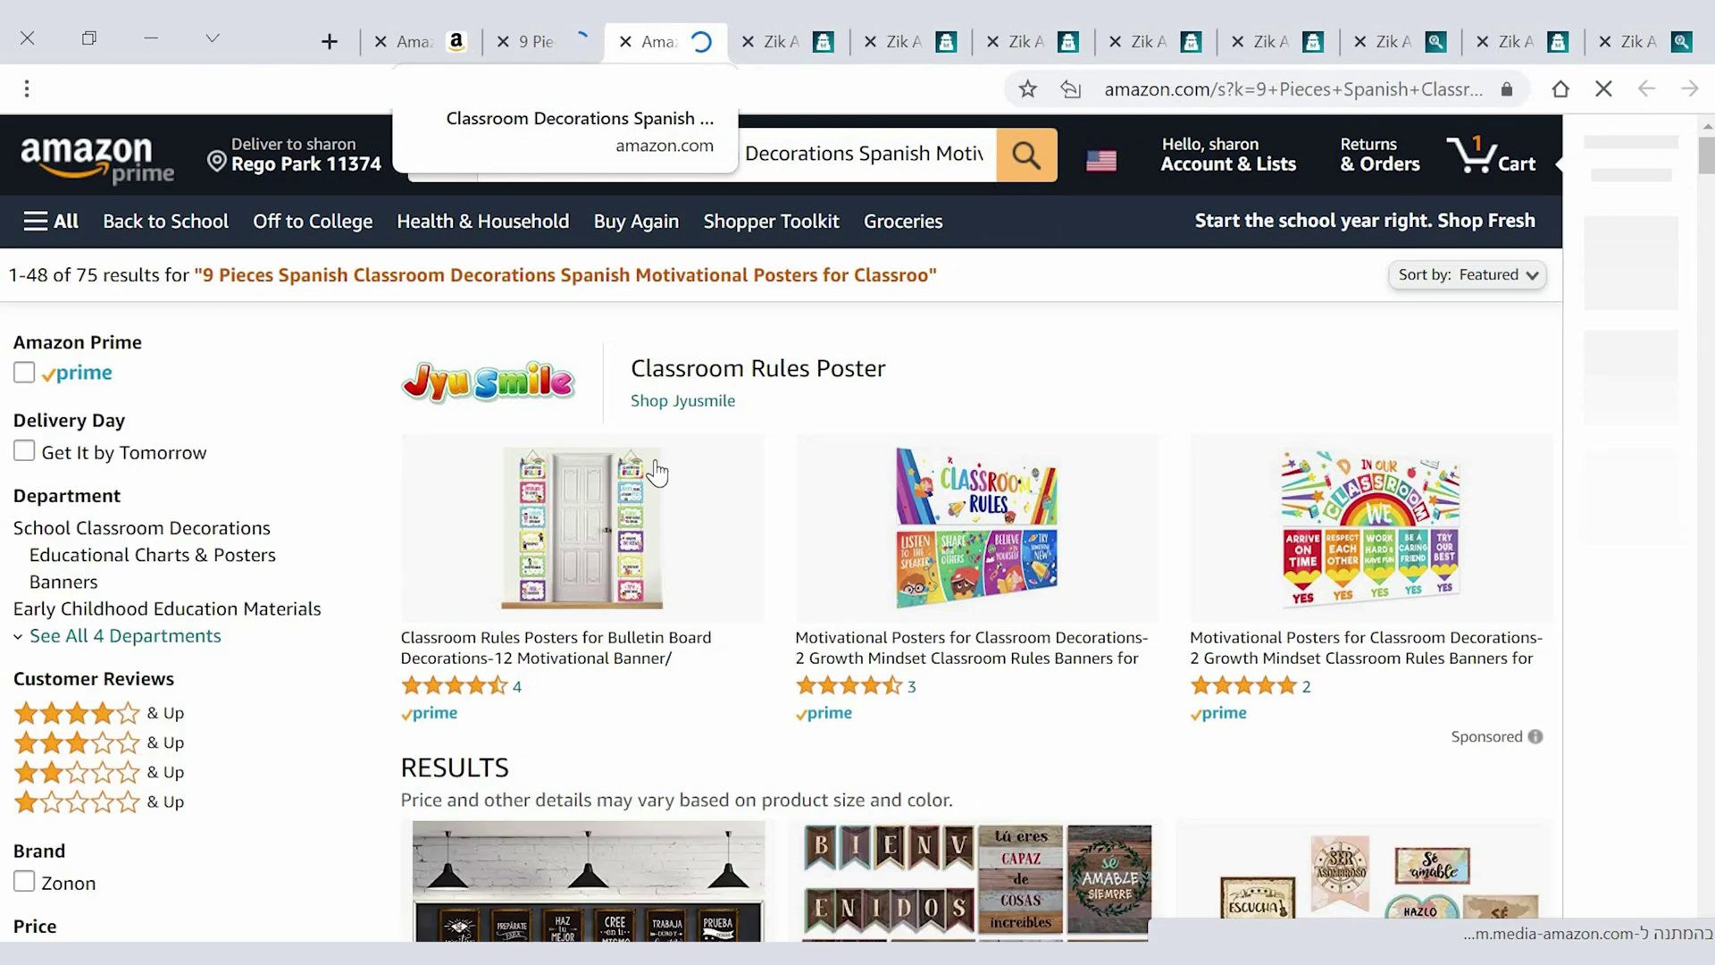
pyautogui.scroll(-10, 656, 474)
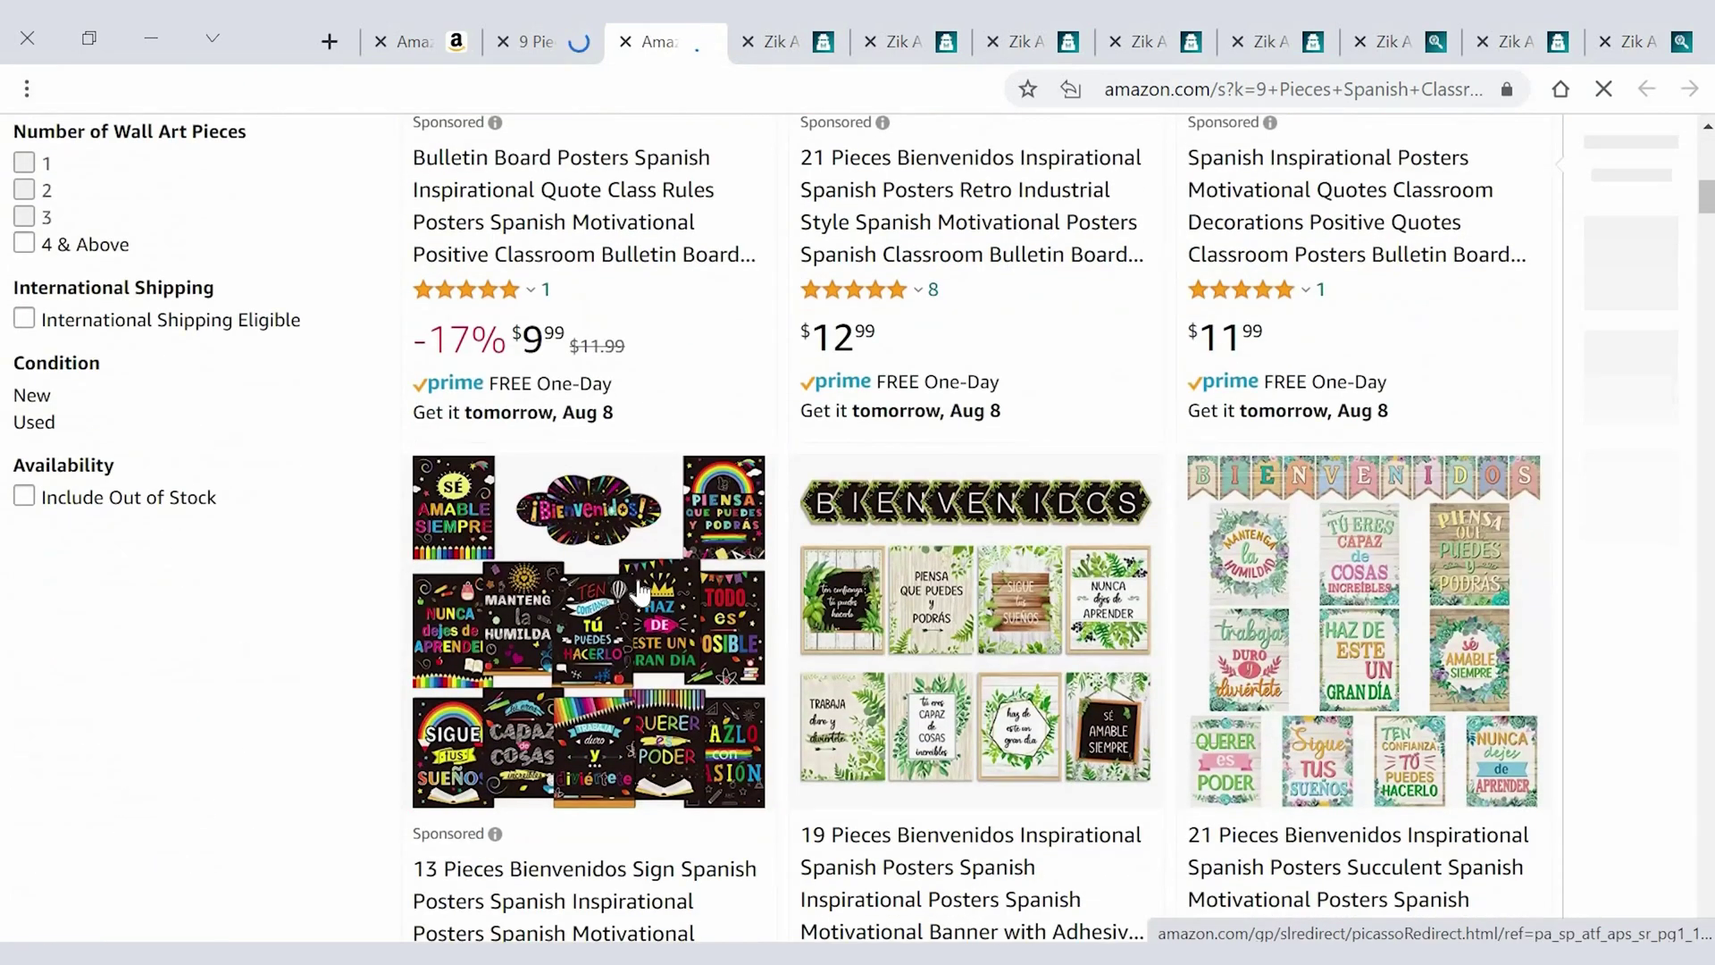
pyautogui.click(536, 41)
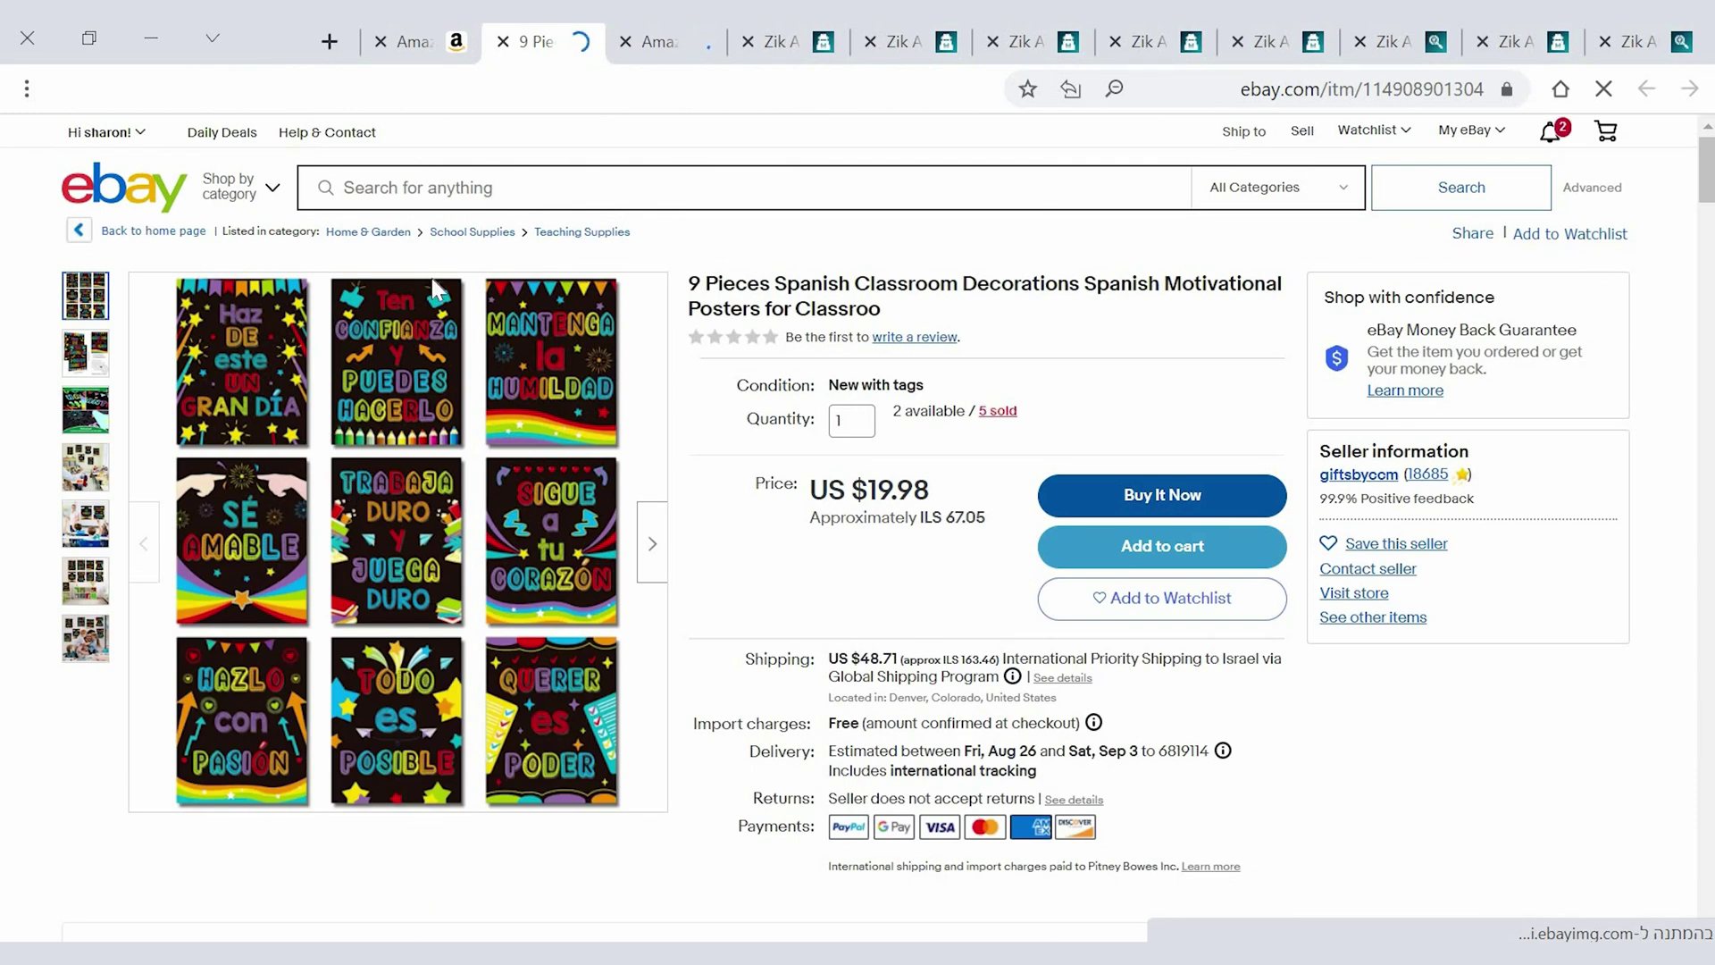
pyautogui.click(650, 41)
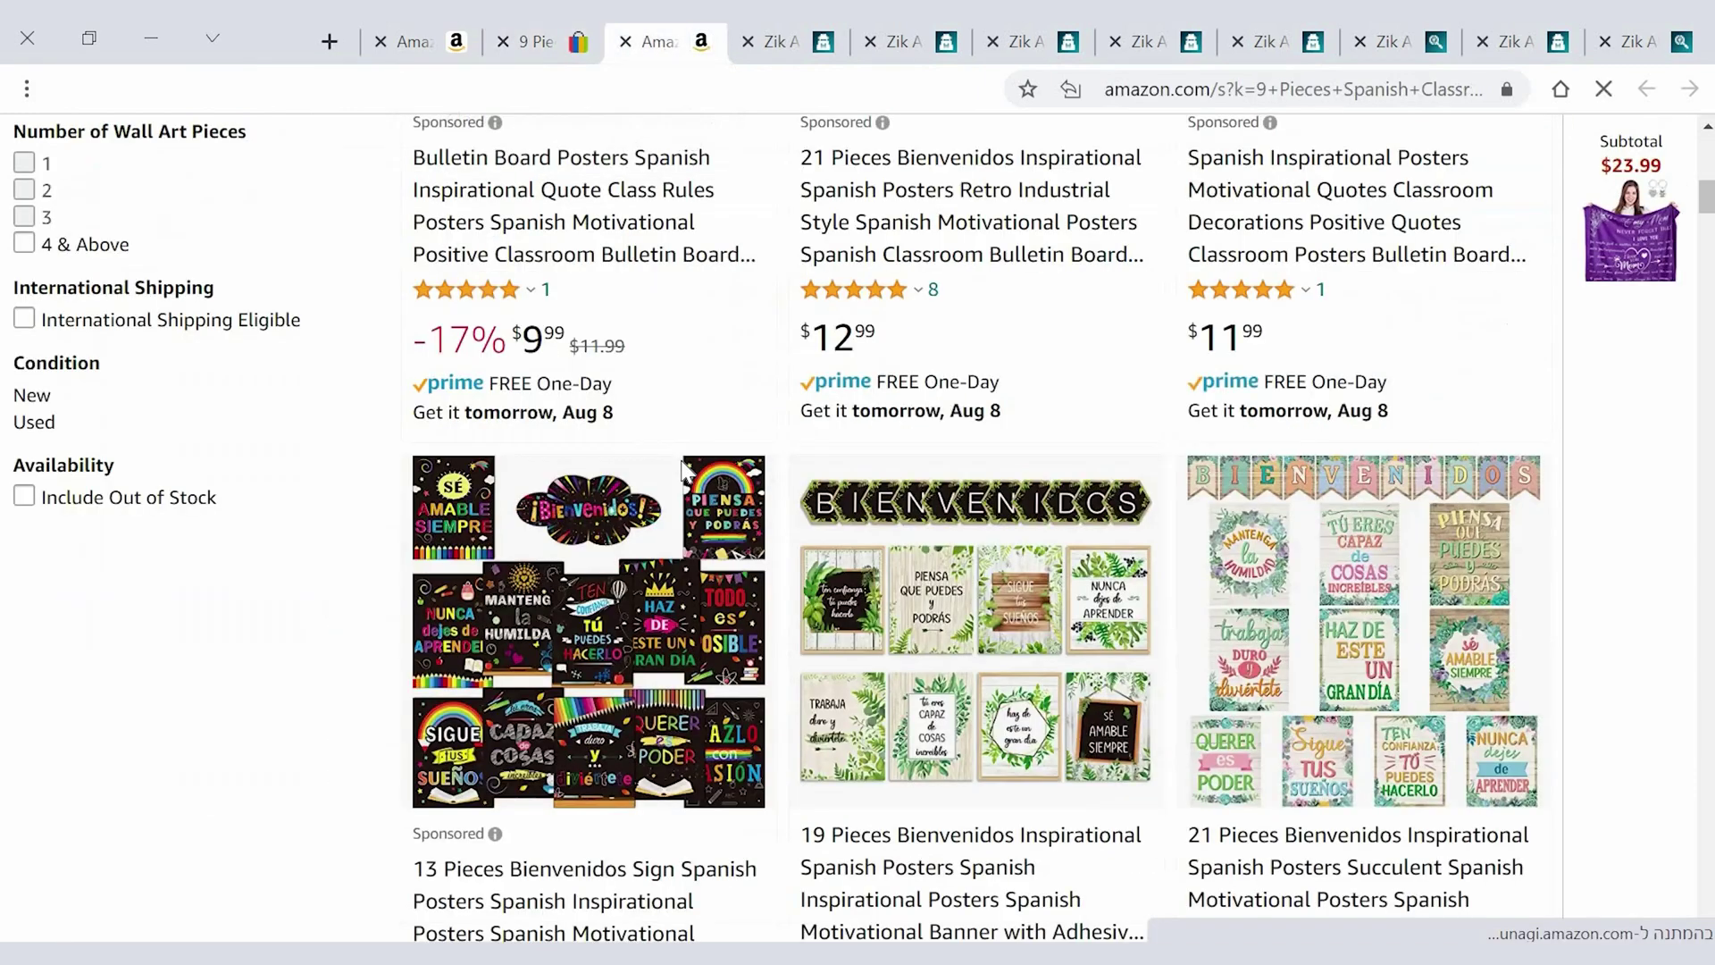
pyautogui.scroll(-5, 683, 472)
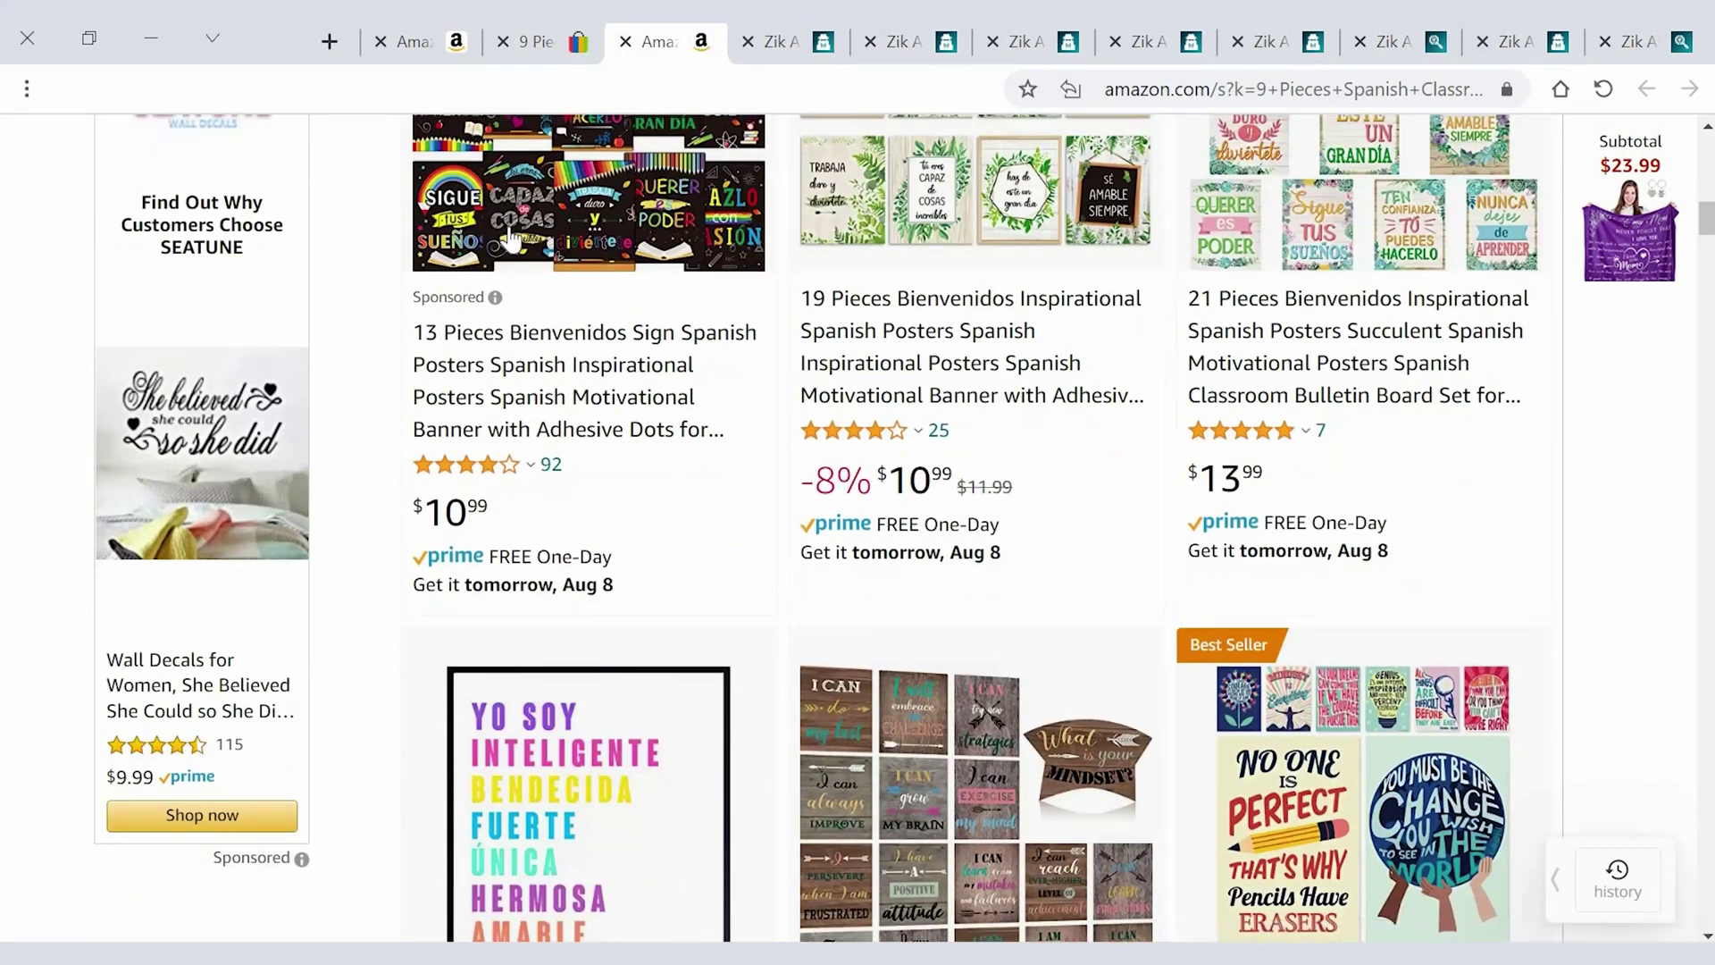
pyautogui.scroll(3, 625, 268)
pyautogui.click(545, 41)
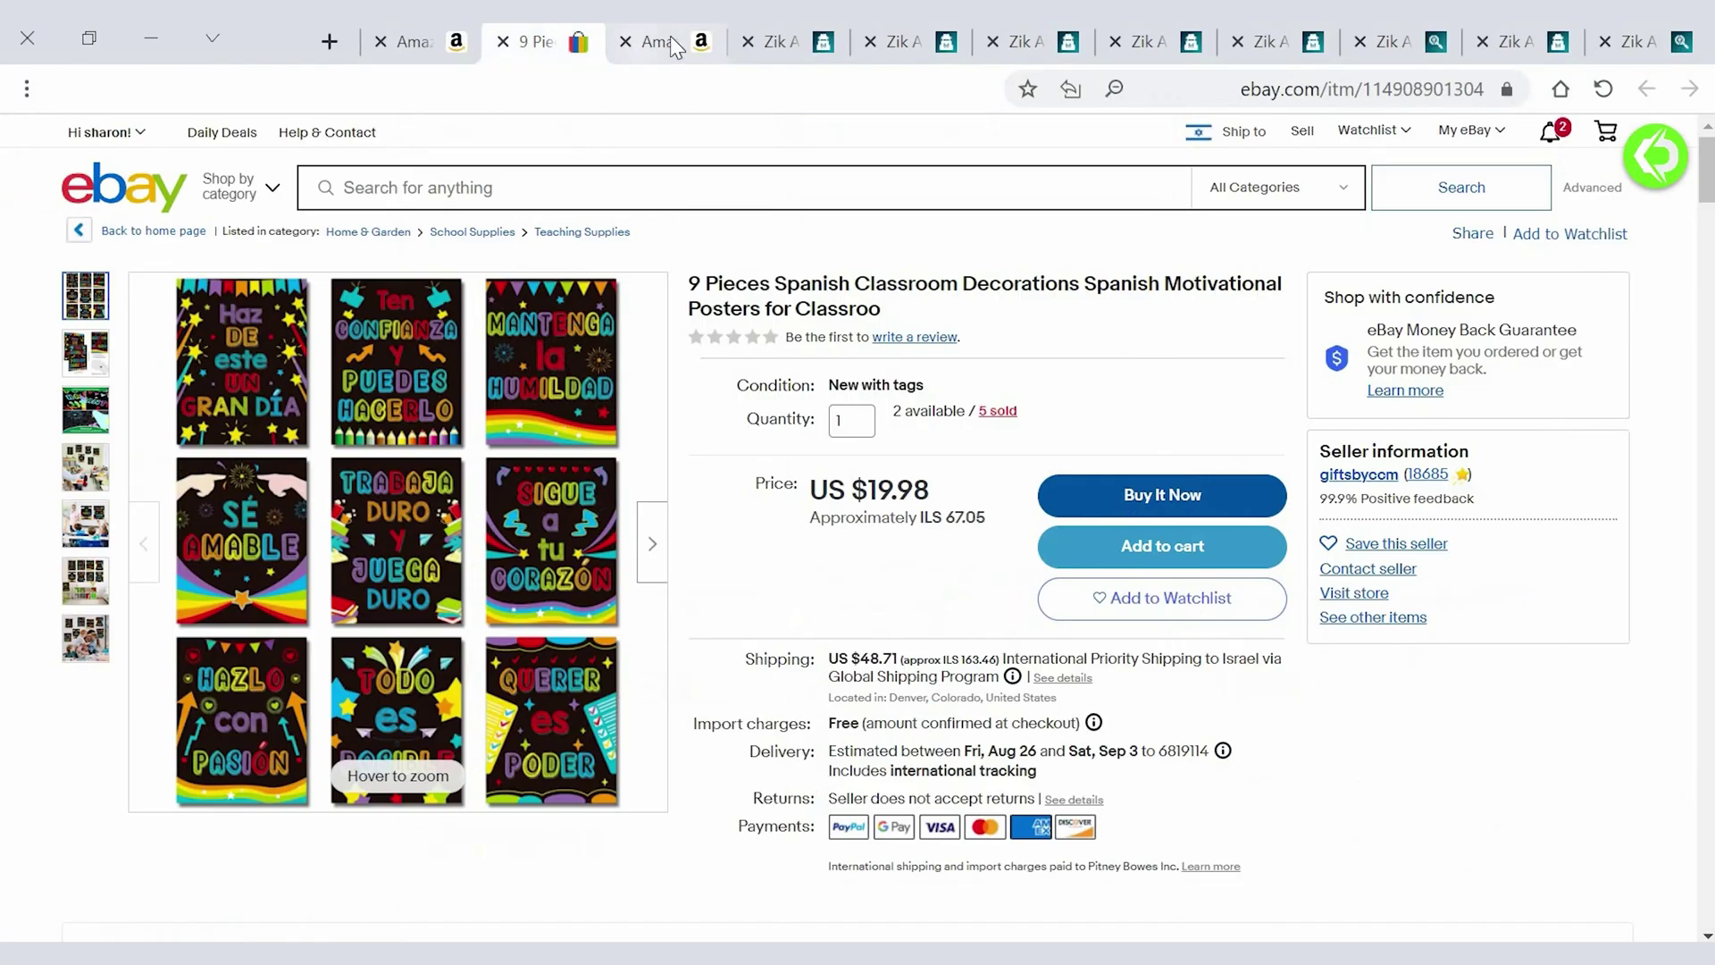
pyautogui.click(670, 36)
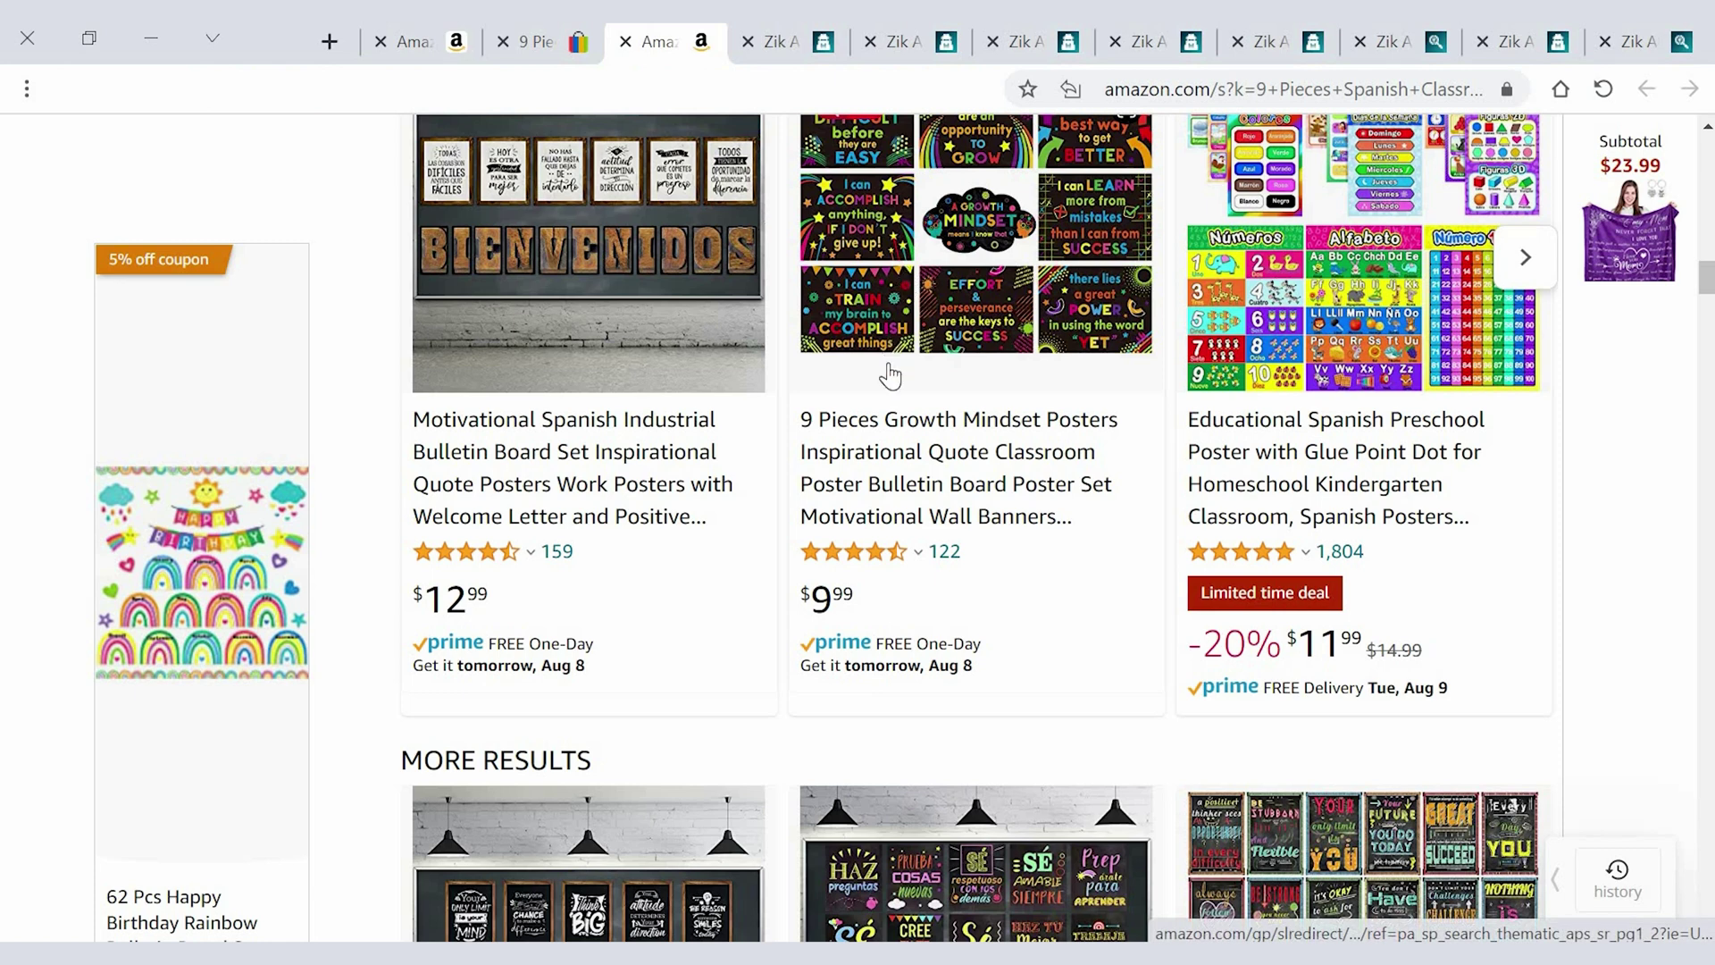
pyautogui.scroll(10, 889, 375)
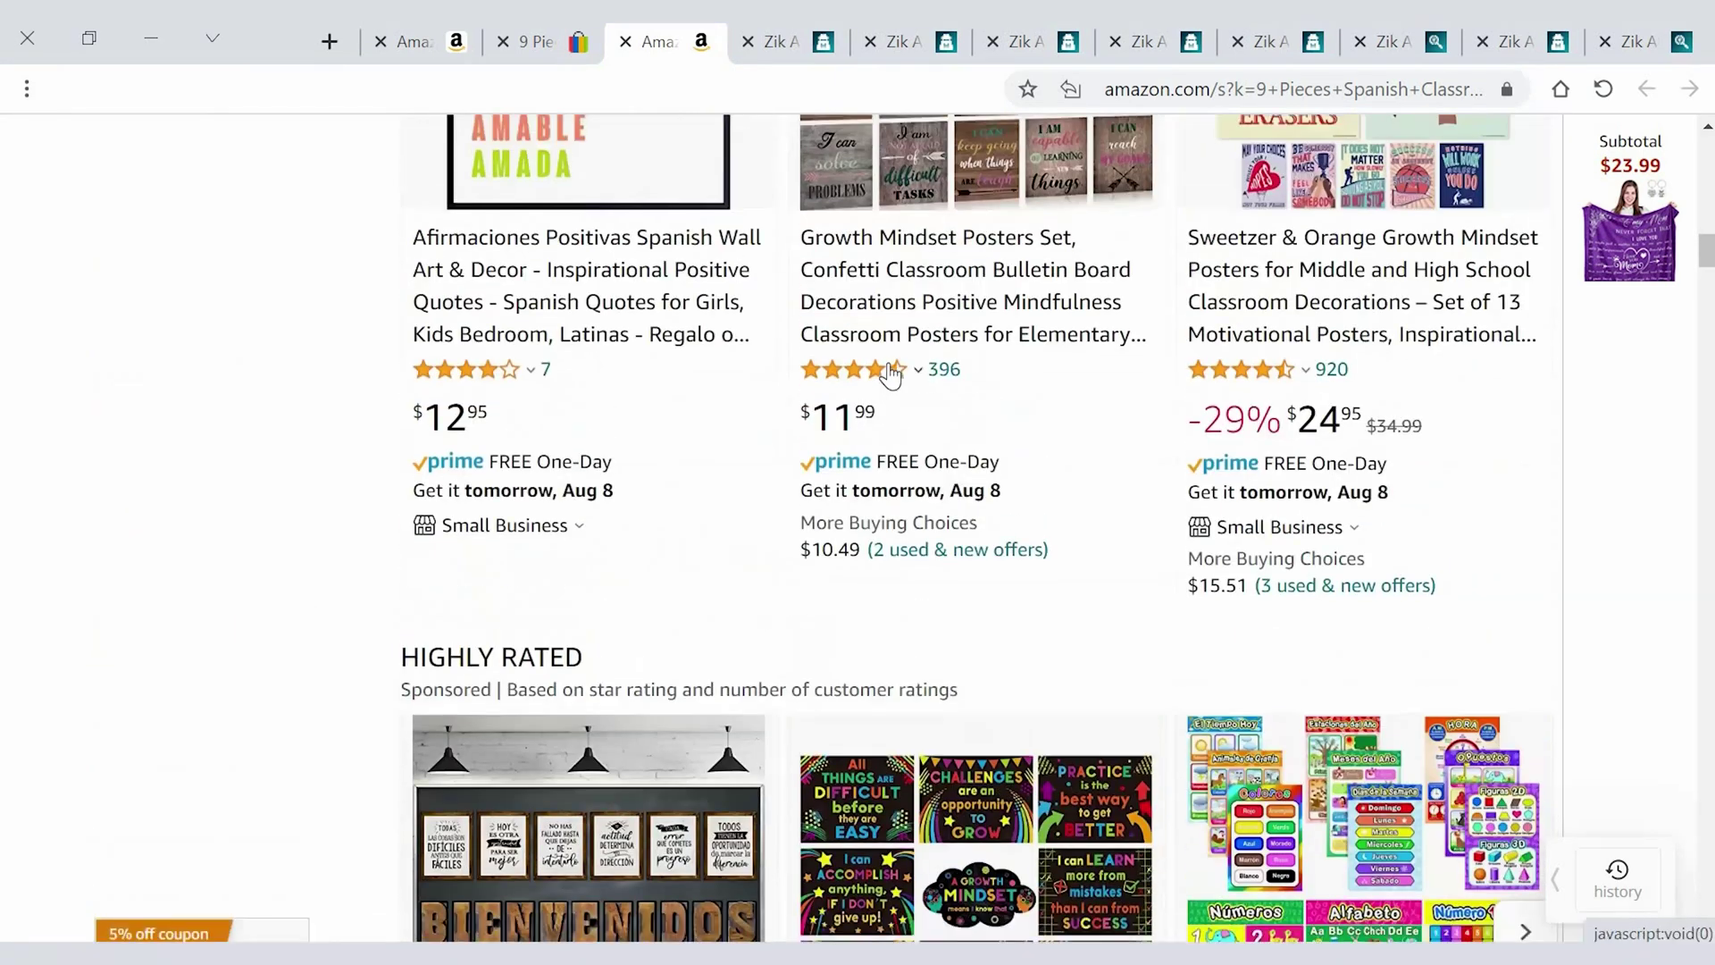
pyautogui.scroll(7, 862, 393)
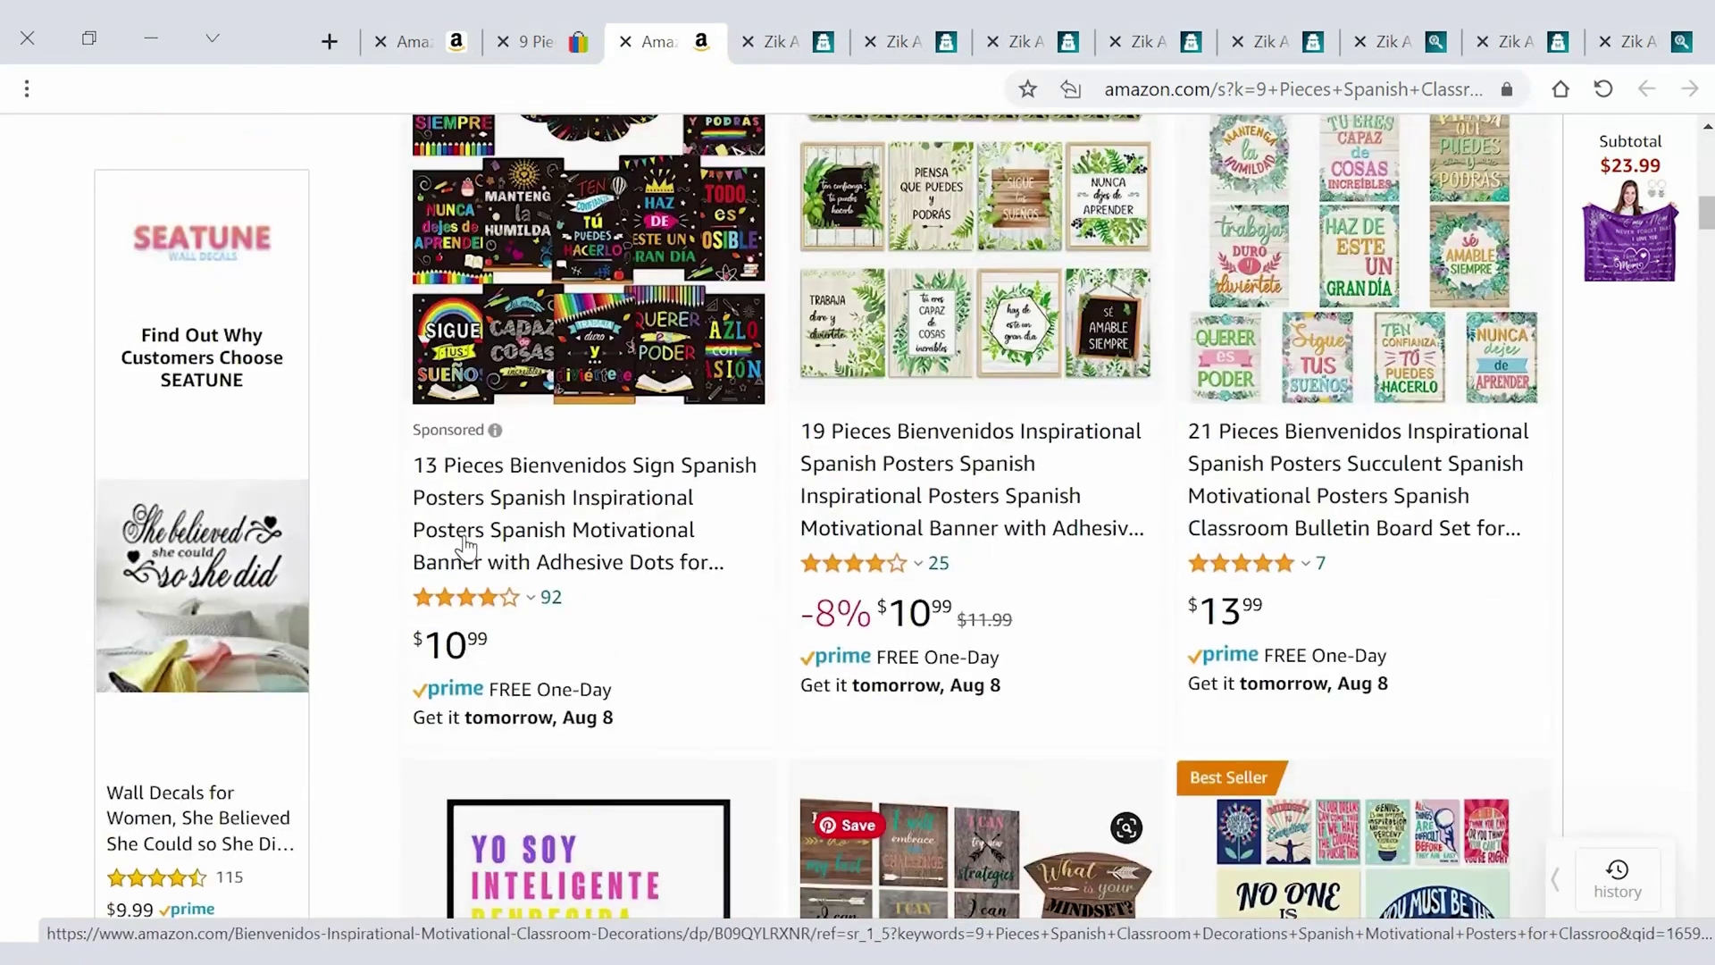
pyautogui.scroll(2, 631, 536)
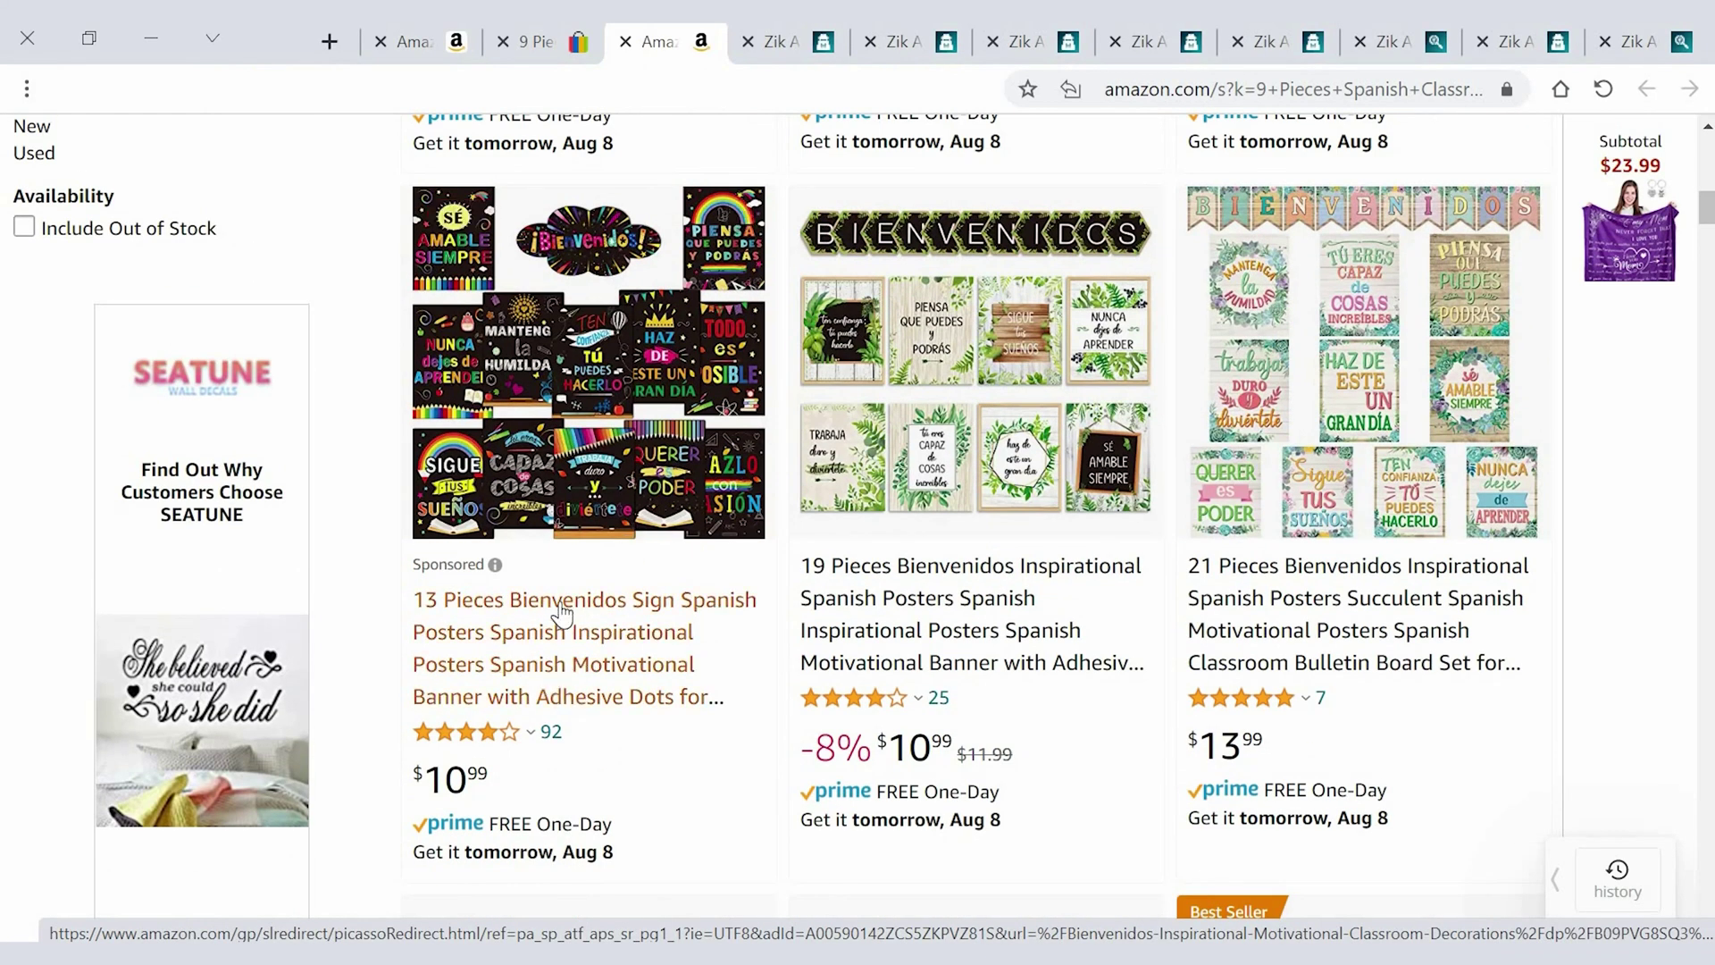
pyautogui.scroll(4, 569, 622)
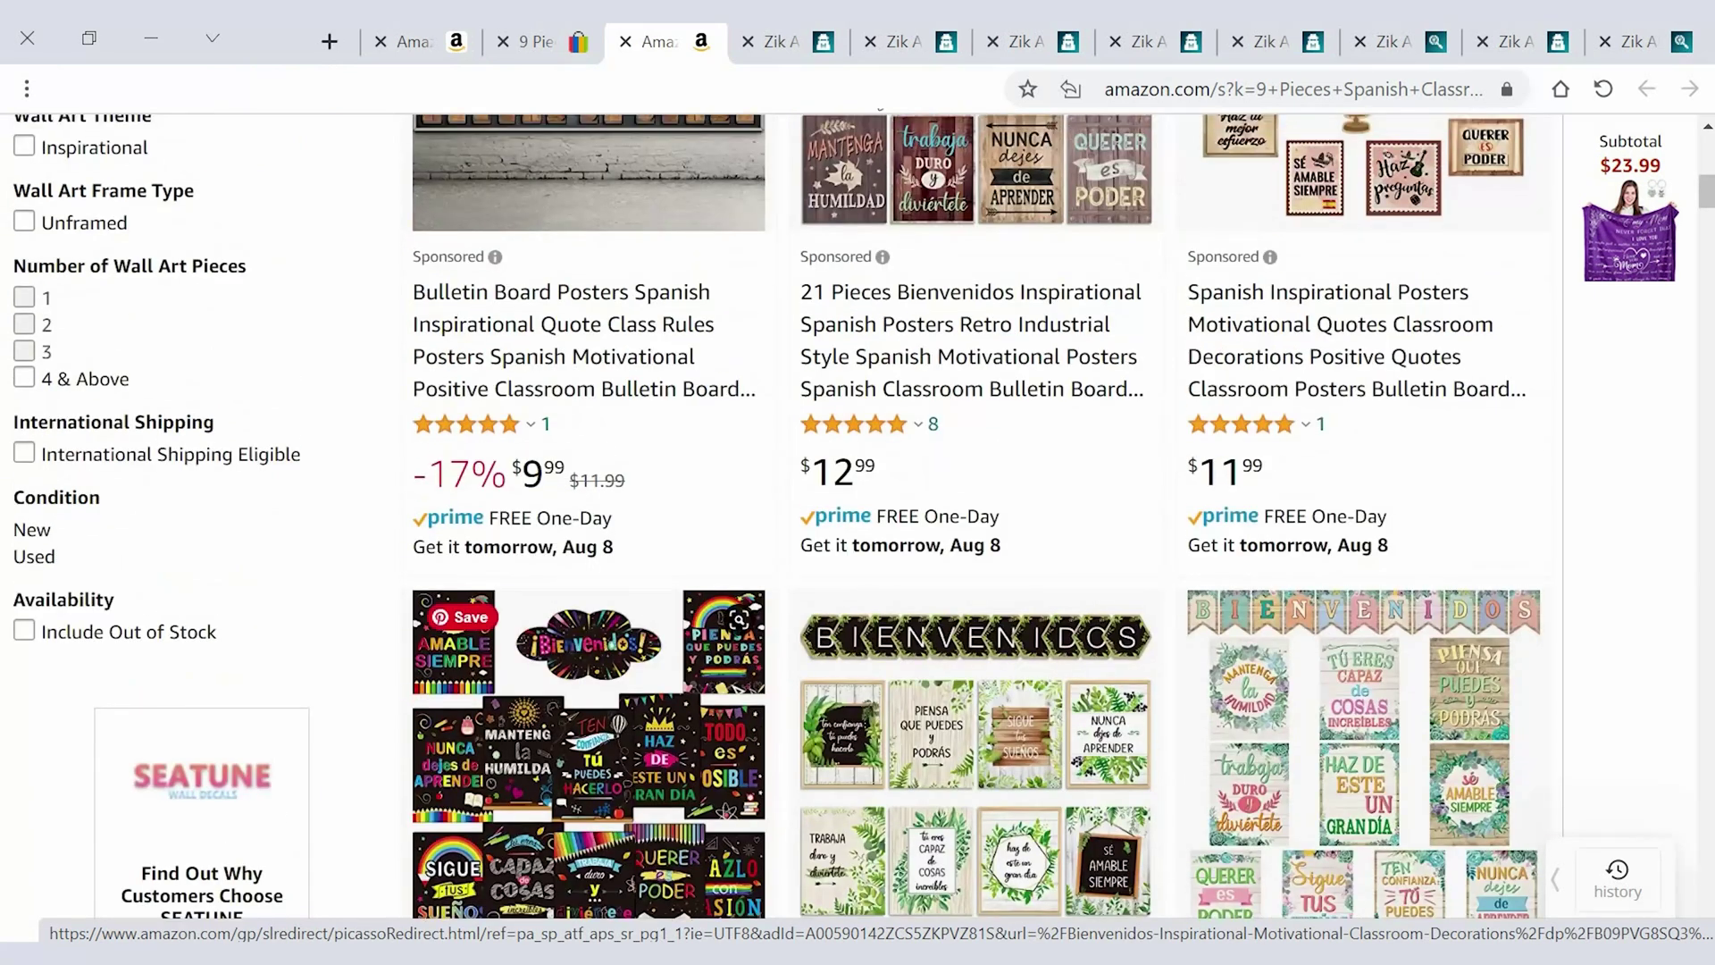
# Step: Scroll through the 75 Amazon results, cross-checking them against the eBay listing
pyautogui.hotkey('ctrl', 'Tab')
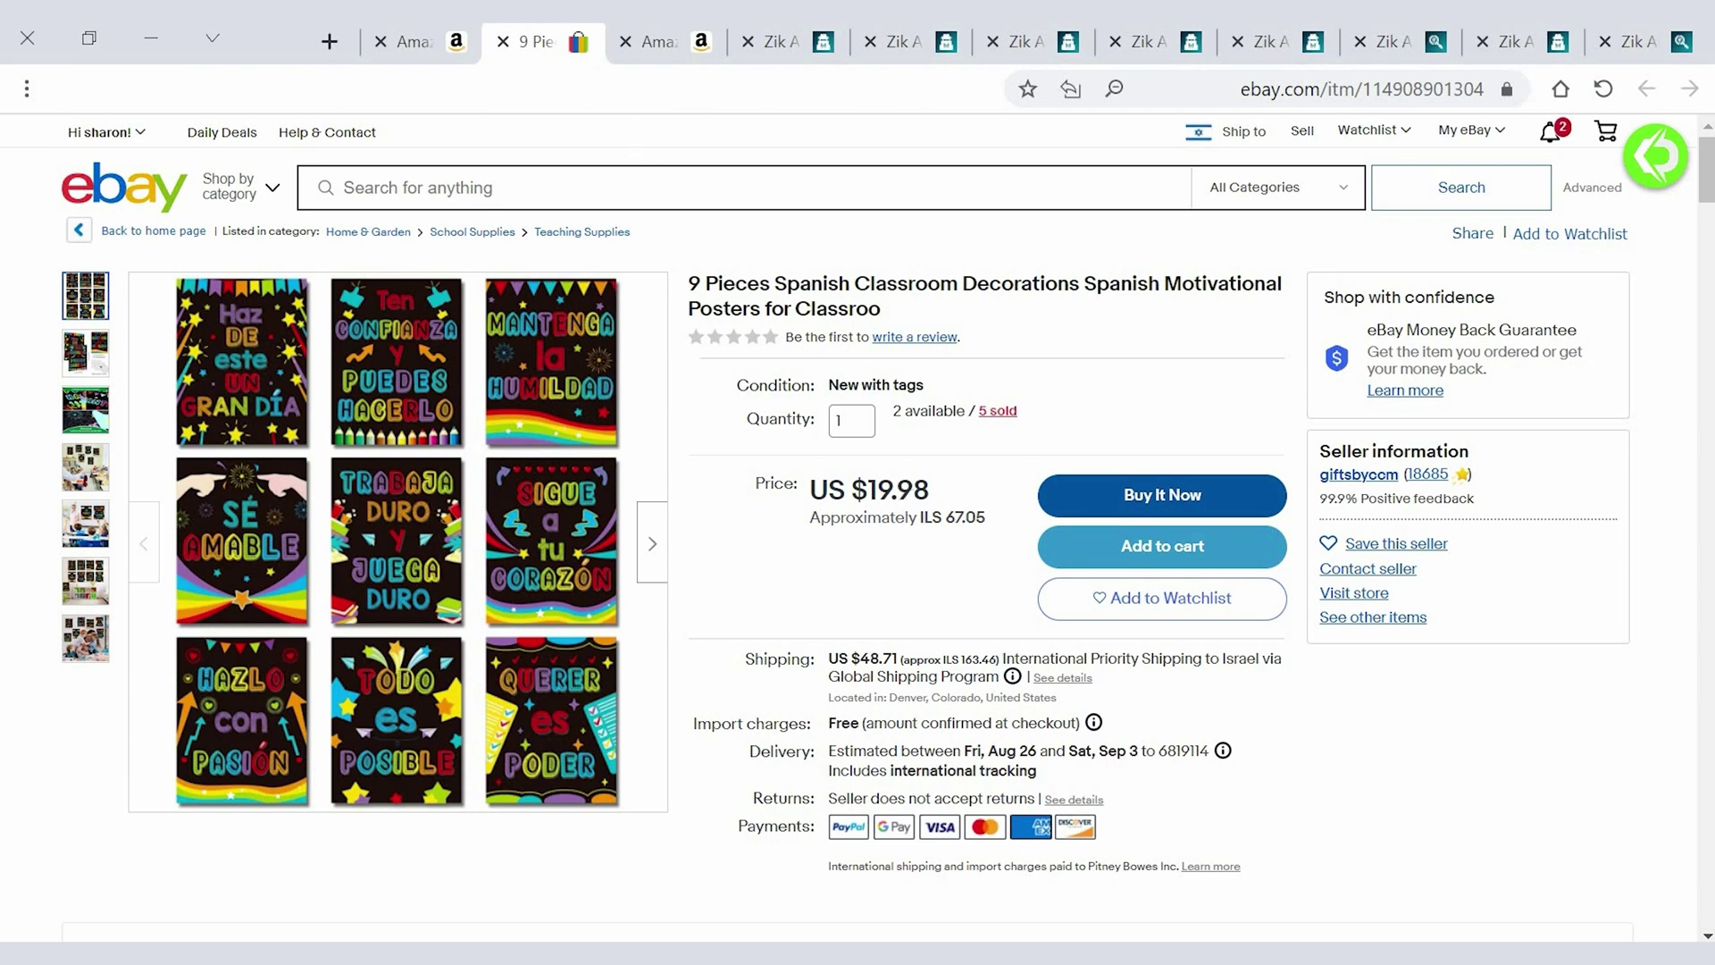
pyautogui.click(684, 41)
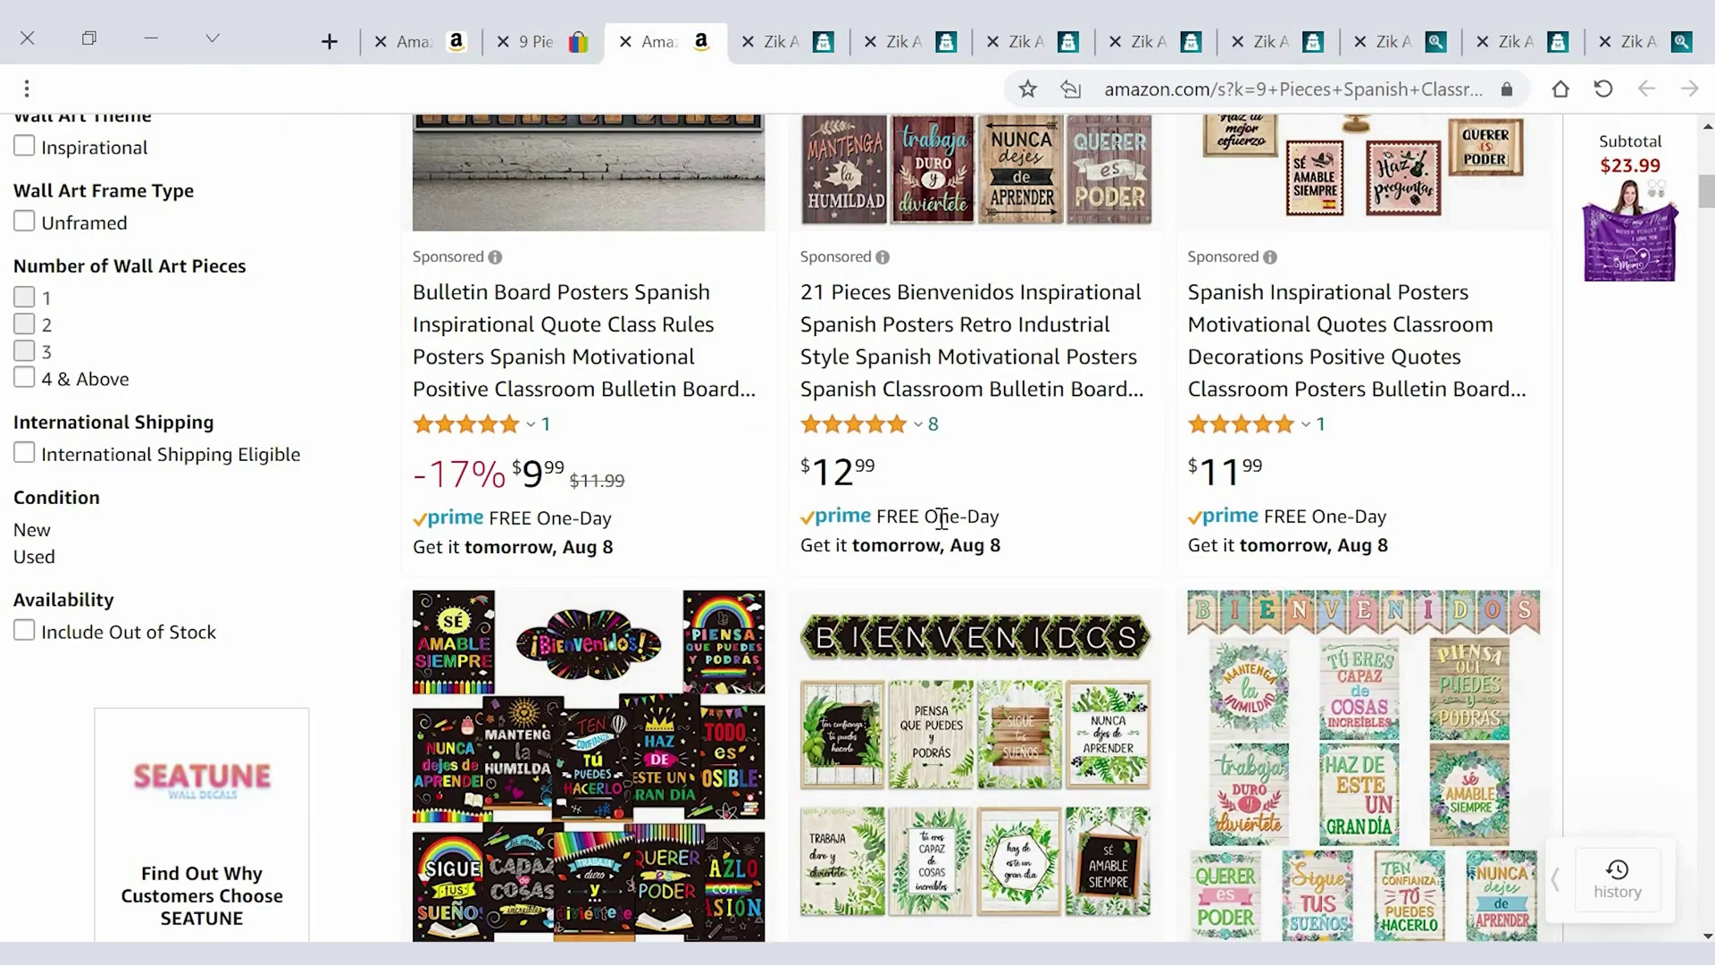
pyautogui.scroll(-15, 943, 518)
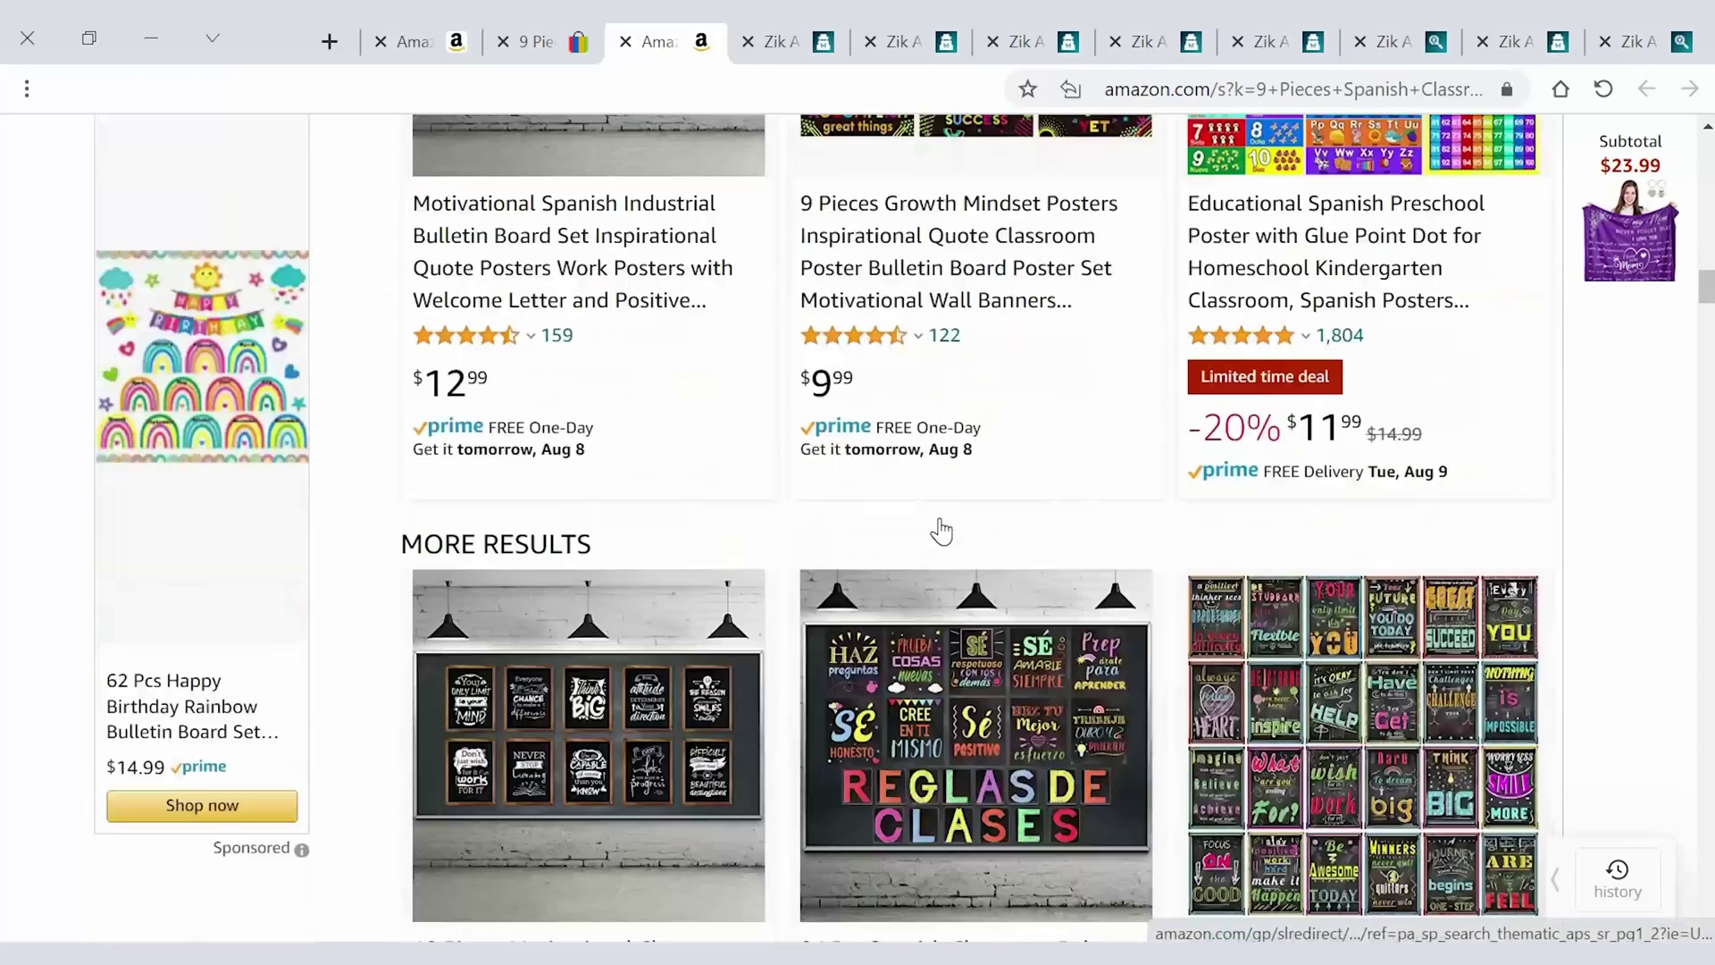
pyautogui.scroll(-3, 942, 532)
pyautogui.scroll(-6, 942, 532)
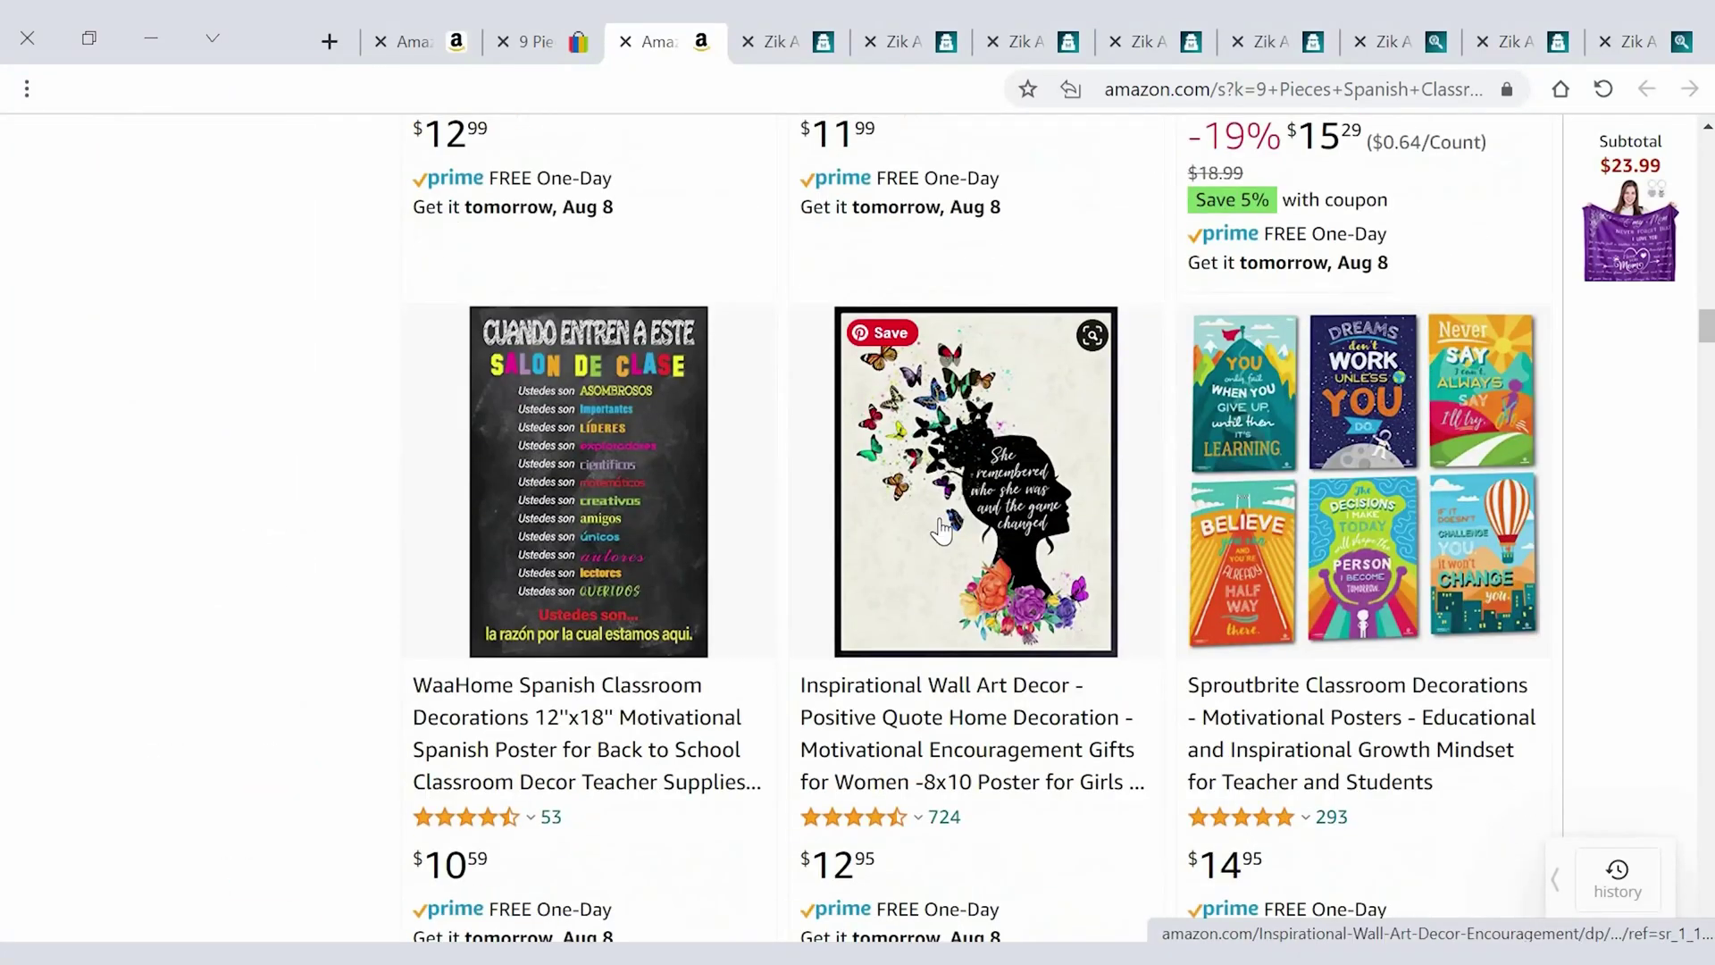
pyautogui.scroll(6, 942, 529)
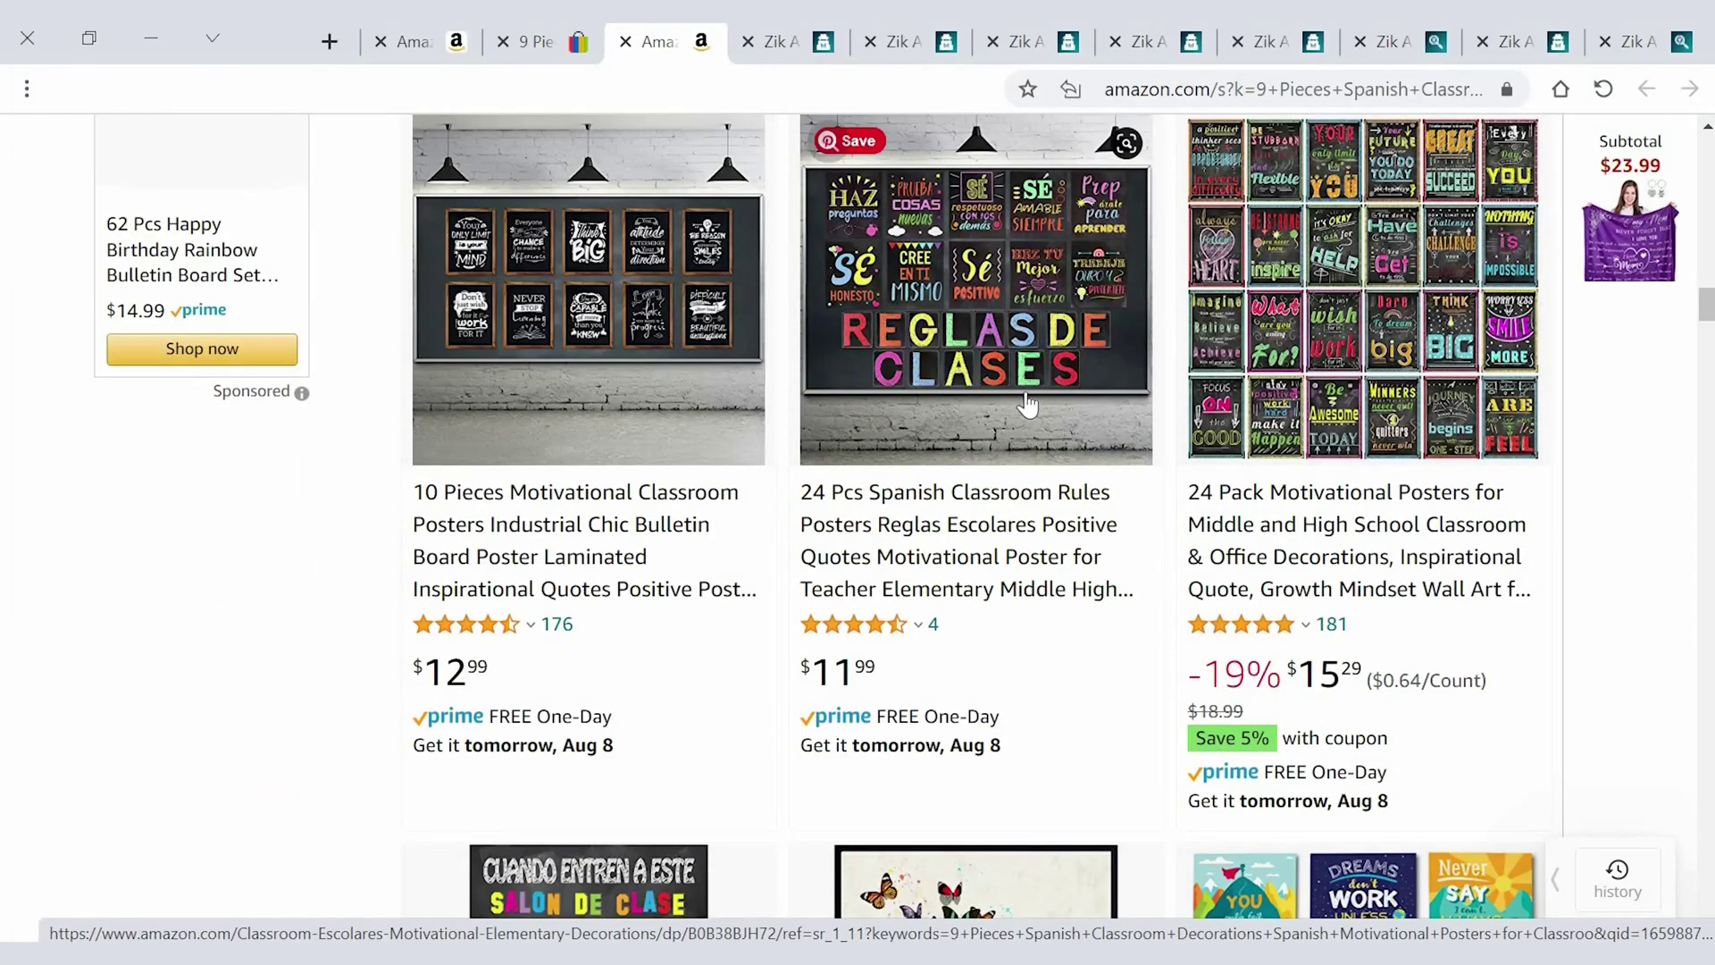
pyautogui.scroll(-14, 938, 576)
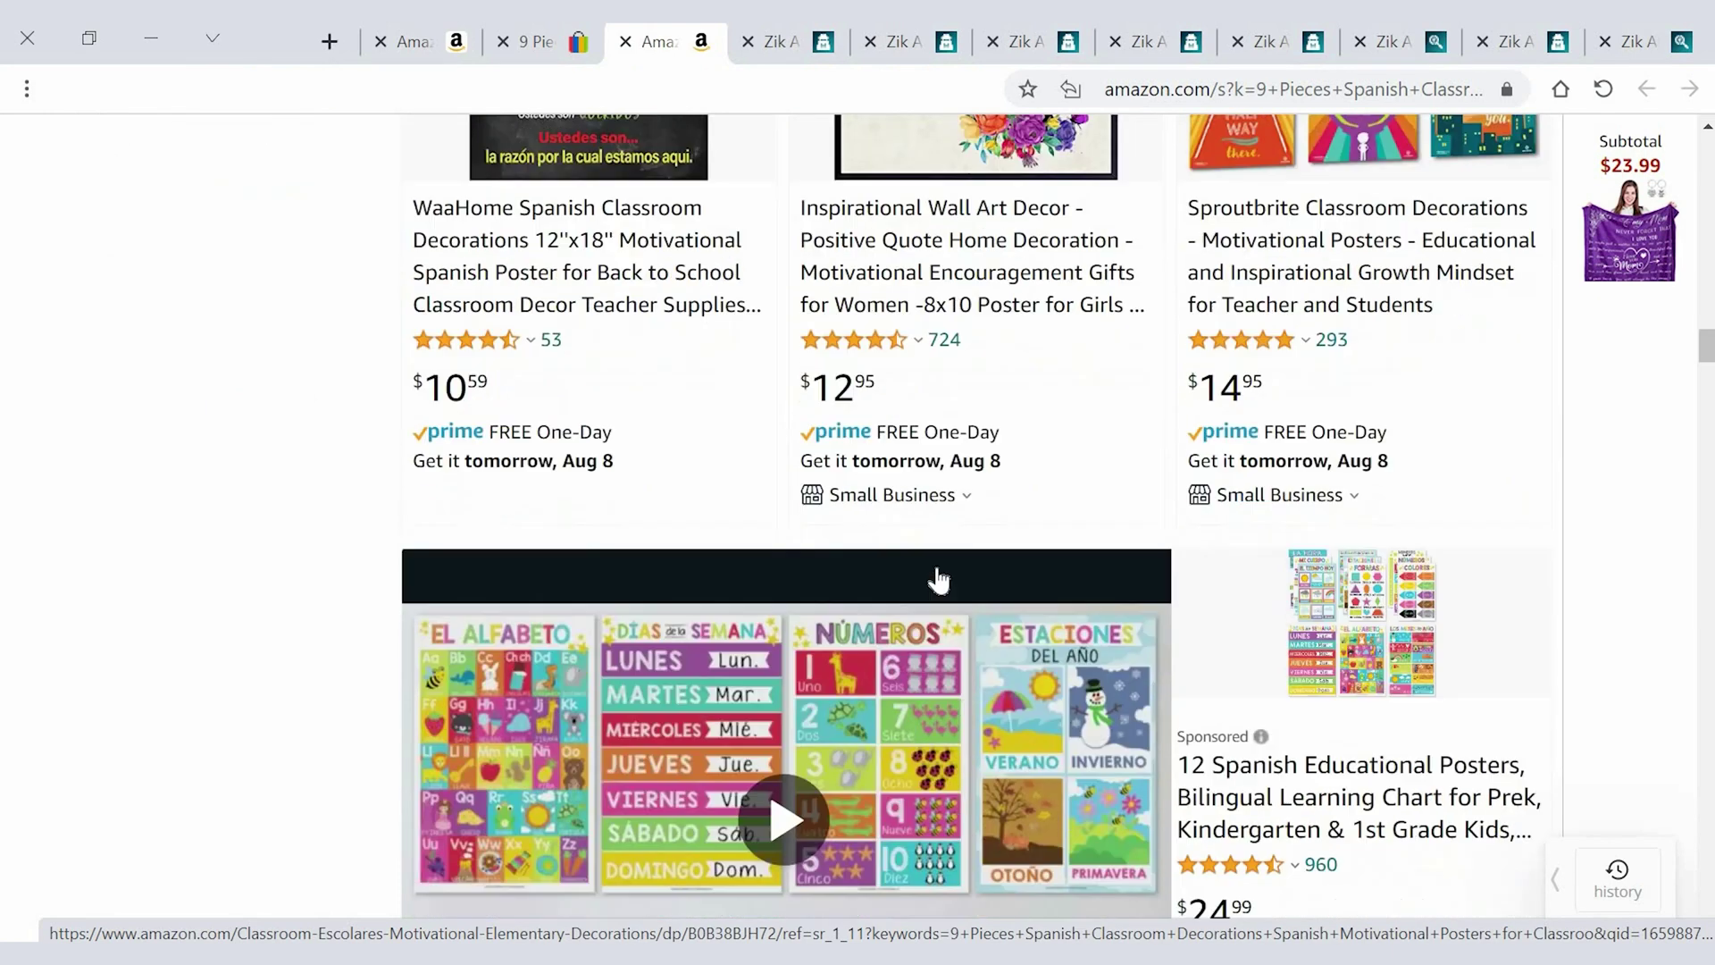
pyautogui.scroll(-10, 938, 576)
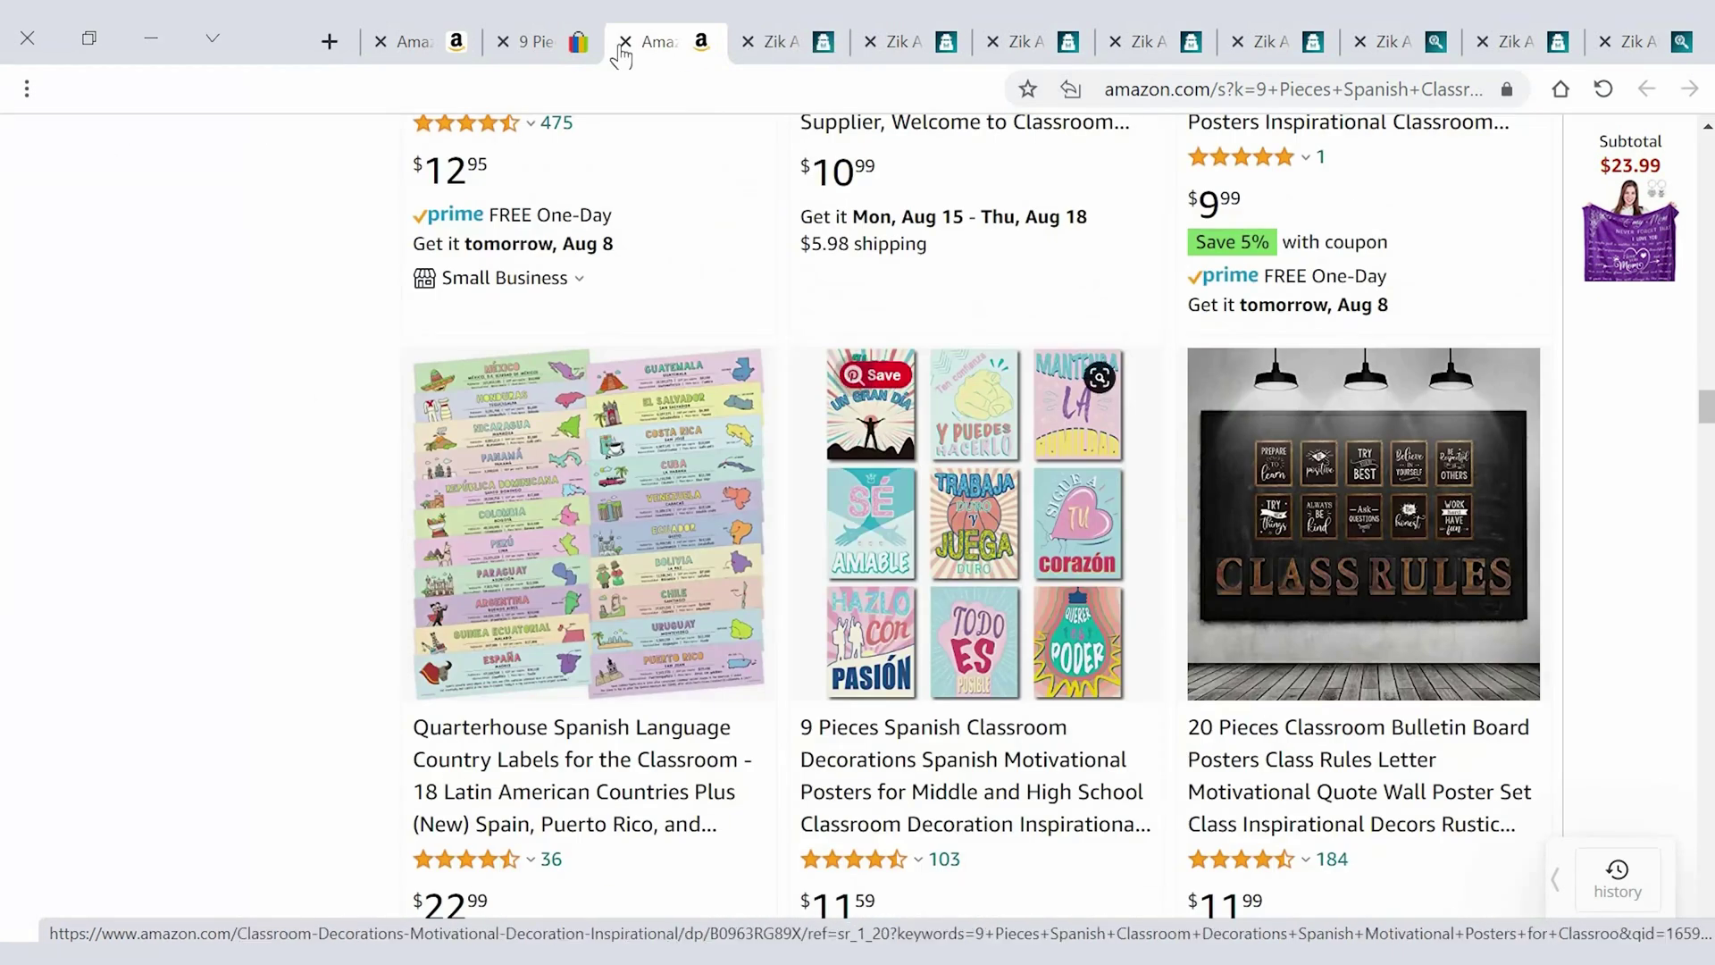
pyautogui.click(591, 46)
# Step: Copy 'Spanish Classroom Decorations' from the eBay title and return to the Amazon results
pyautogui.moveTo(774, 284); pyautogui.dragTo(1066, 285)
pyautogui.hotkey('ctrl', 'c')
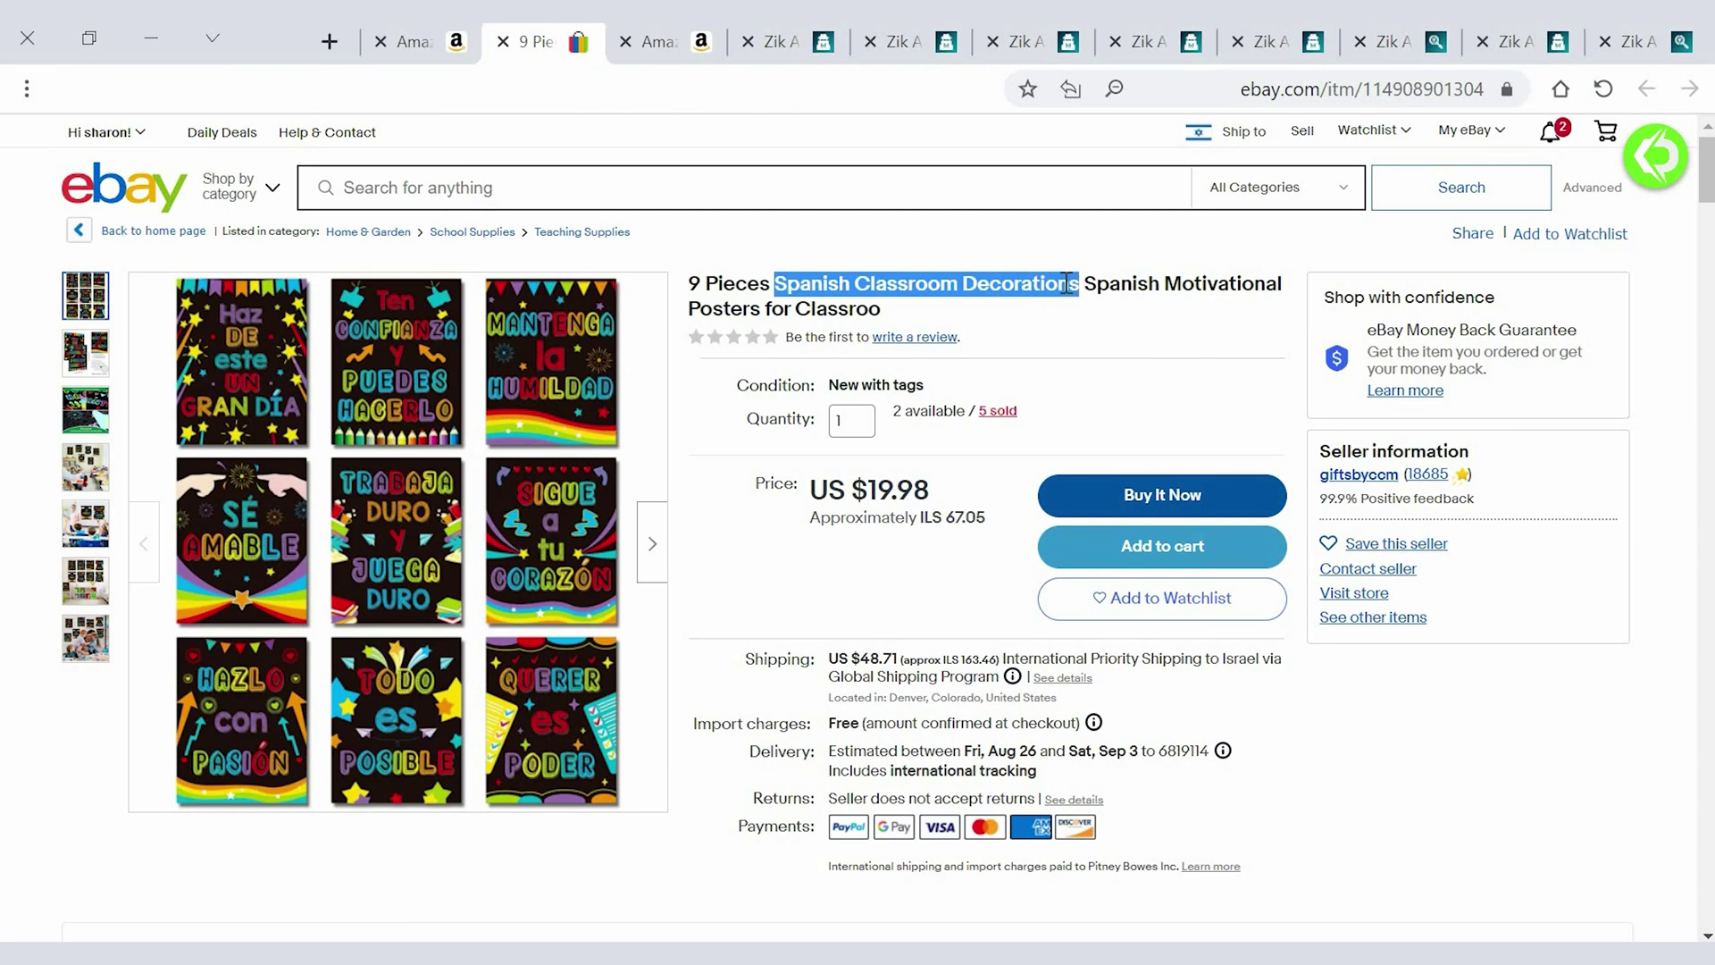
pyautogui.rightClick(1063, 284)
pyautogui.click(956, 298)
pyautogui.click(648, 42)
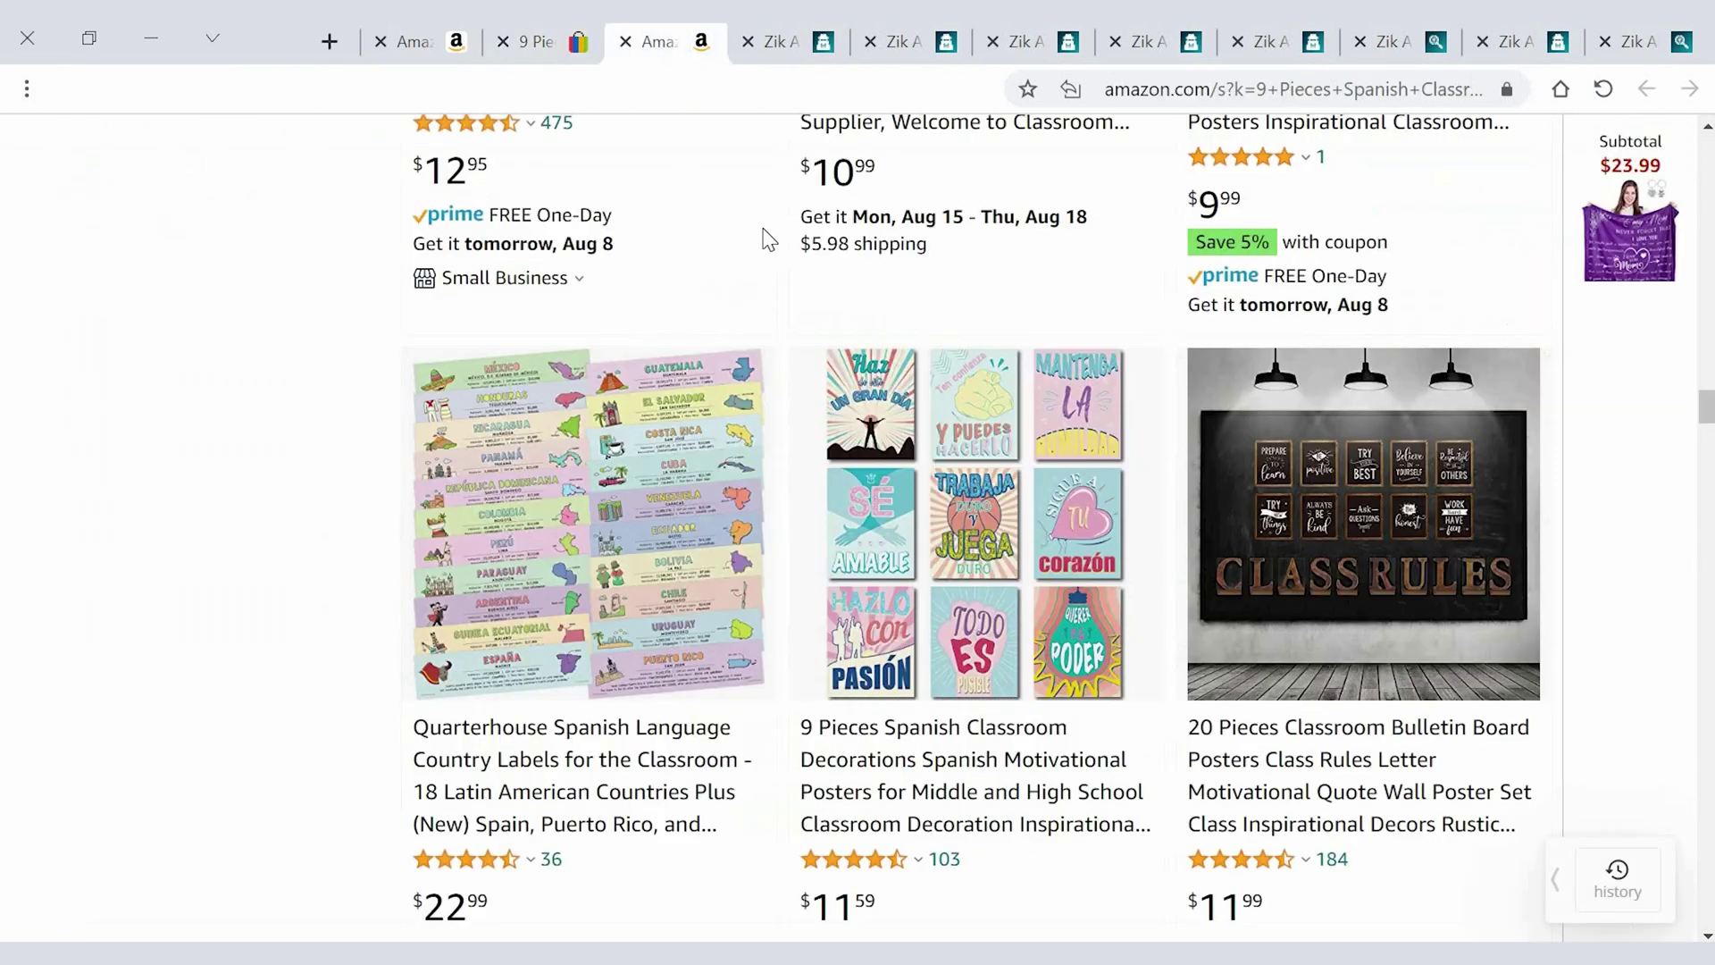
pyautogui.scroll(-15, 797, 244)
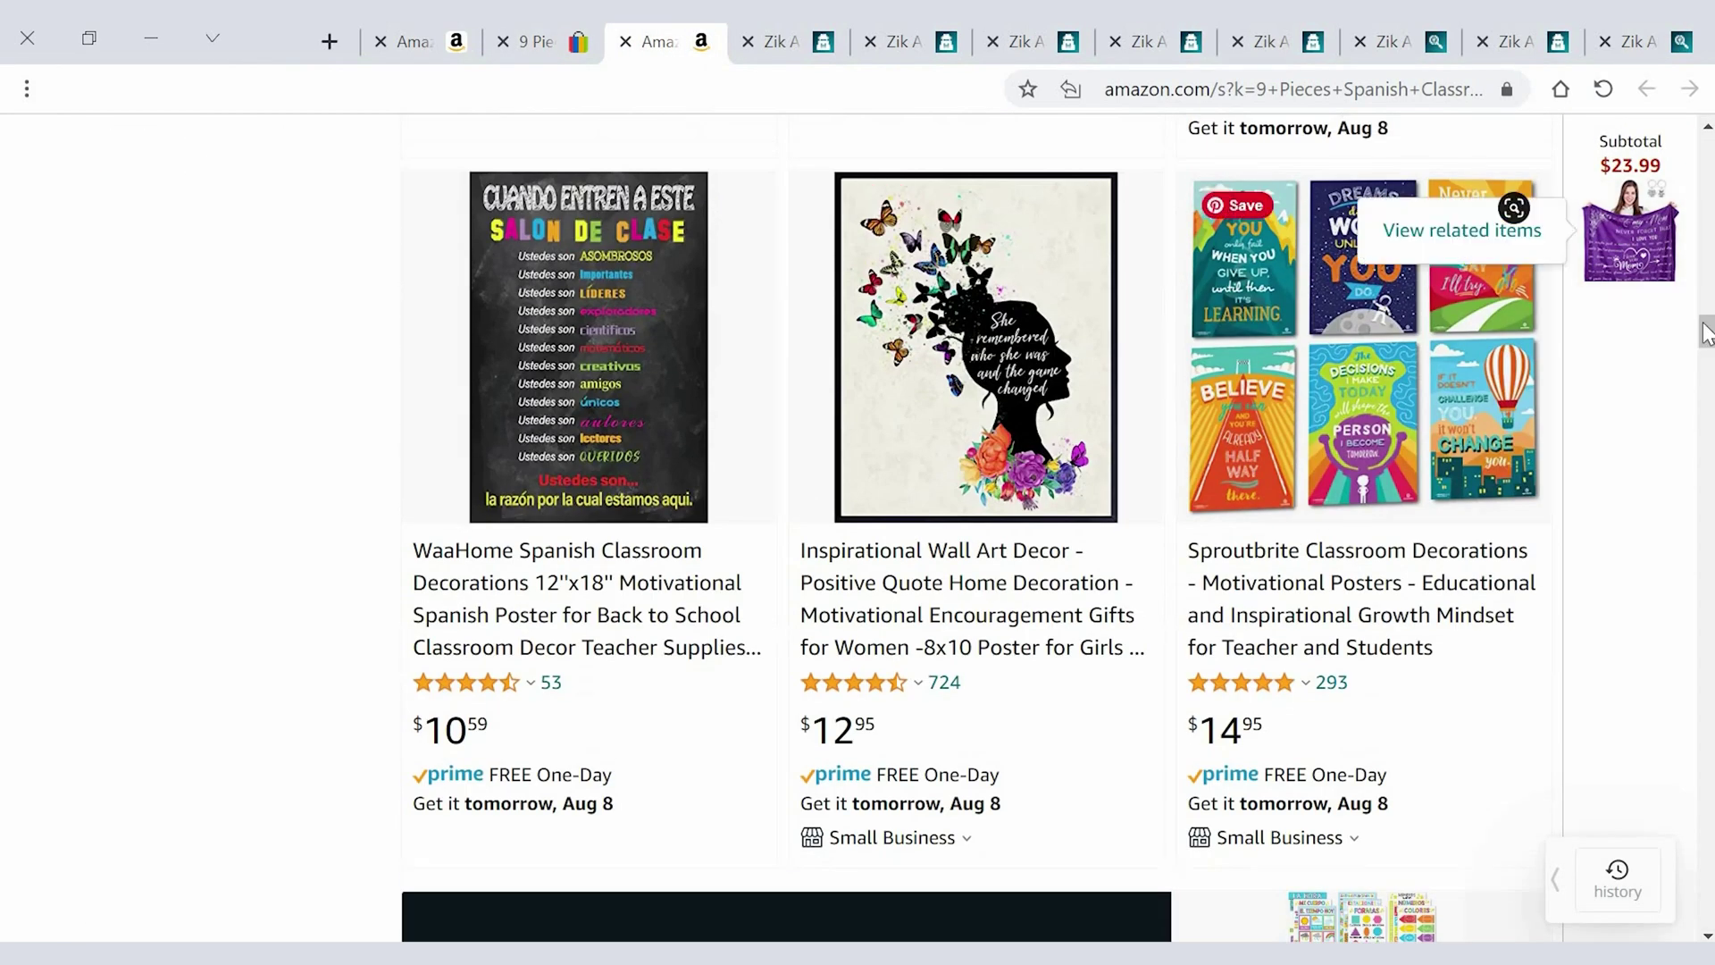
pyautogui.scroll(15, 1429, 125)
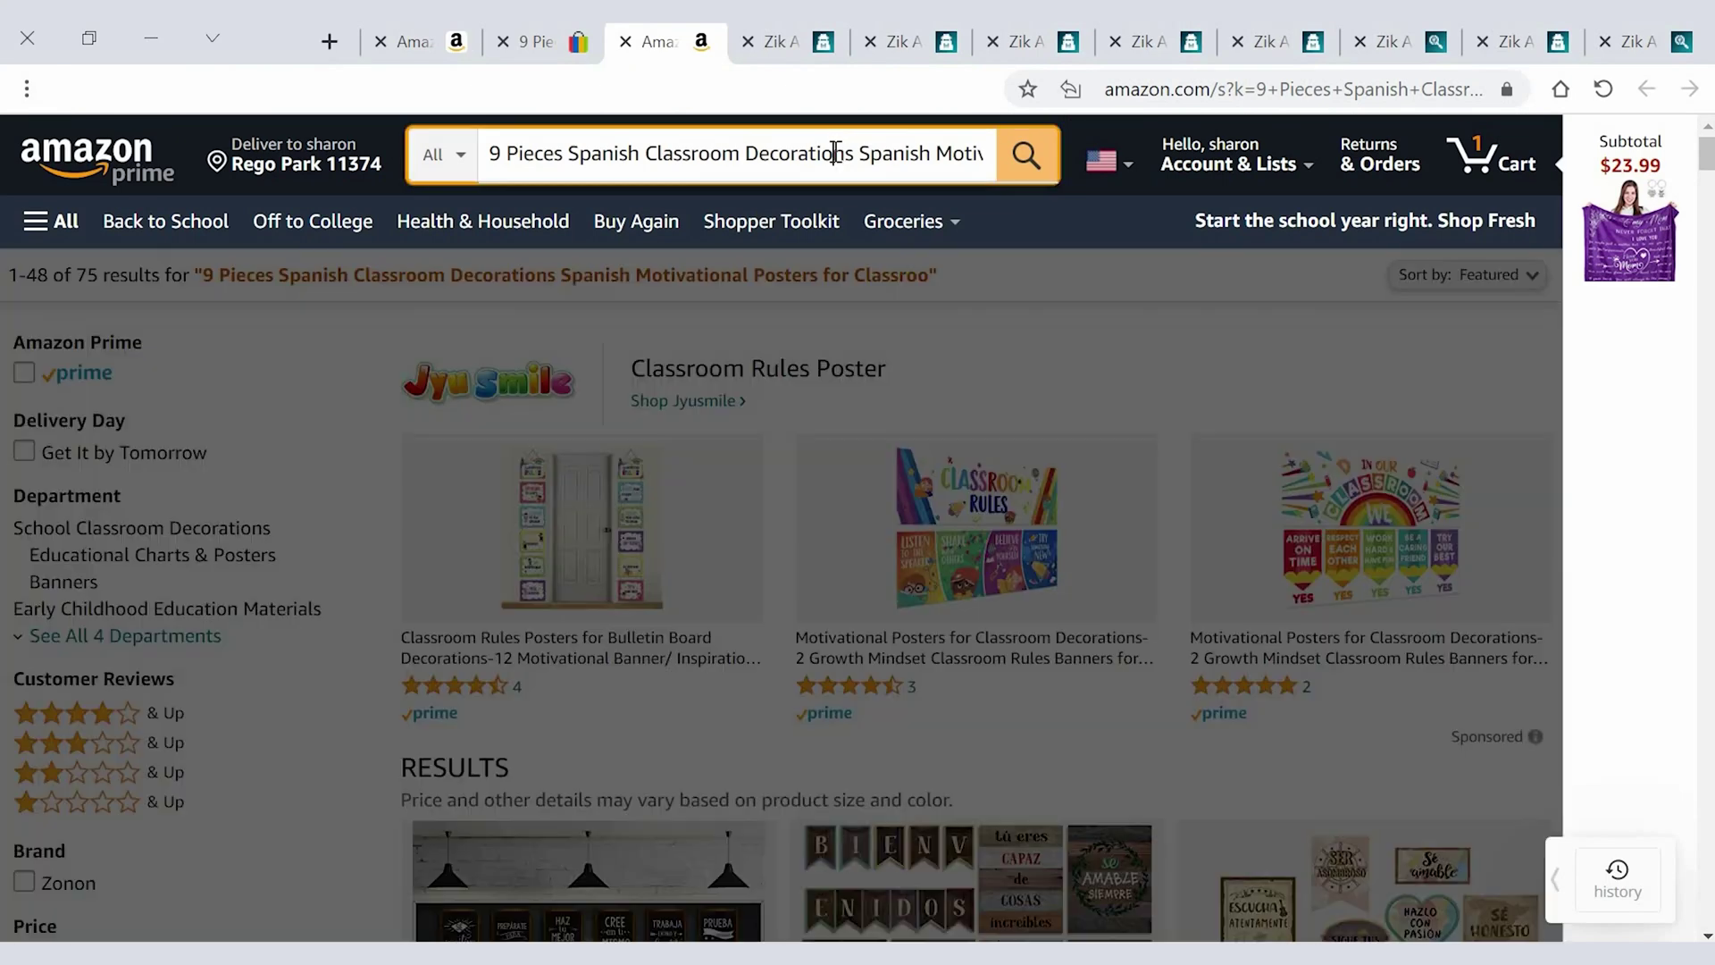
# Step: Search Amazon for 'Spanish Classroom Decorations' and go to page 2 of the results
pyautogui.hotkey('ctrl', 'v')
pyautogui.press('Return')
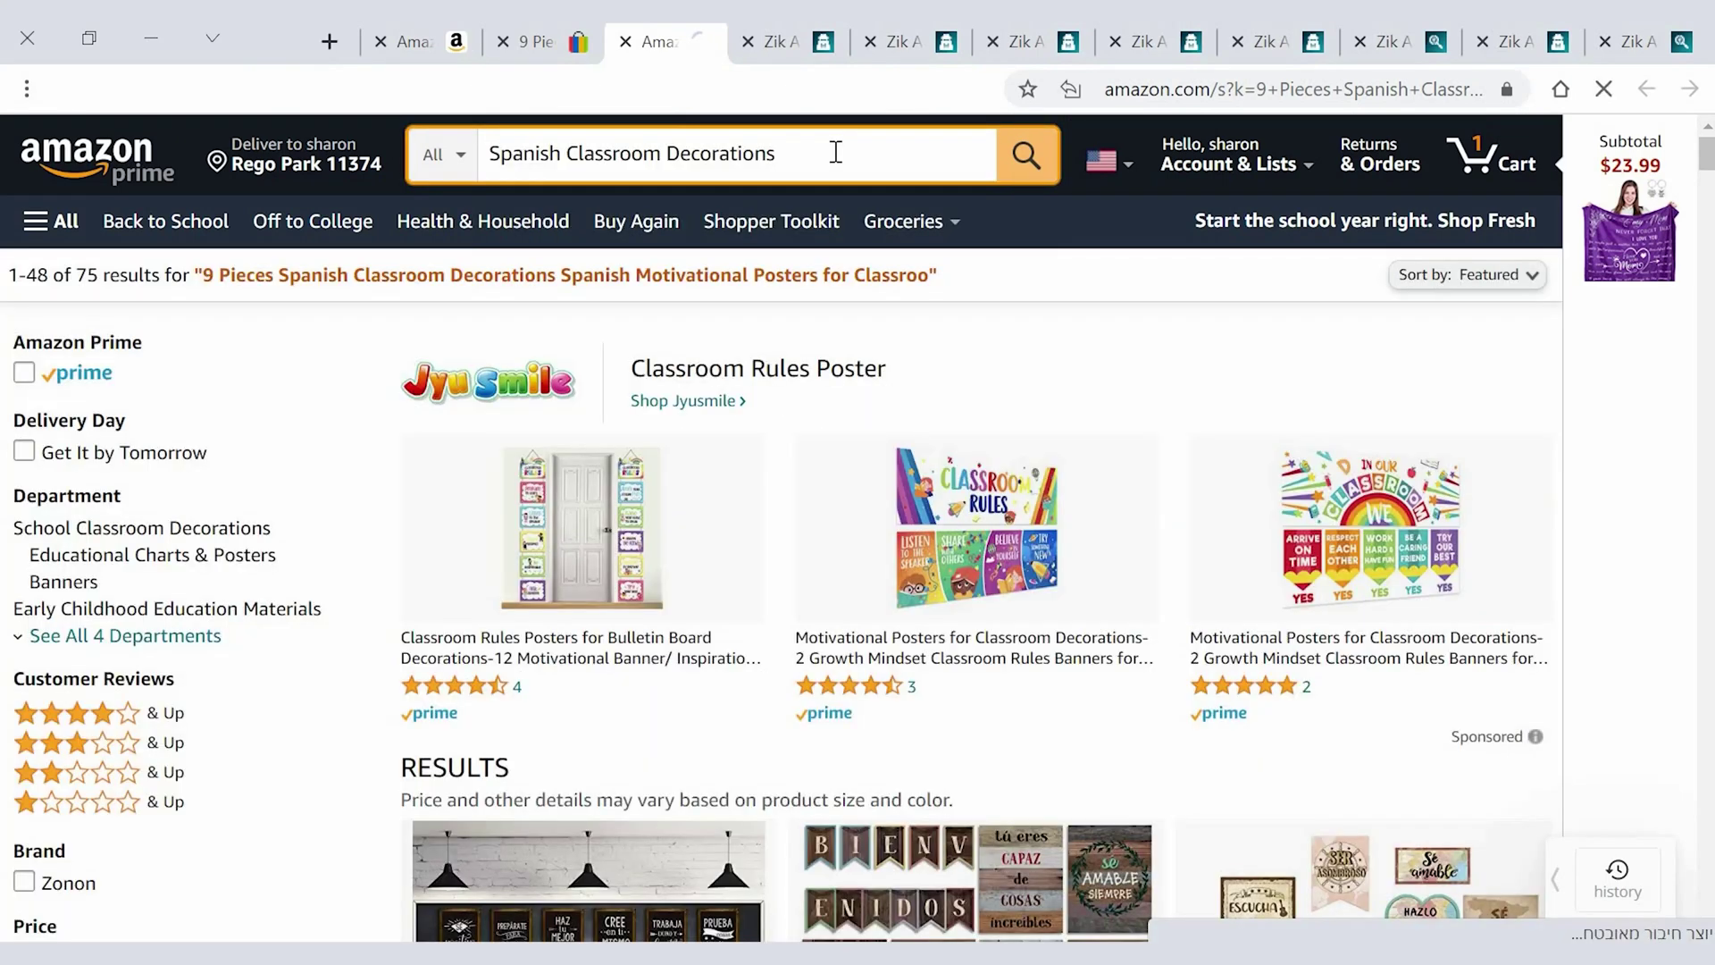
pyautogui.scroll(-6, 807, 516)
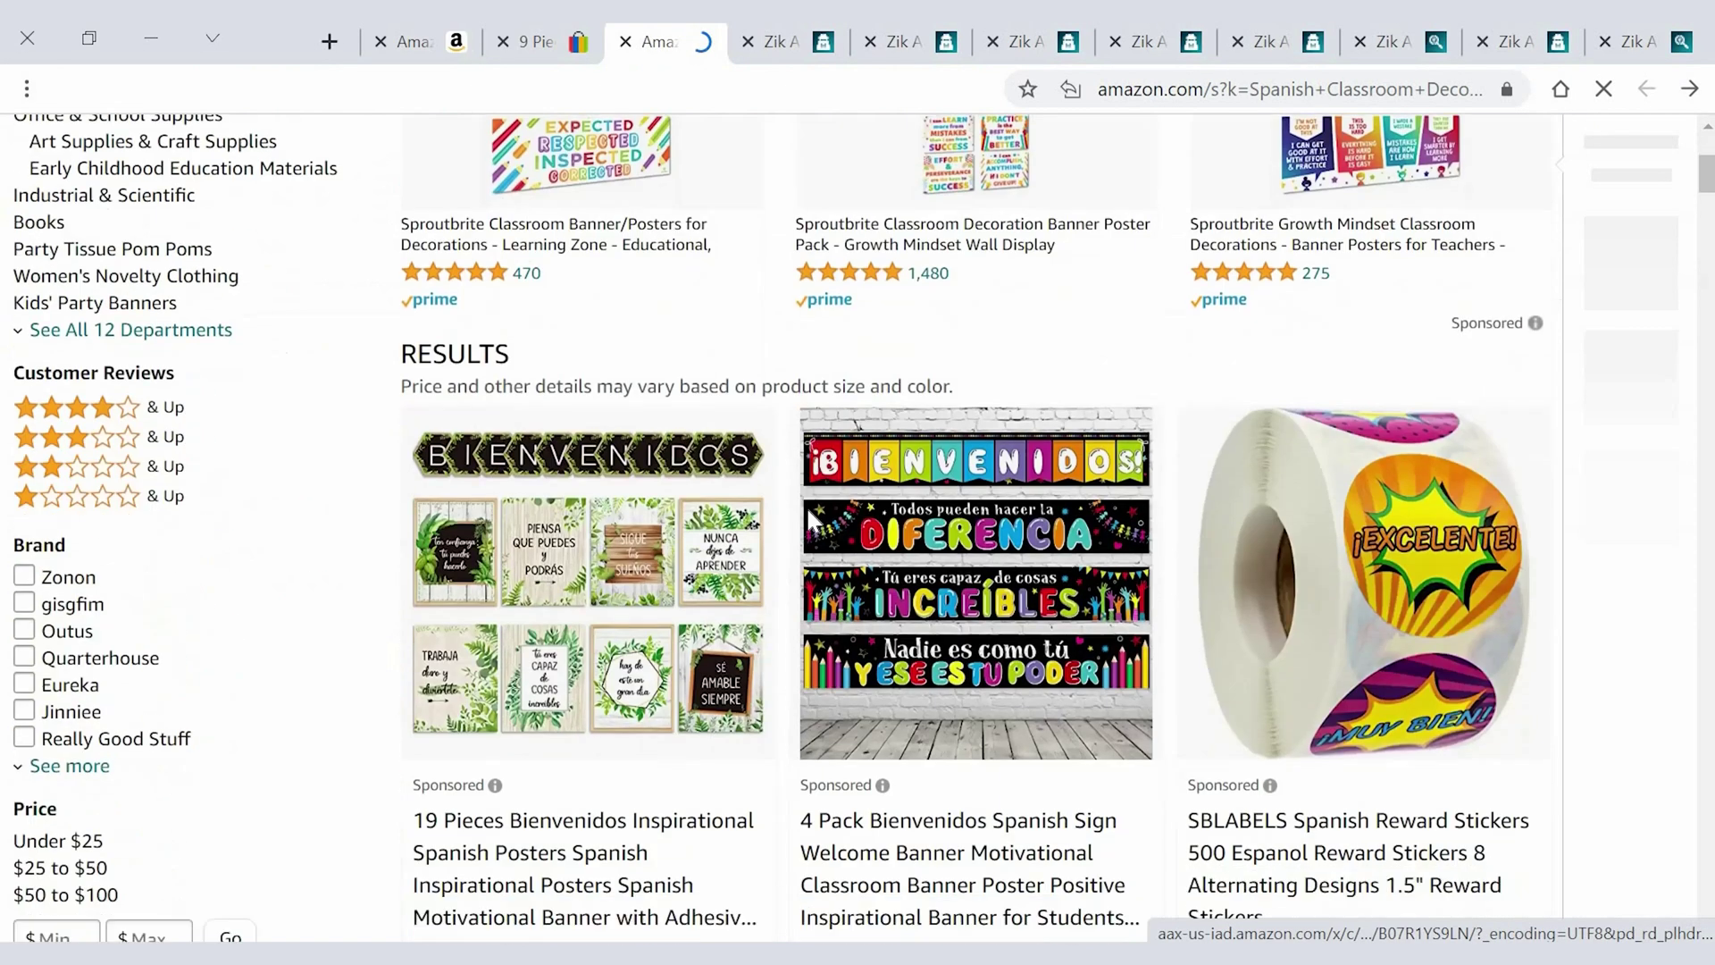
pyautogui.scroll(-12, 808, 517)
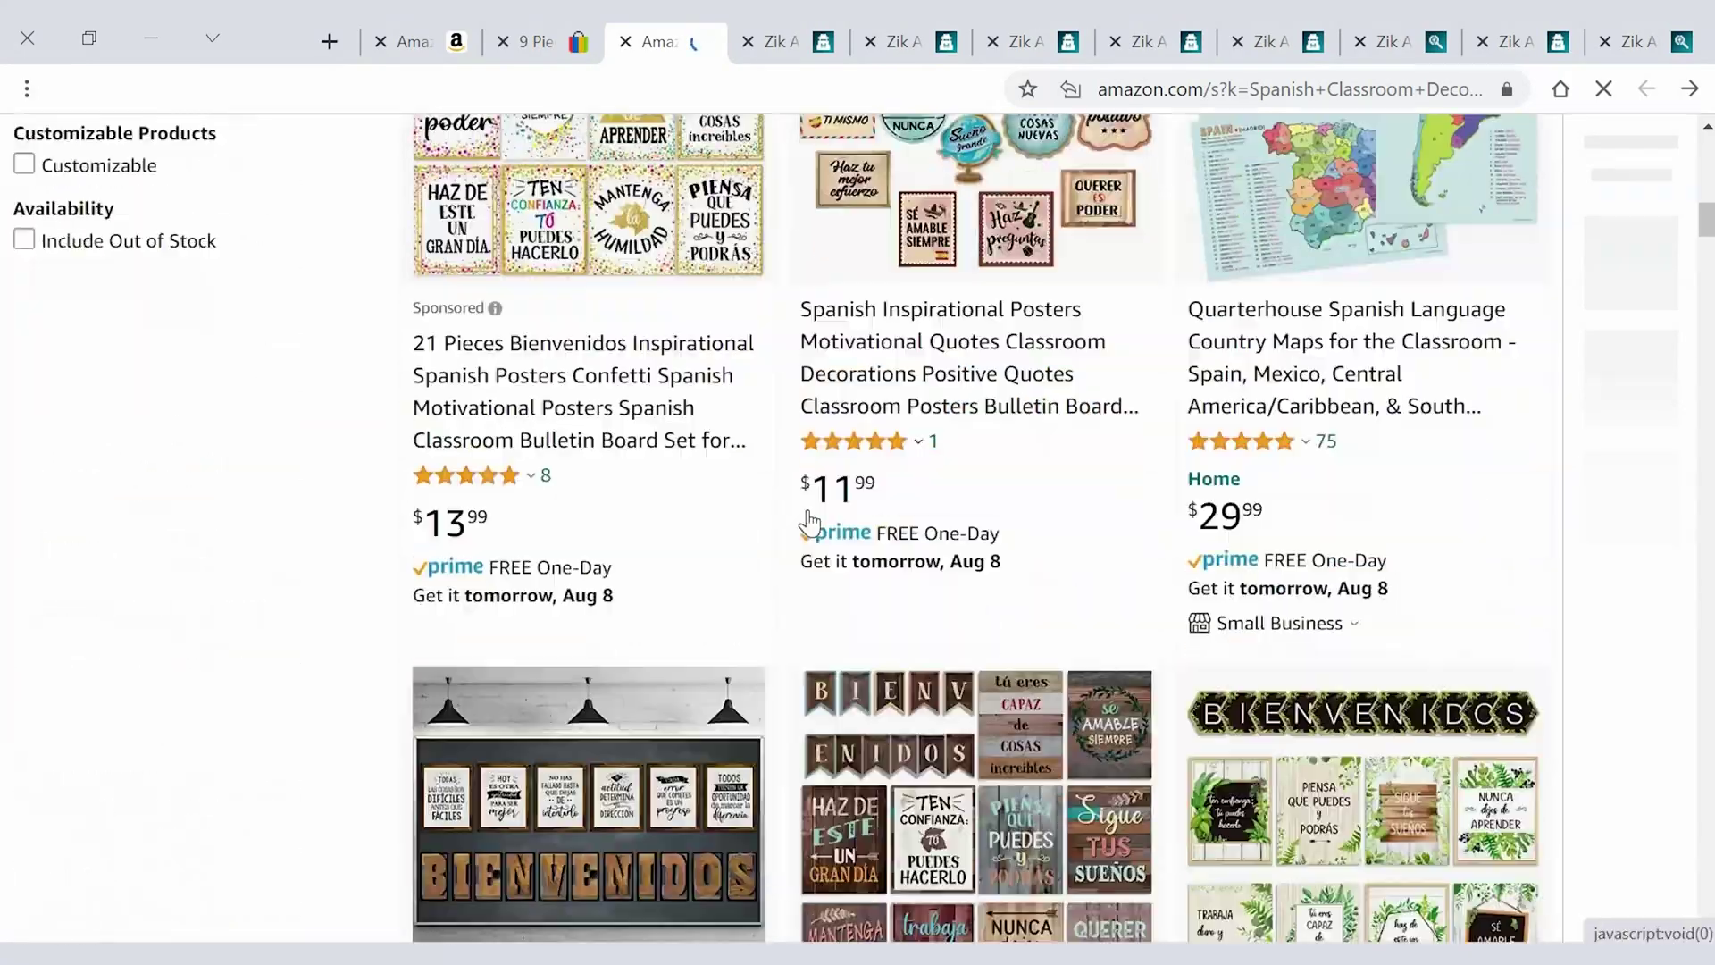
pyautogui.scroll(-15, 806, 508)
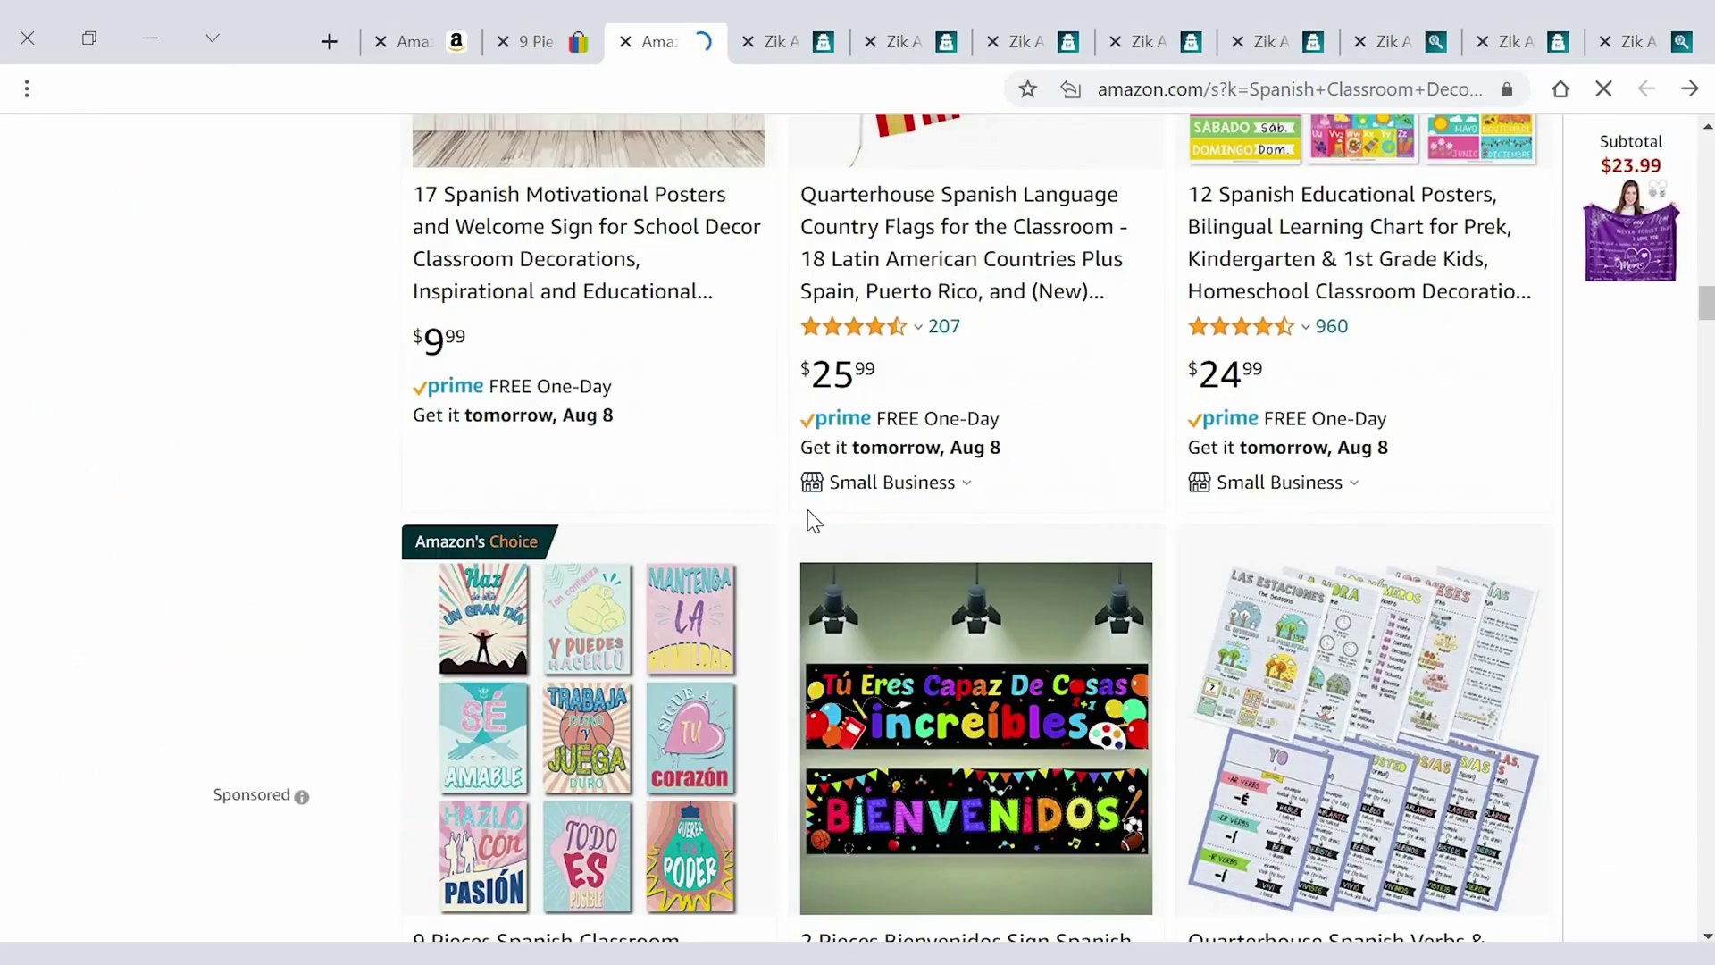
pyautogui.scroll(-10, 812, 520)
pyautogui.click(911, 509)
pyautogui.scroll(-12, 938, 465)
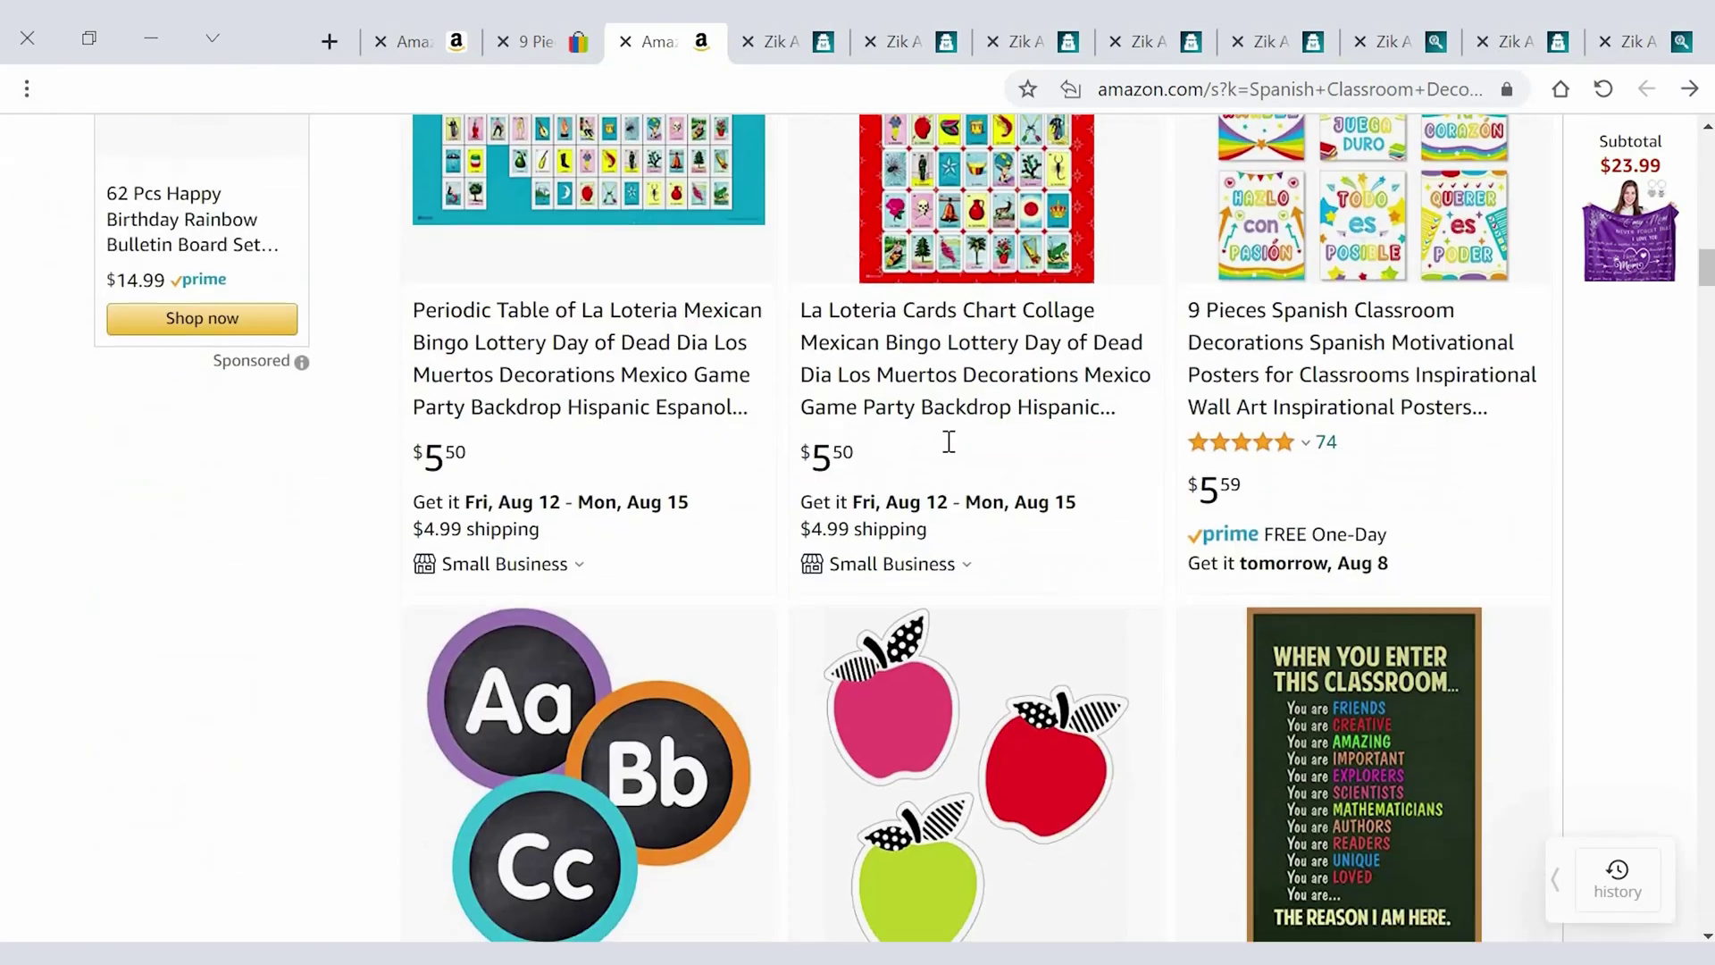
pyautogui.scroll(-20, 947, 441)
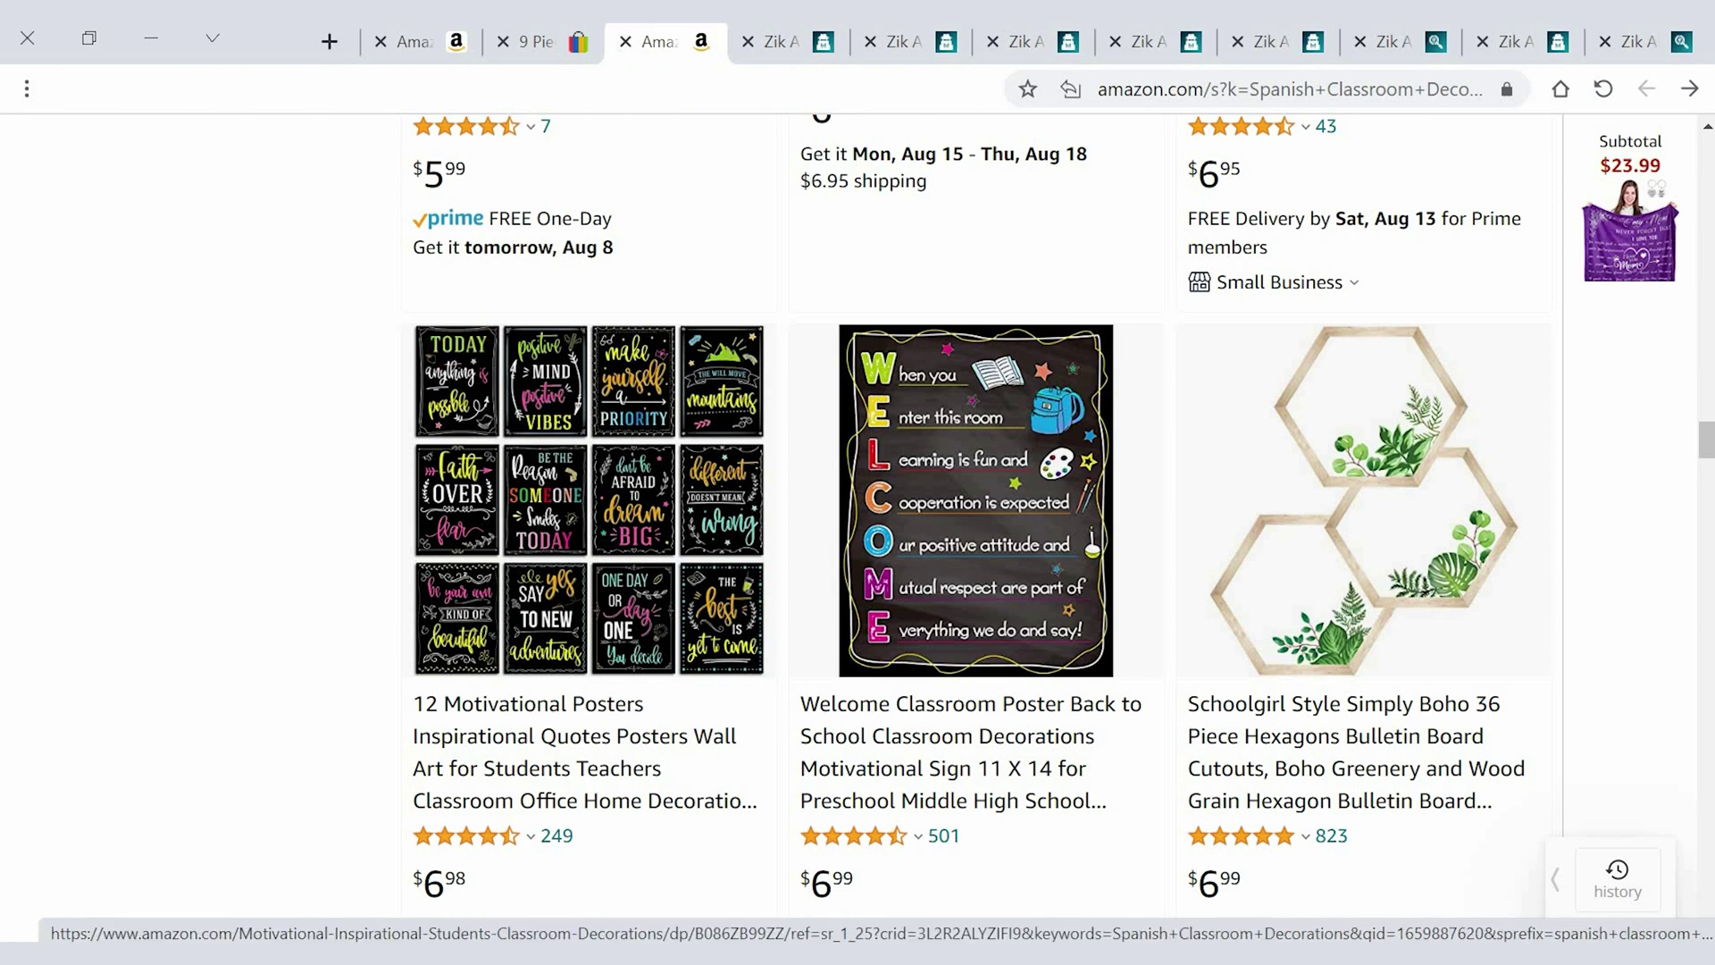
# Step: Compare the page-2 poster sets, mostly $6.98–$6.99, with the $19.98 eBay listing
pyautogui.click(565, 46)
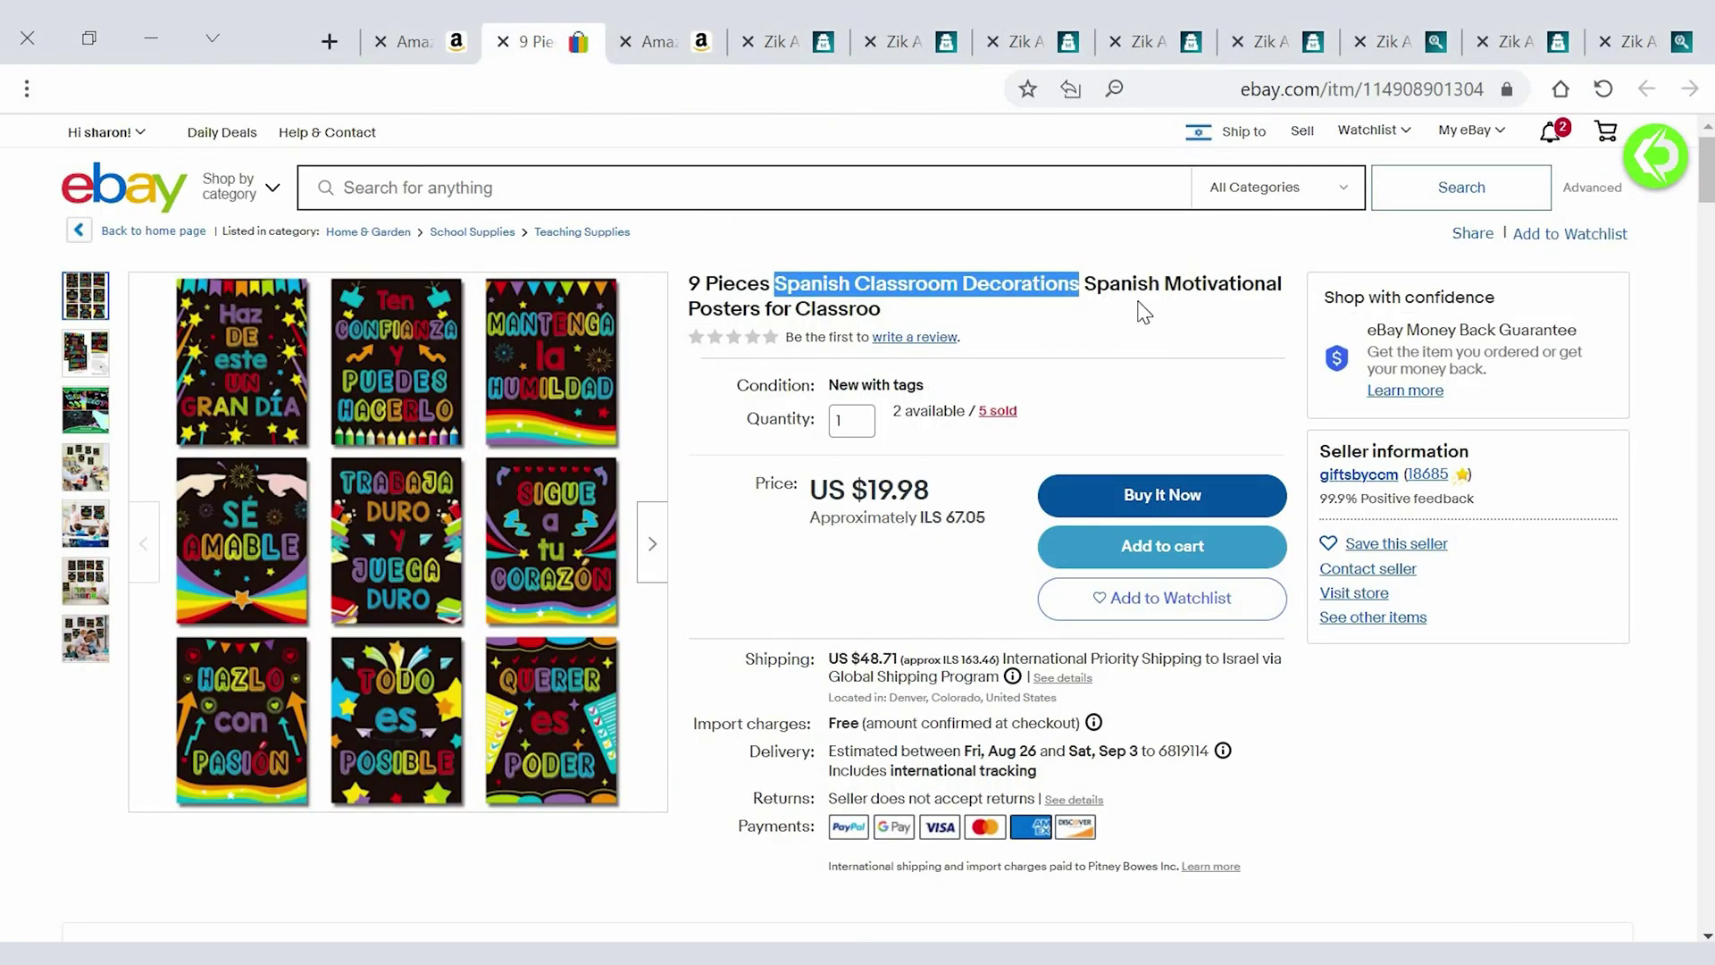
pyautogui.click(679, 39)
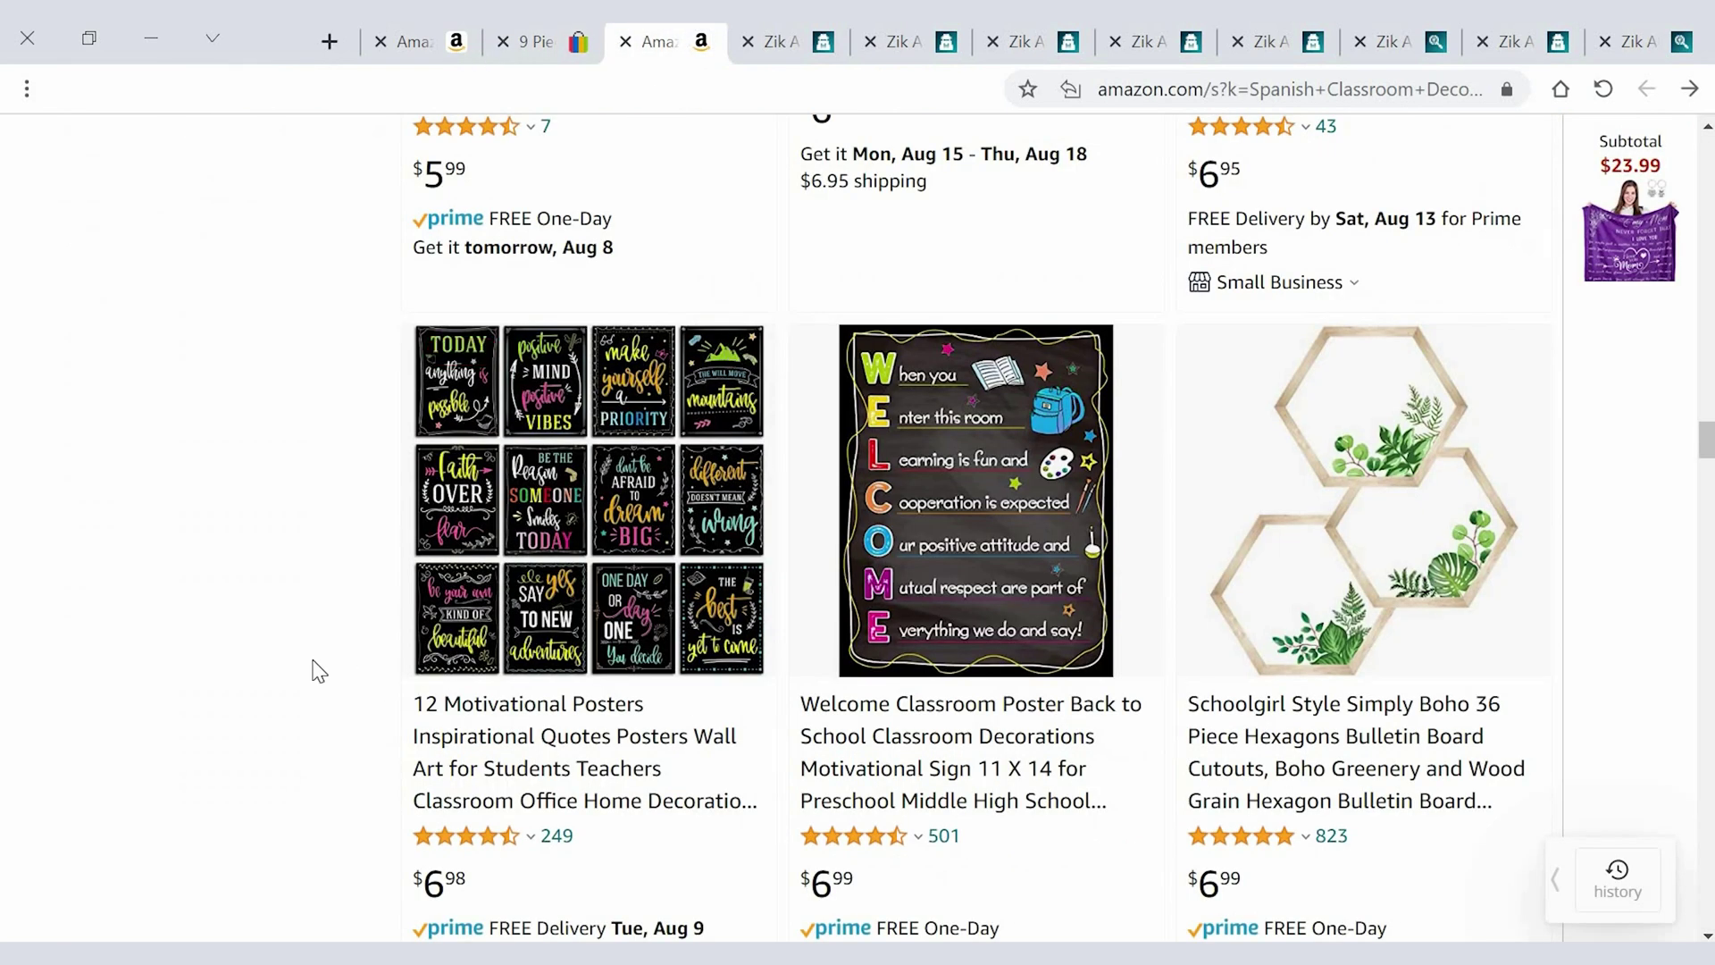
pyautogui.scroll(-1, 332, 682)
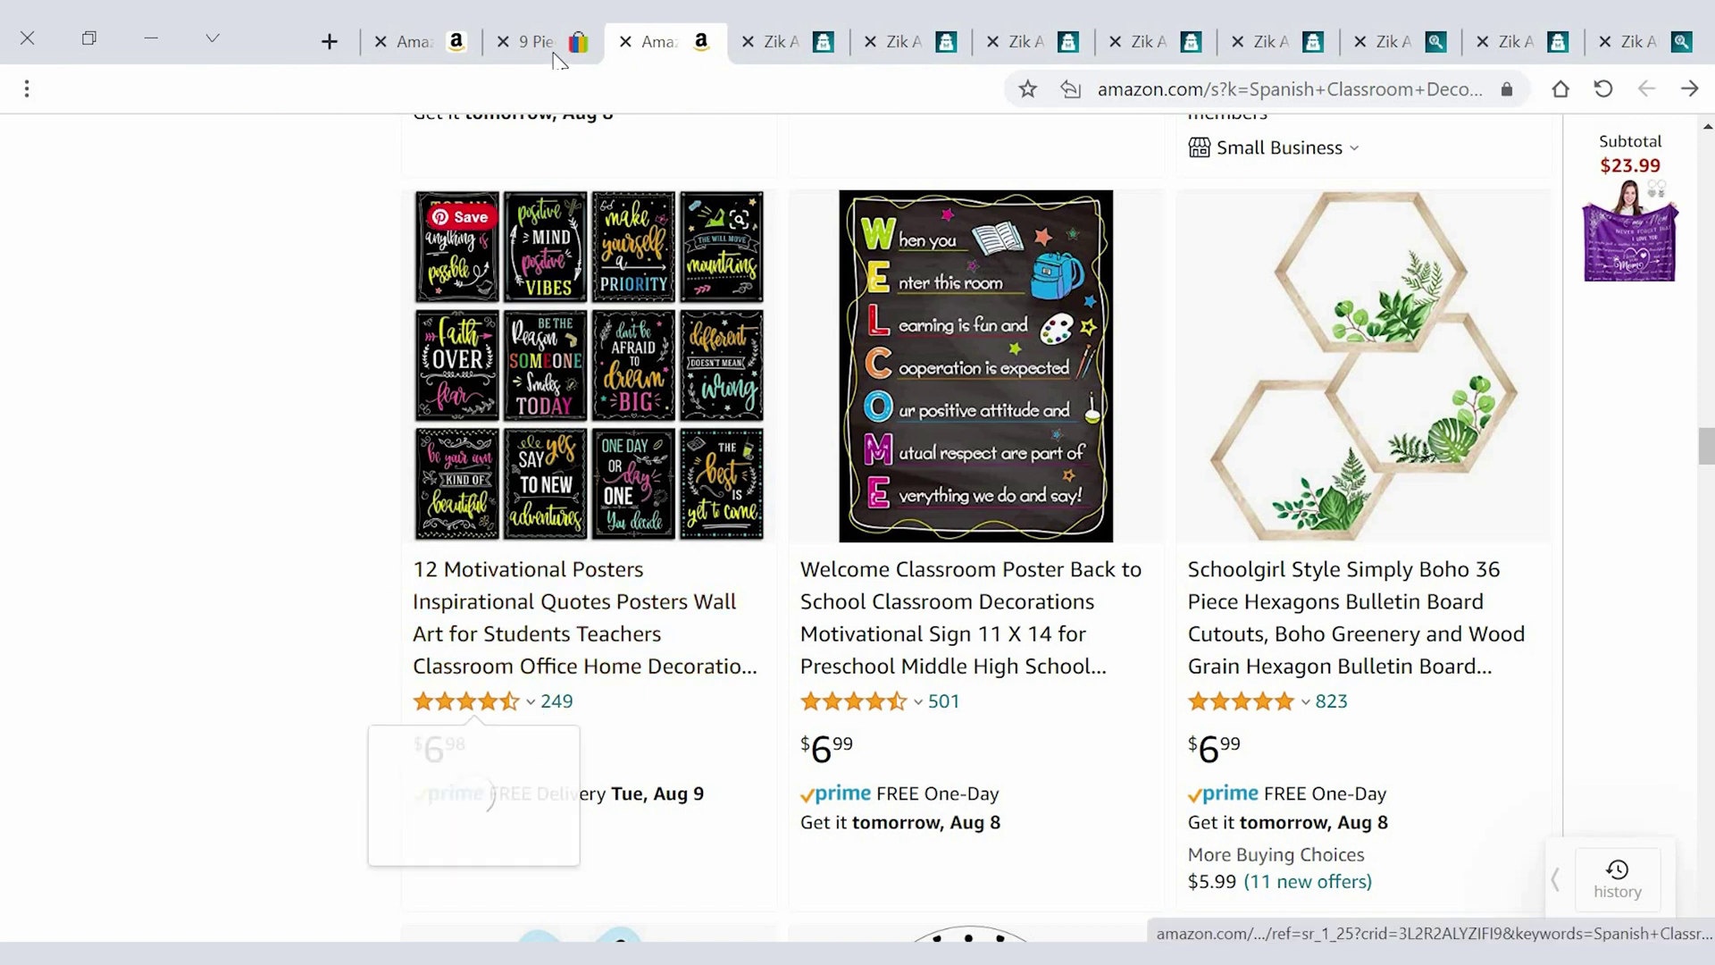
pyautogui.hotkey('ctrl', 'shift', 'Tab')
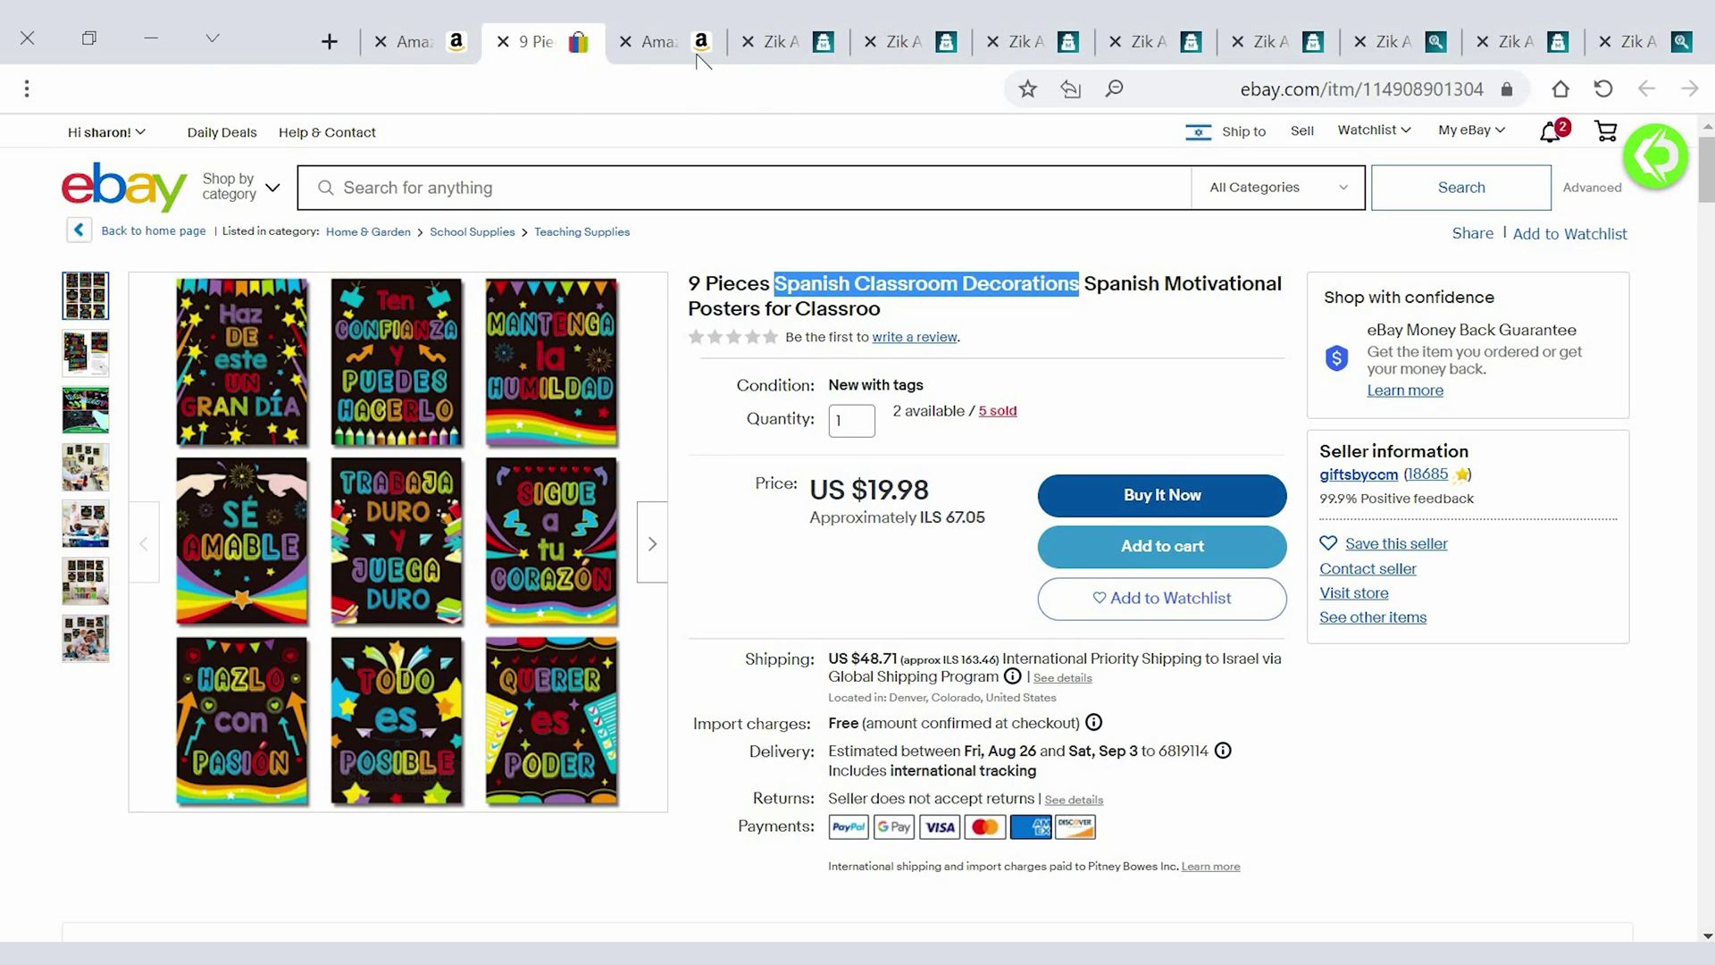
pyautogui.hotkey('ctrl', 'Tab')
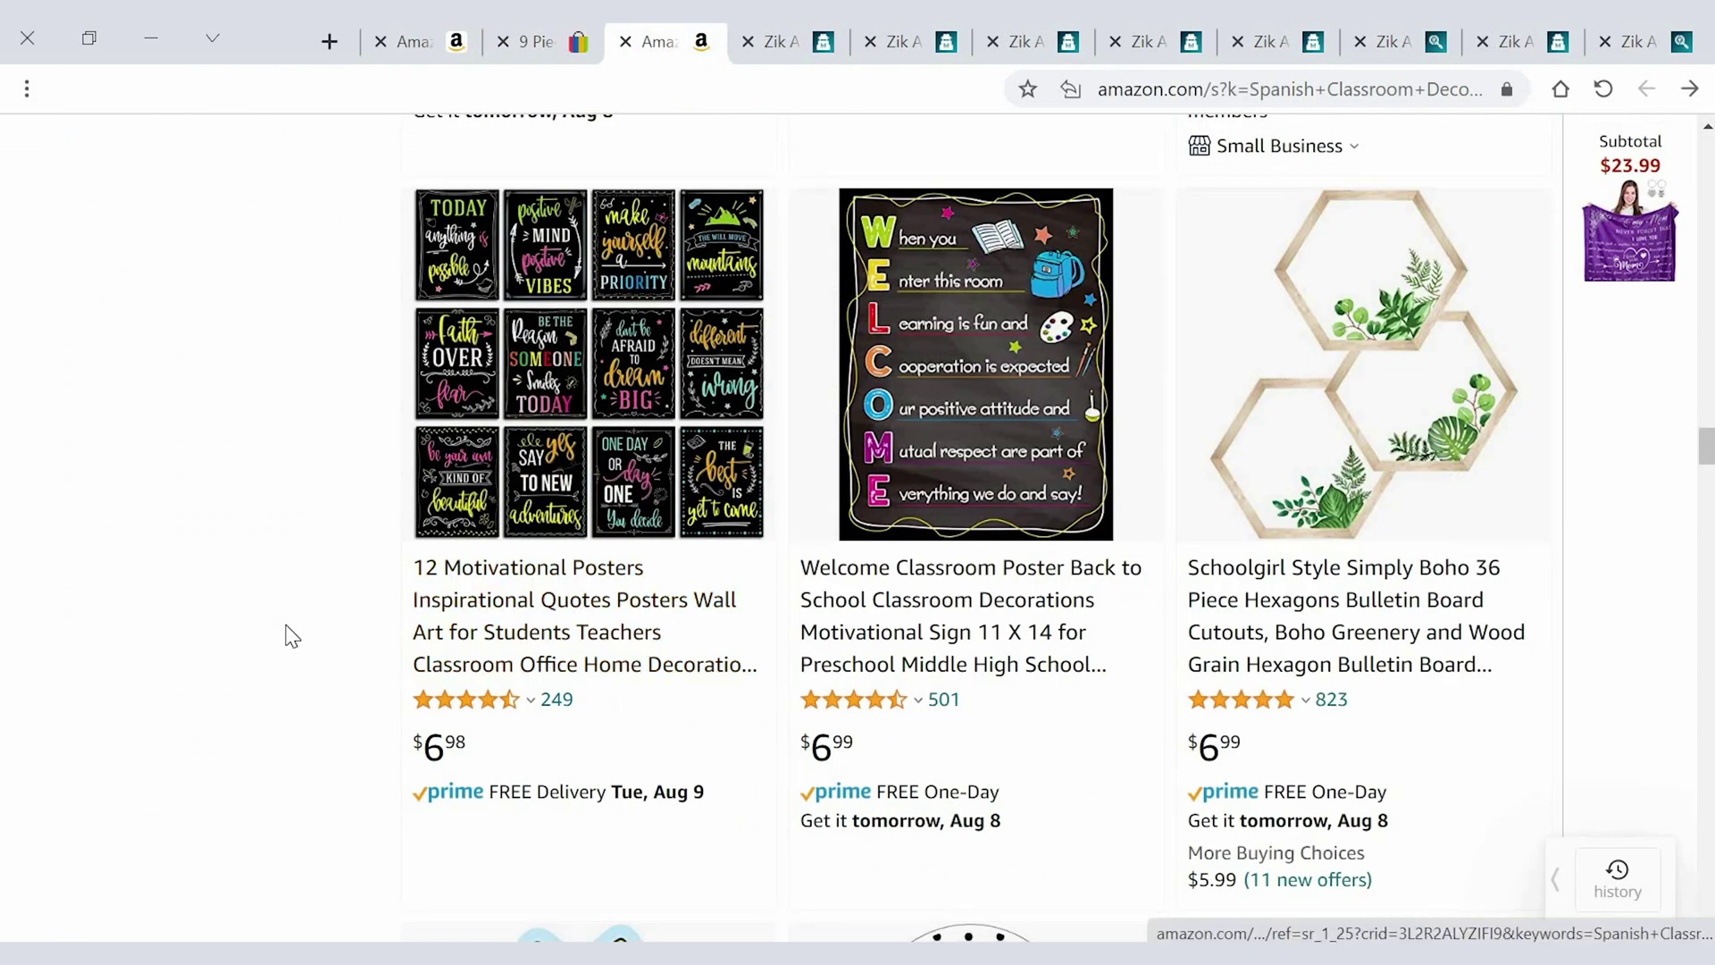
pyautogui.scroll(-3, 286, 632)
pyautogui.scroll(-8, 290, 635)
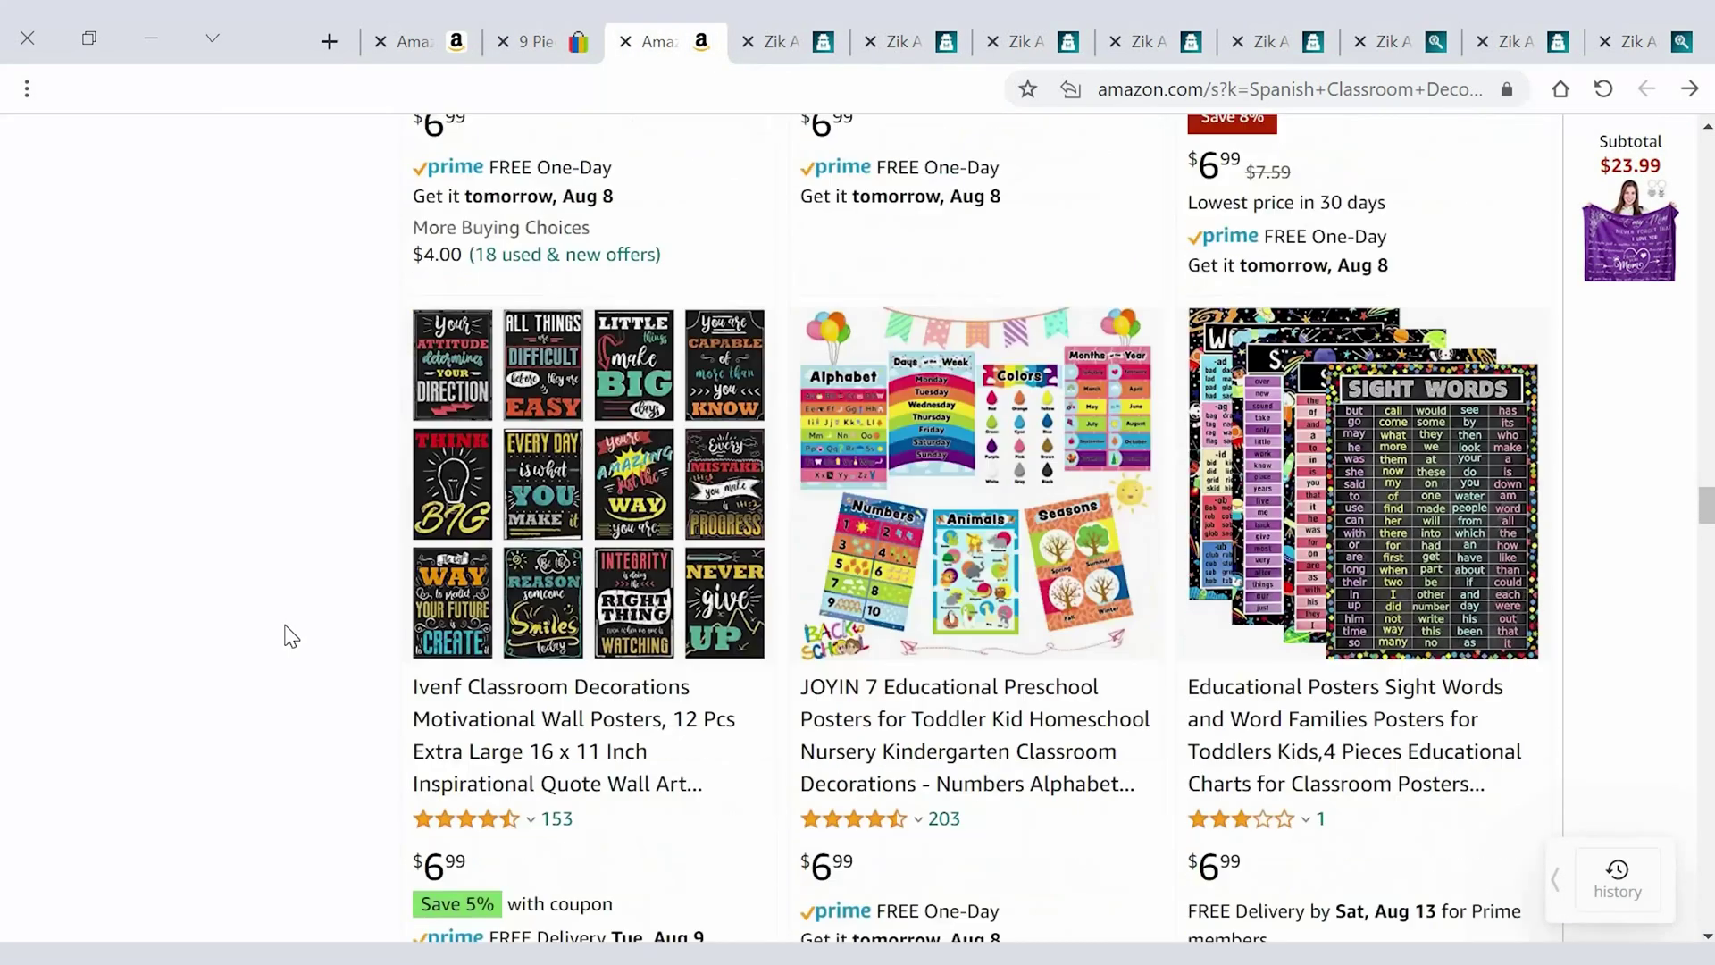
pyautogui.scroll(-7, 287, 634)
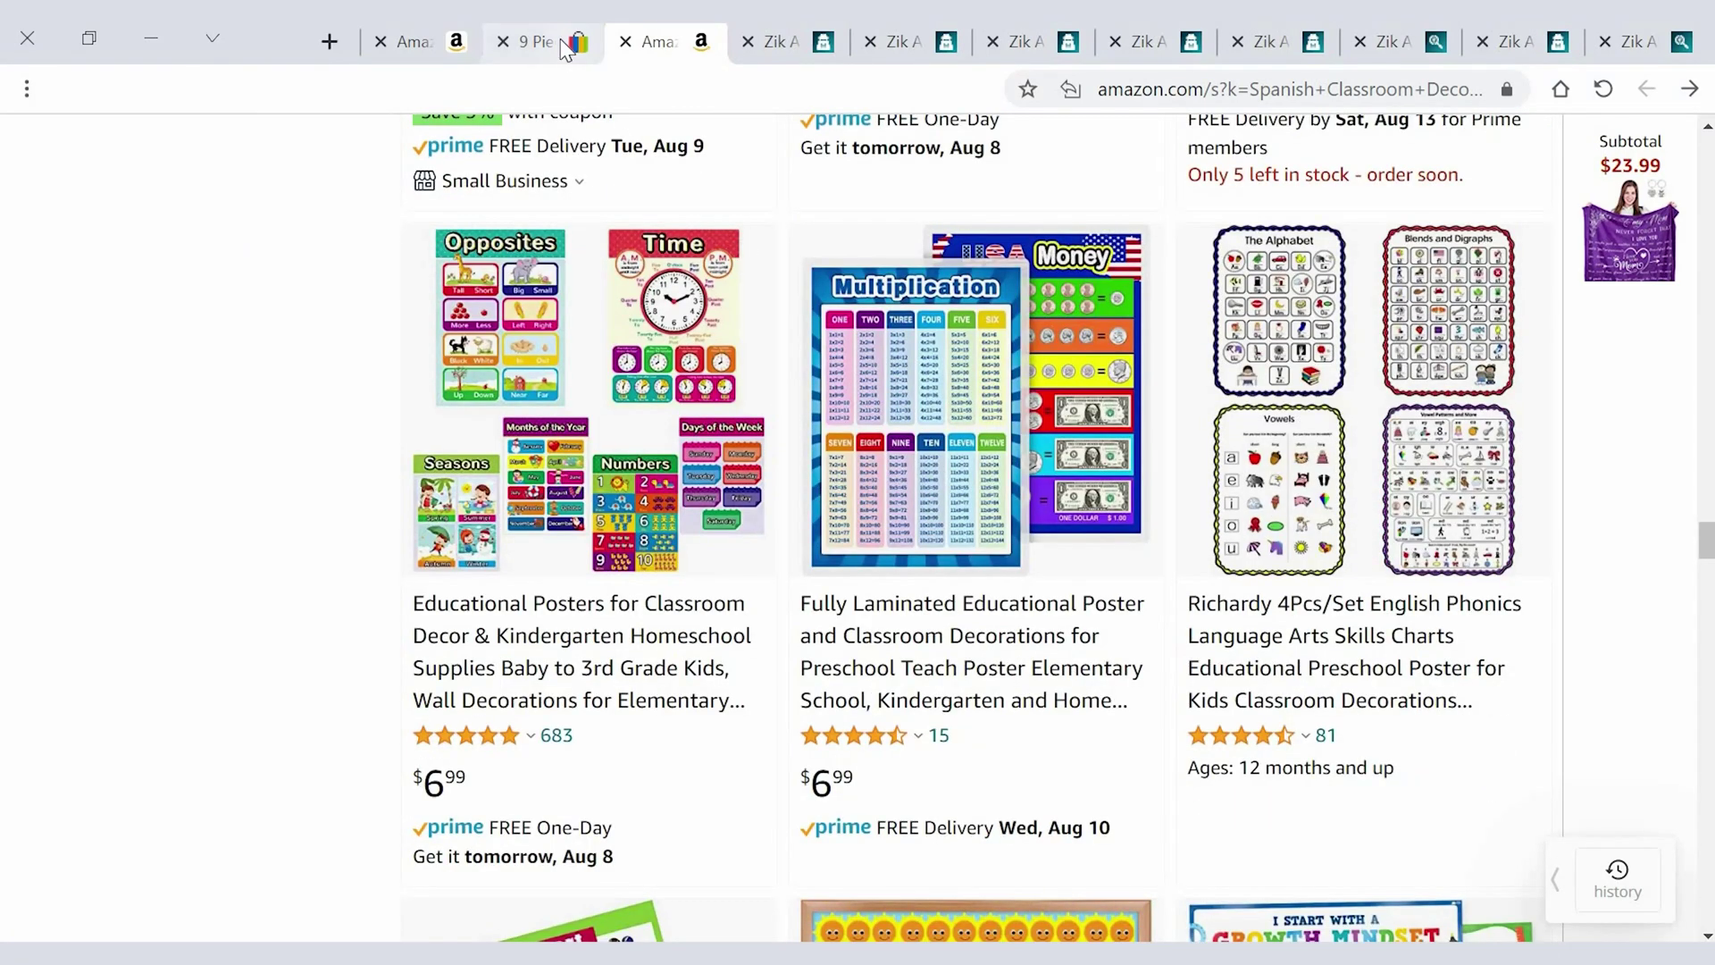
# Step: Close the leftover eBay tab and search Amazon for 'tattoo stickers' via the suggestion list
pyautogui.click(503, 42)
pyautogui.click(503, 42)
pyautogui.click(796, 153)
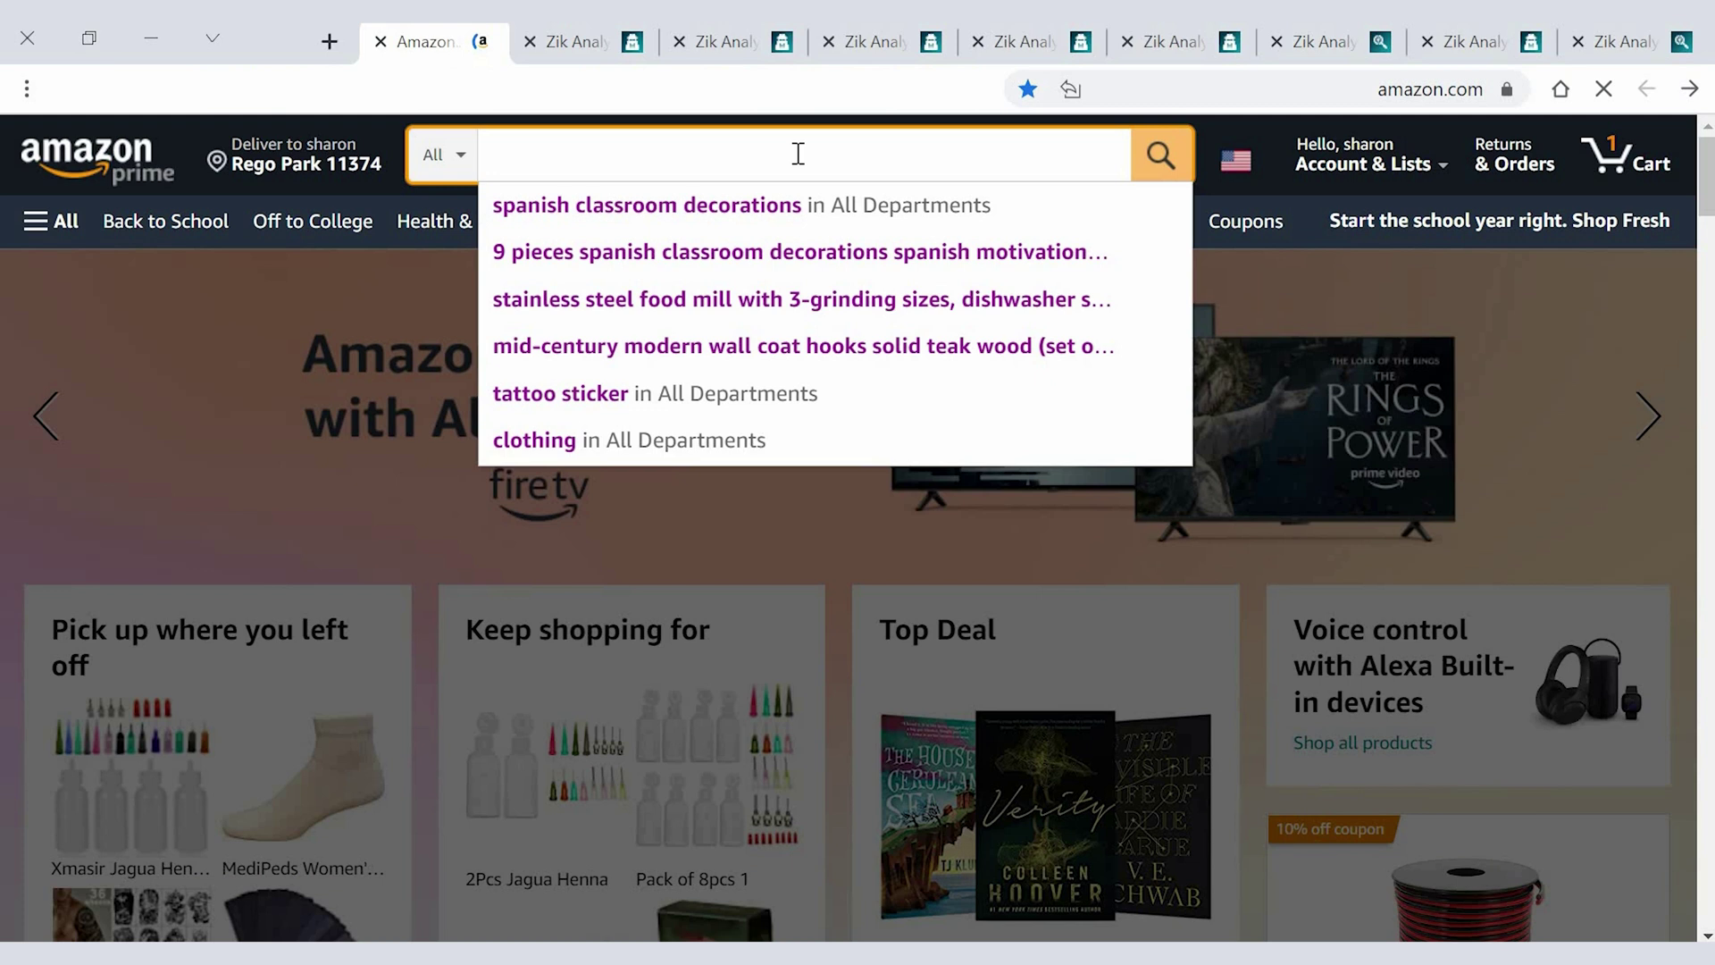
pyautogui.write('tattoo st')
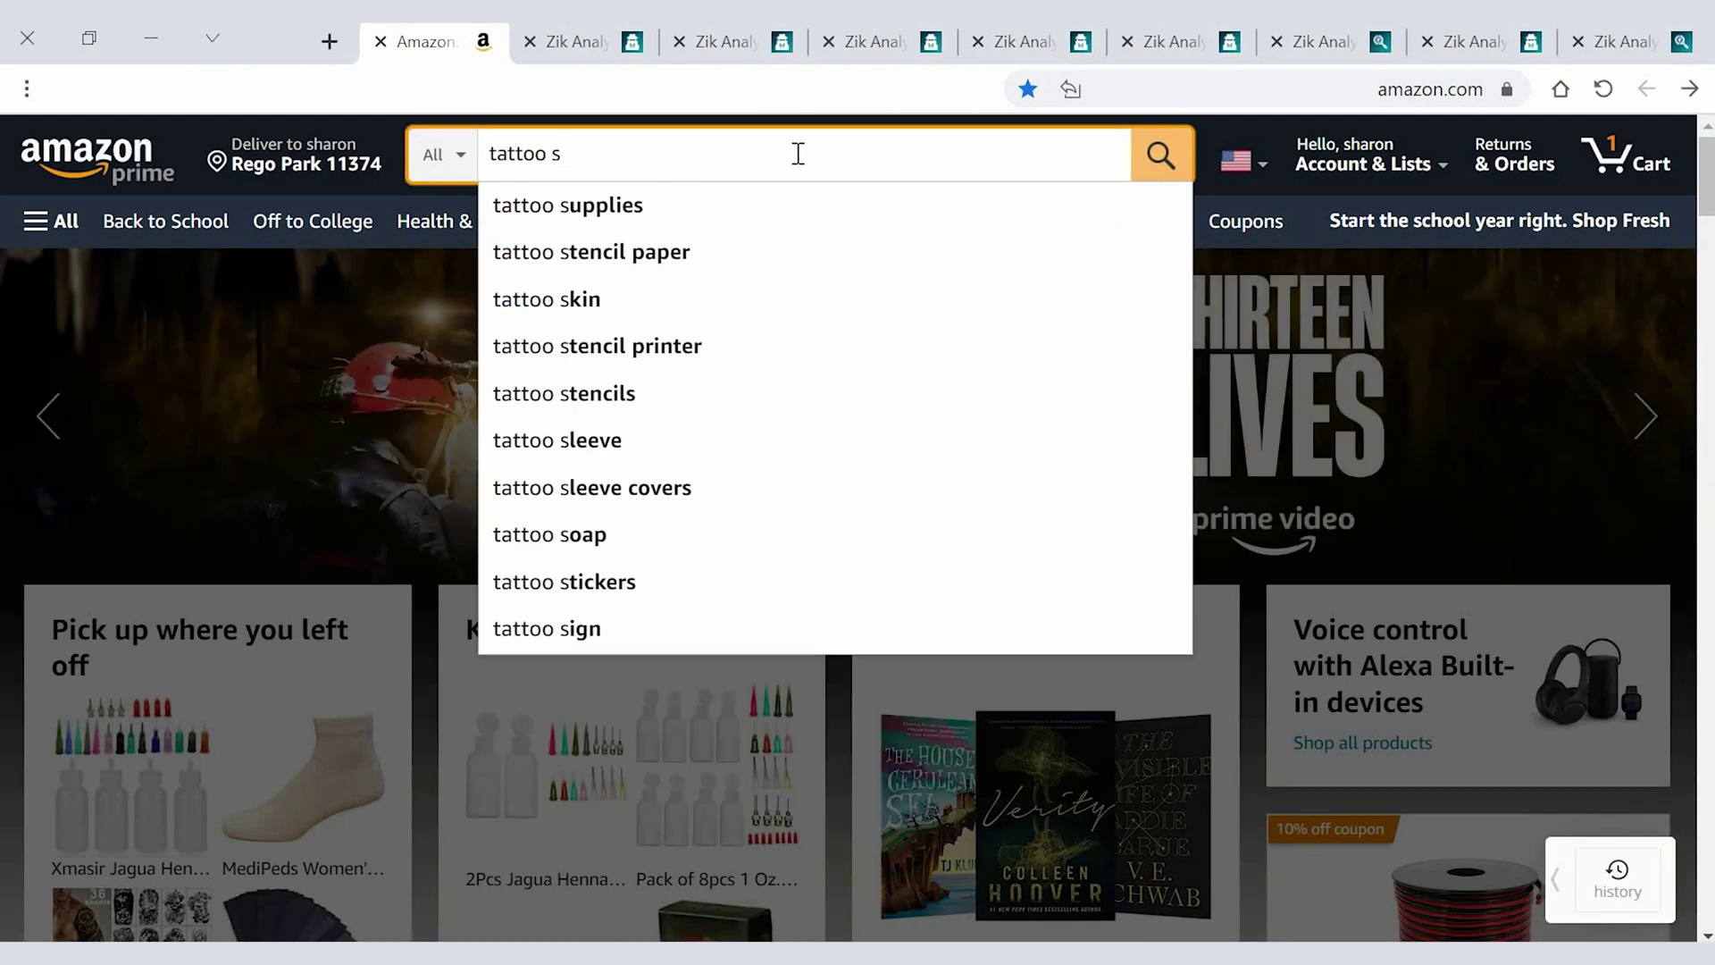
pyautogui.press('Down')
pyautogui.press('Down')
pyautogui.press('Down')
pyautogui.press('Down')
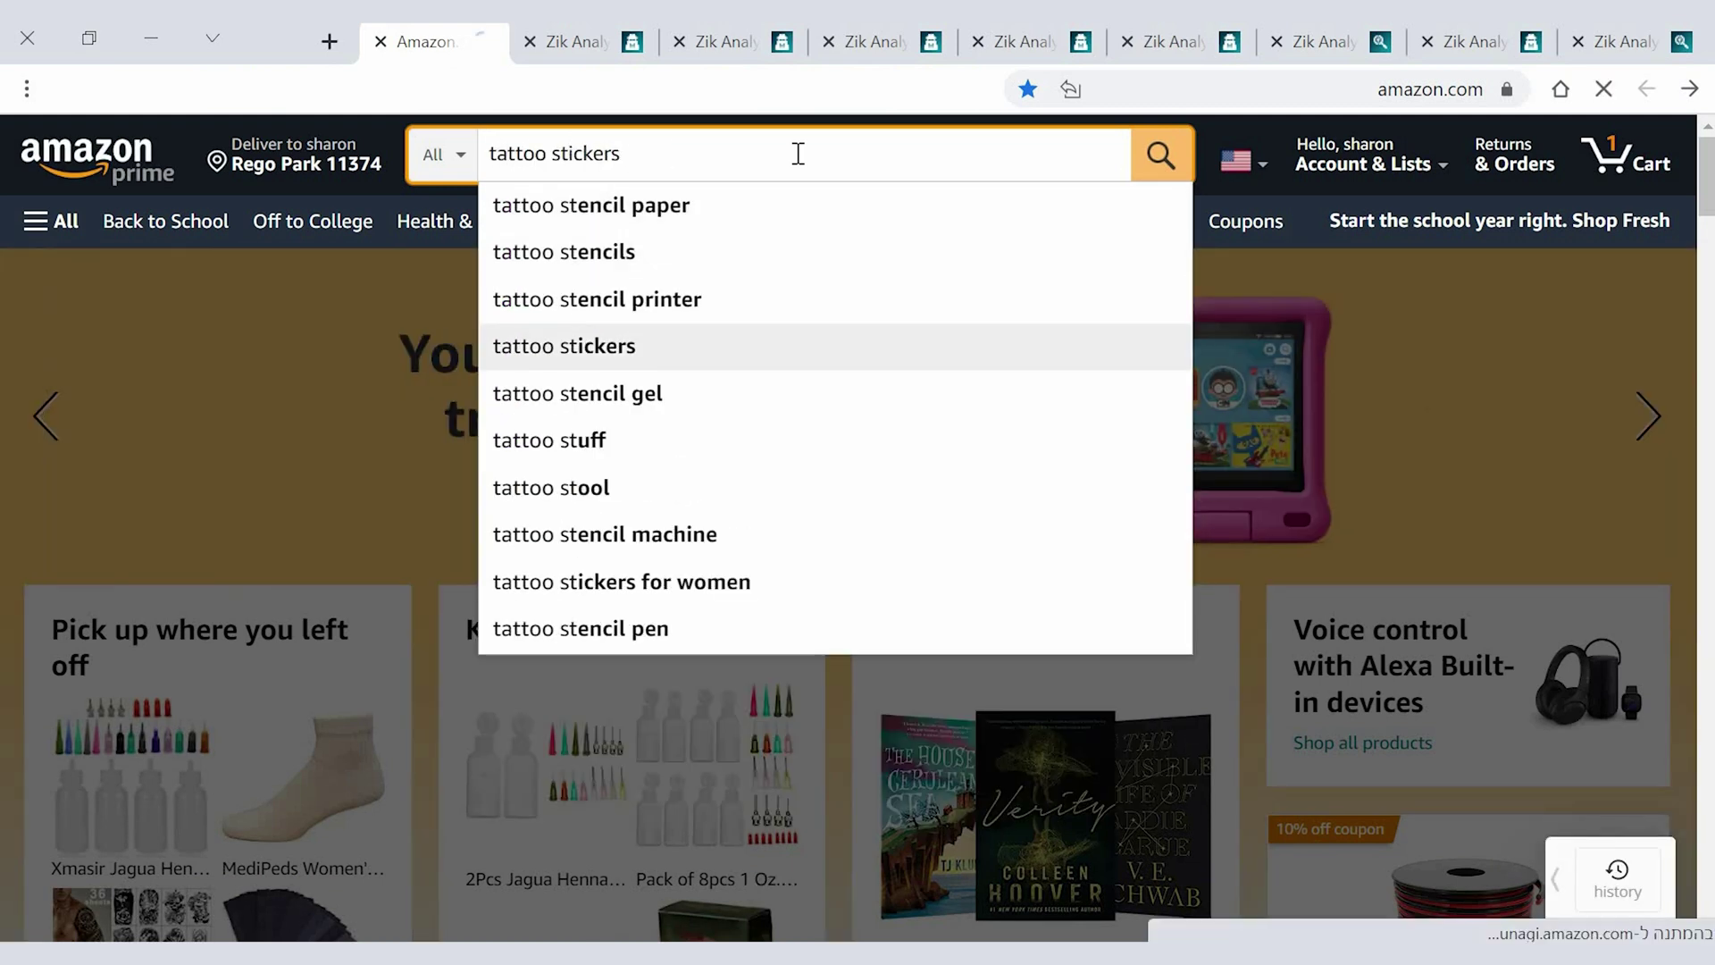
pyautogui.press('Return')
pyautogui.scroll(-5, 827, 402)
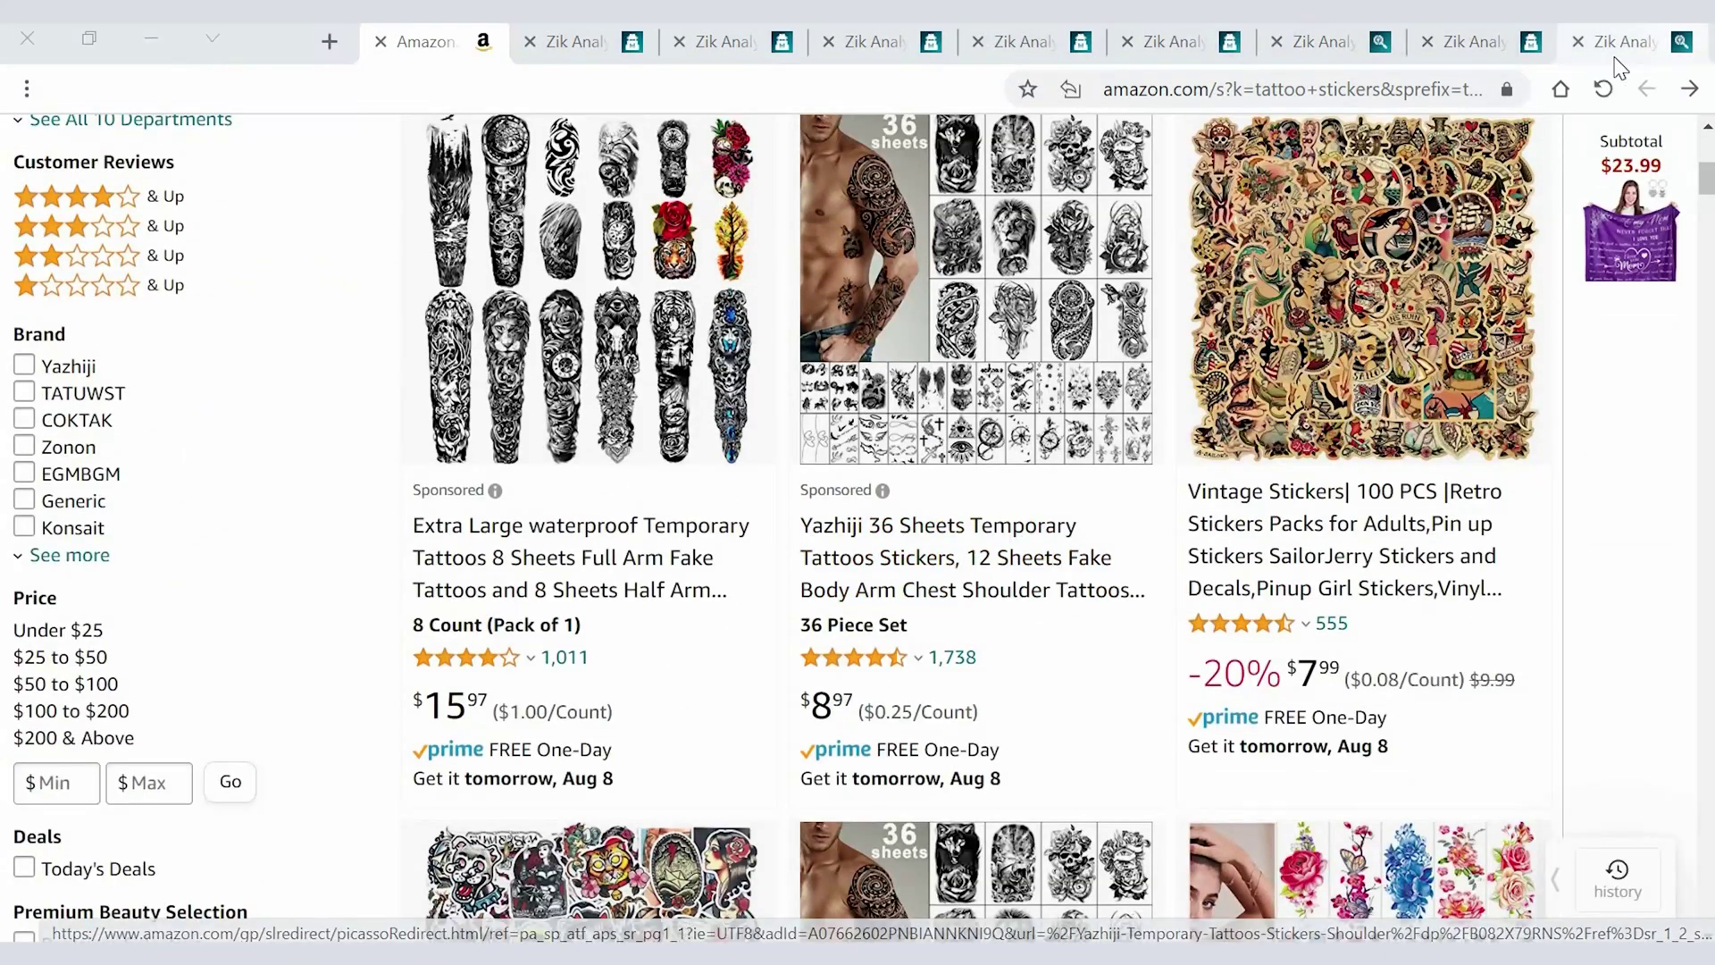
# Step: Analyze the Yazhiji 36 Sheets Temporary Tattoos Stickers title in Product Analyzer, filtered to dropshippers only
pyautogui.click(1586, 54)
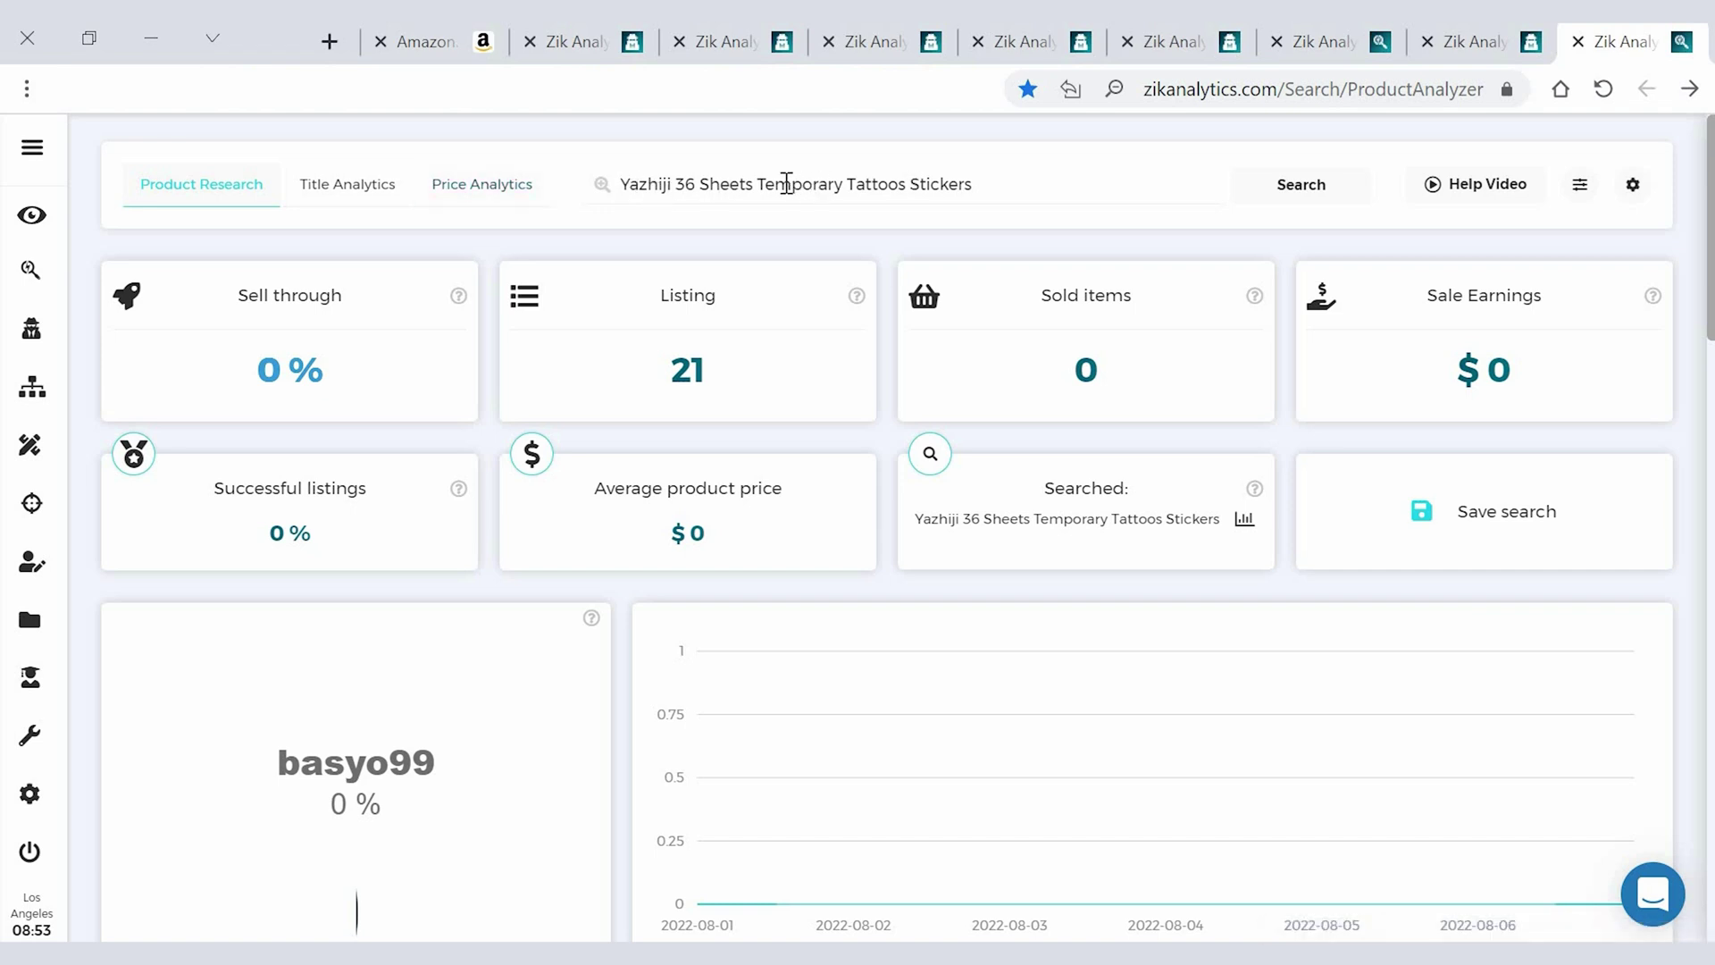
pyautogui.click(1275, 185)
pyautogui.scroll(-9, 873, 372)
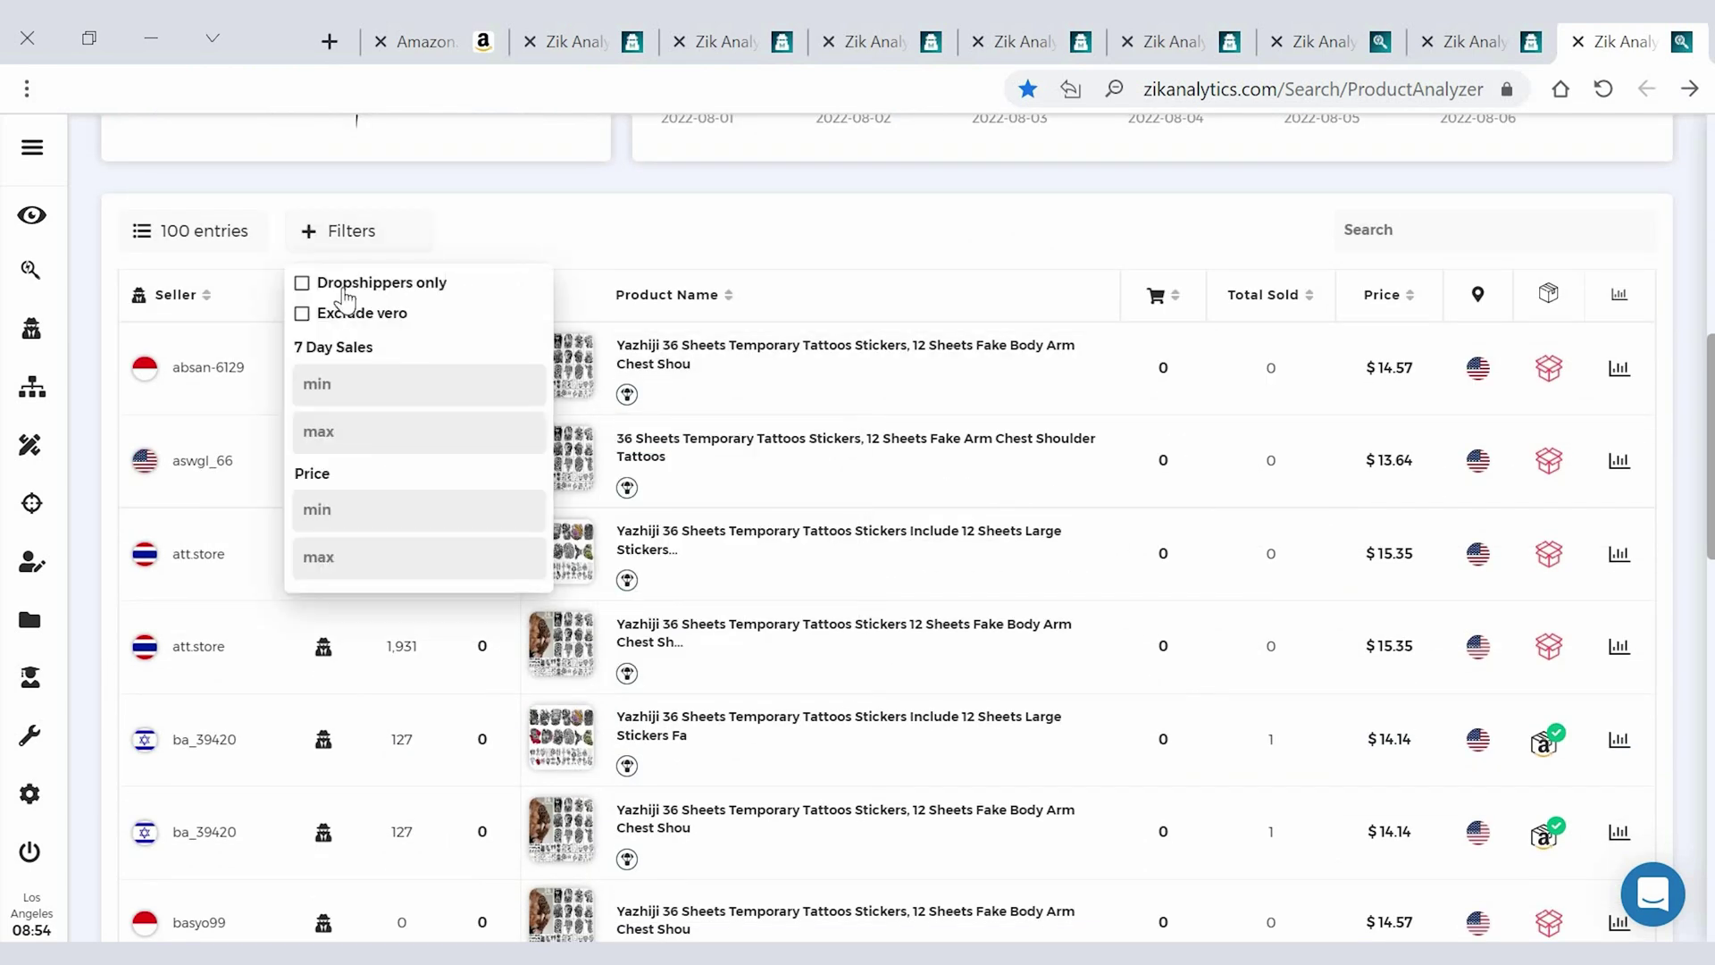
pyautogui.click(346, 293)
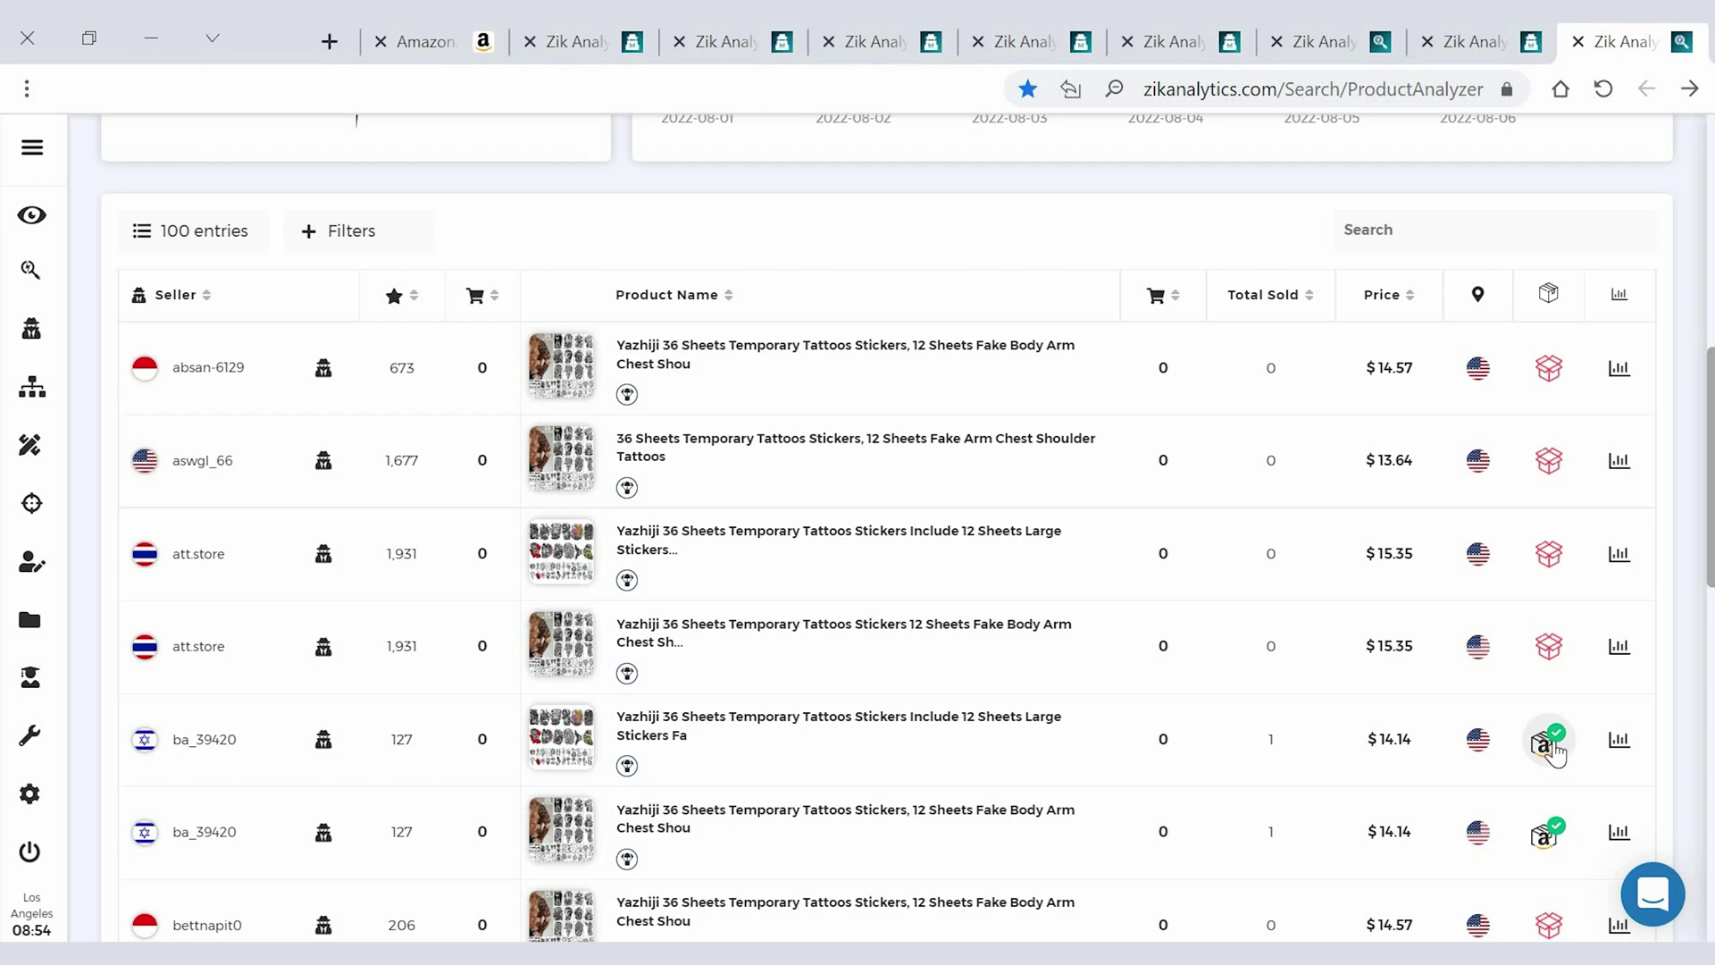
# Step: Return to the seller's product table and scan the Arcane Wonders Sheriff of Nottingham board game title
pyautogui.hotkey('ctrl', 'shift', 'Tab')
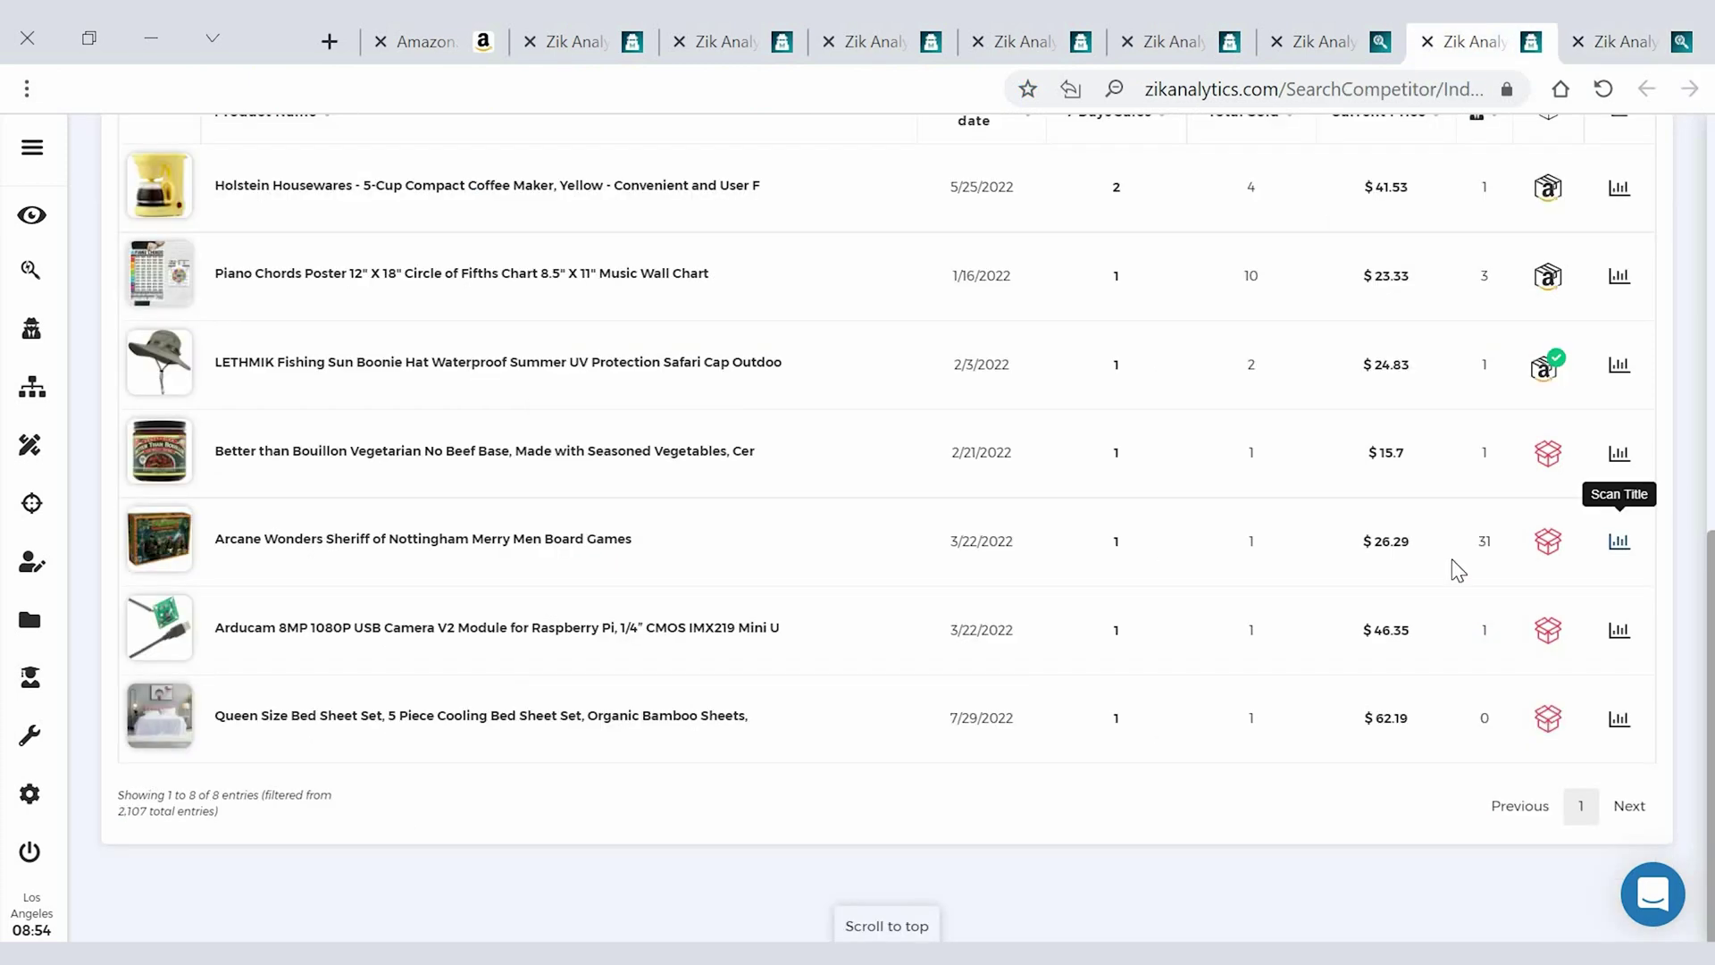
pyautogui.scroll(8, 706, 426)
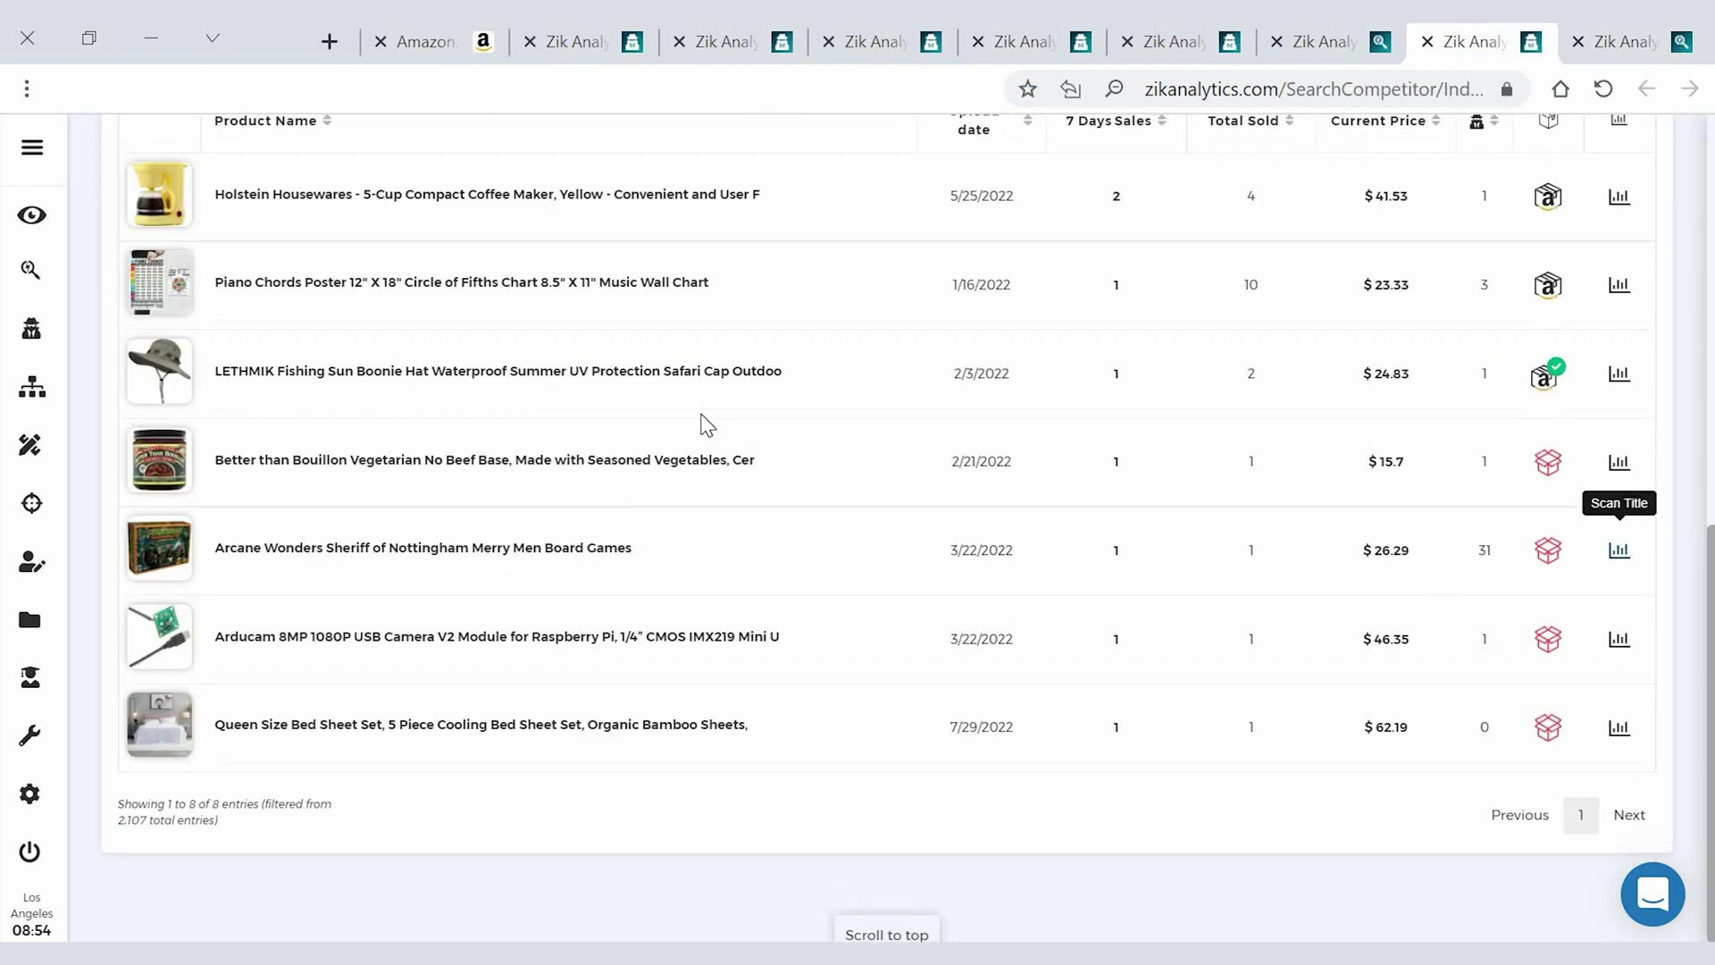
pyautogui.scroll(-8, 706, 425)
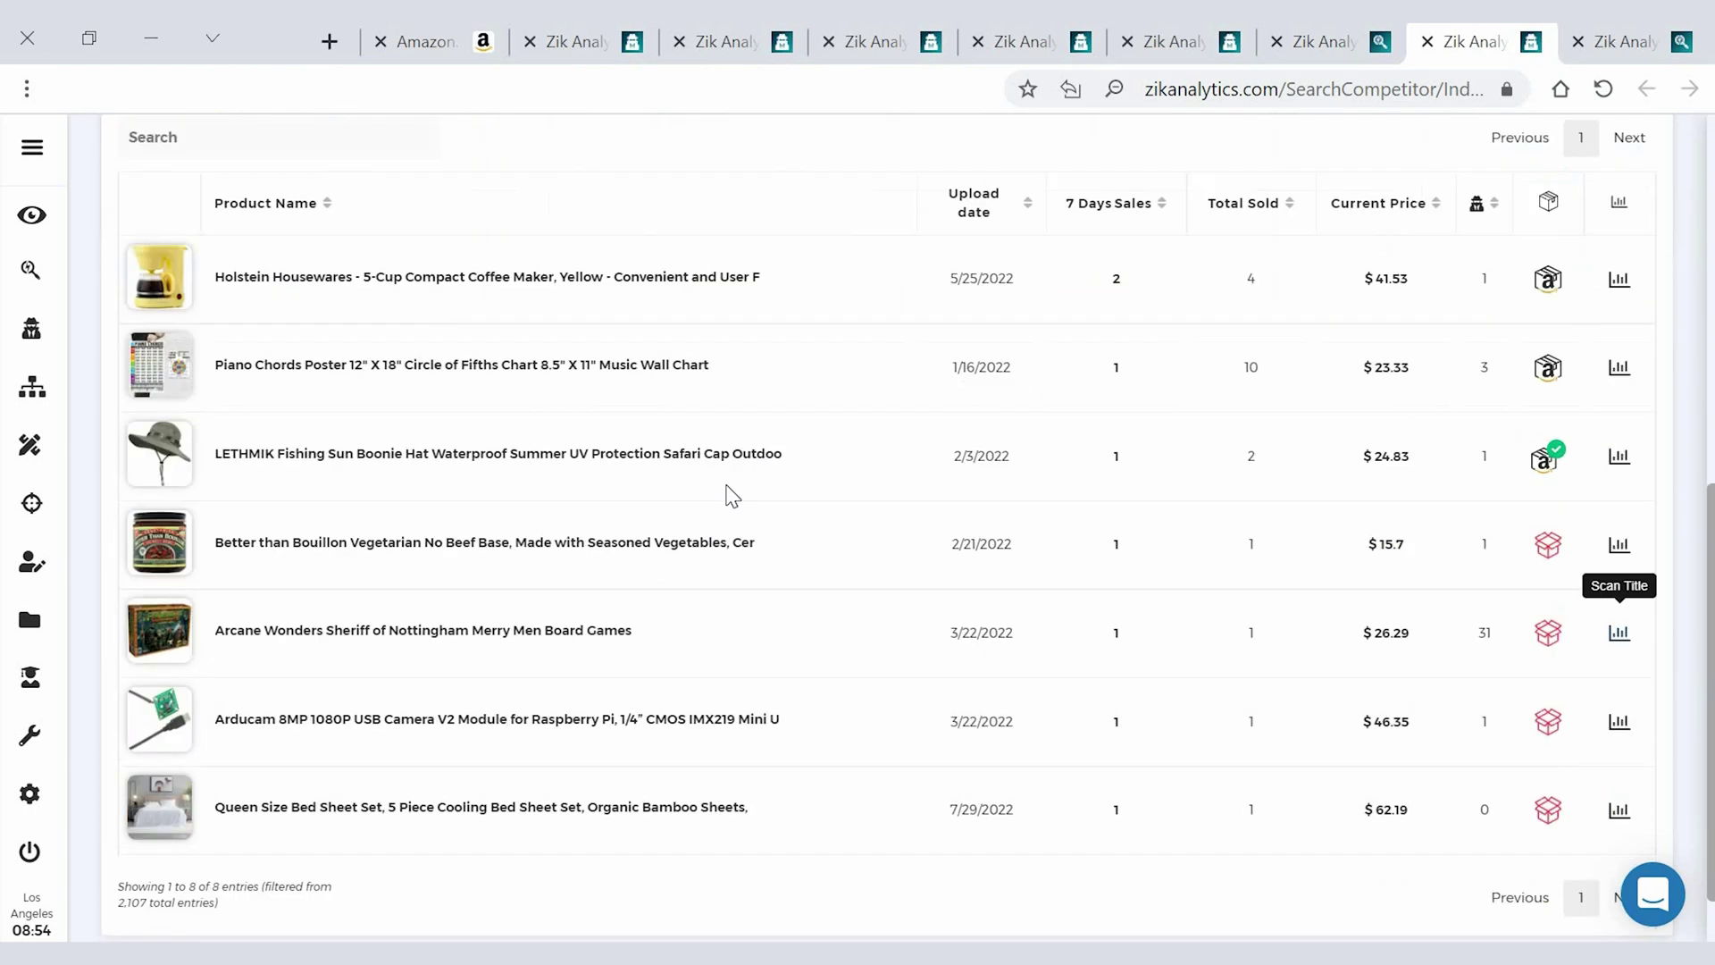
pyautogui.click(1603, 542)
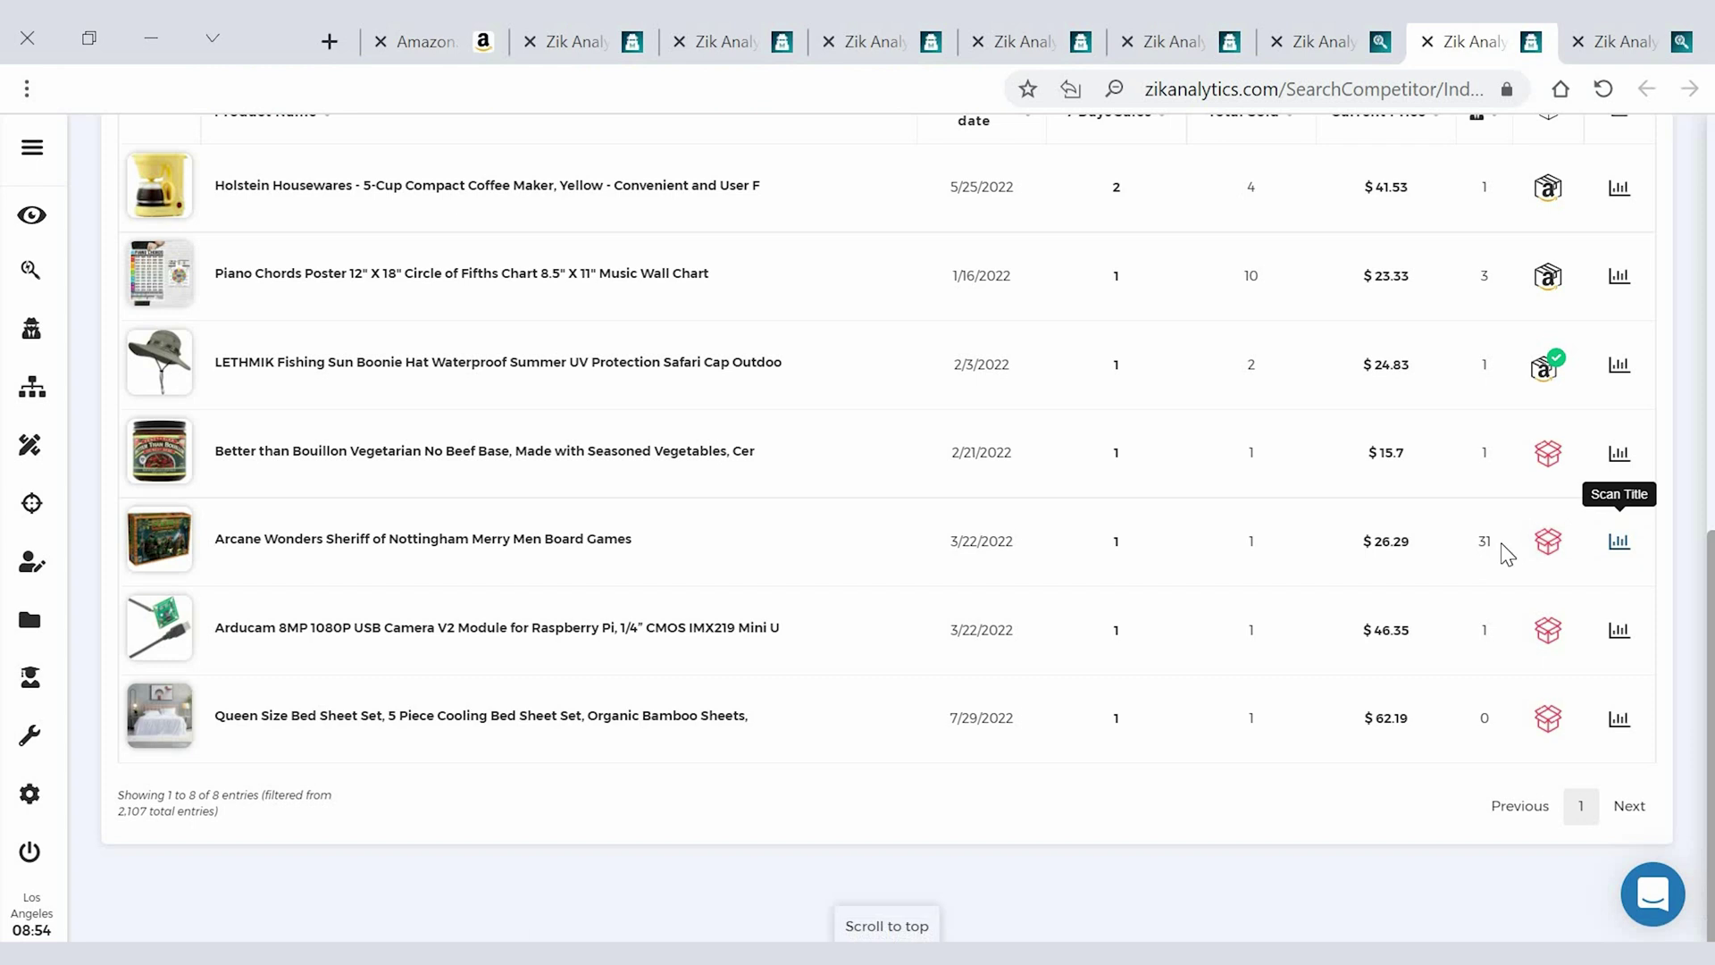
pyautogui.click(1335, 42)
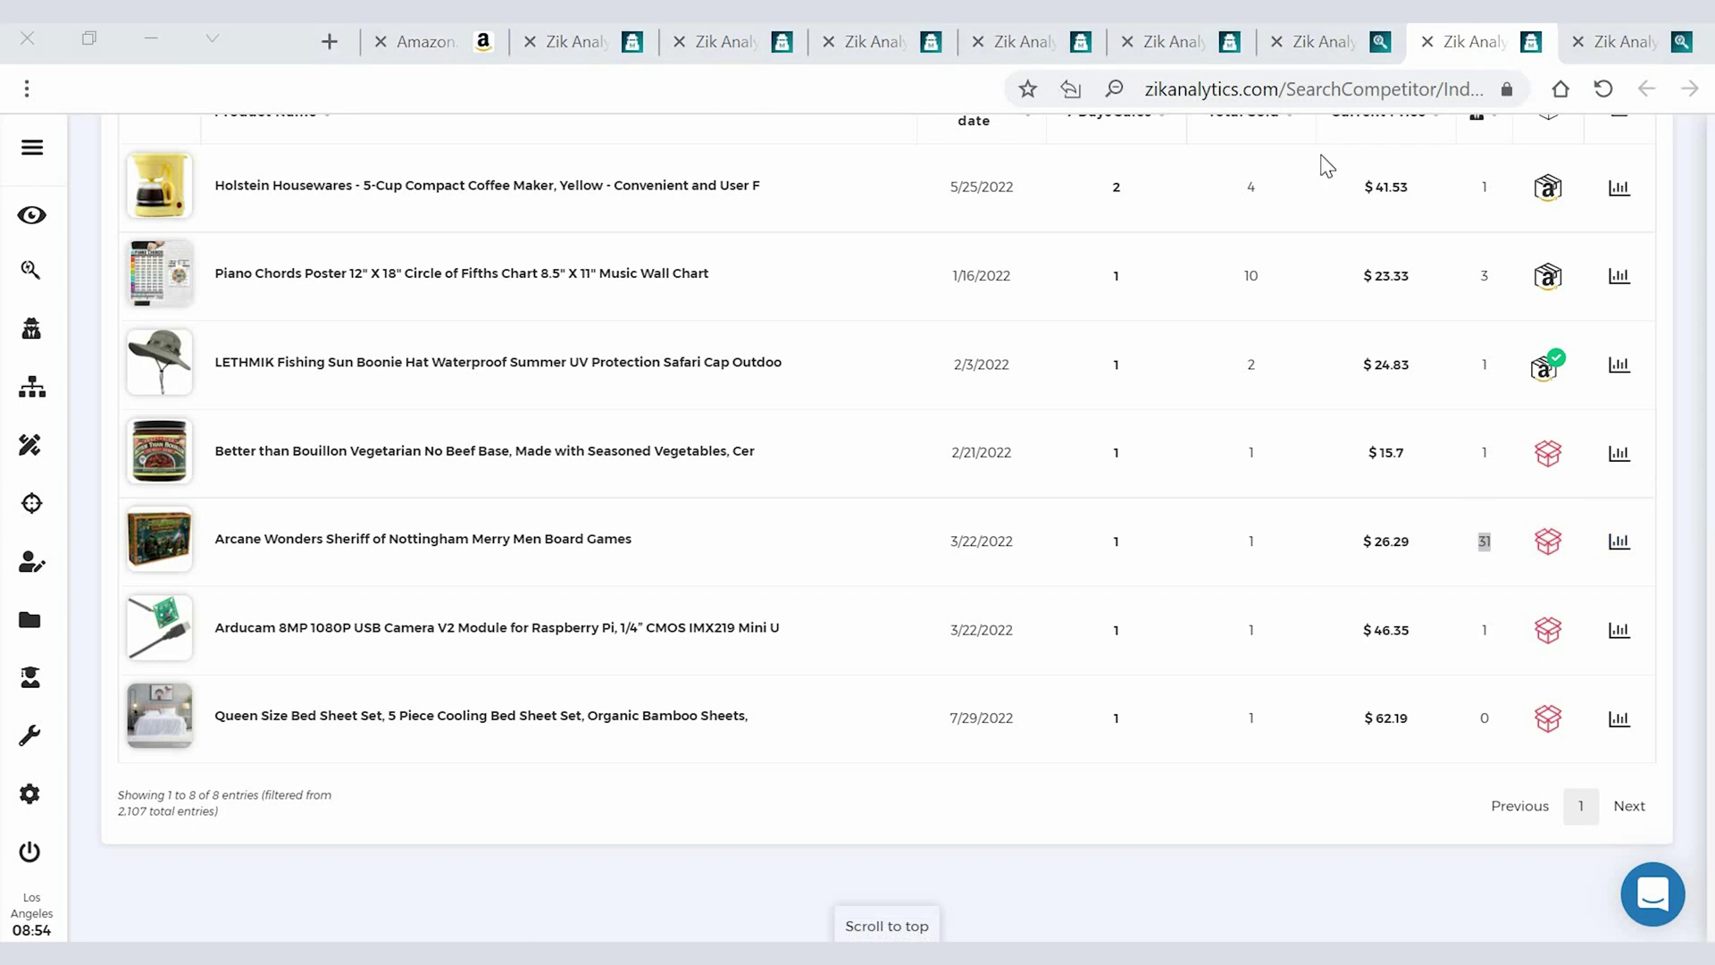
# Step: Filter the board game's scan results to show dropshipper listings only
pyautogui.scroll(-10, 873, 530)
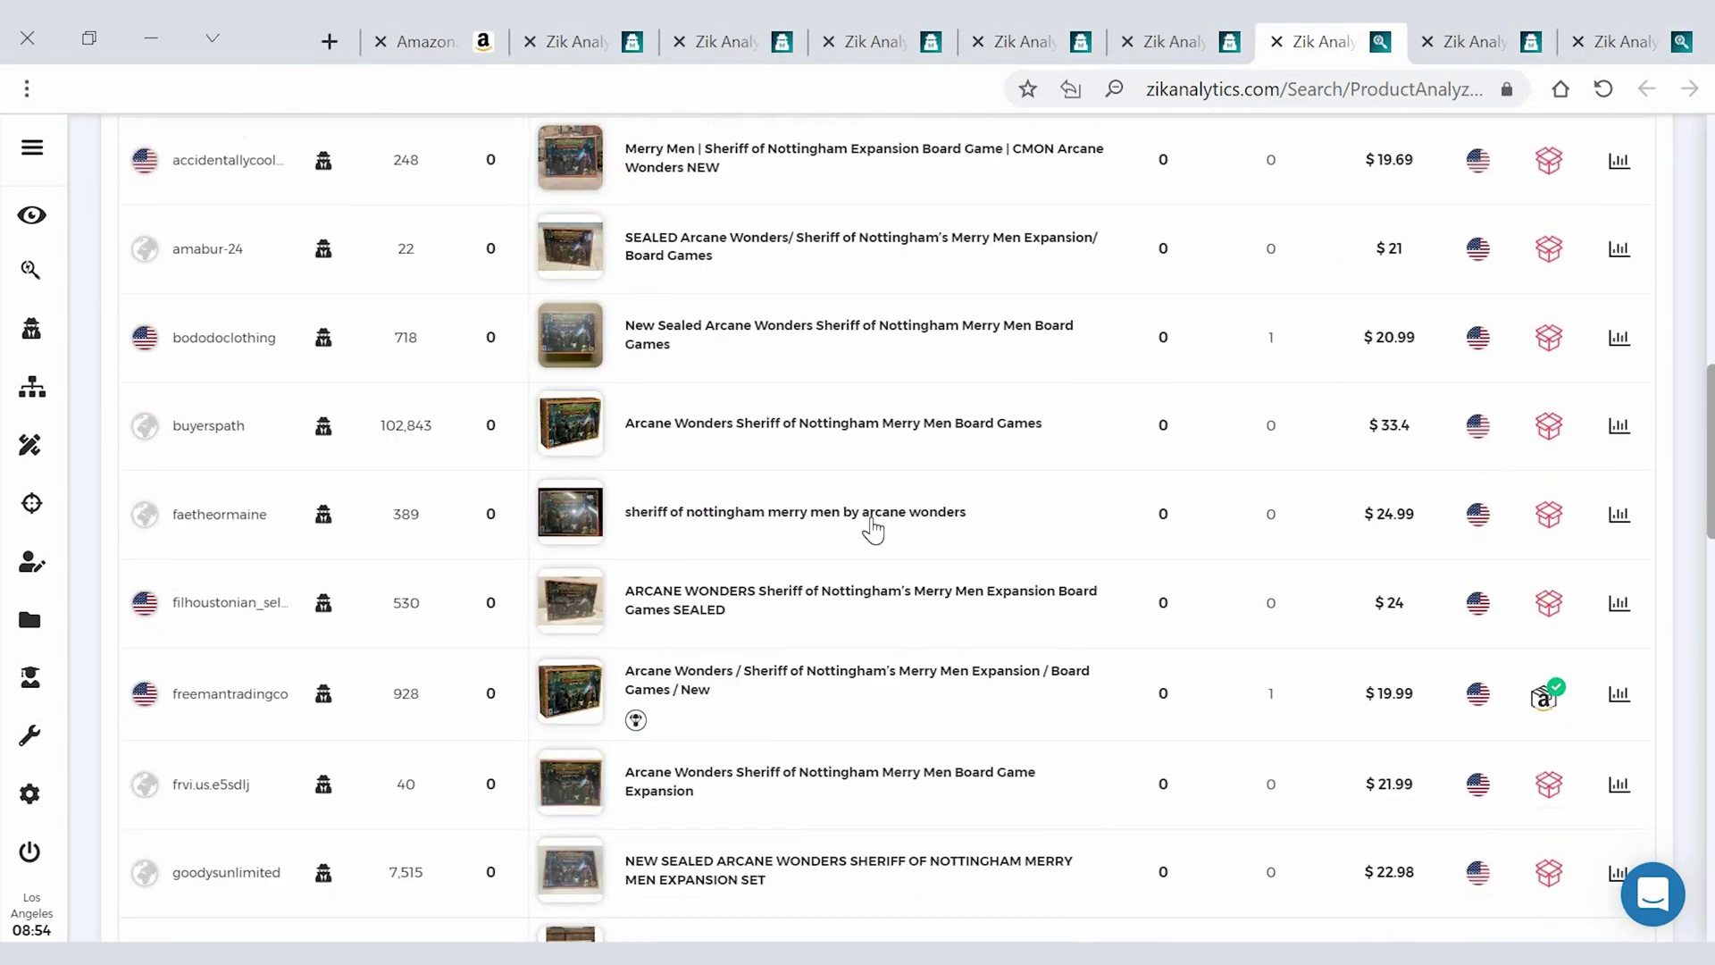
pyautogui.scroll(5, 683, 533)
pyautogui.scroll(4, 683, 533)
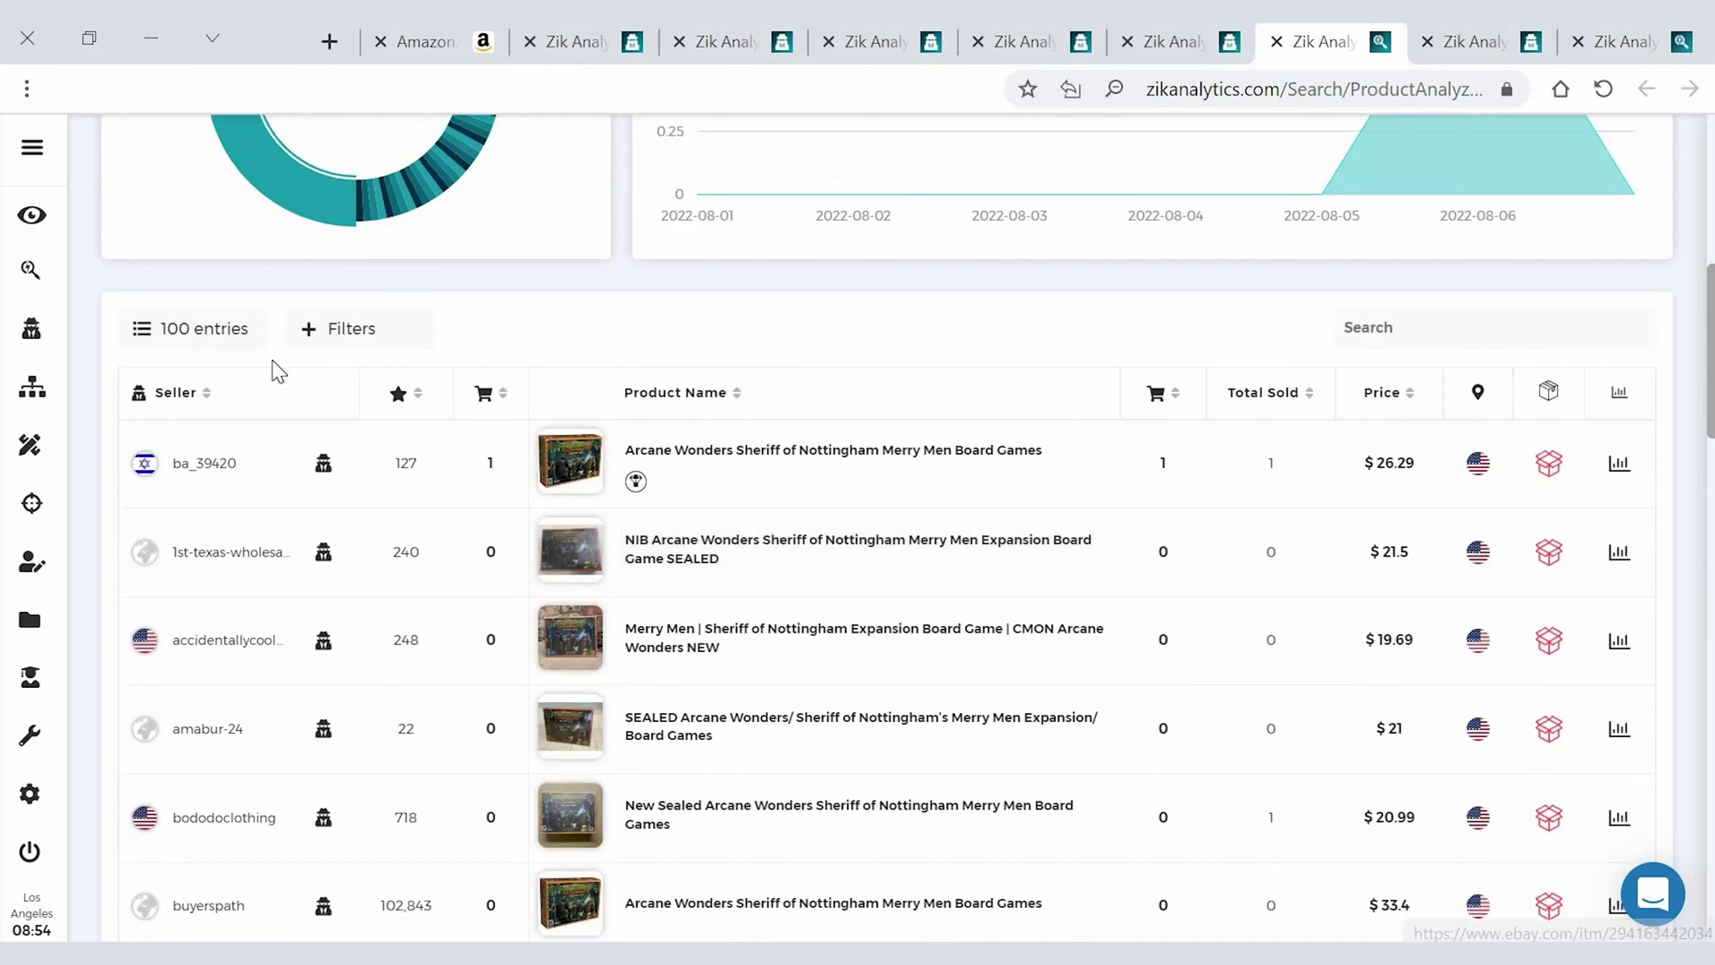
pyautogui.click(340, 337)
pyautogui.click(328, 386)
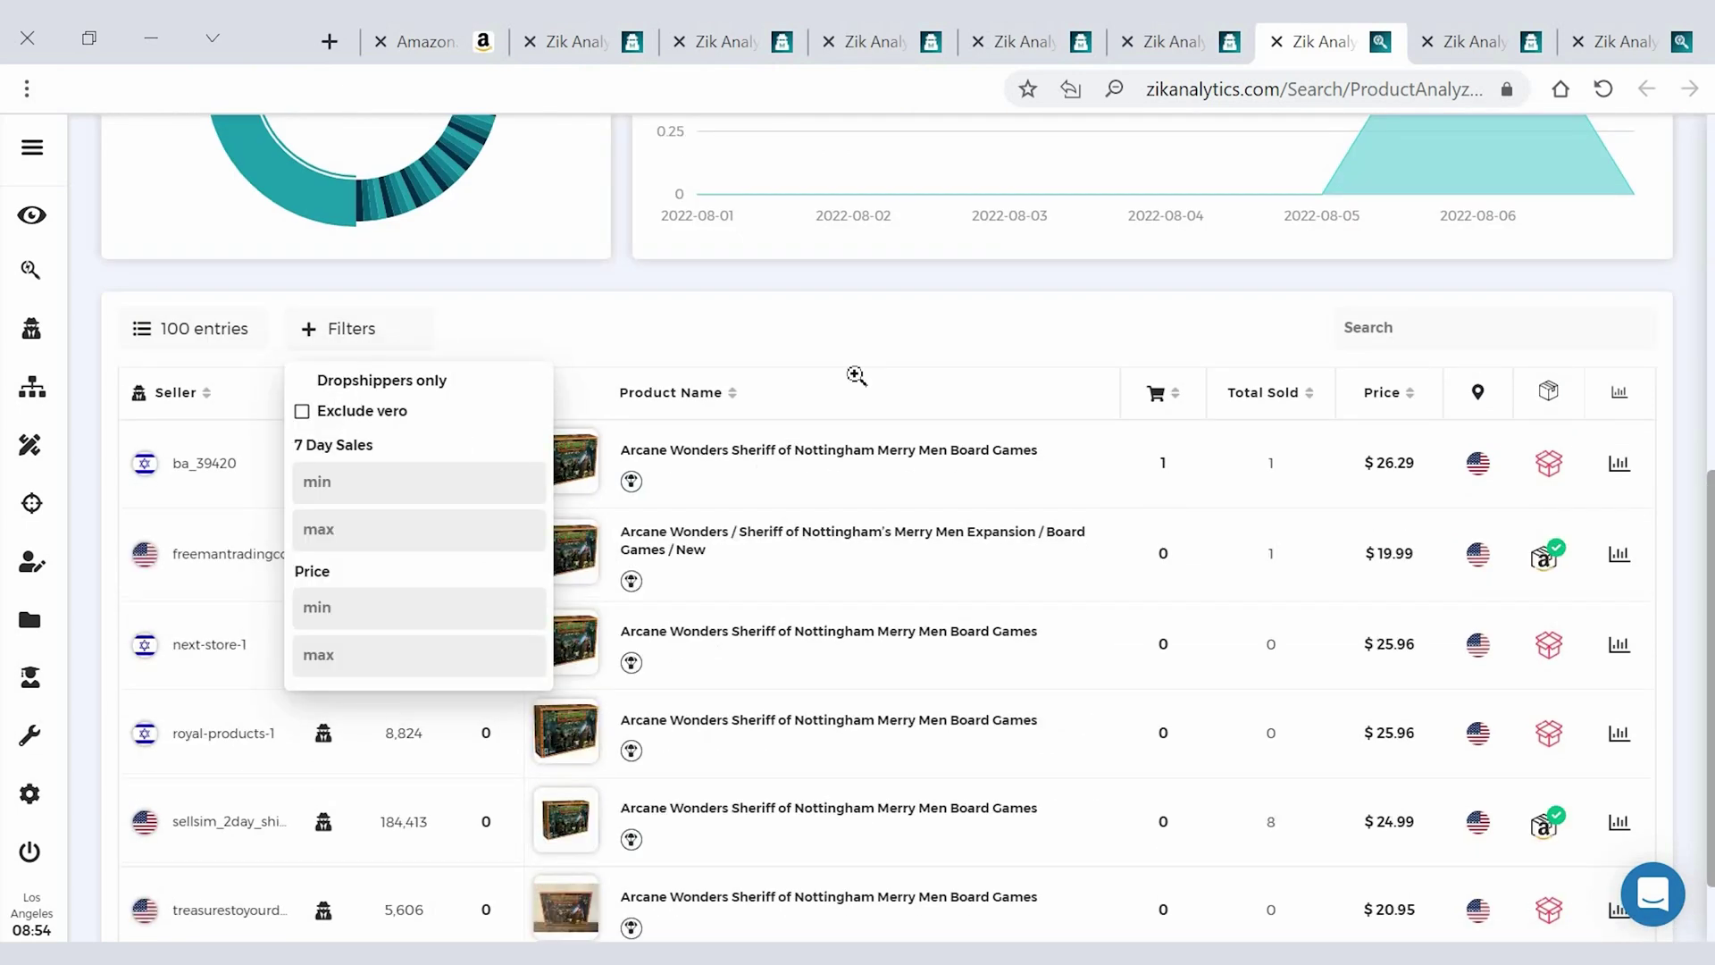
pyautogui.click(900, 382)
pyautogui.scroll(-2, 130, 411)
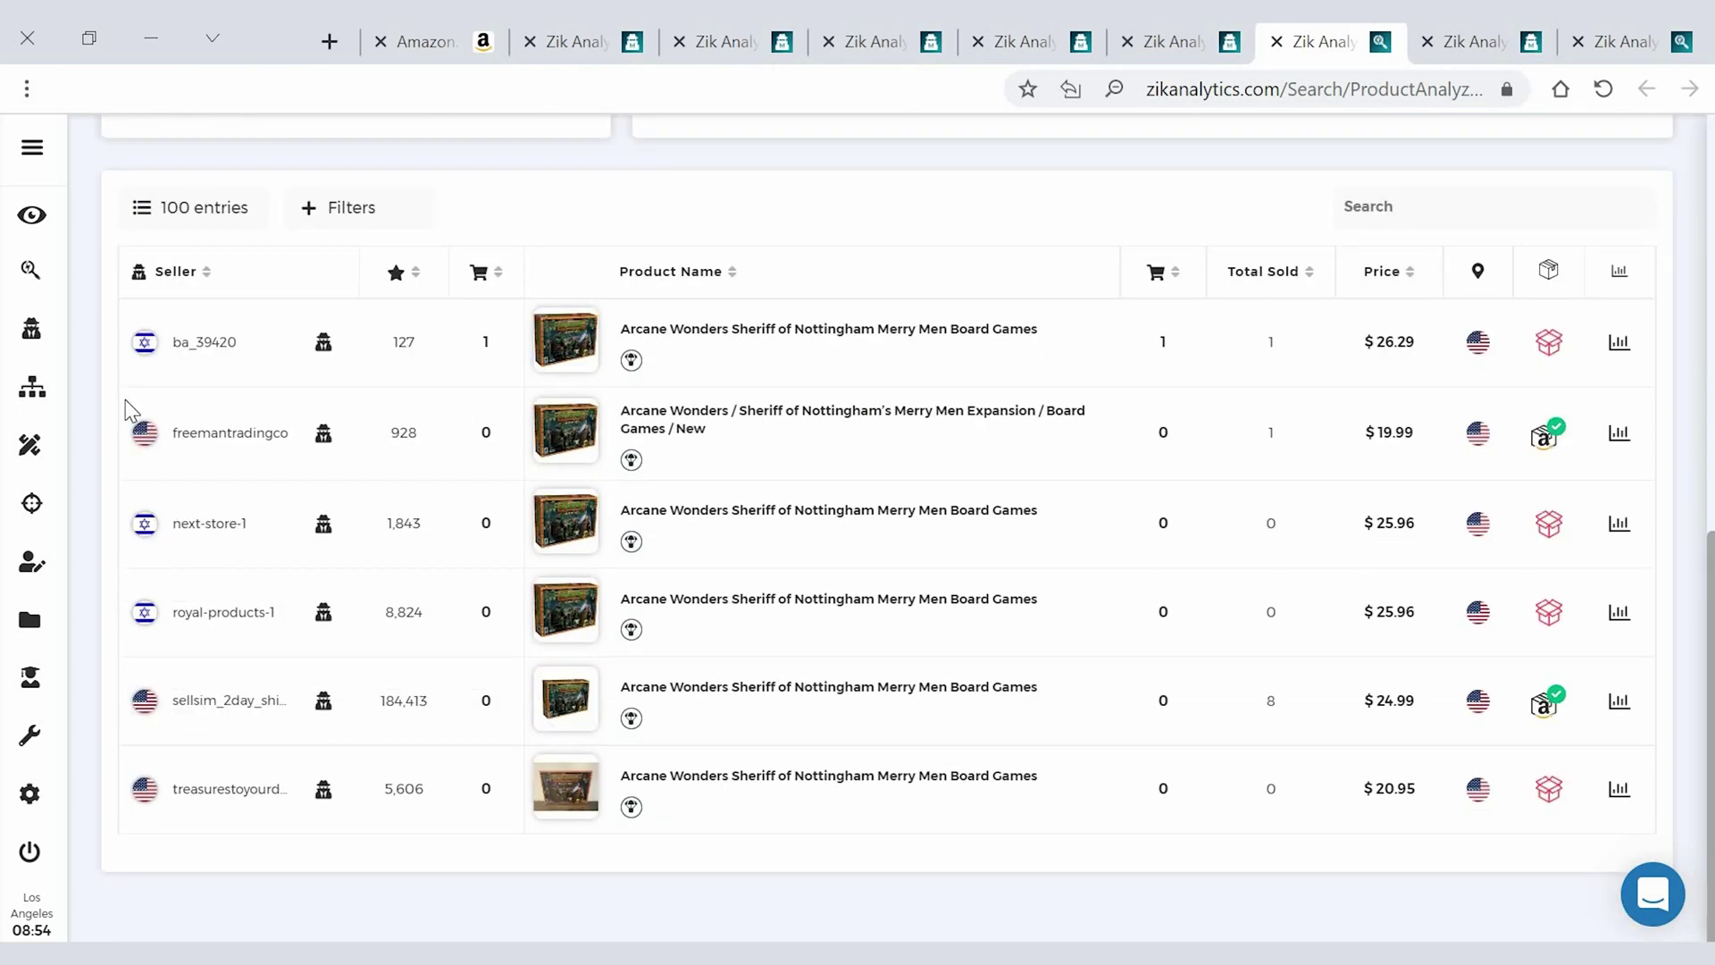
pyautogui.click(384, 51)
# Step: Close the Amazon tattoo stickers tab with Ctrl+W to return to the US seller's product table
pyautogui.hotkey('ctrl', 'w')
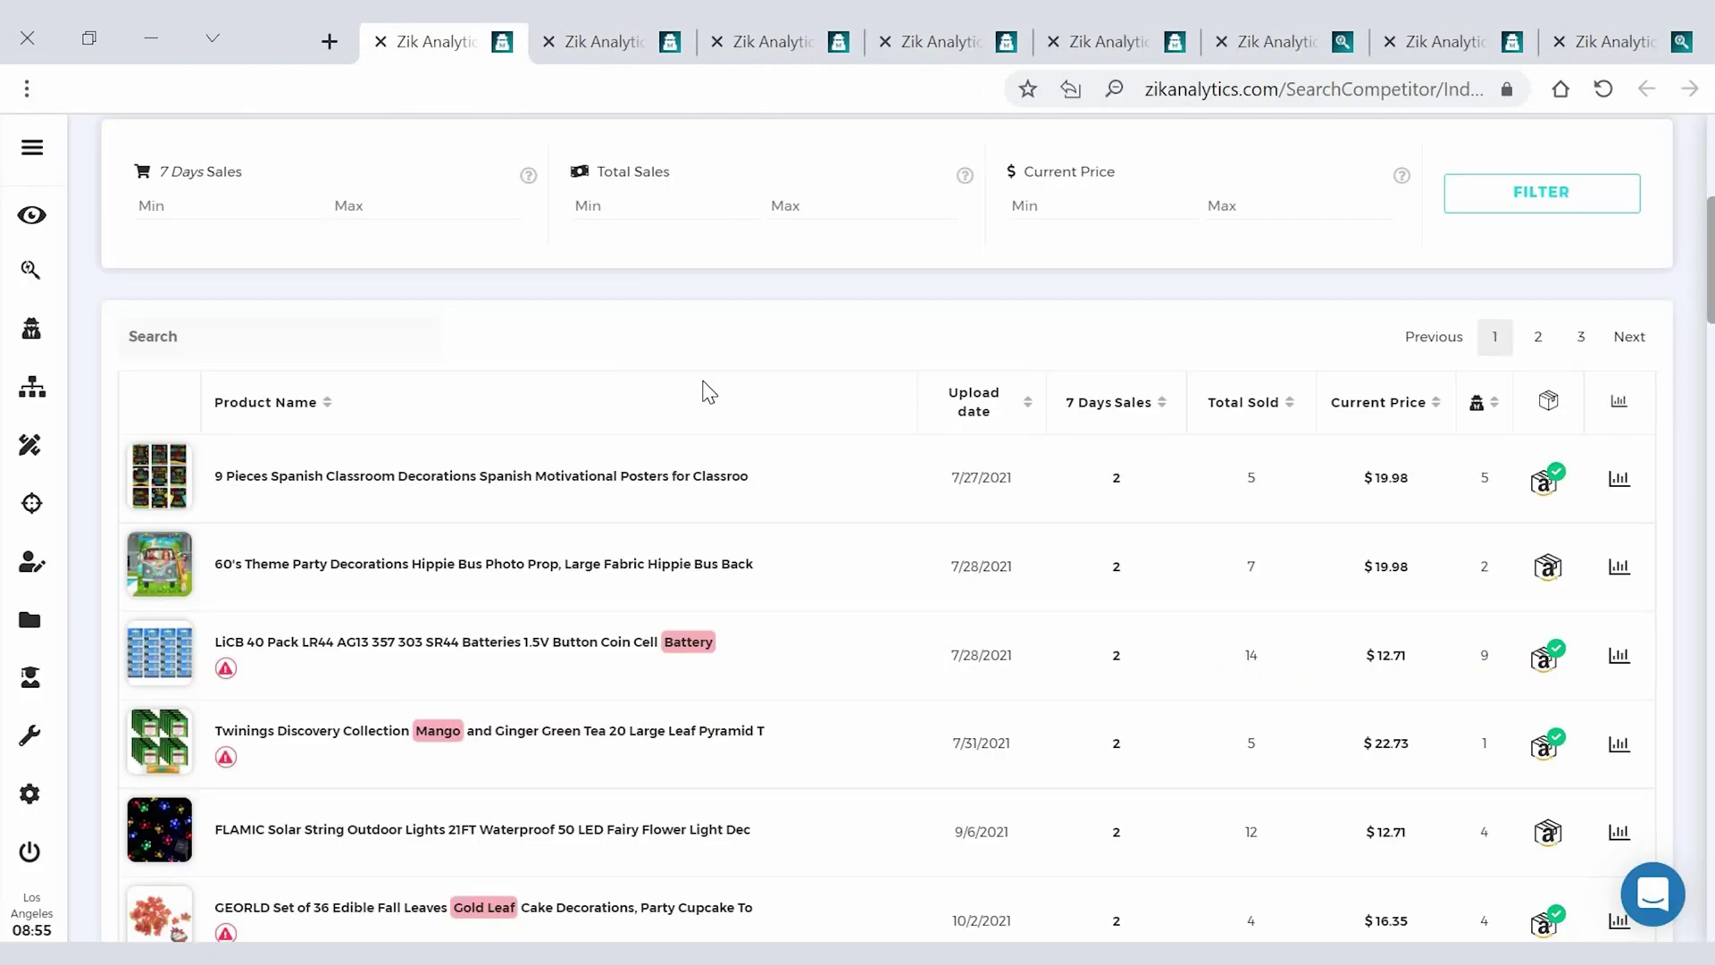